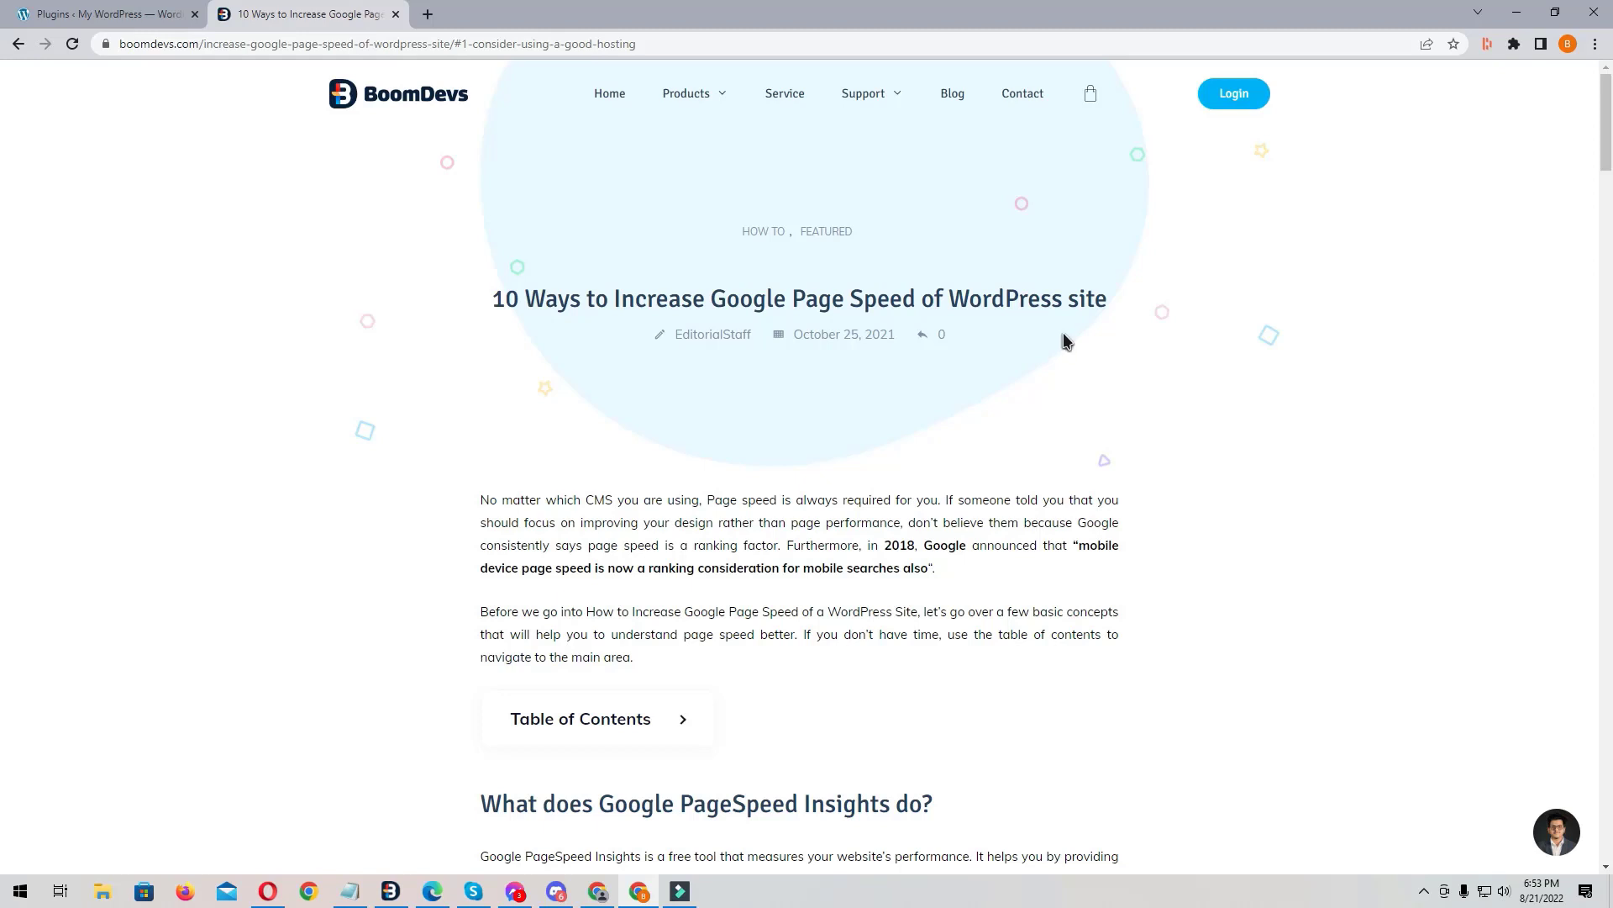
# Step: Scroll the BoomDevs page speed article and expand and collapse its Table of Contents box a few times
pyautogui.press('alt')
pyautogui.scroll(-3, 941, 401)
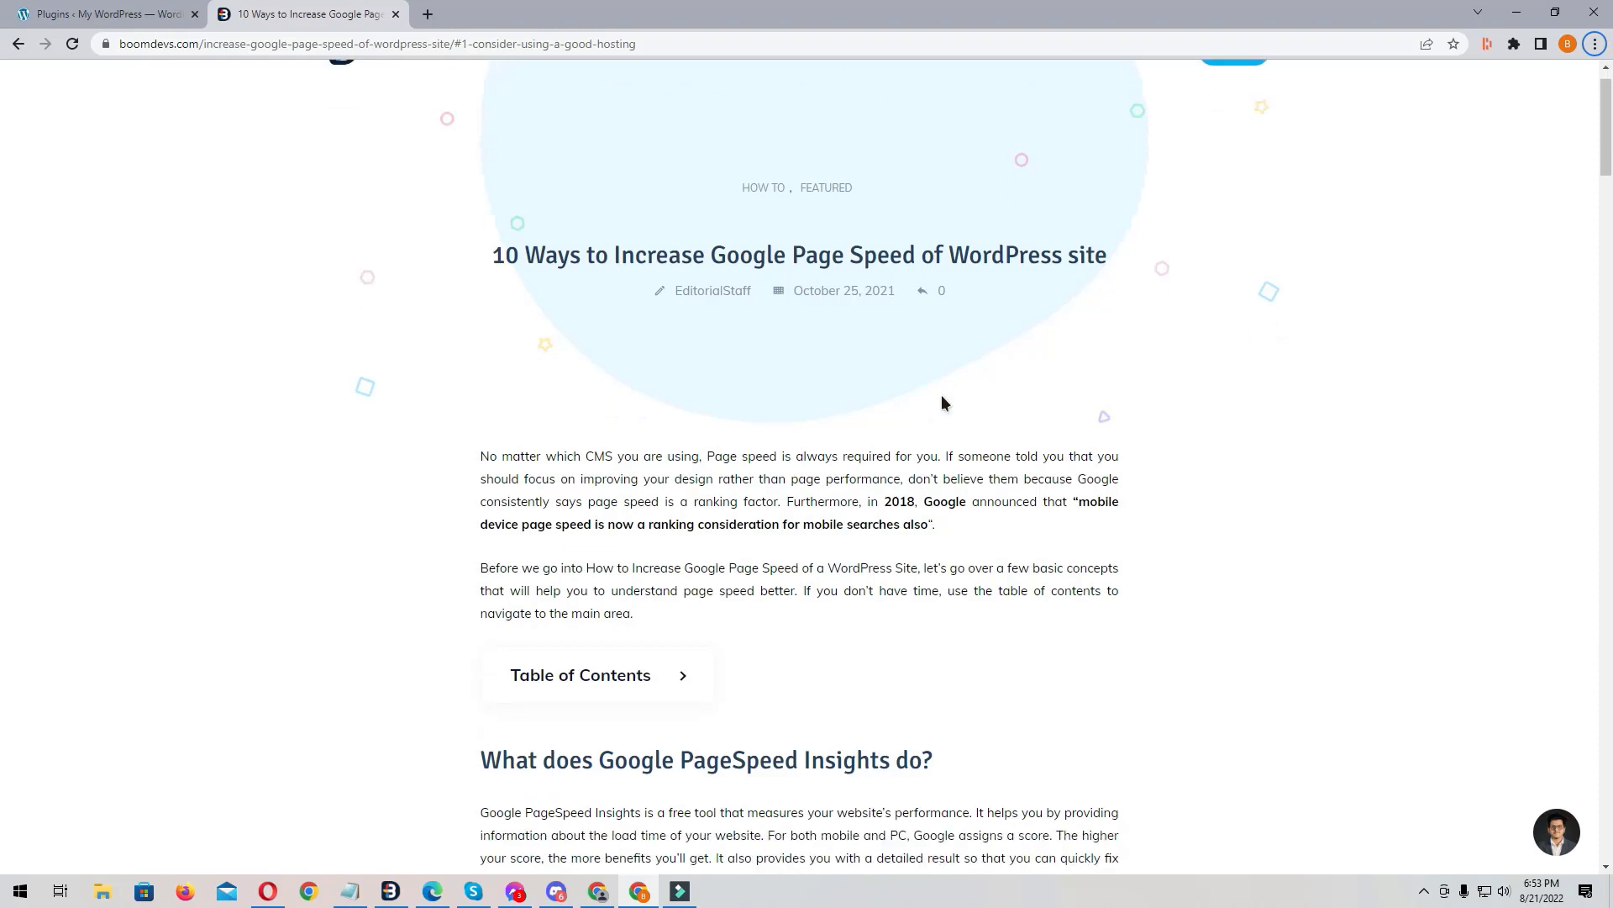
pyautogui.click(670, 470)
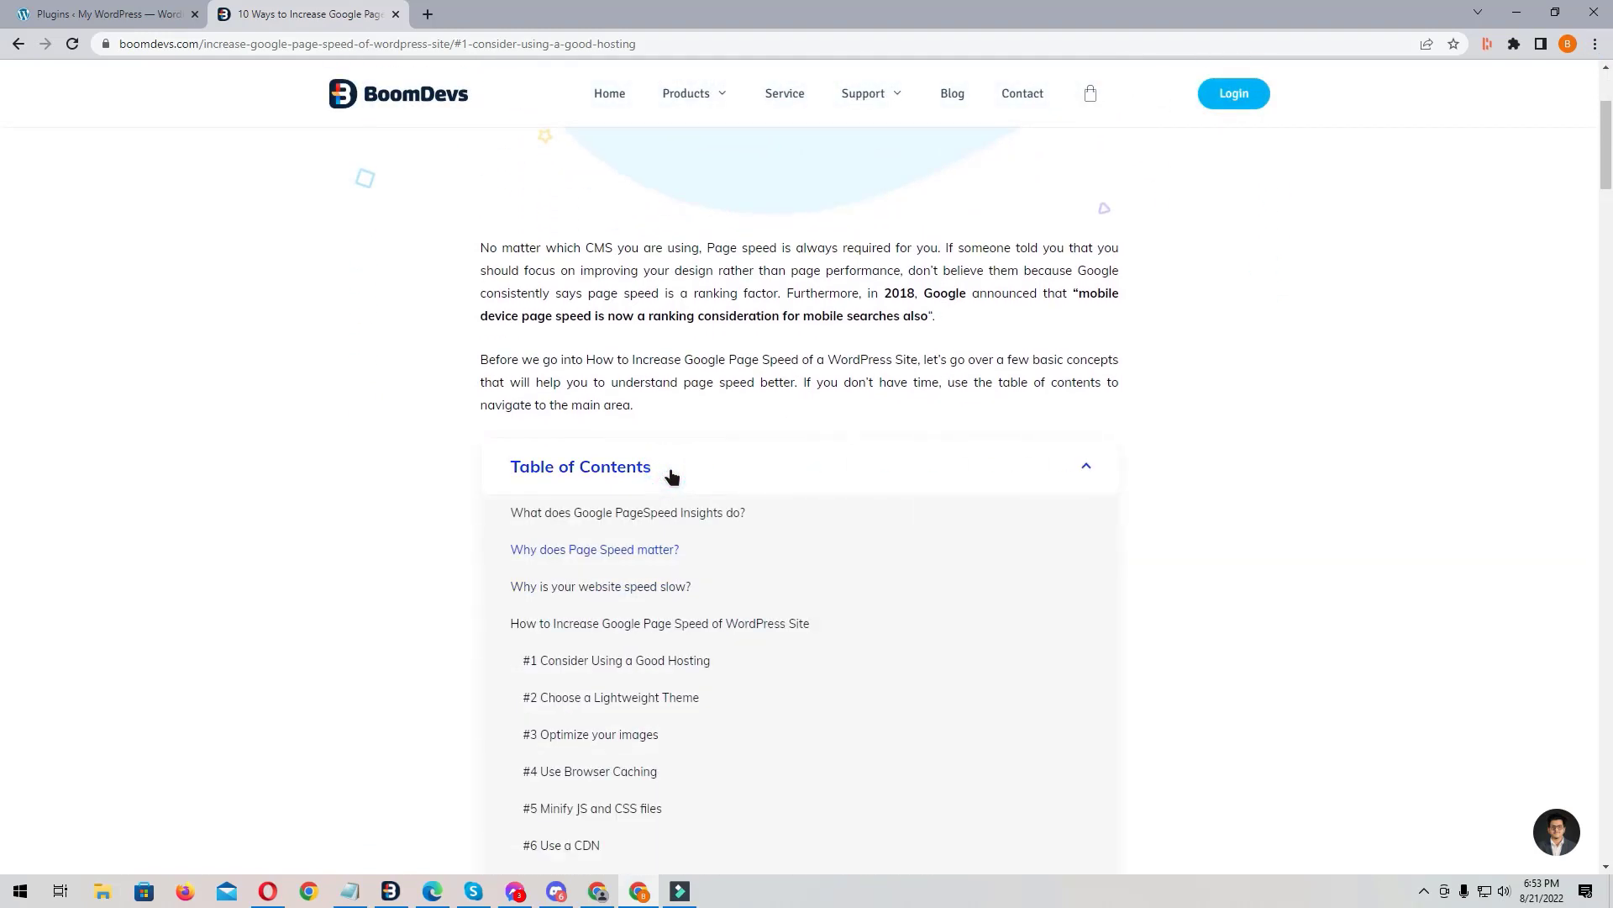
pyautogui.scroll(-3, 719, 476)
pyautogui.click(685, 207)
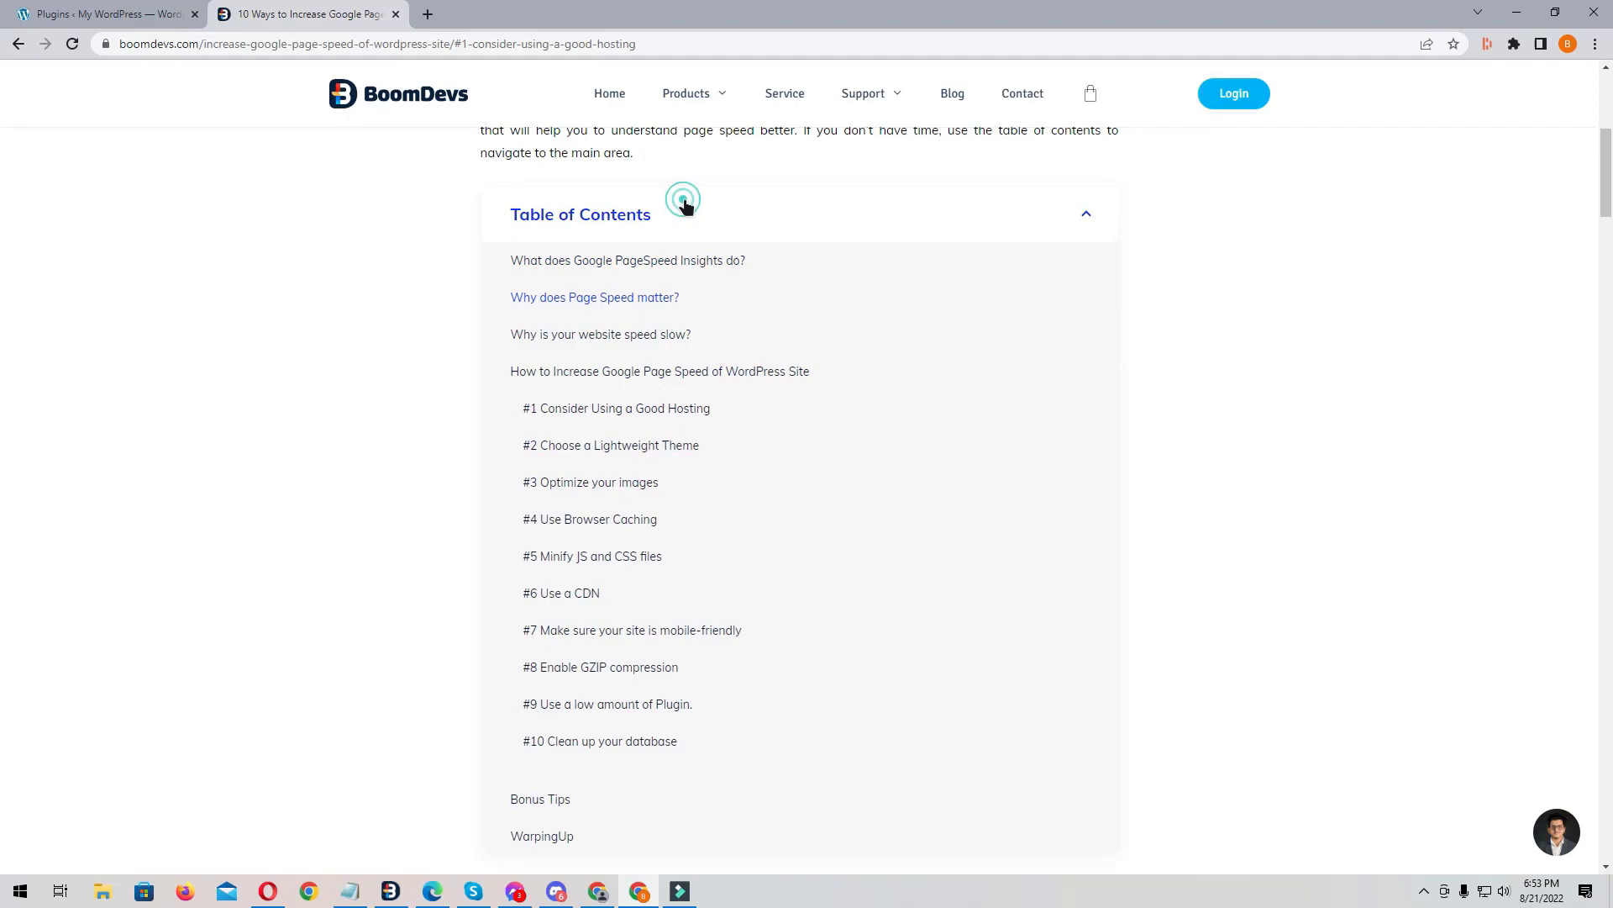
pyautogui.click(644, 216)
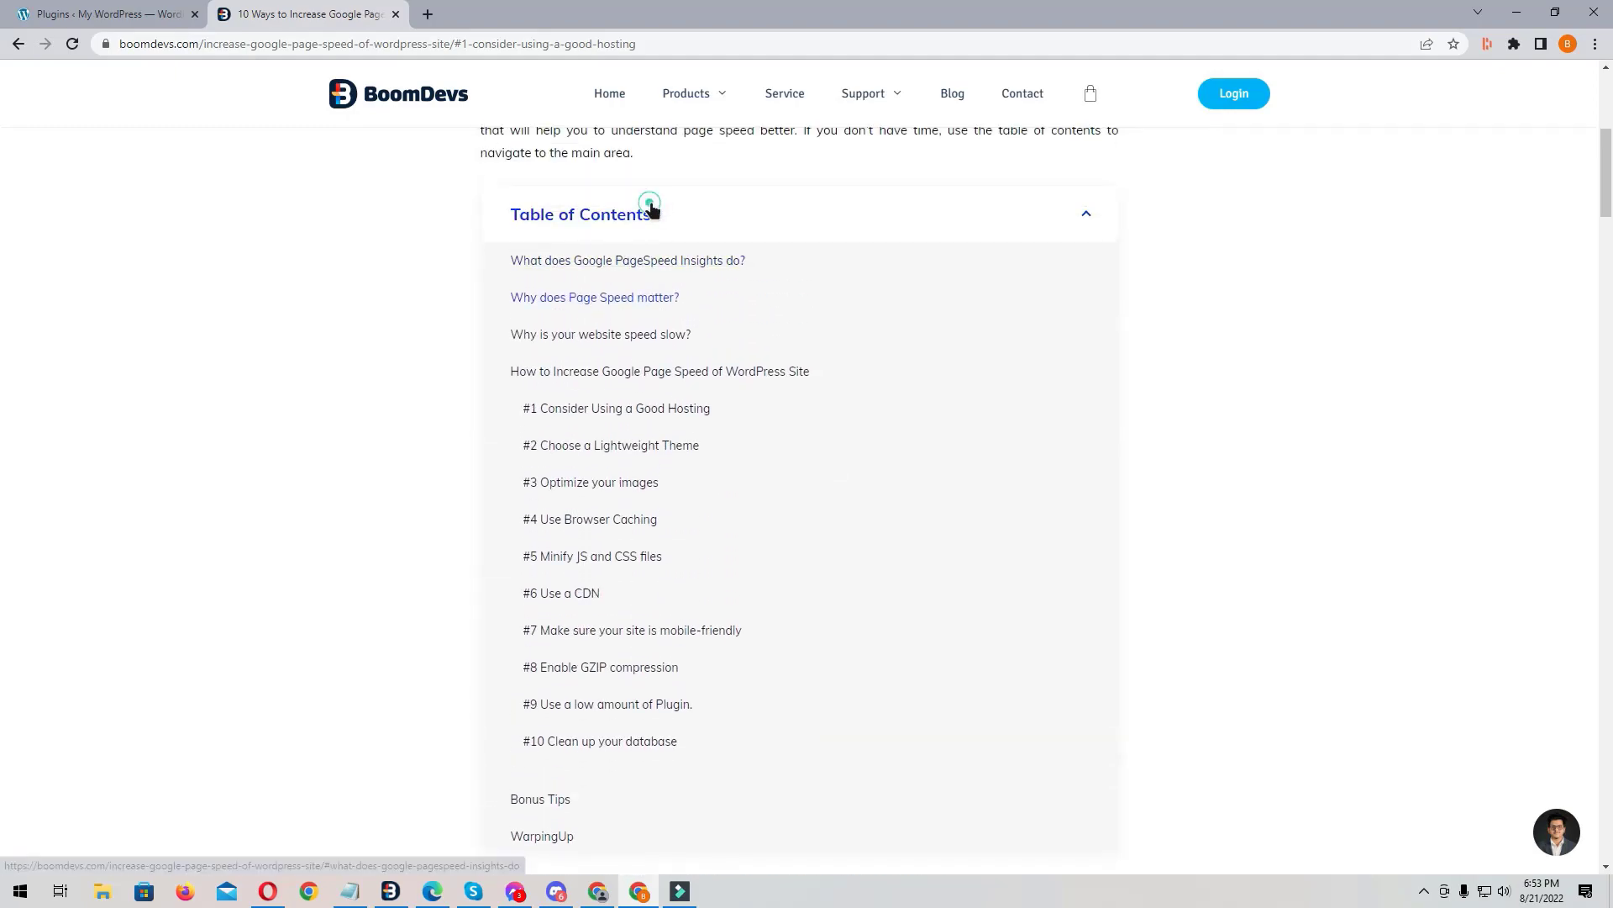
pyautogui.click(648, 212)
pyautogui.click(631, 222)
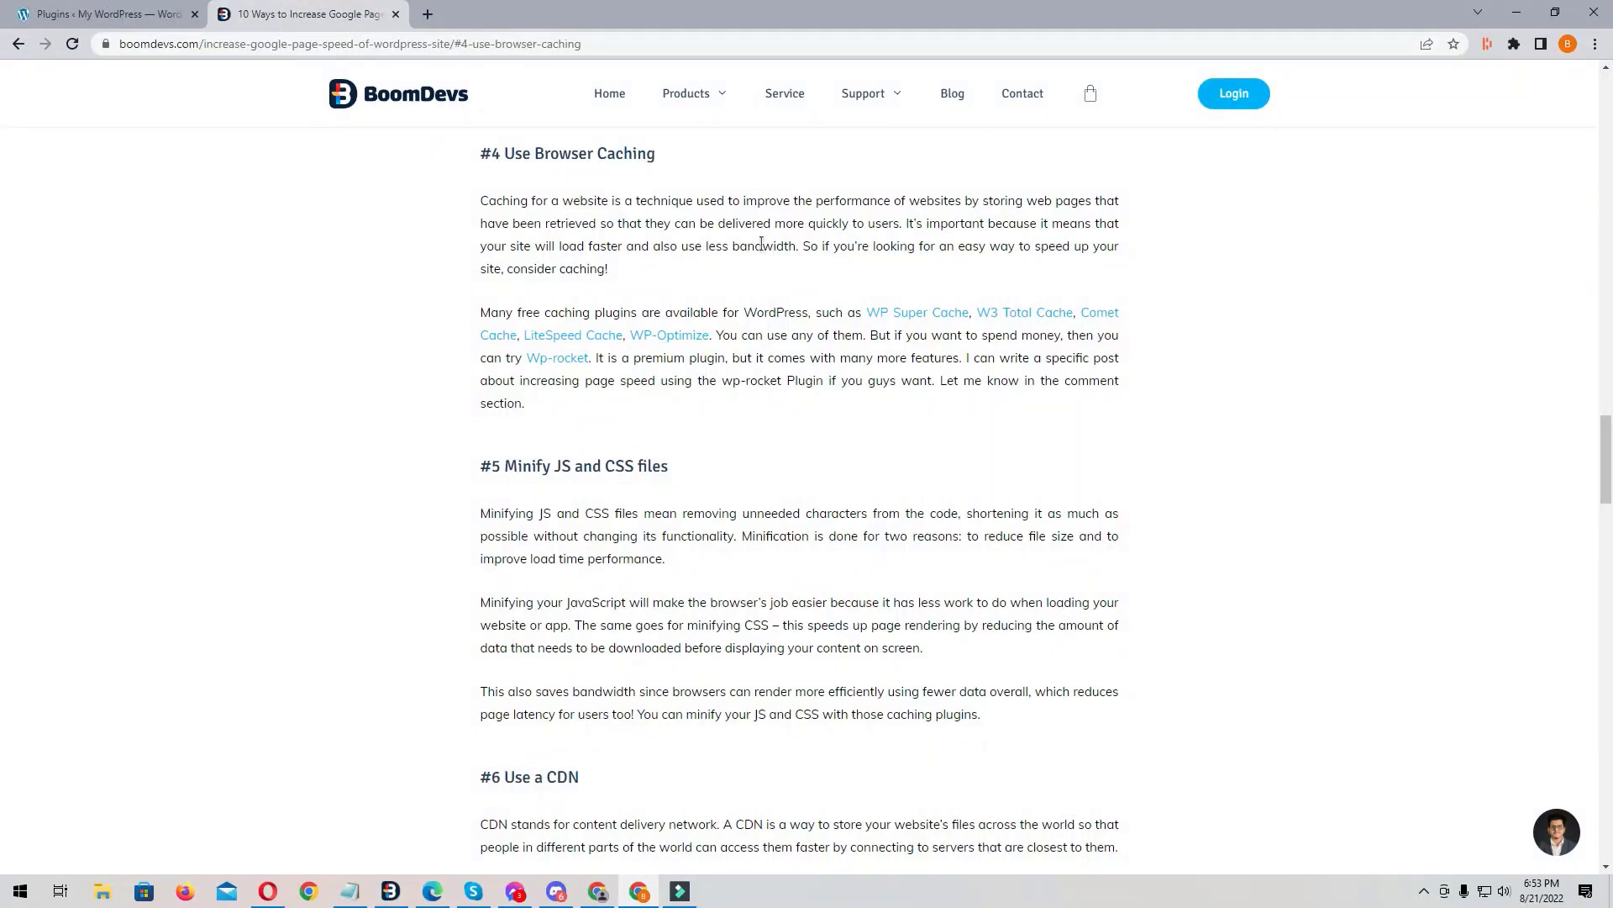
# Step: Search the plugin directory for 'Boomdevs', then install and activate TOP Table Of Contents
pyautogui.click(126, 14)
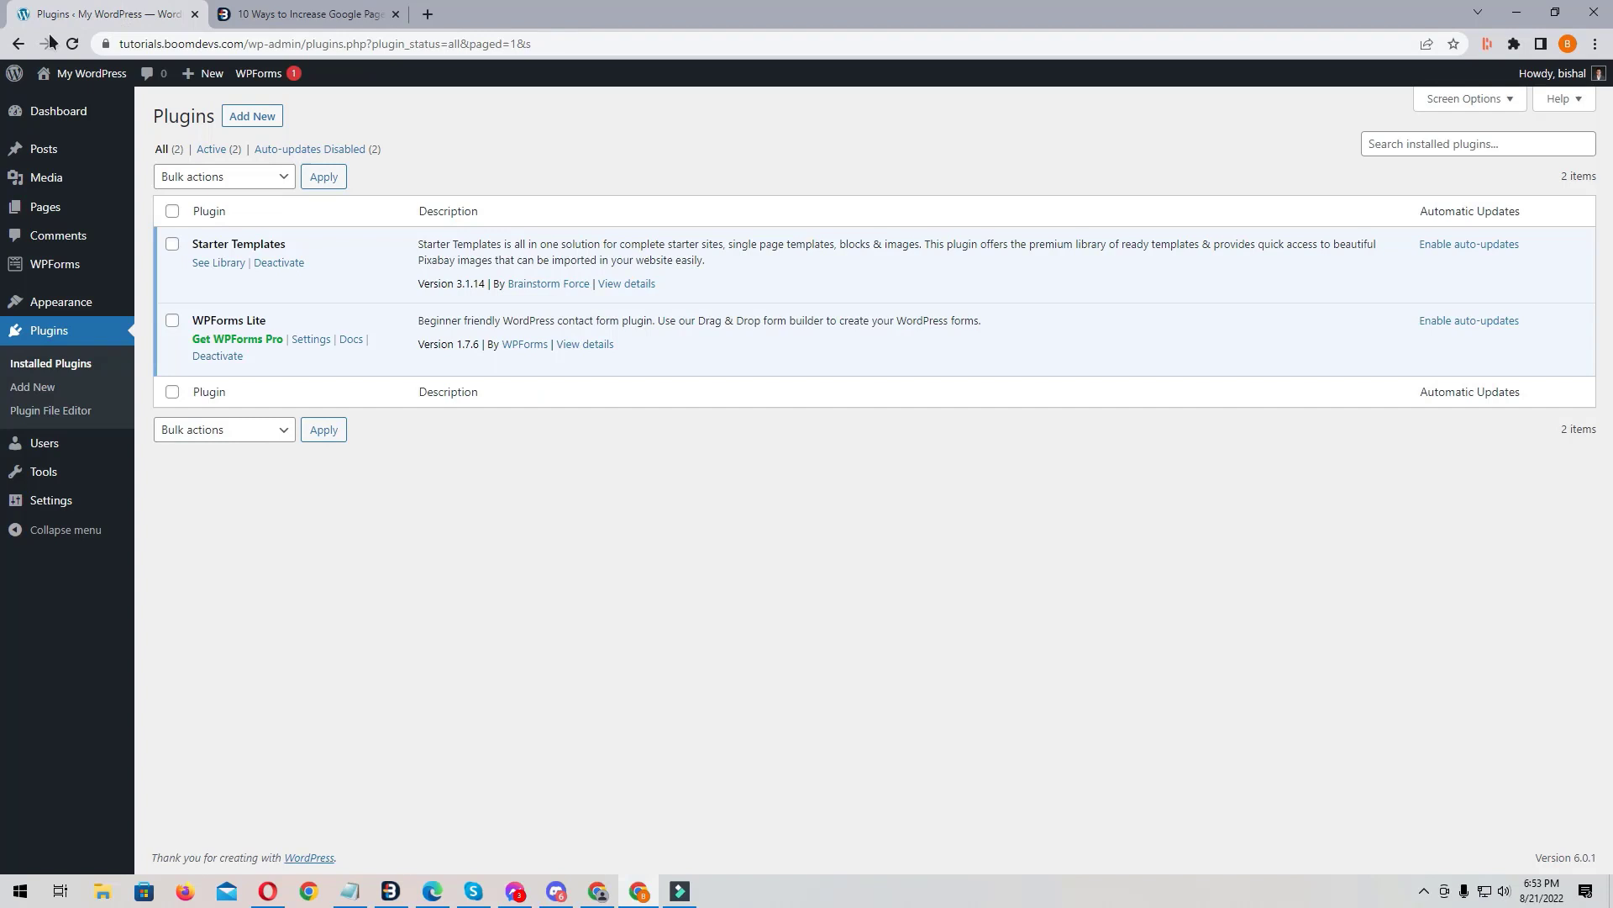
pyautogui.click(56, 112)
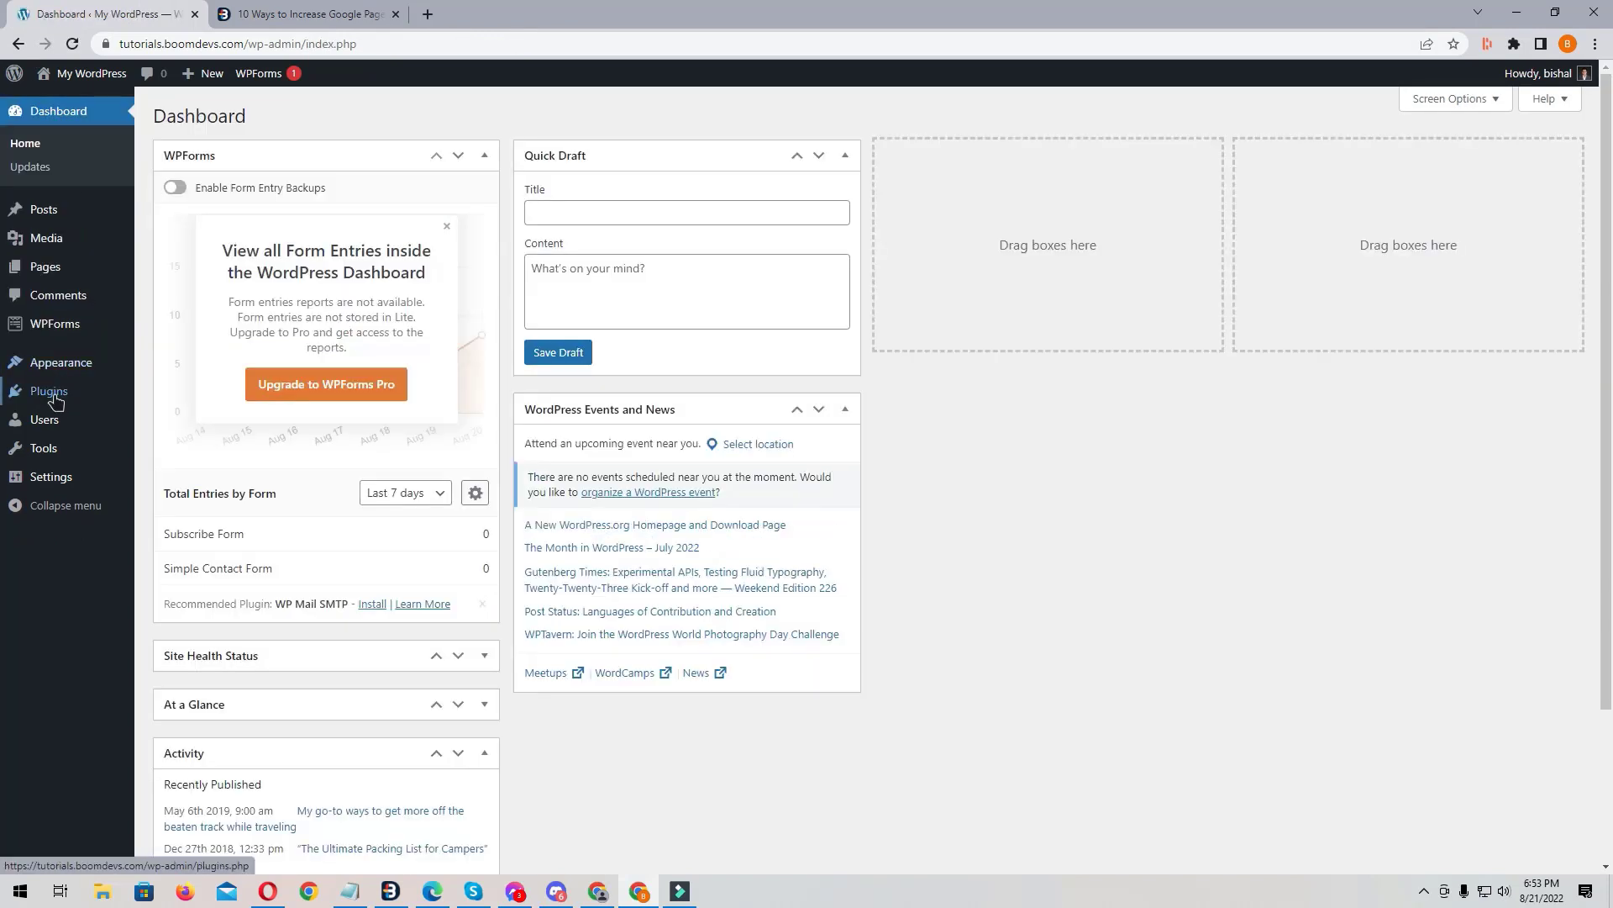
pyautogui.click(175, 419)
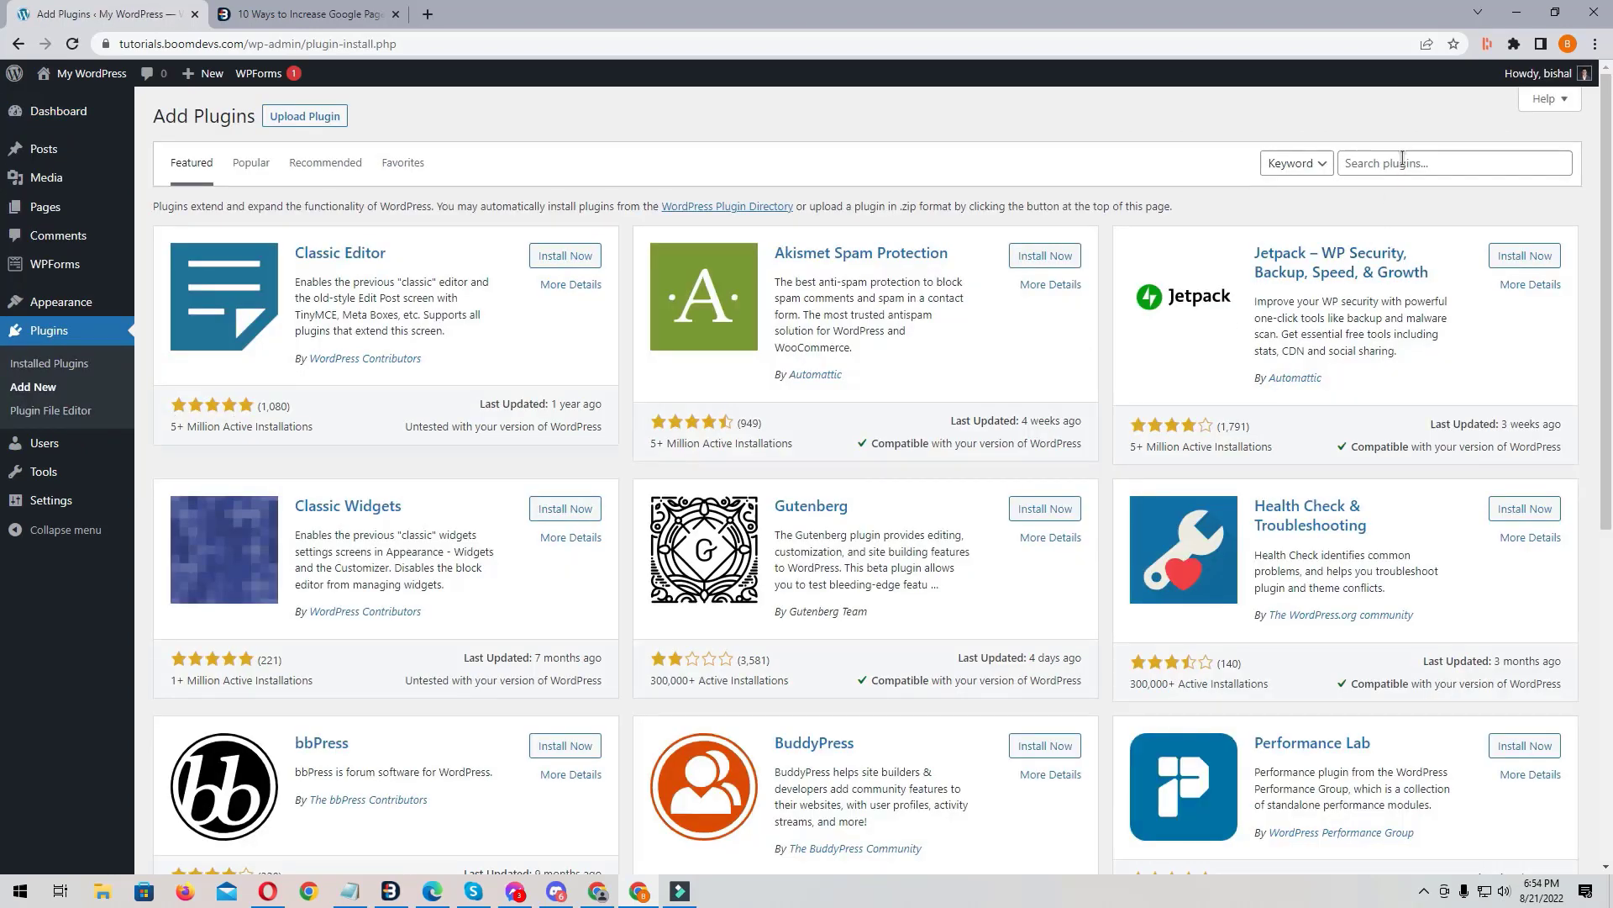
pyautogui.click(1403, 160)
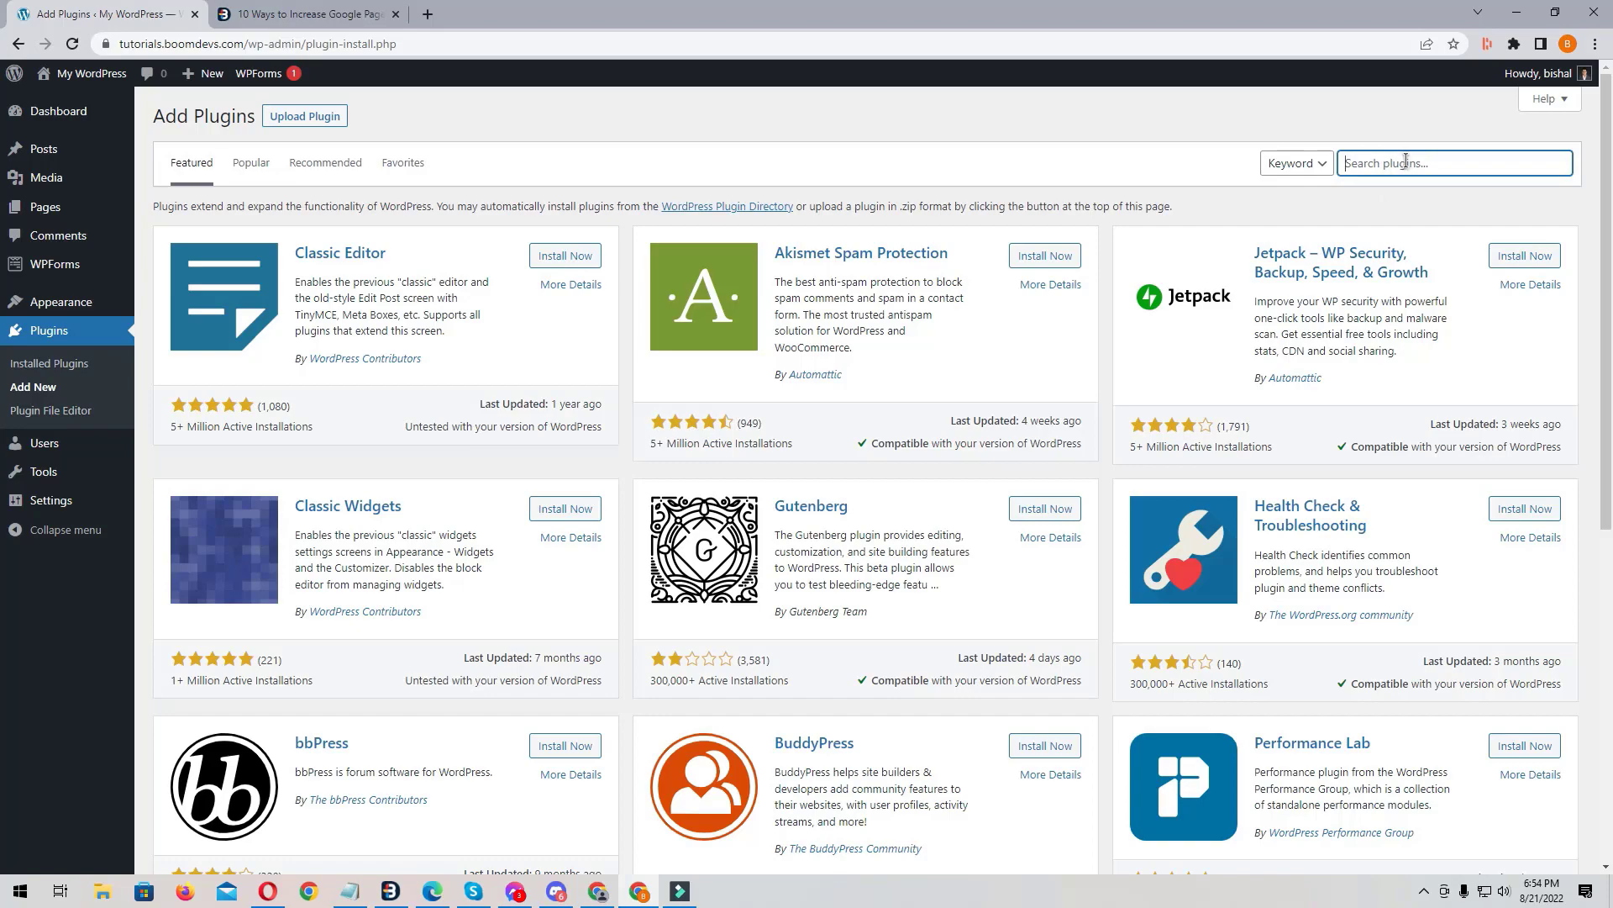
pyautogui.write('Boomdevs')
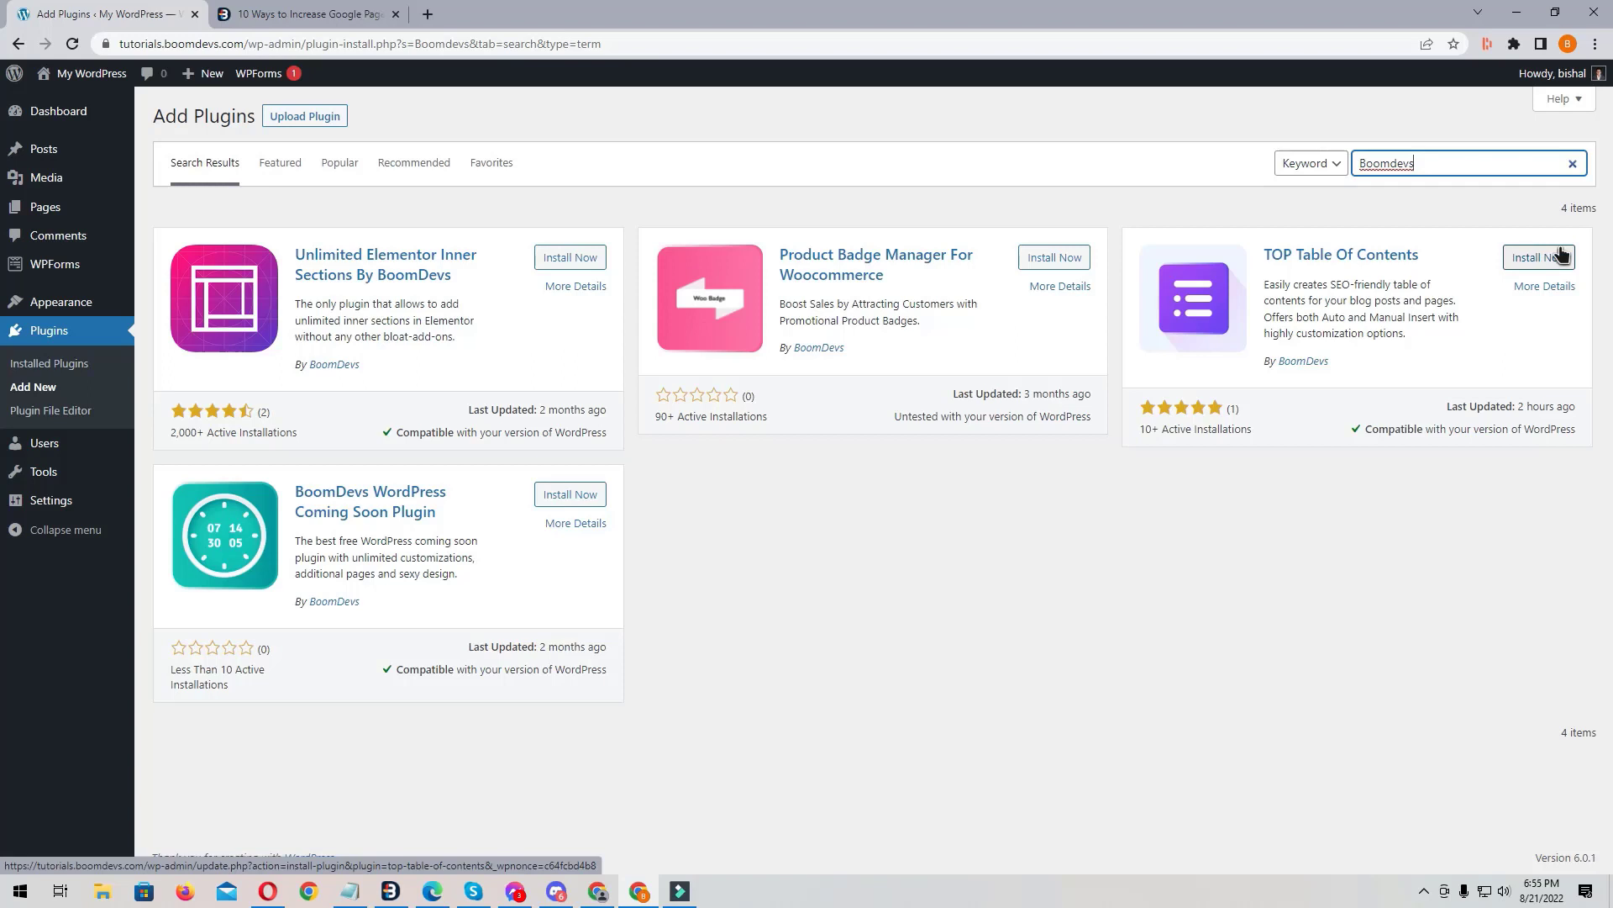
pyautogui.click(1535, 257)
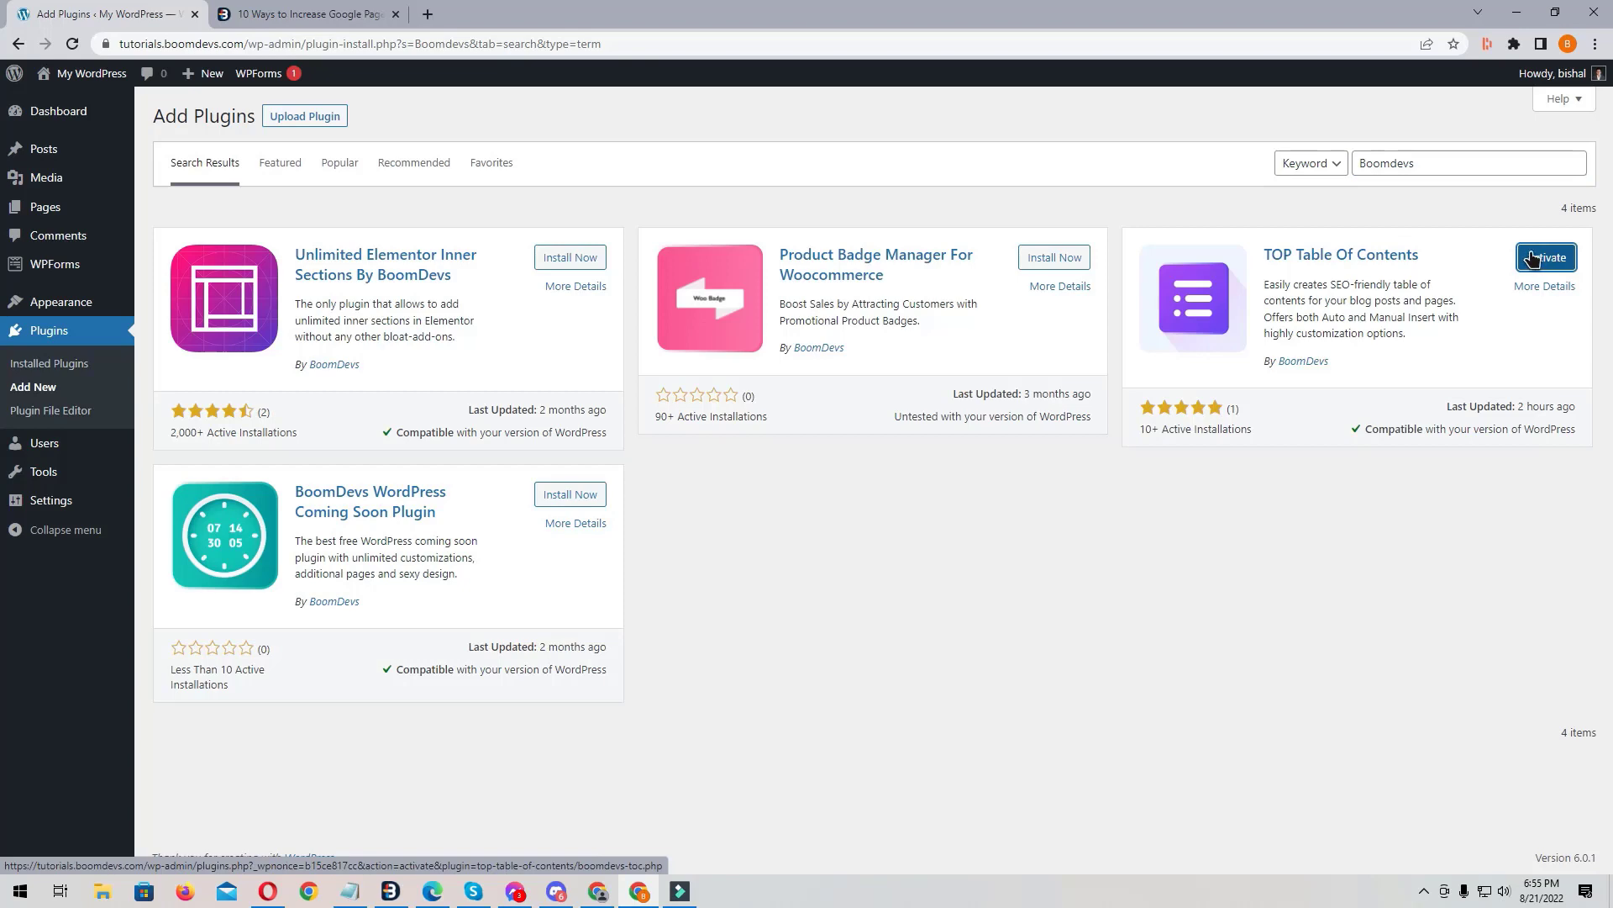
pyautogui.click(1531, 258)
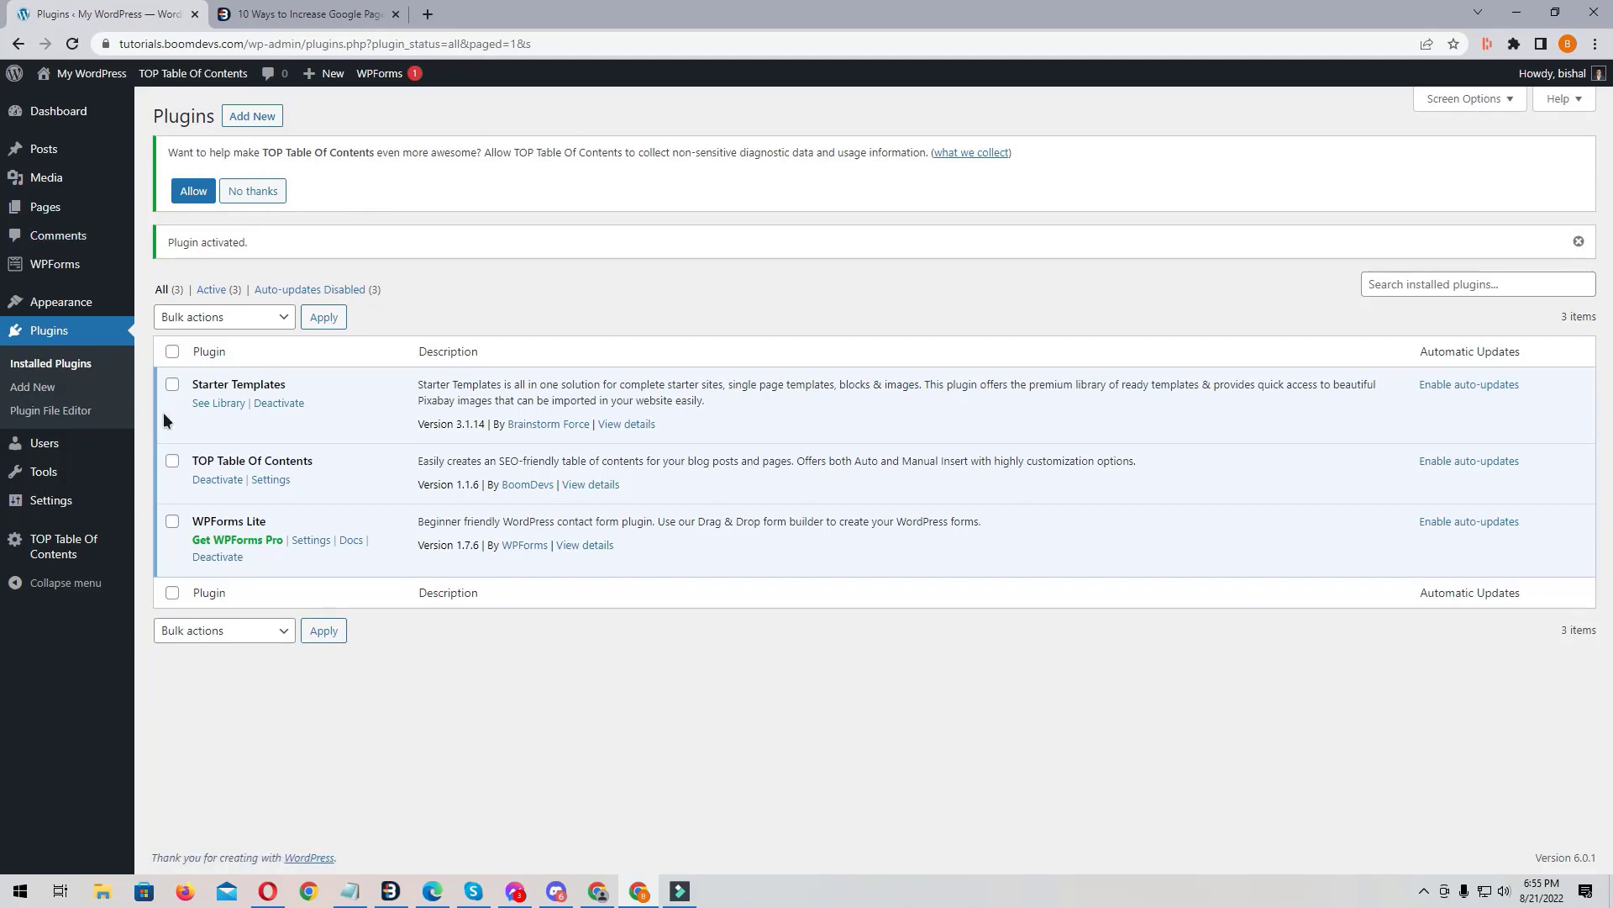
# Step: Open TOP Table Of Contents from the admin sidebar to see its Auto insert settings
pyautogui.moveTo(84, 542)
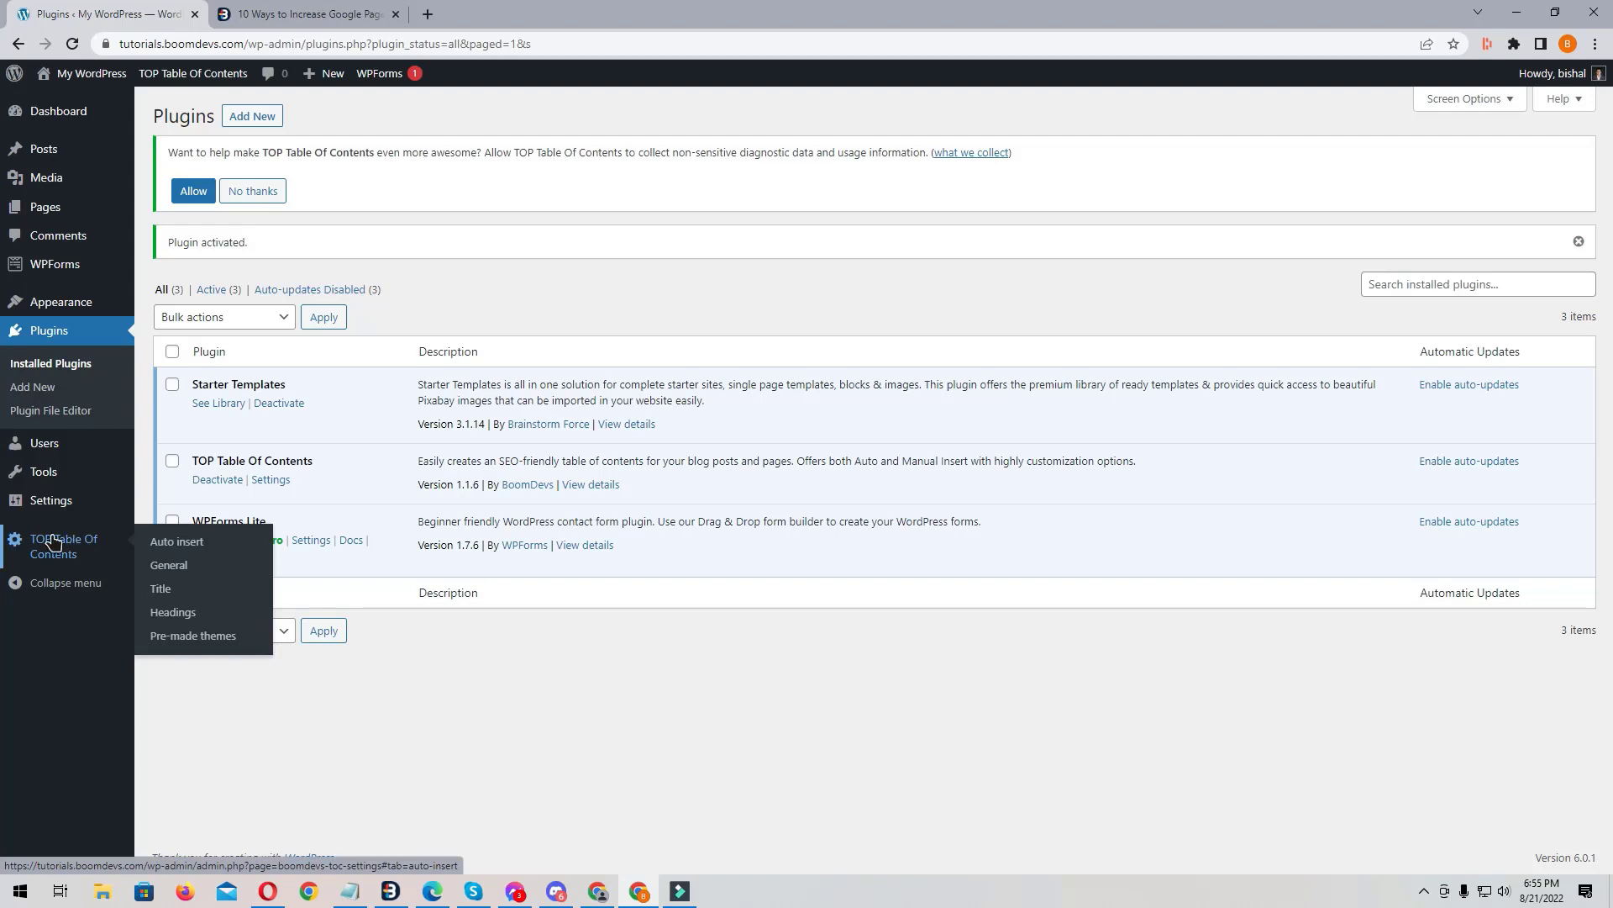
pyautogui.click(52, 542)
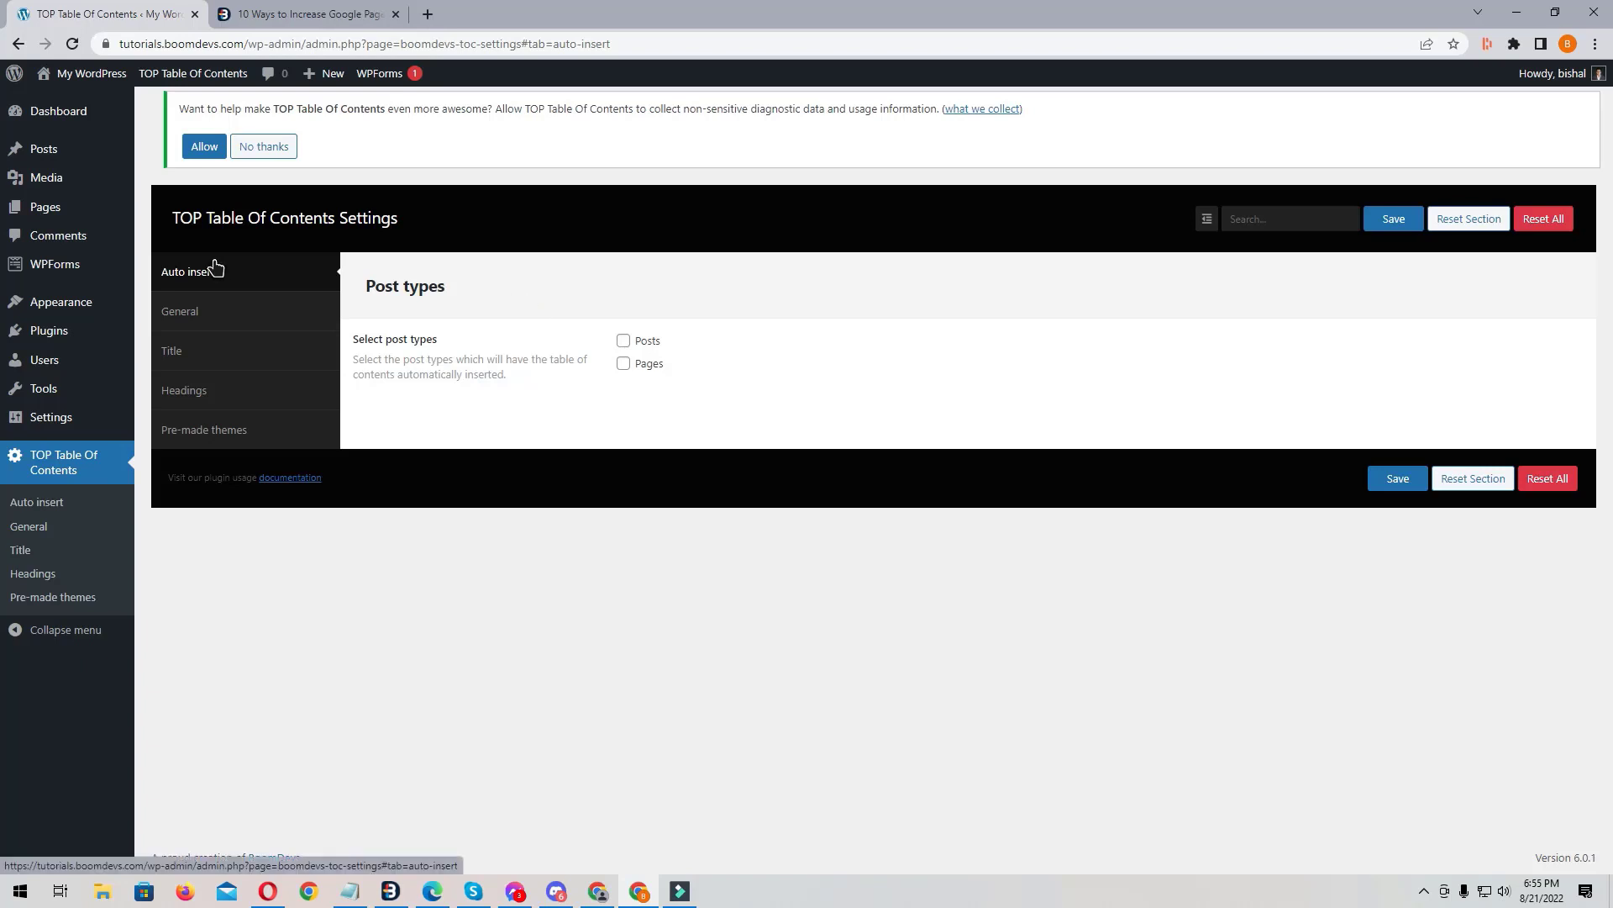
# Step: Enable Auto insert for Posts, save, and view the beaten-track travel post
pyautogui.click(624, 341)
pyautogui.click(1403, 226)
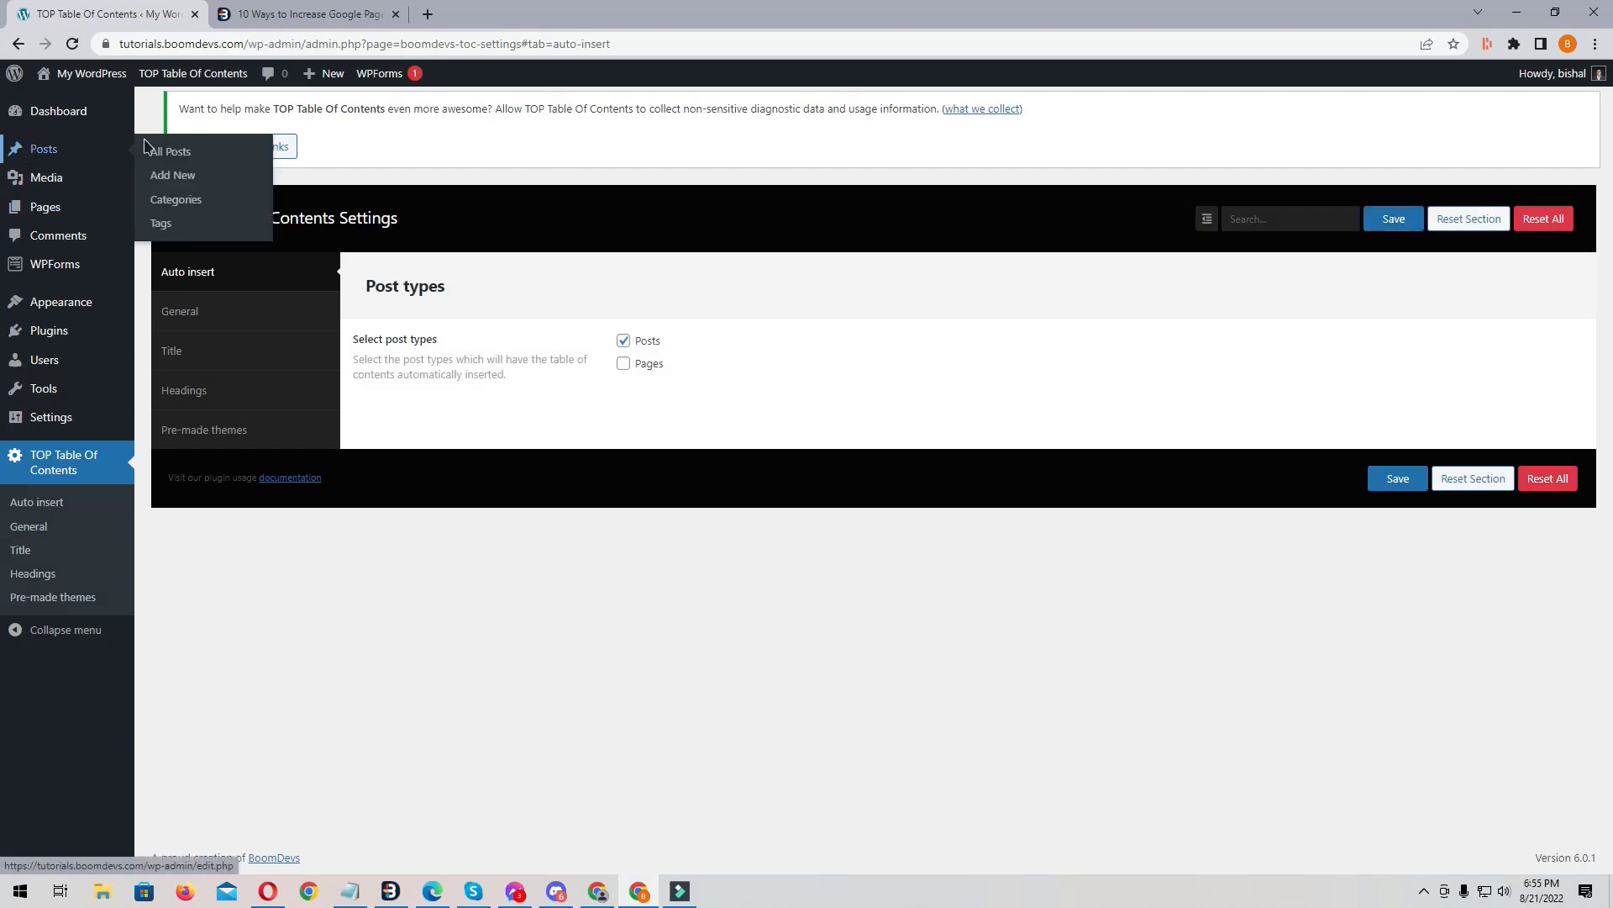
pyautogui.middleClick(42, 149)
pyautogui.click(256, 14)
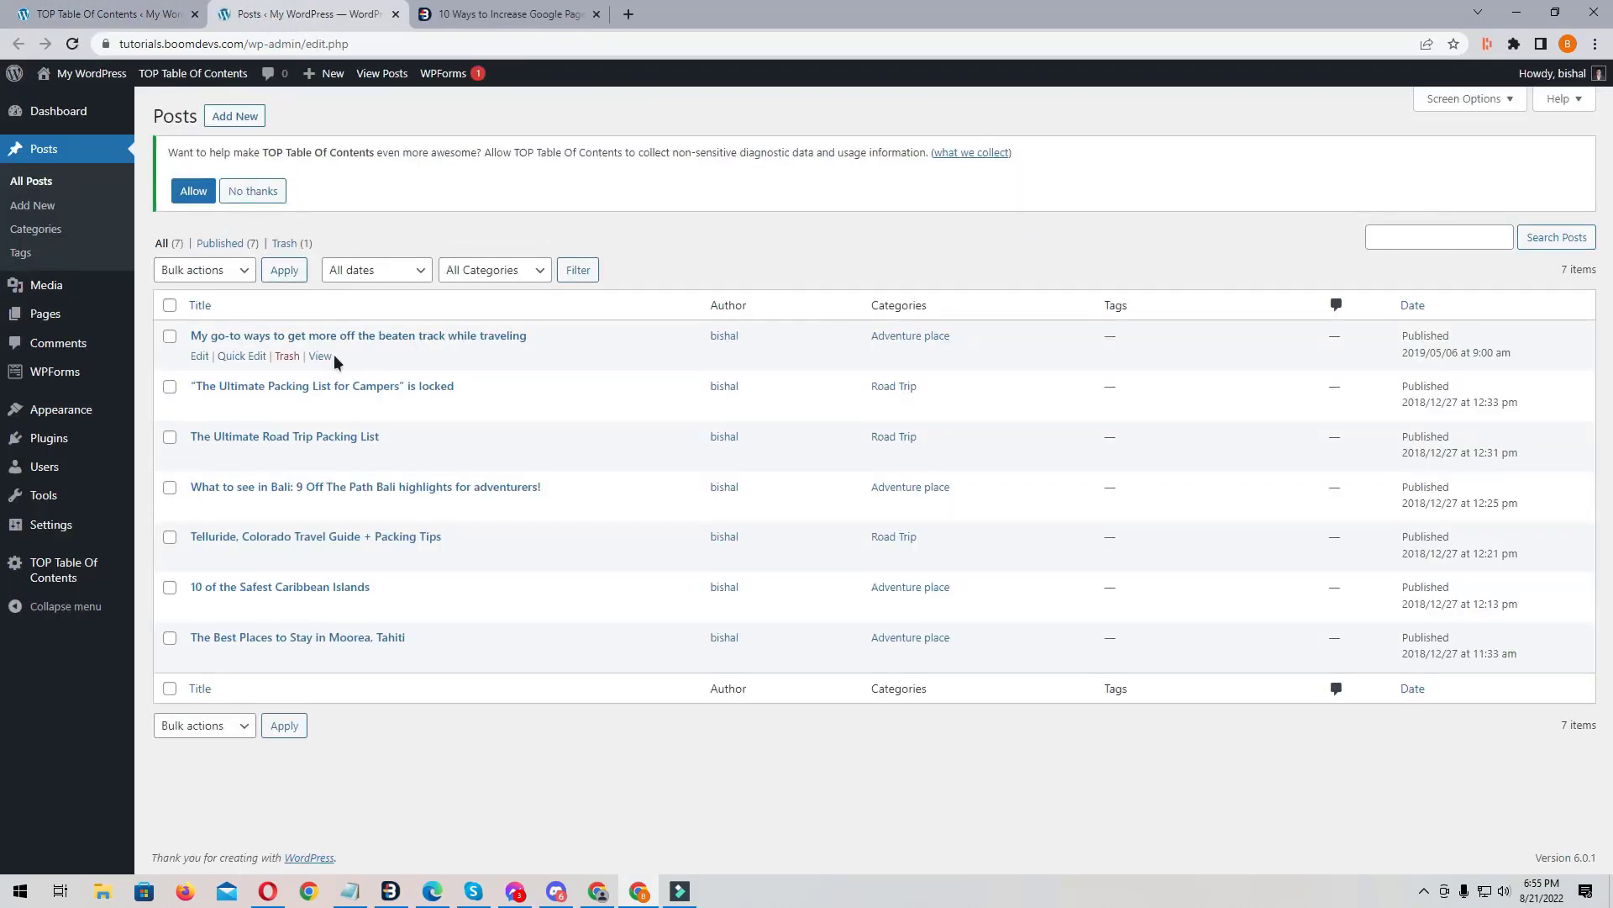
pyautogui.middleClick(319, 356)
pyautogui.click(471, 14)
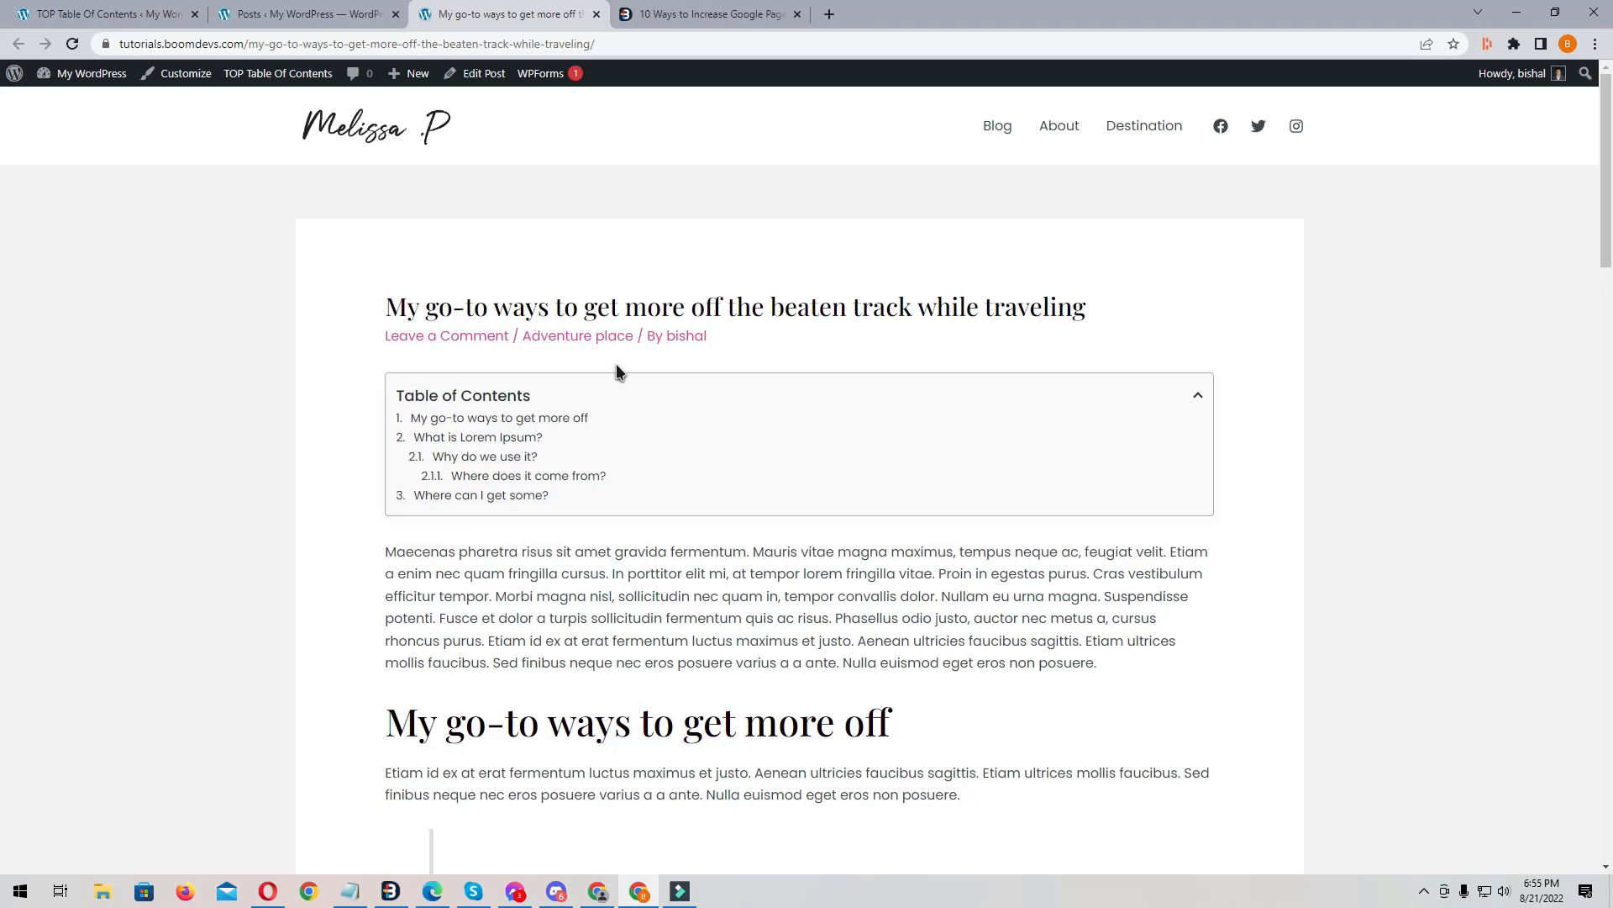
# Step: Collapse and expand the post's automatic table of contents several times
pyautogui.click(488, 396)
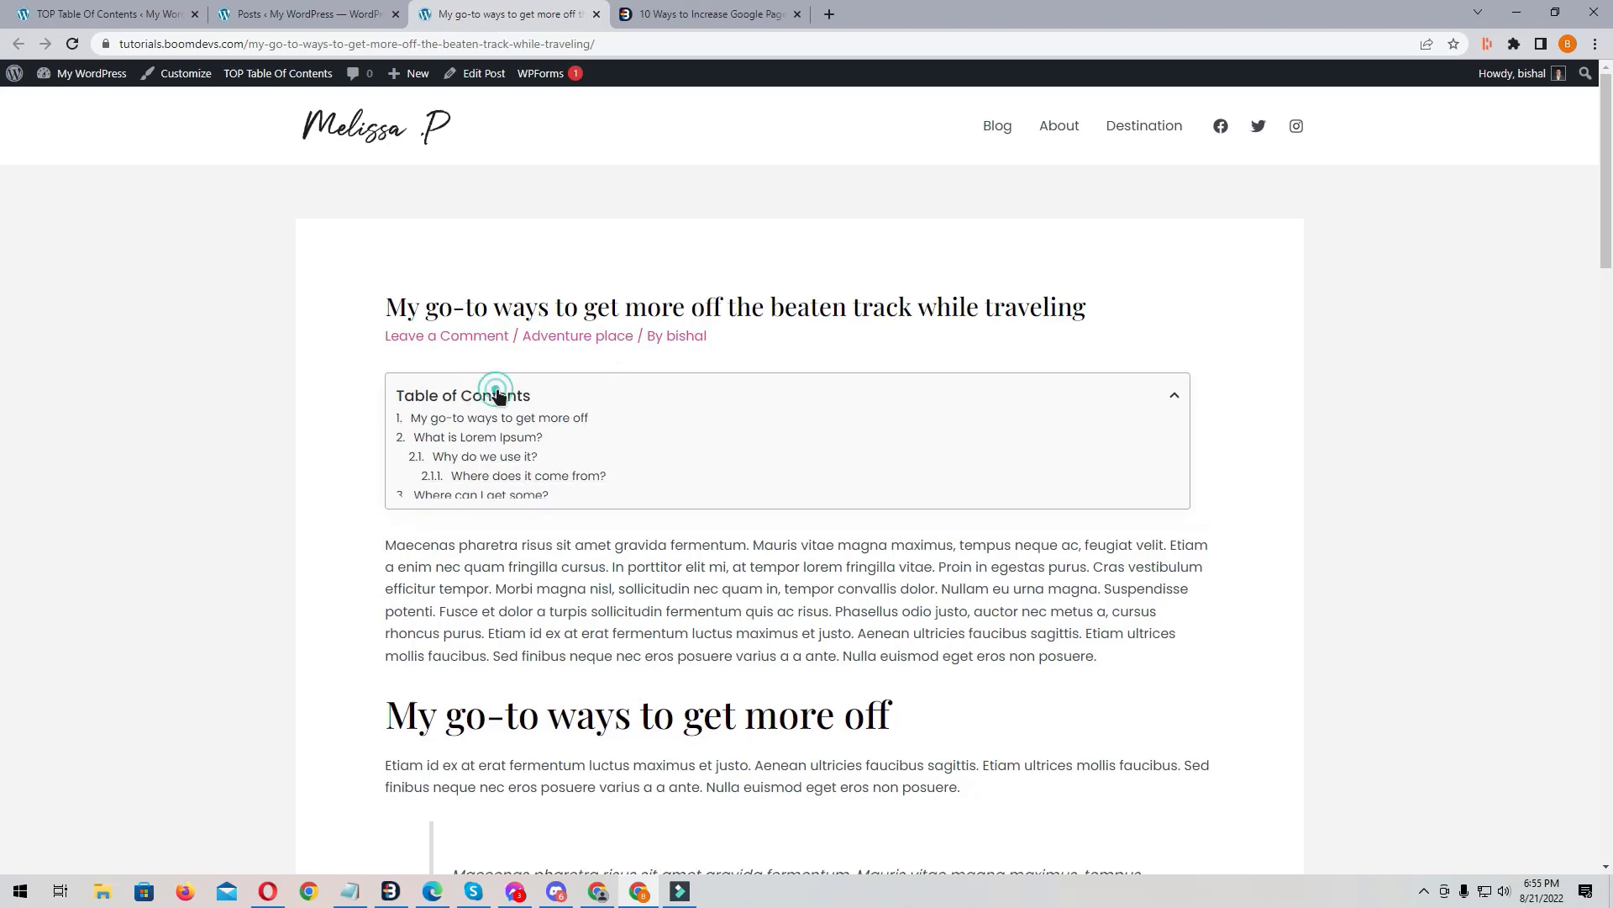
pyautogui.click(497, 397)
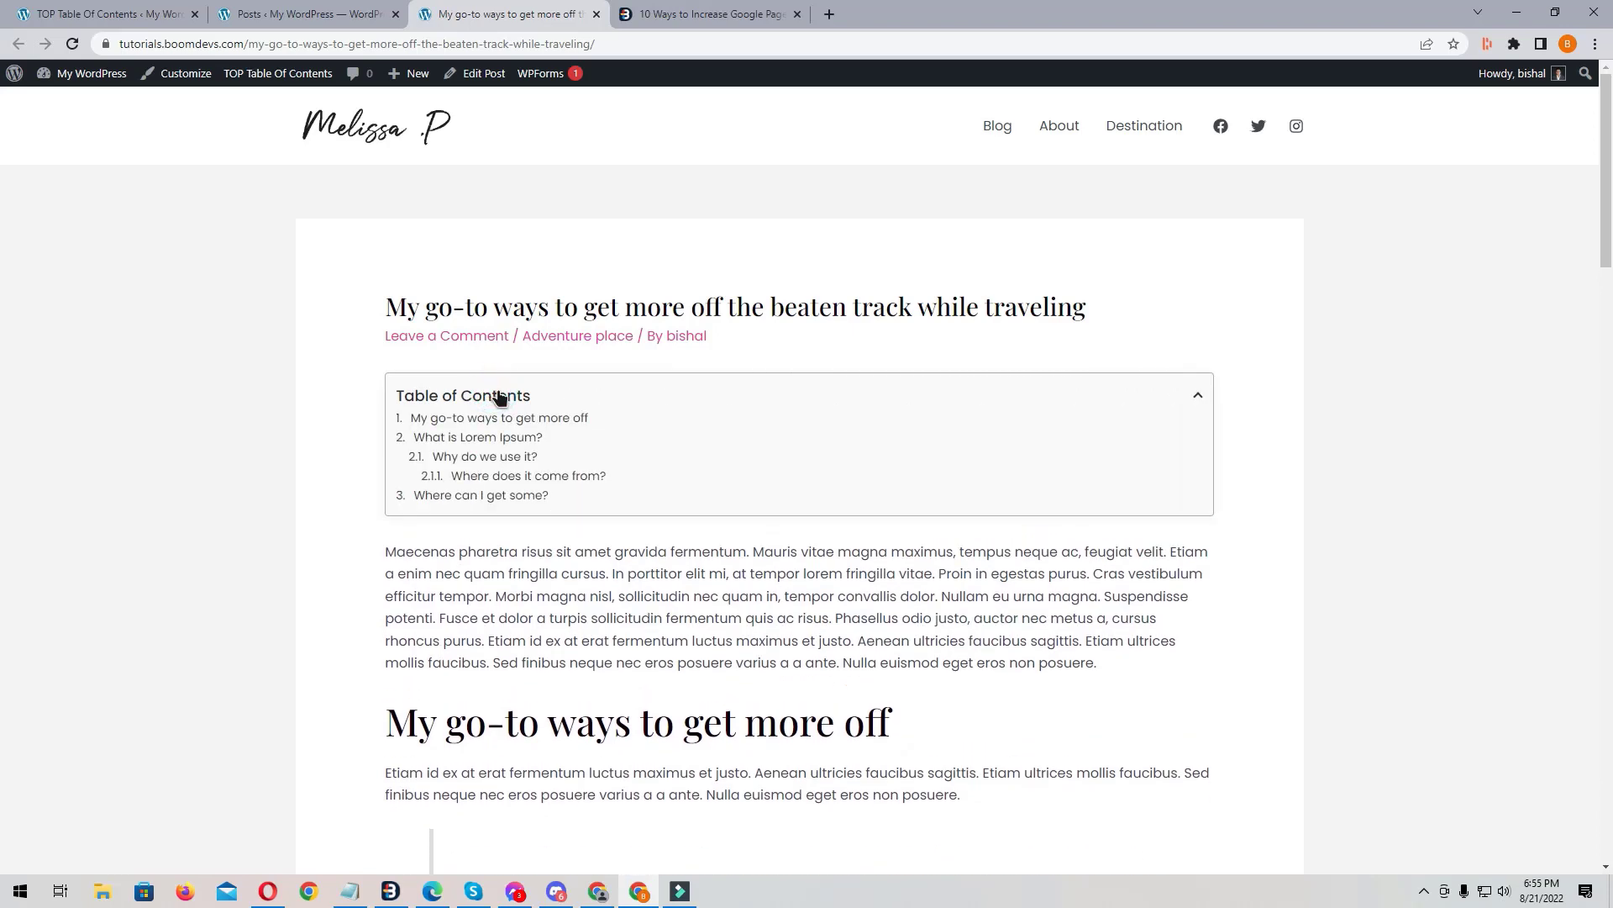
pyautogui.click(498, 397)
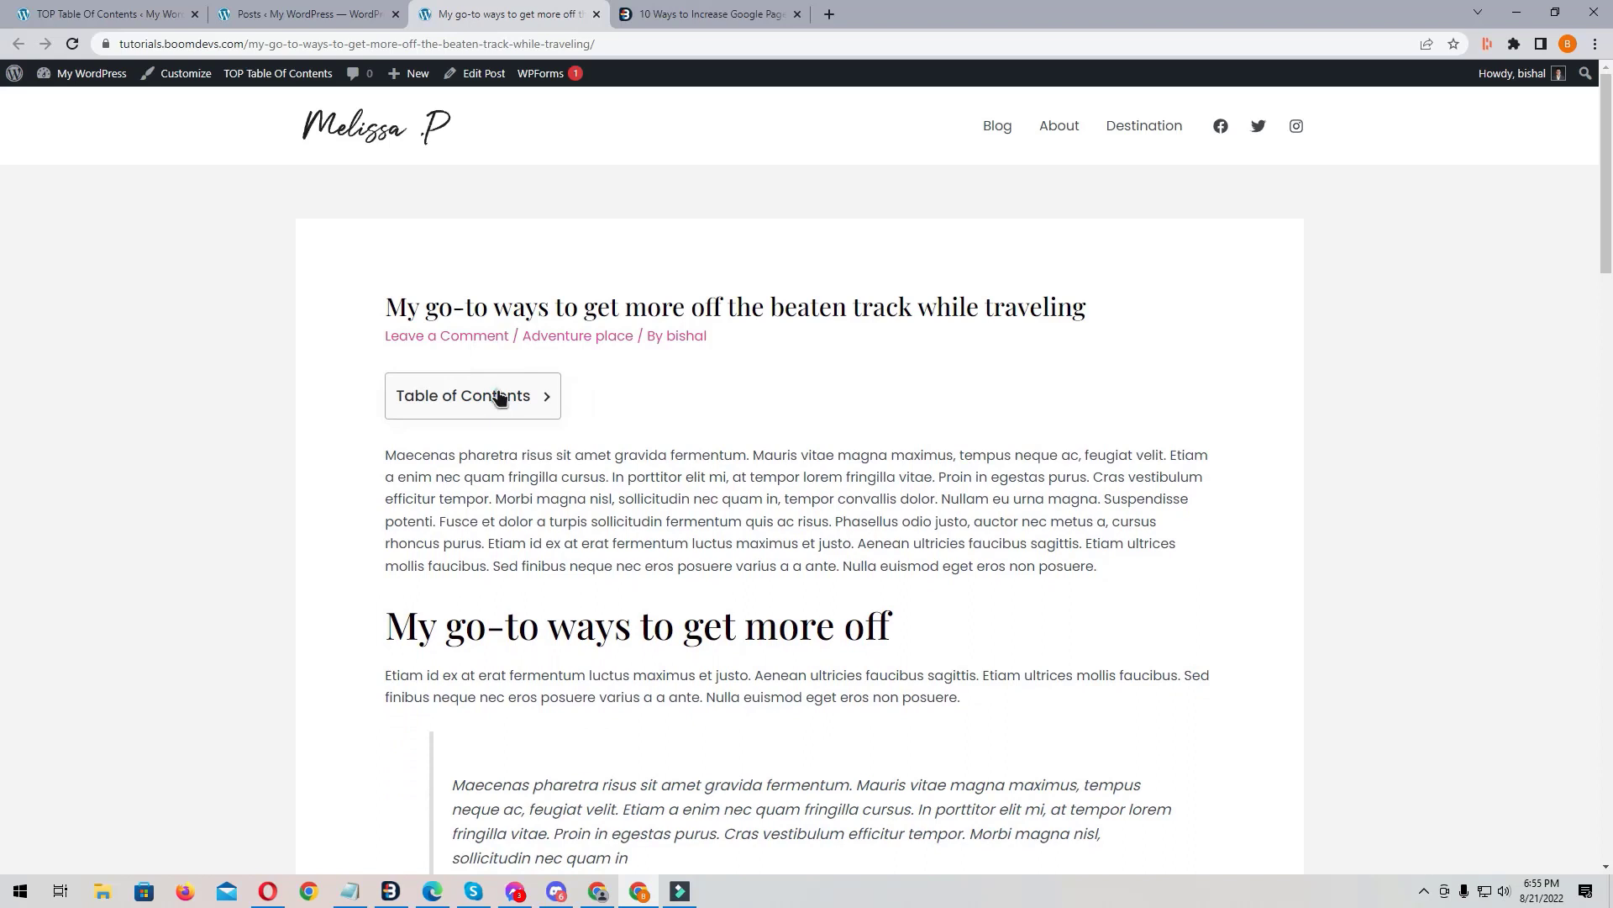
pyautogui.click(499, 397)
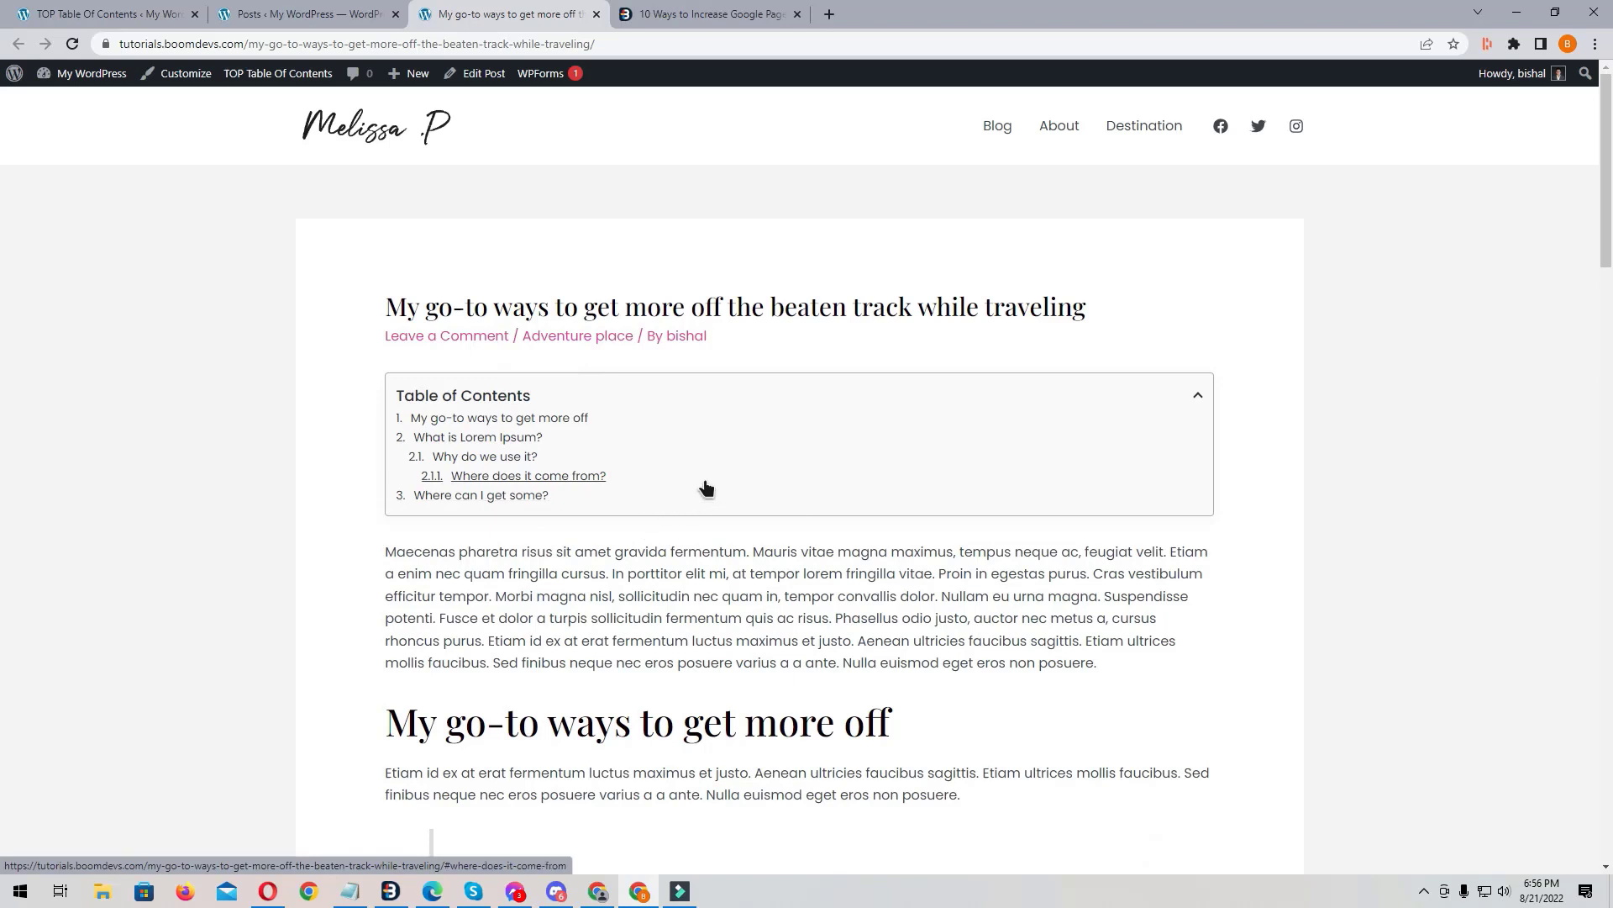
pyautogui.click(561, 399)
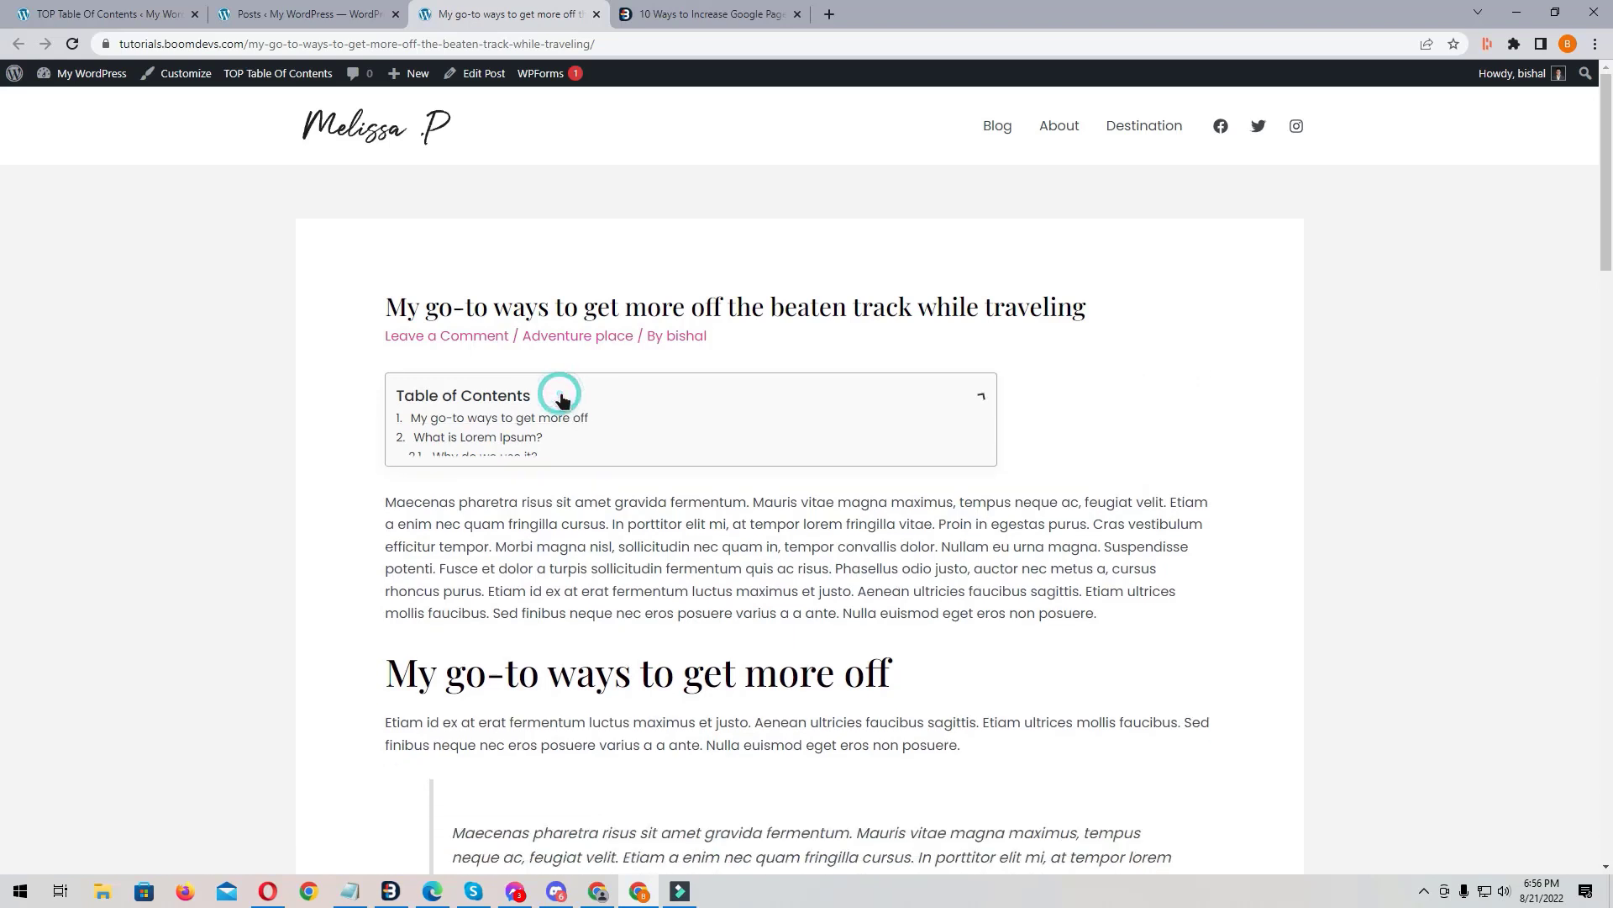
# Step: Untick Posts under Auto insert and save, then go back to the travel post
pyautogui.click(332, 14)
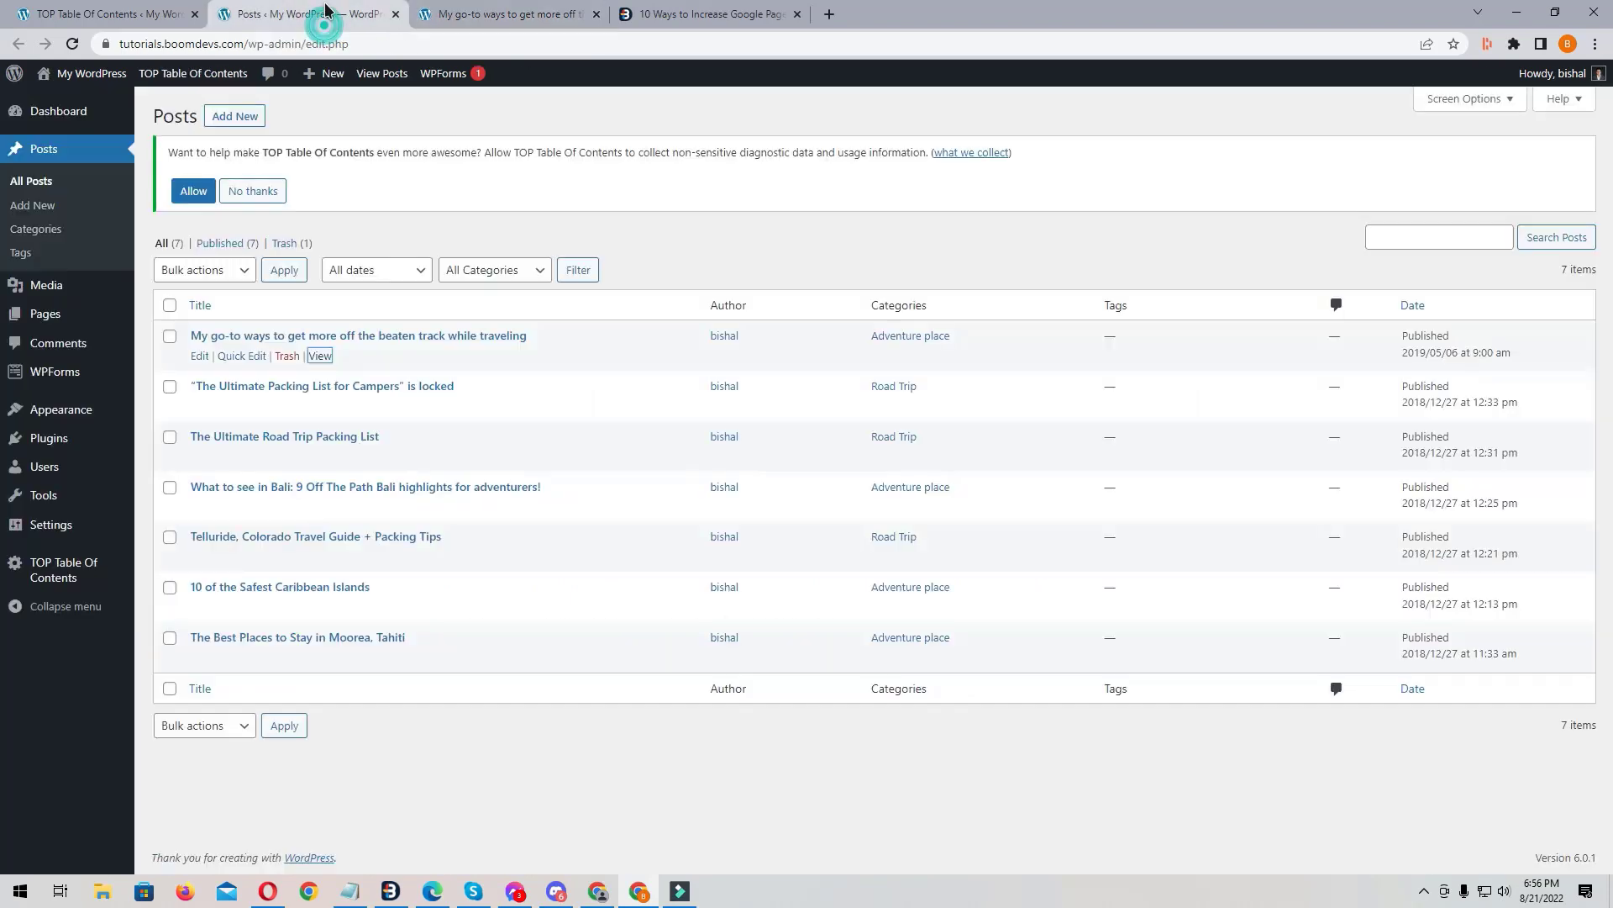
pyautogui.click(120, 9)
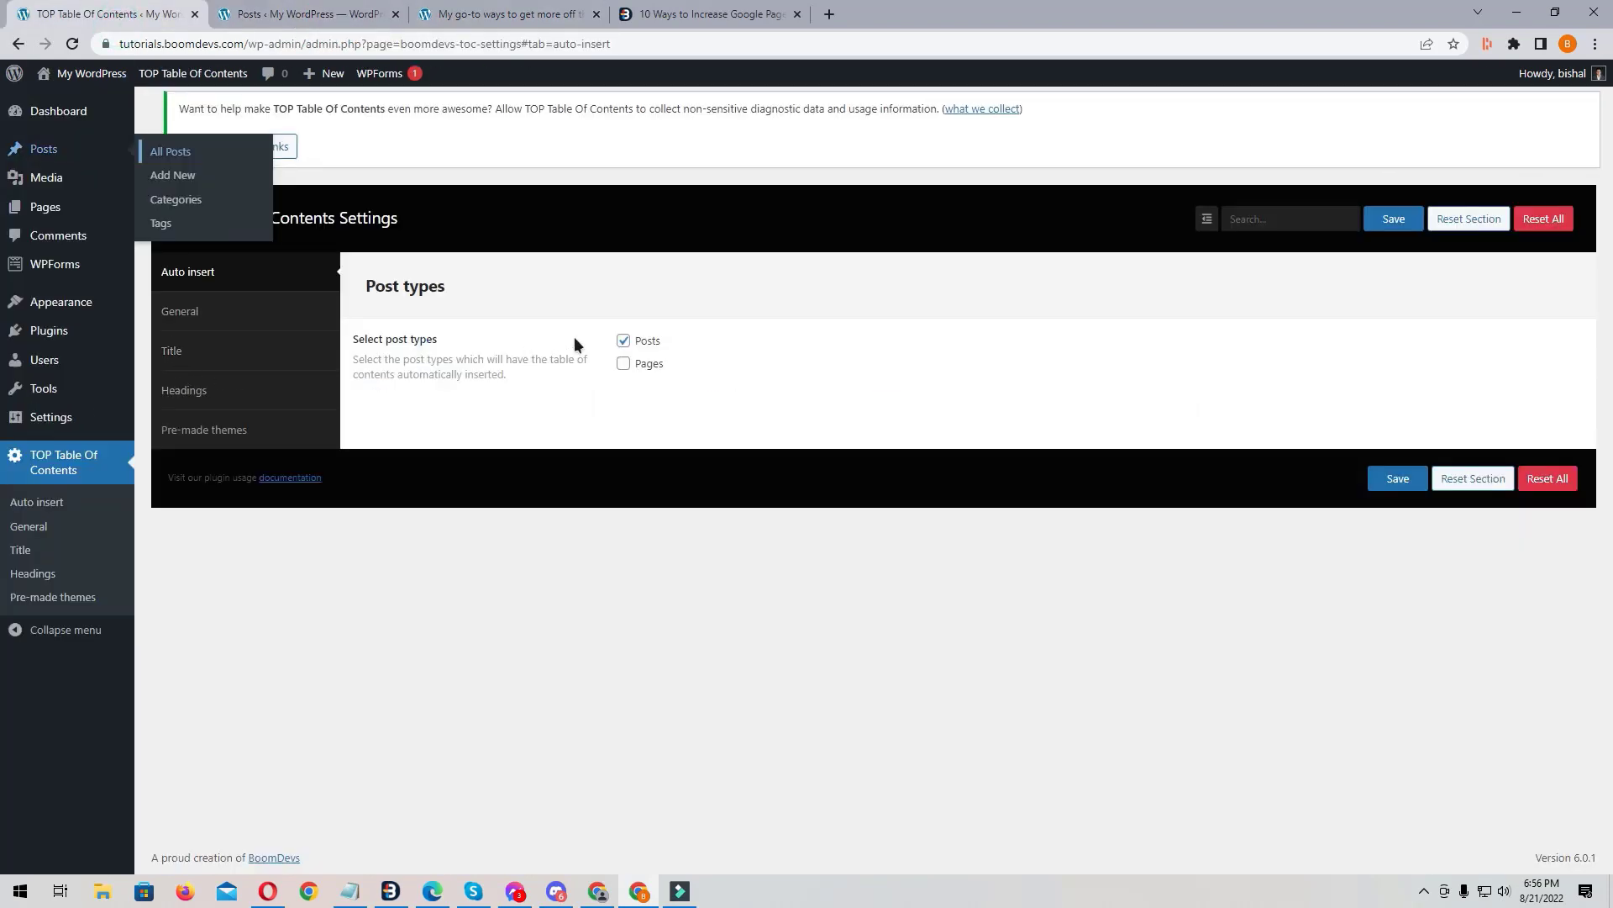
pyautogui.click(623, 338)
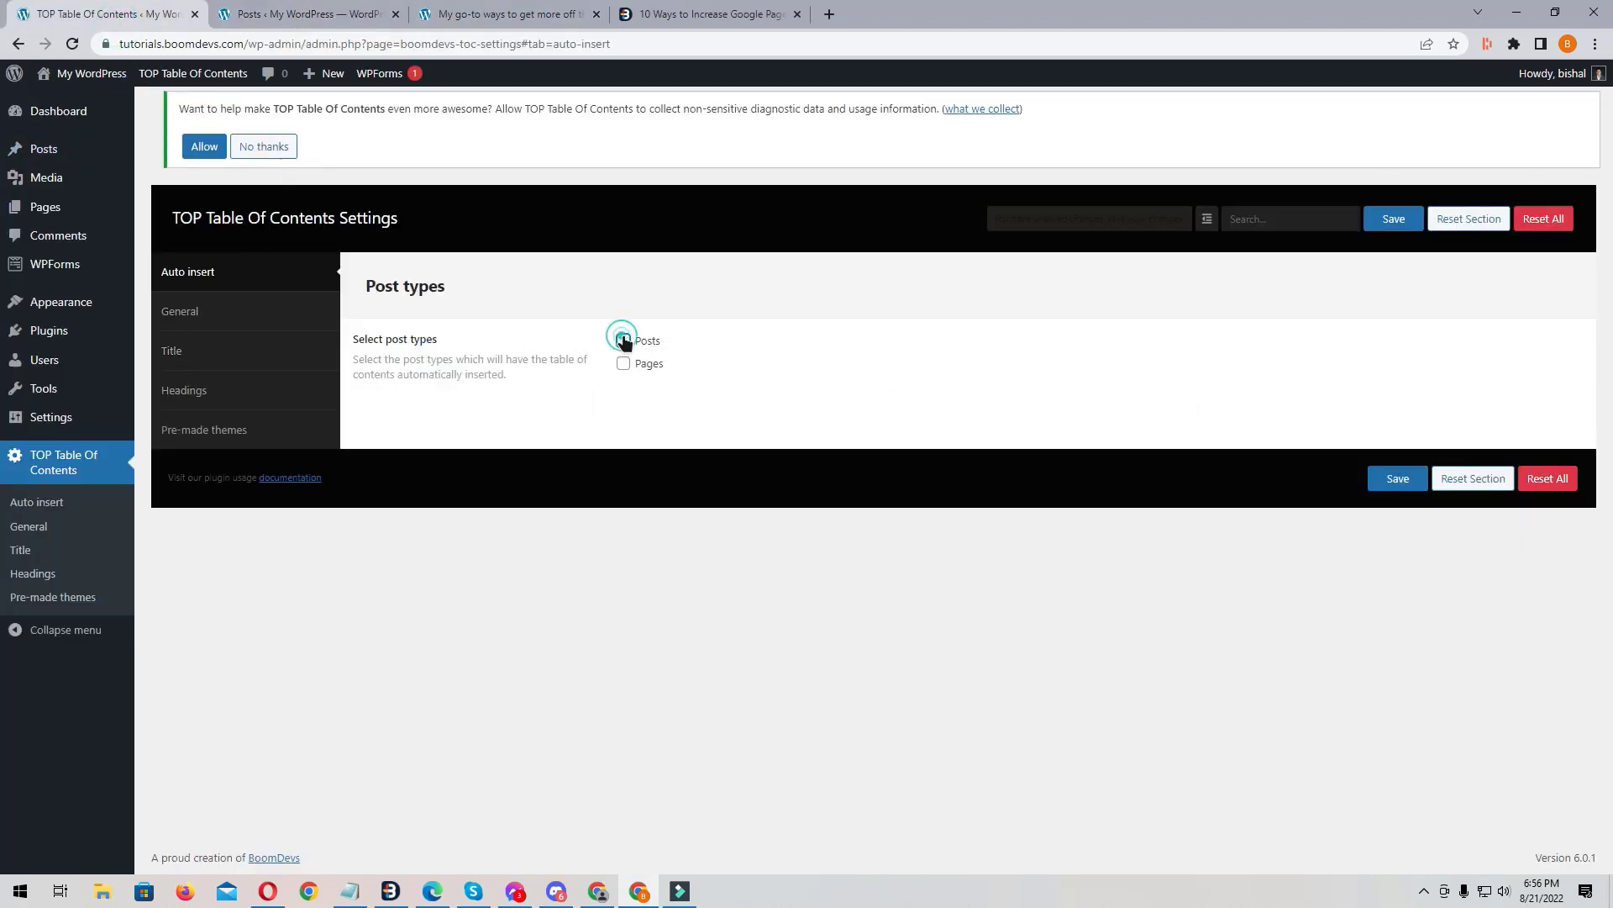
pyautogui.click(1393, 219)
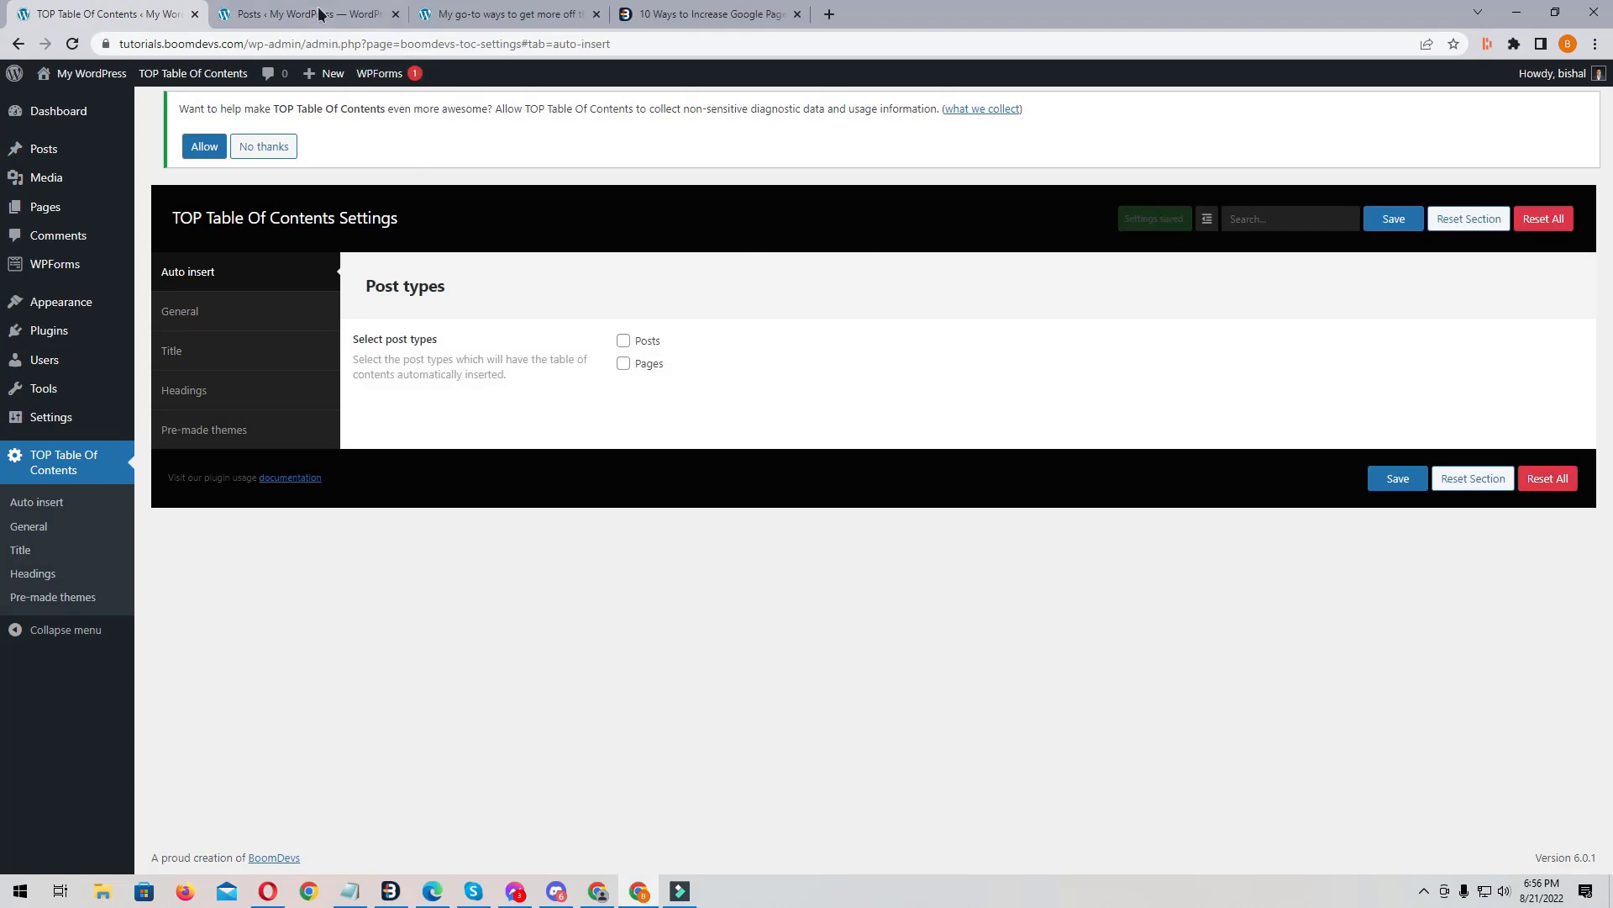
pyautogui.click(499, 11)
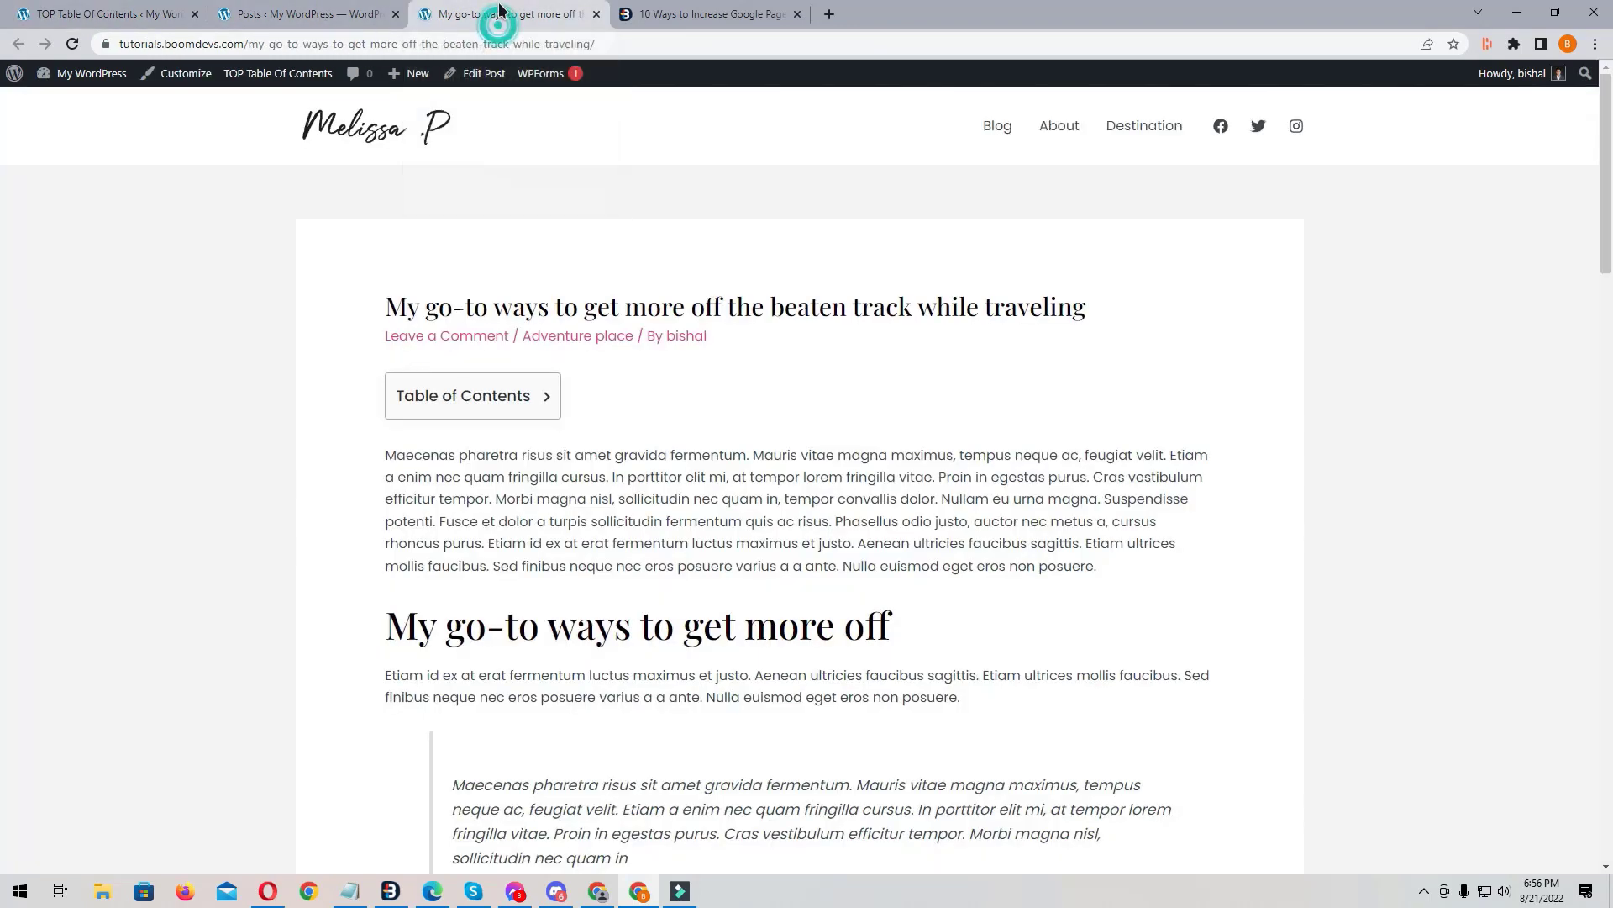
pyautogui.click(320, 14)
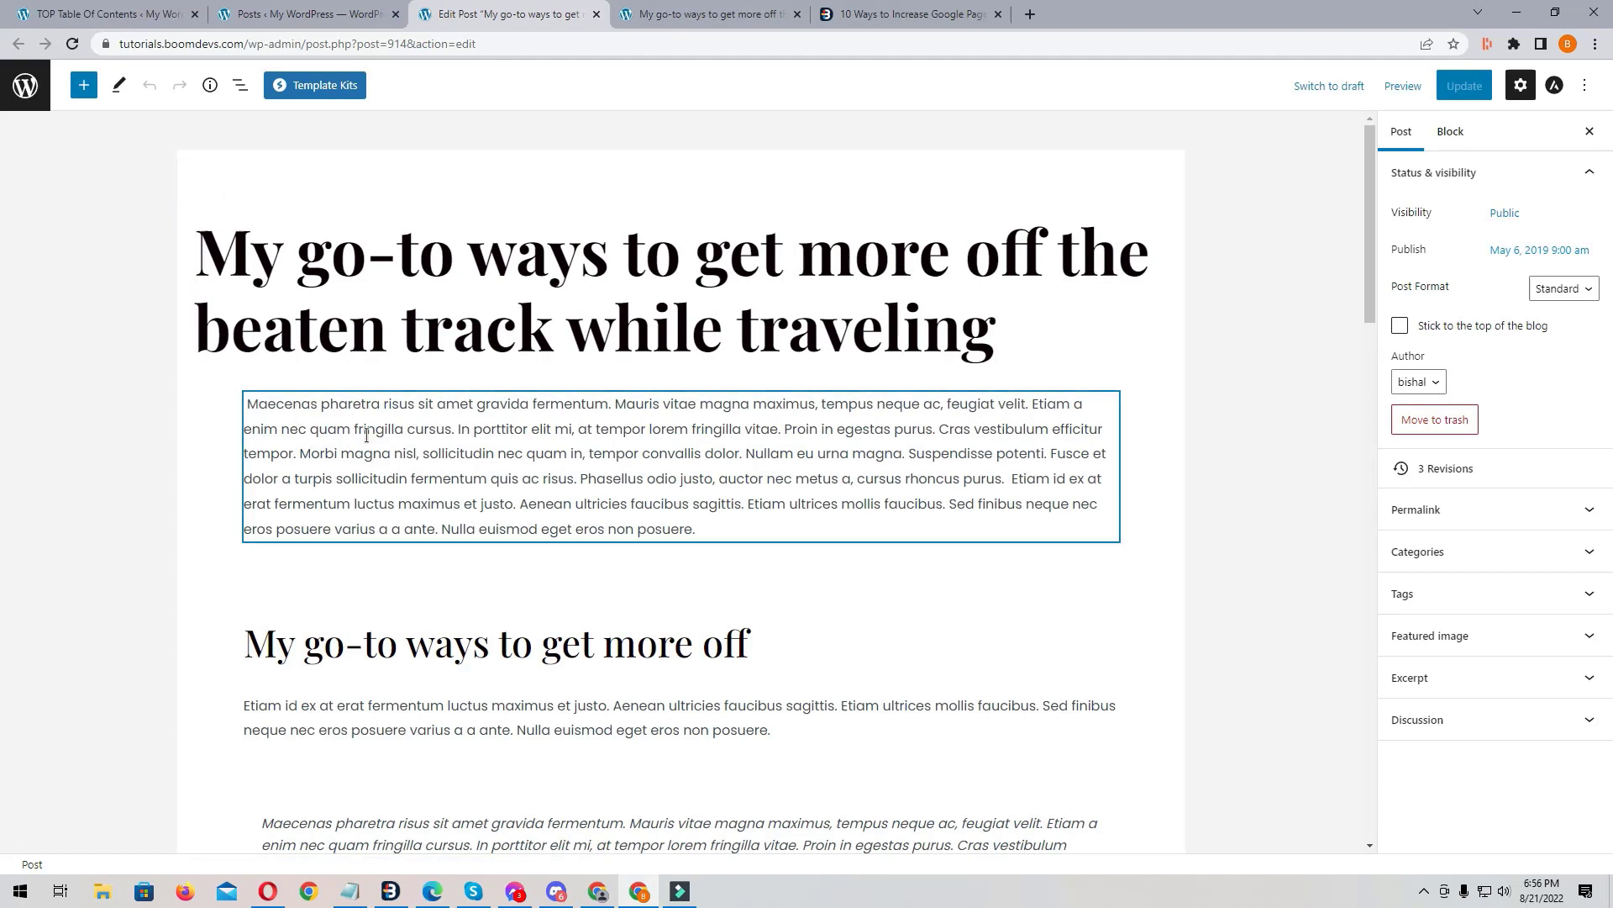
# Step: Insert a Top Table of Contents block after the opening paragraph, then update and view the post
pyautogui.moveTo(299, 580)
pyautogui.click(670, 552)
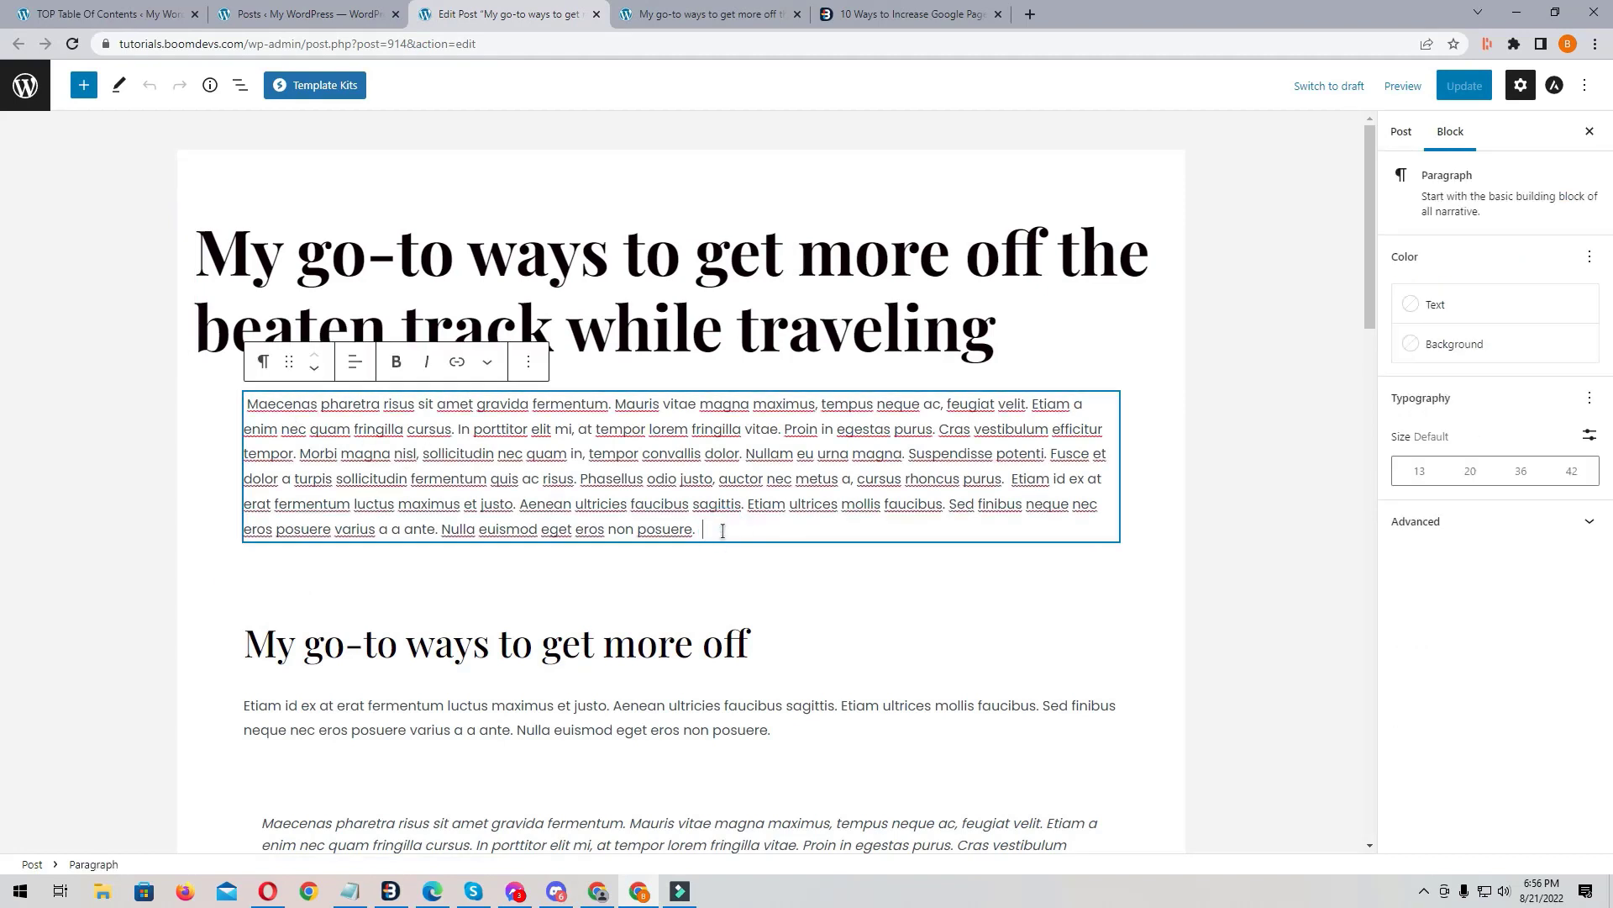
pyautogui.press('Return')
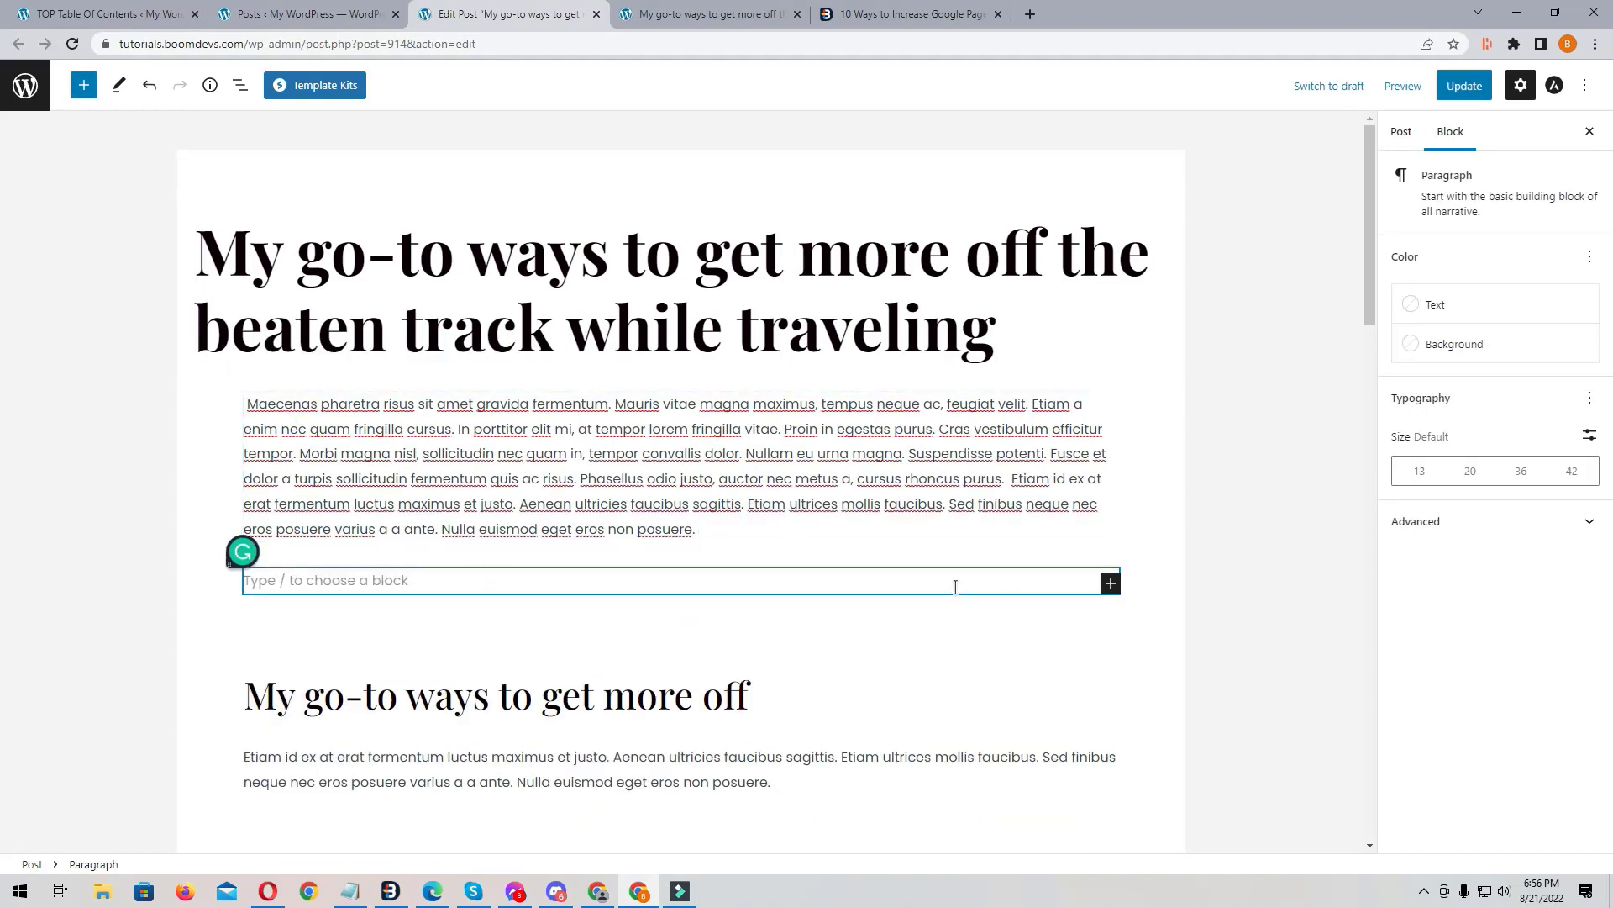
pyautogui.click(1110, 582)
pyautogui.click(1173, 326)
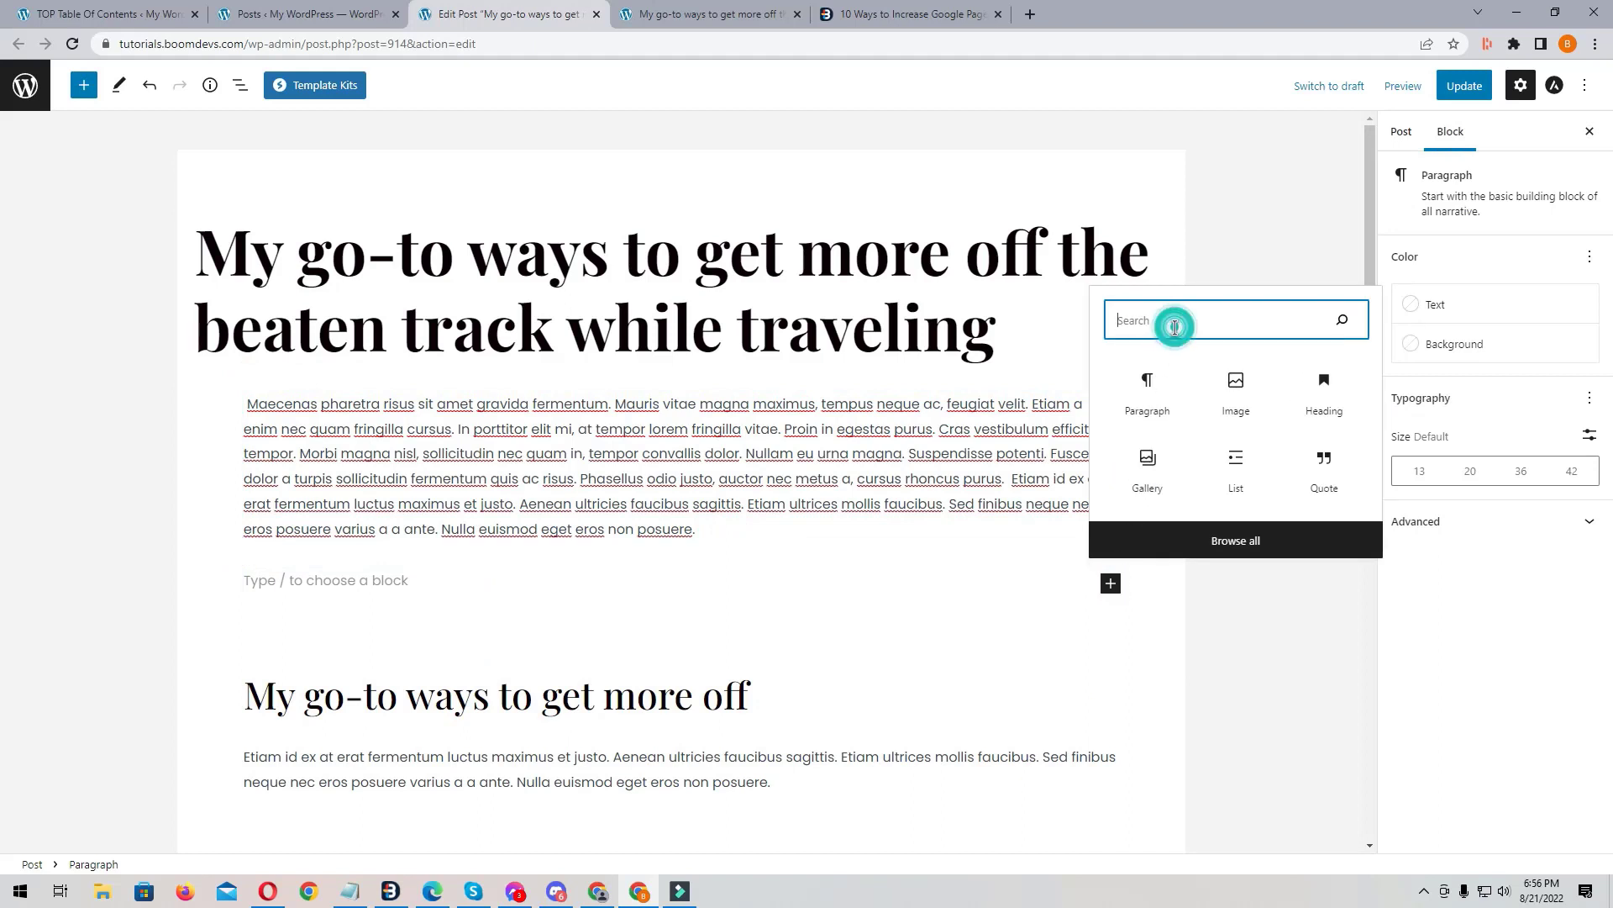
pyautogui.write('tableof')
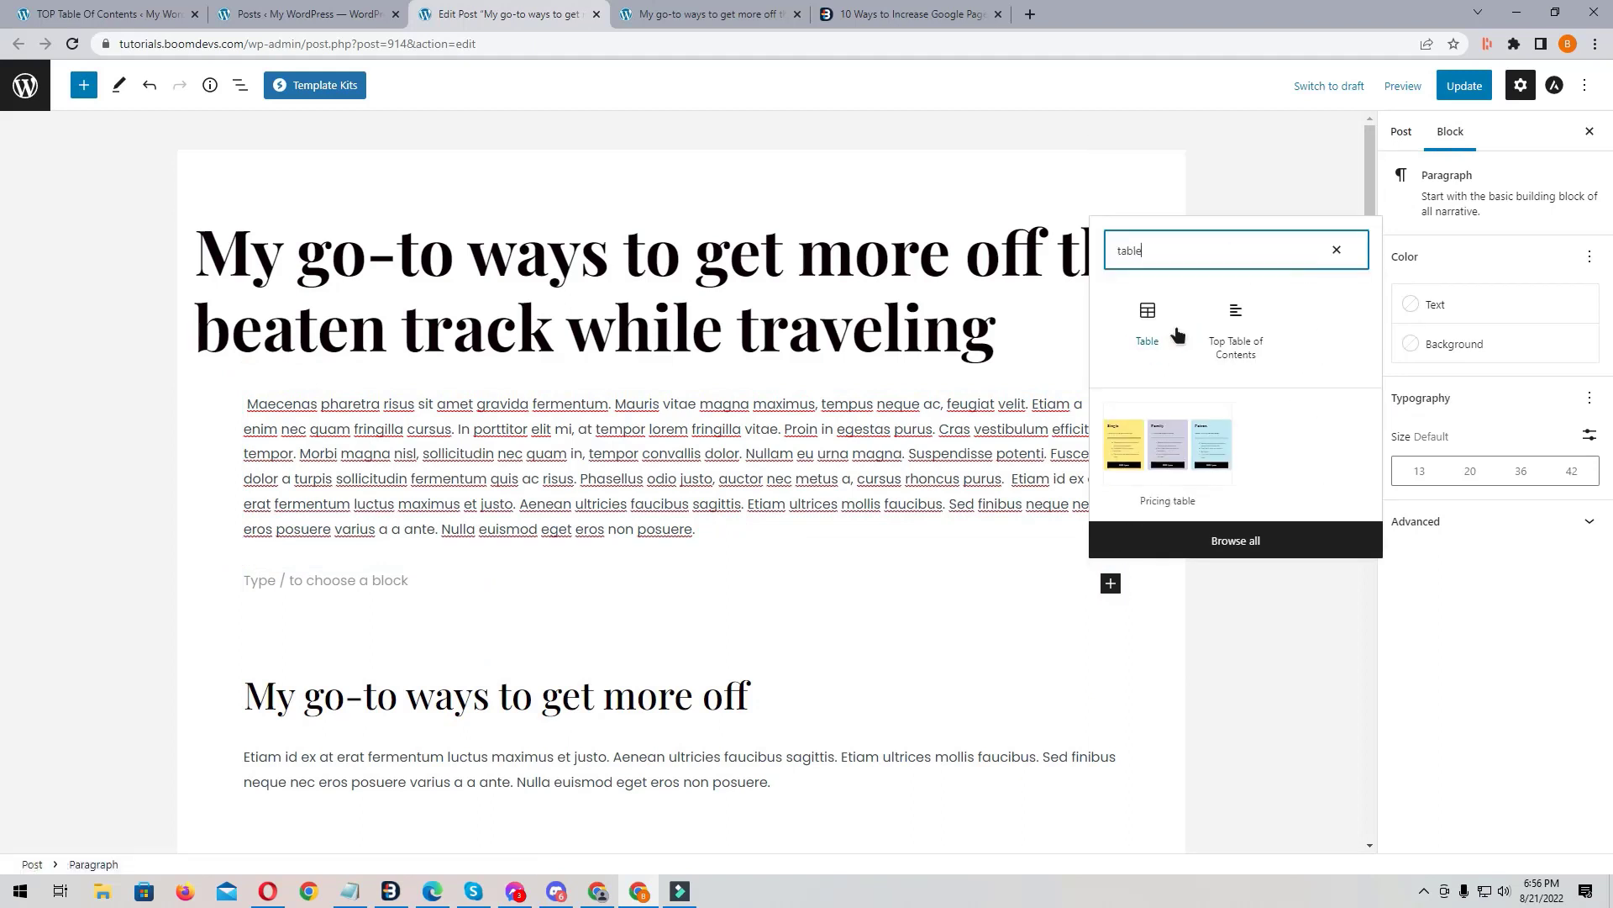
pyautogui.press('BackSpace')
pyautogui.press('BackSpace')
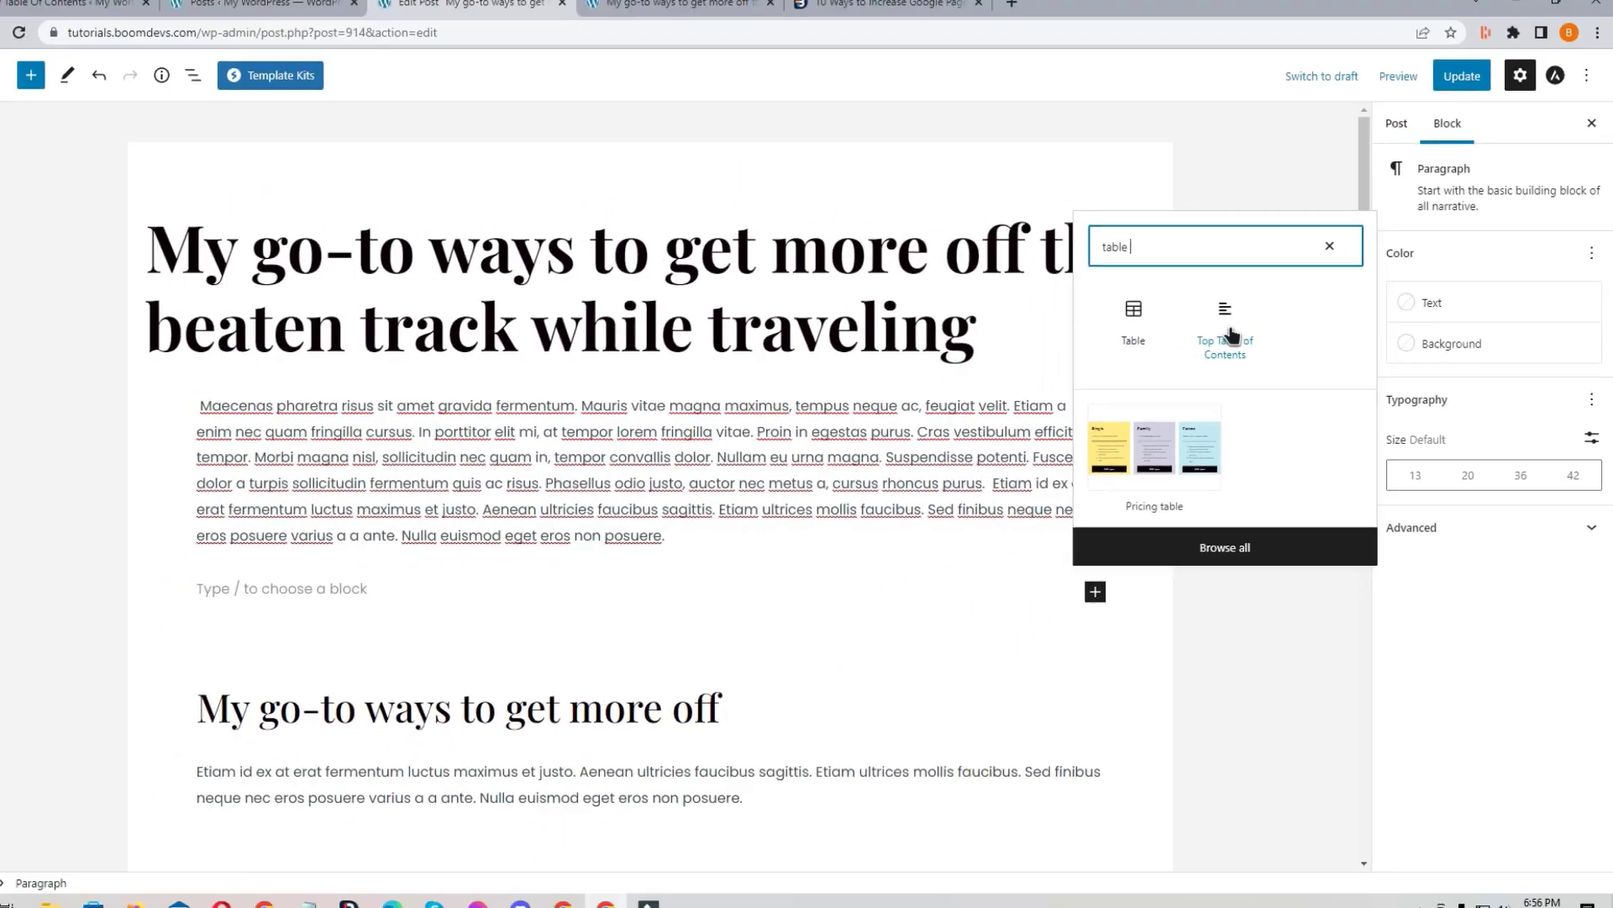
pyautogui.click(1062, 323)
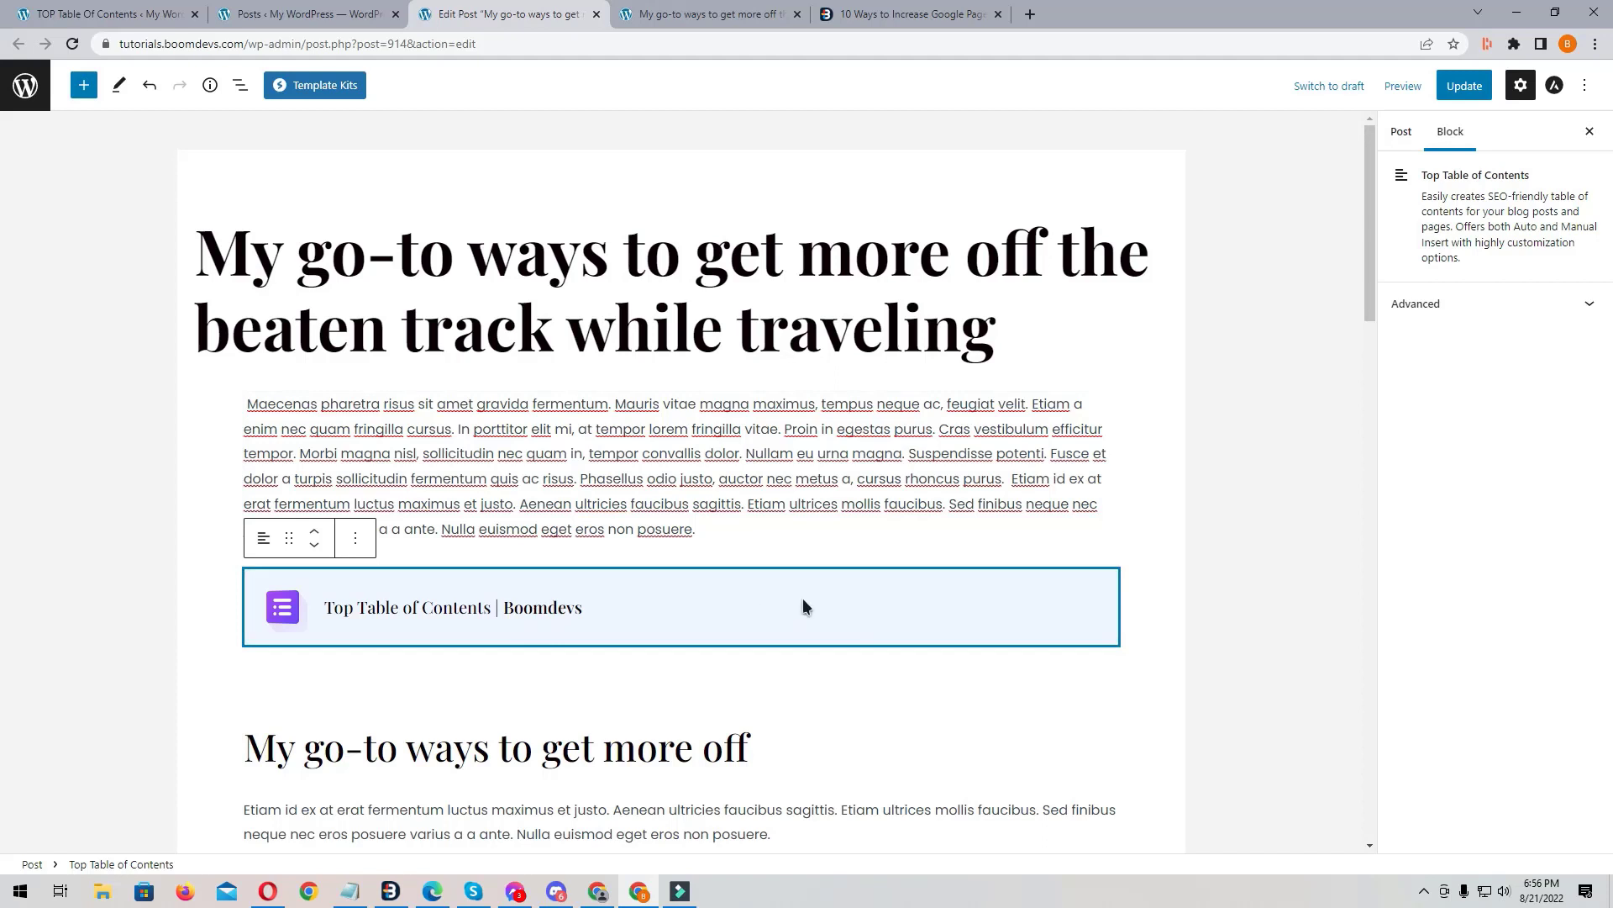
pyautogui.click(1448, 91)
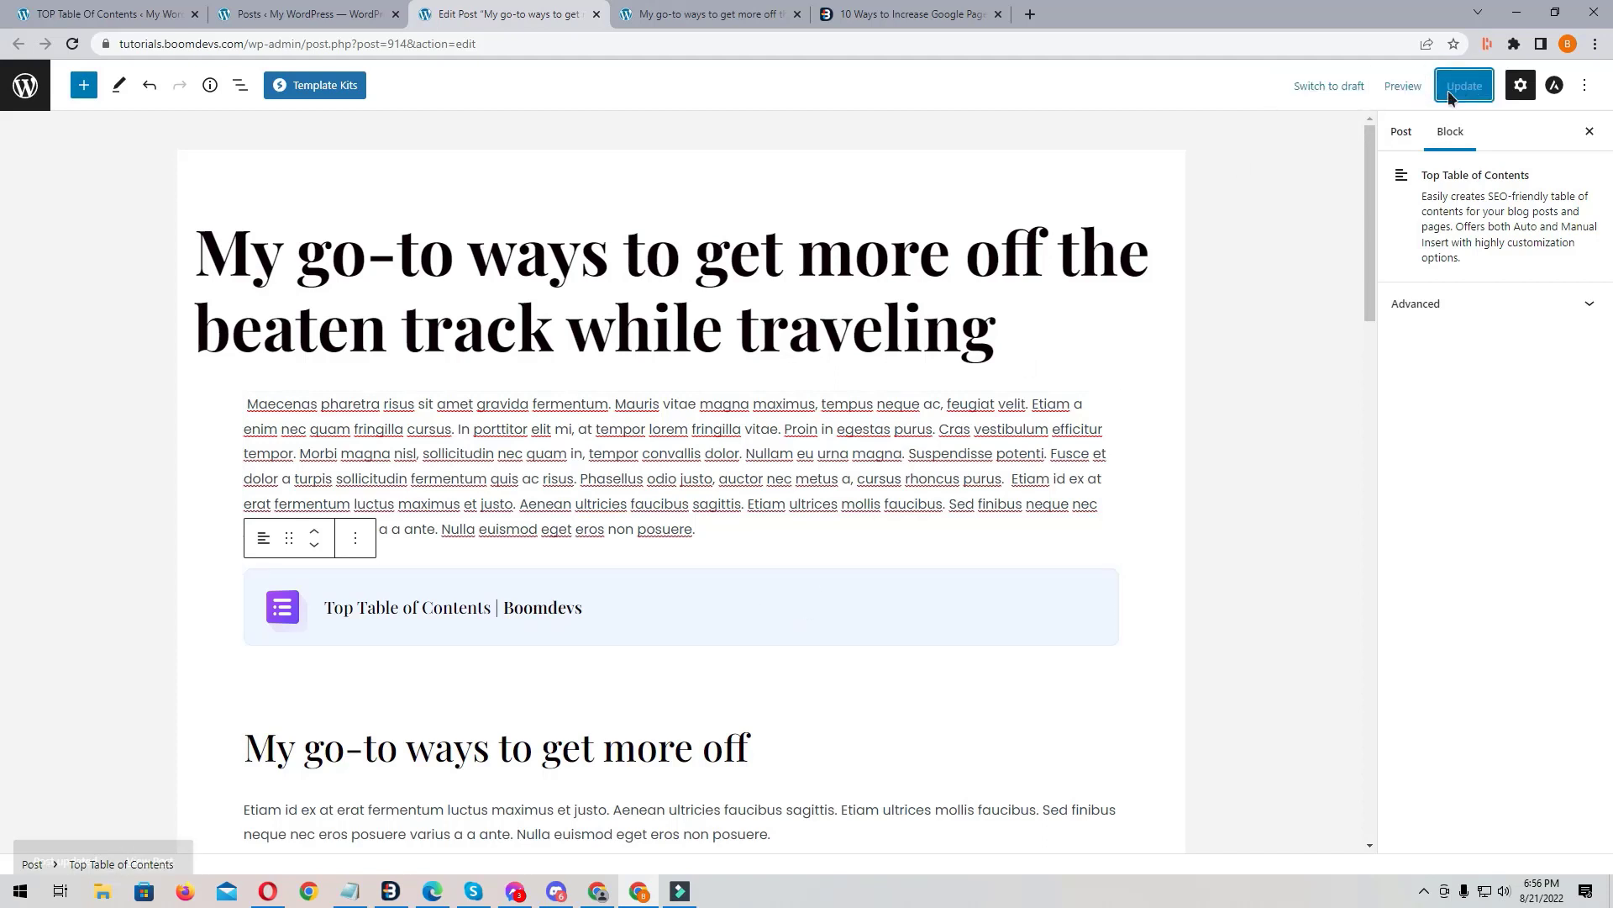
pyautogui.click(145, 813)
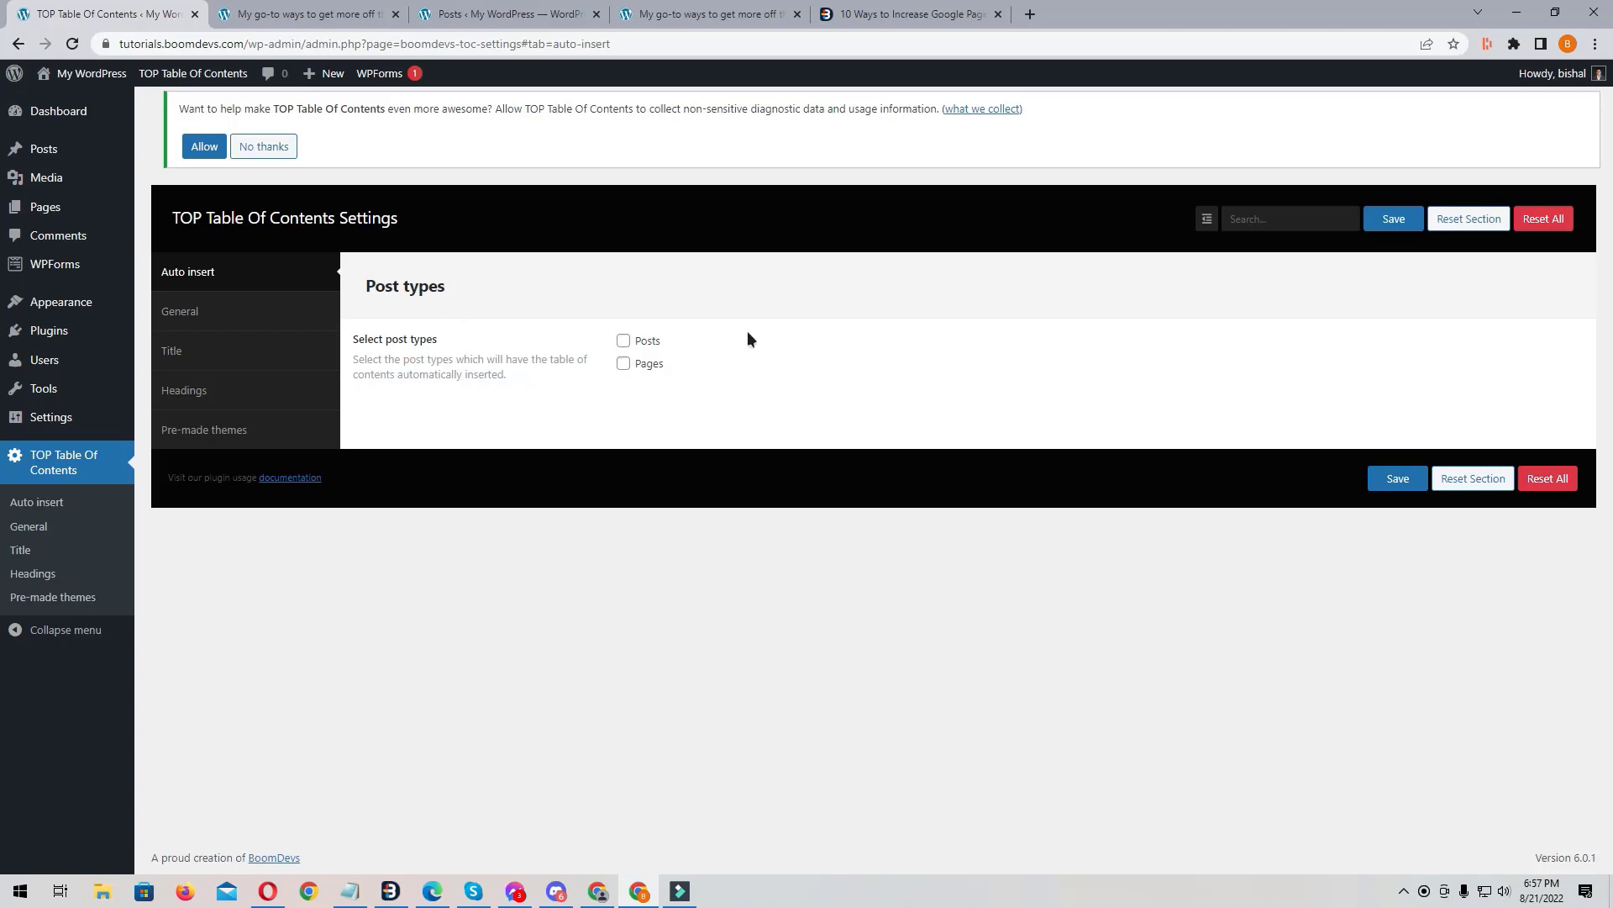
# Step: Open the General settings tab and compare with the table of contents on the post
pyautogui.click(233, 306)
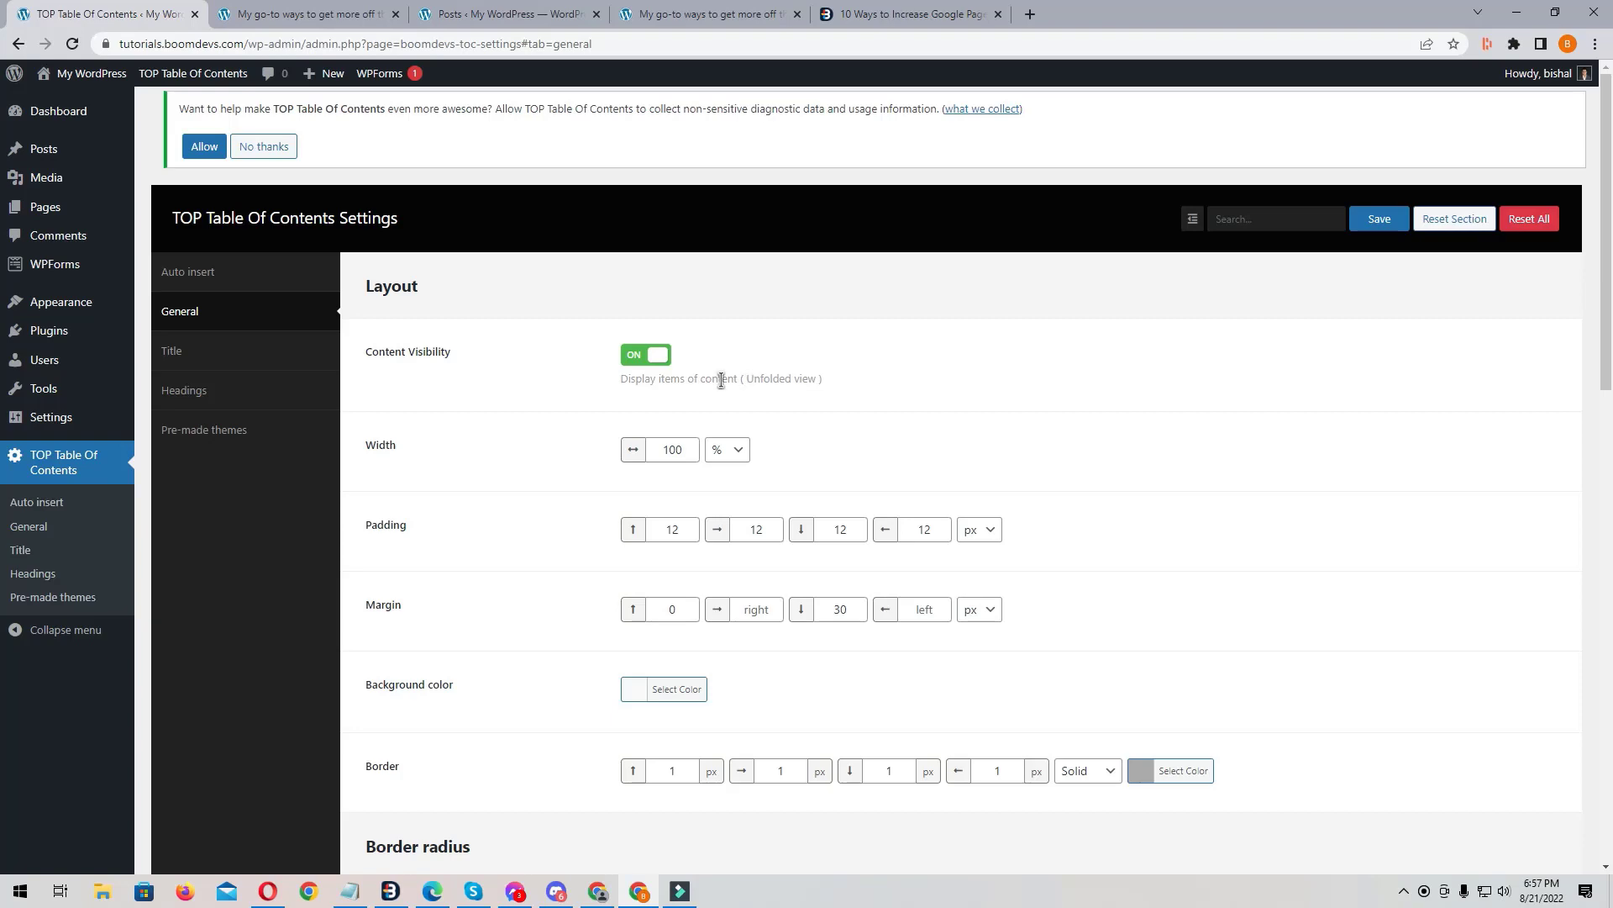
pyautogui.click(290, 13)
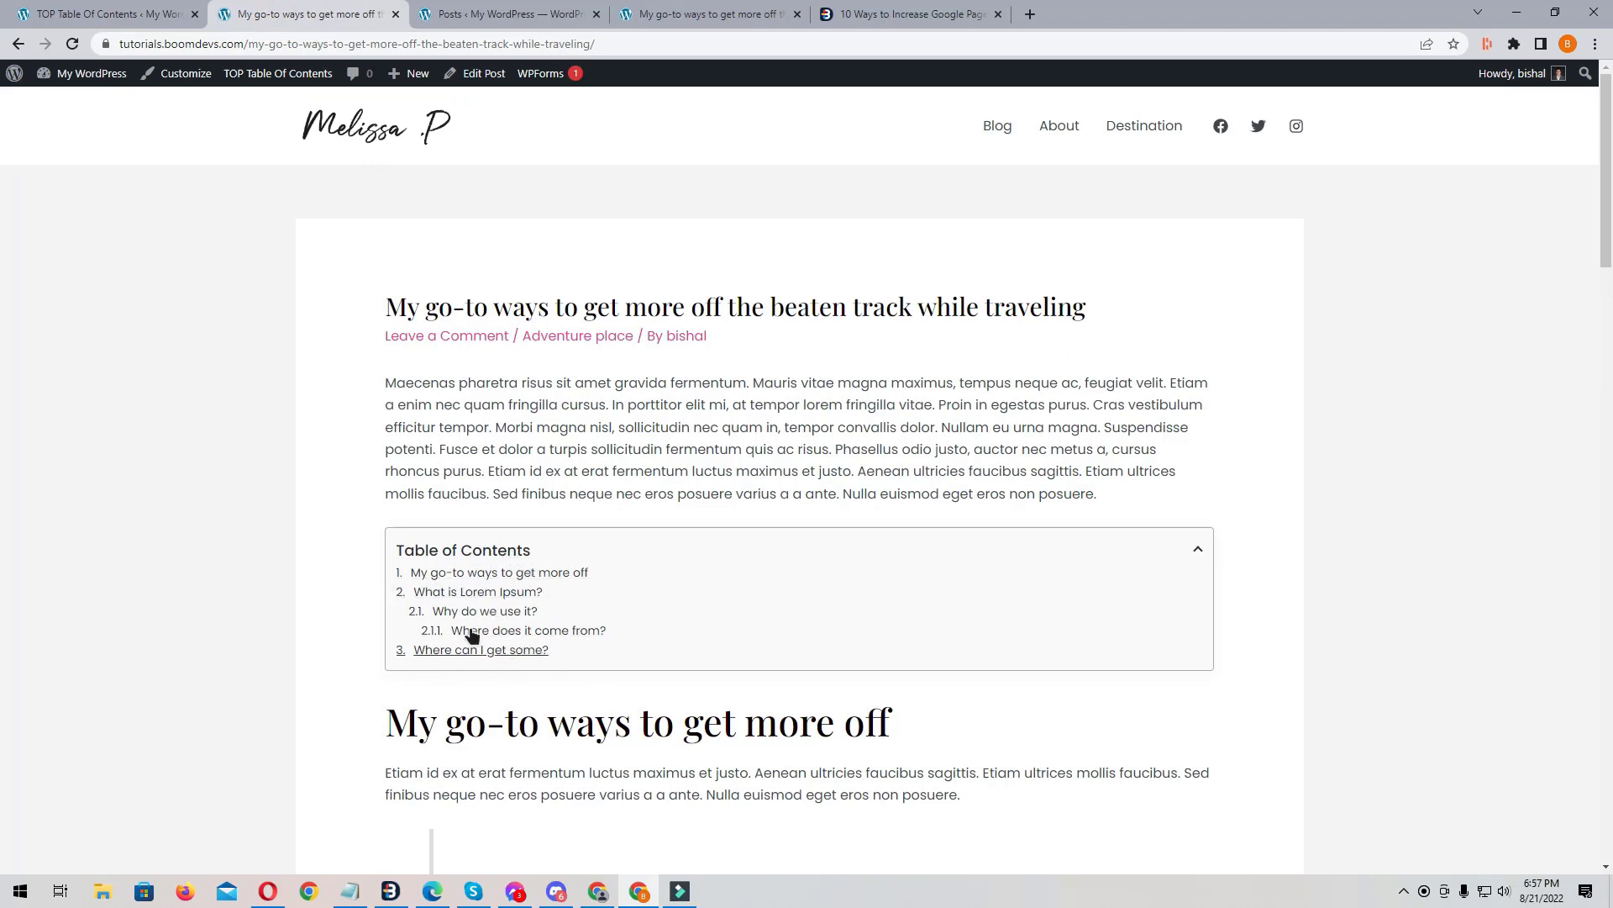
pyautogui.click(118, 13)
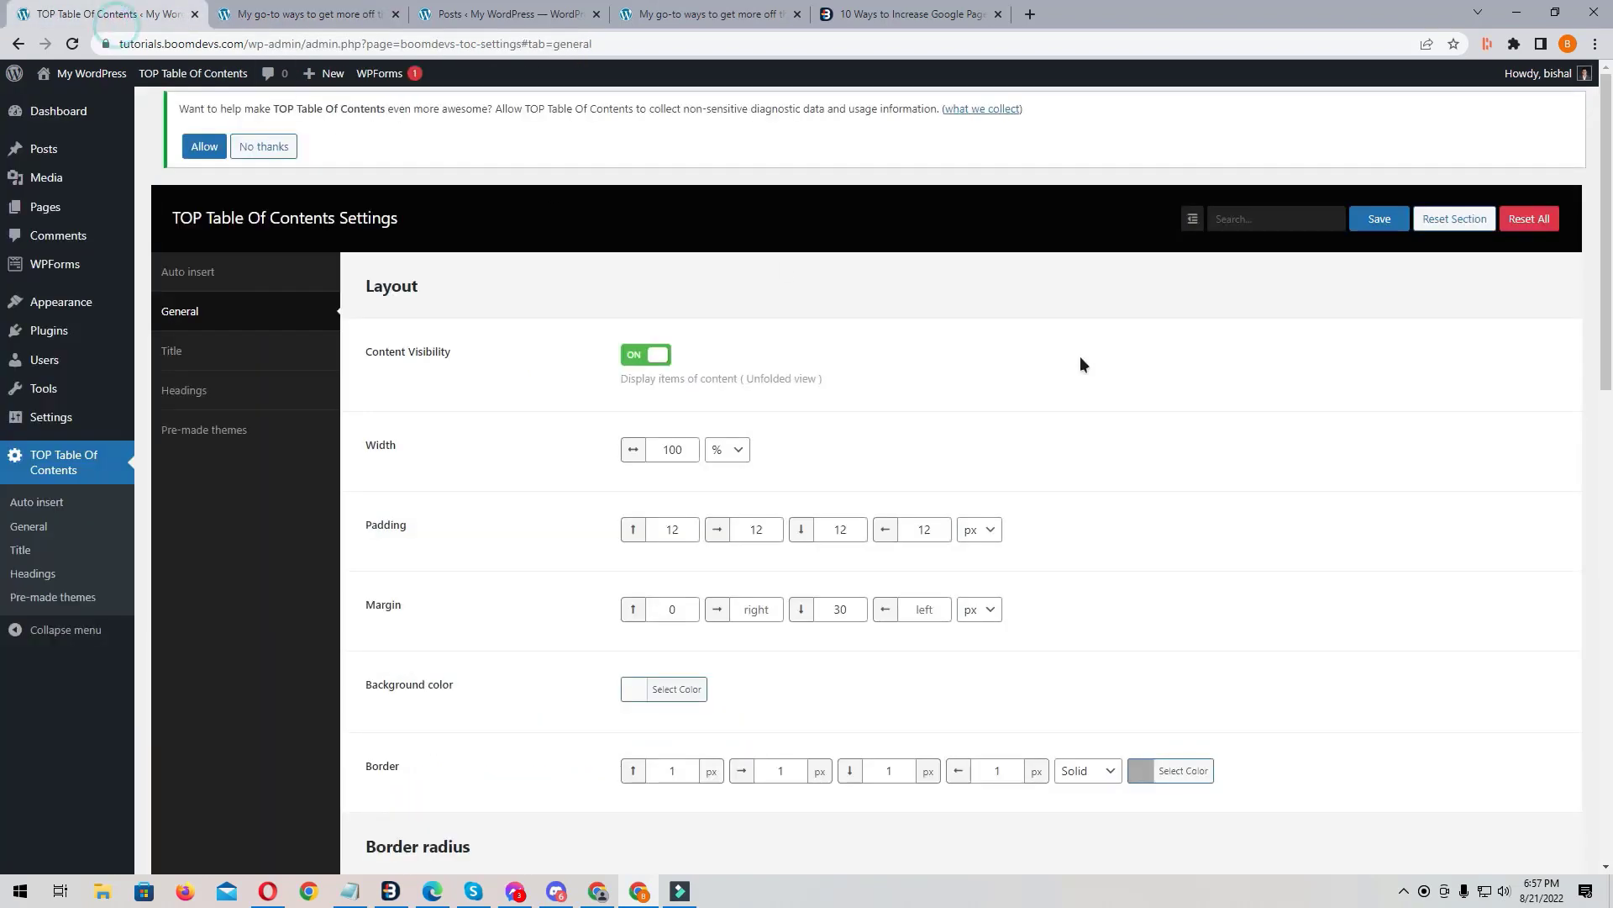
# Step: Turn Content Visibility off, save, and reload the post to test the collapsed table of contents
pyautogui.click(649, 356)
pyautogui.click(1379, 219)
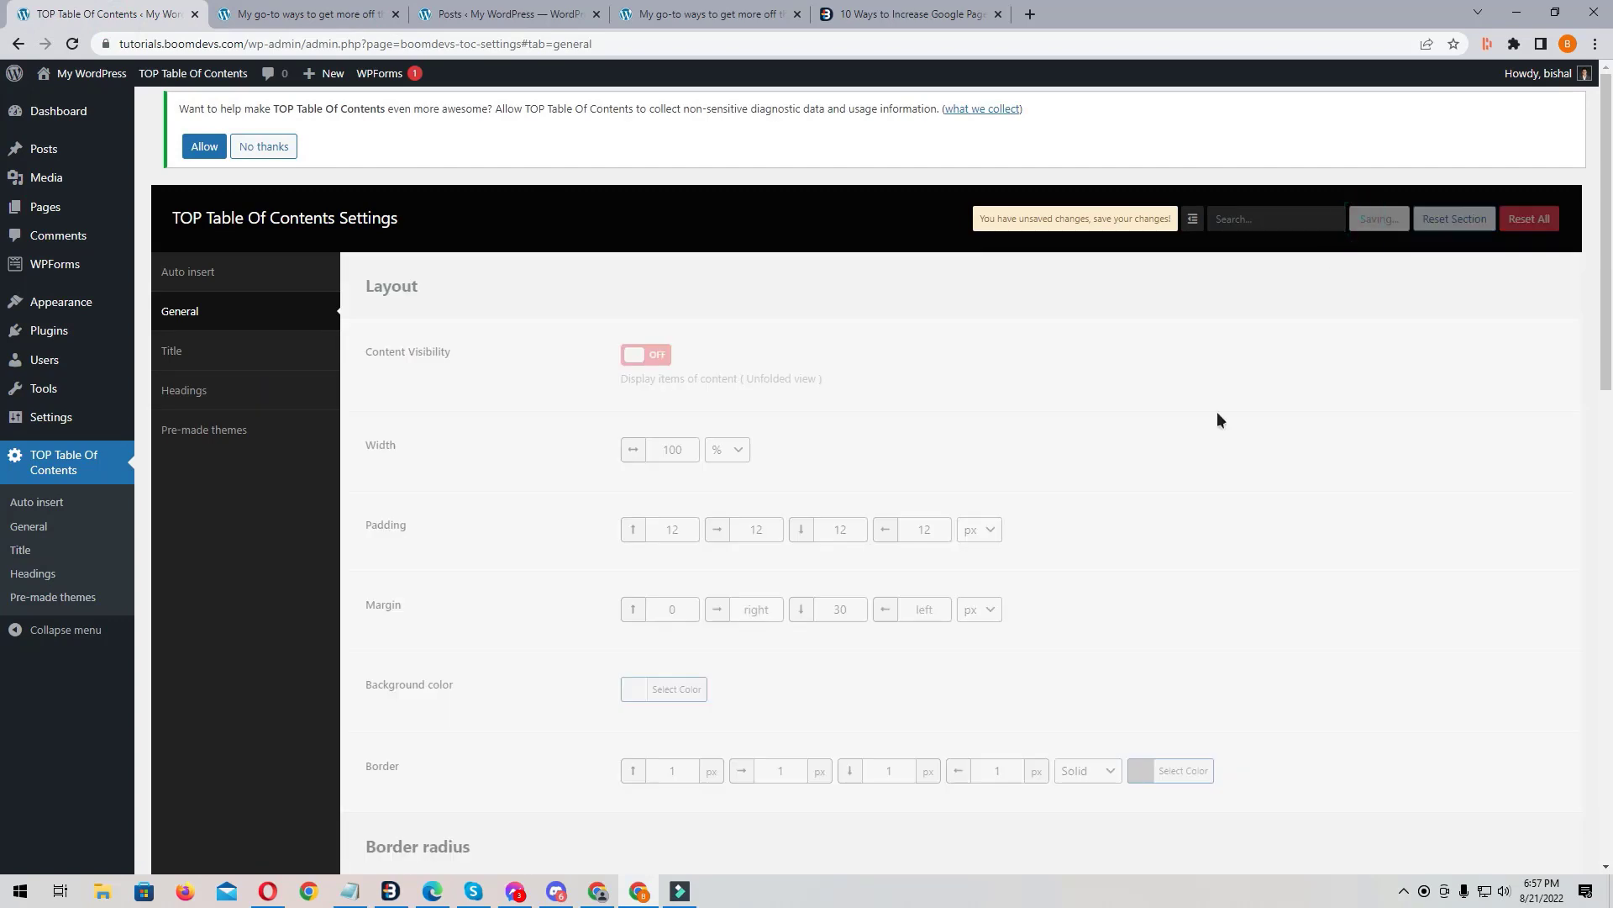
pyautogui.click(329, 14)
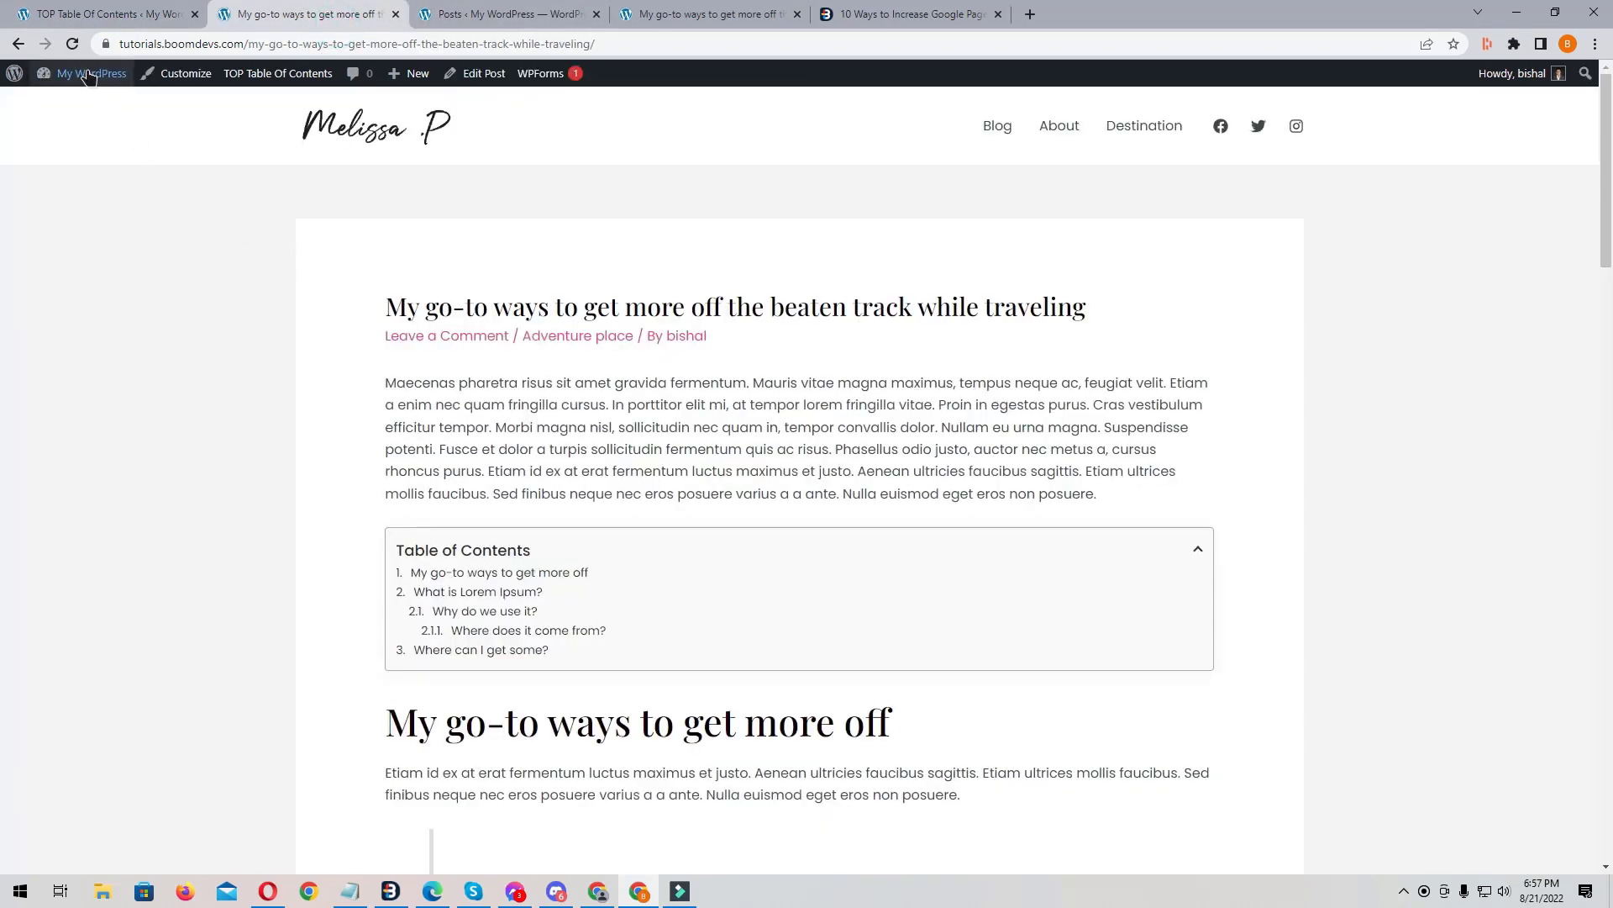
pyautogui.click(72, 44)
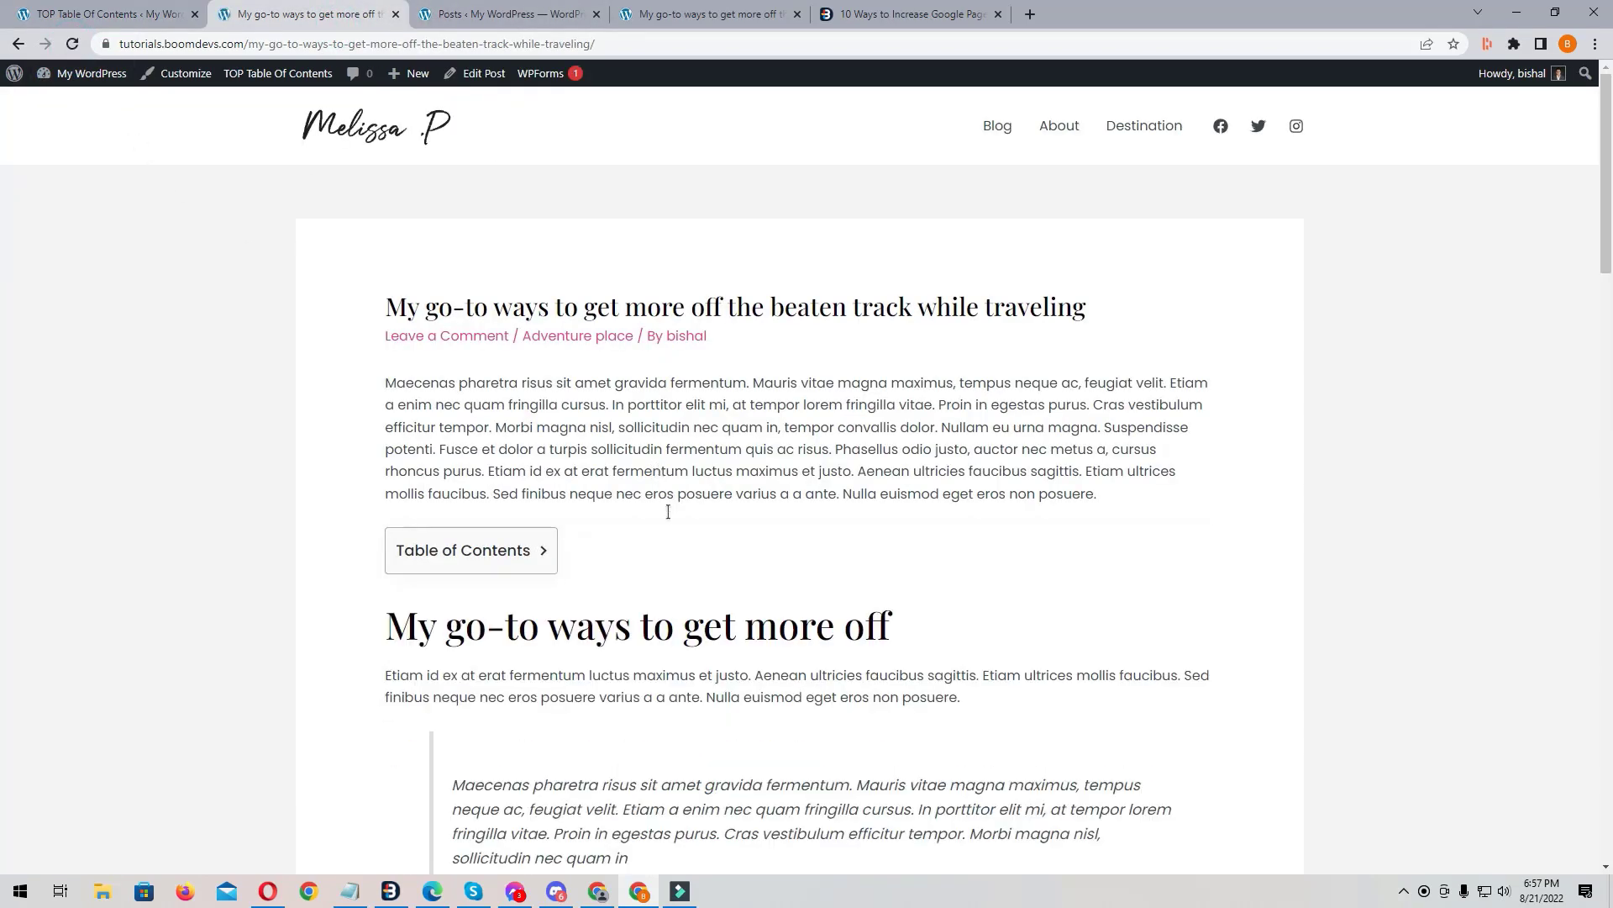
pyautogui.click(544, 557)
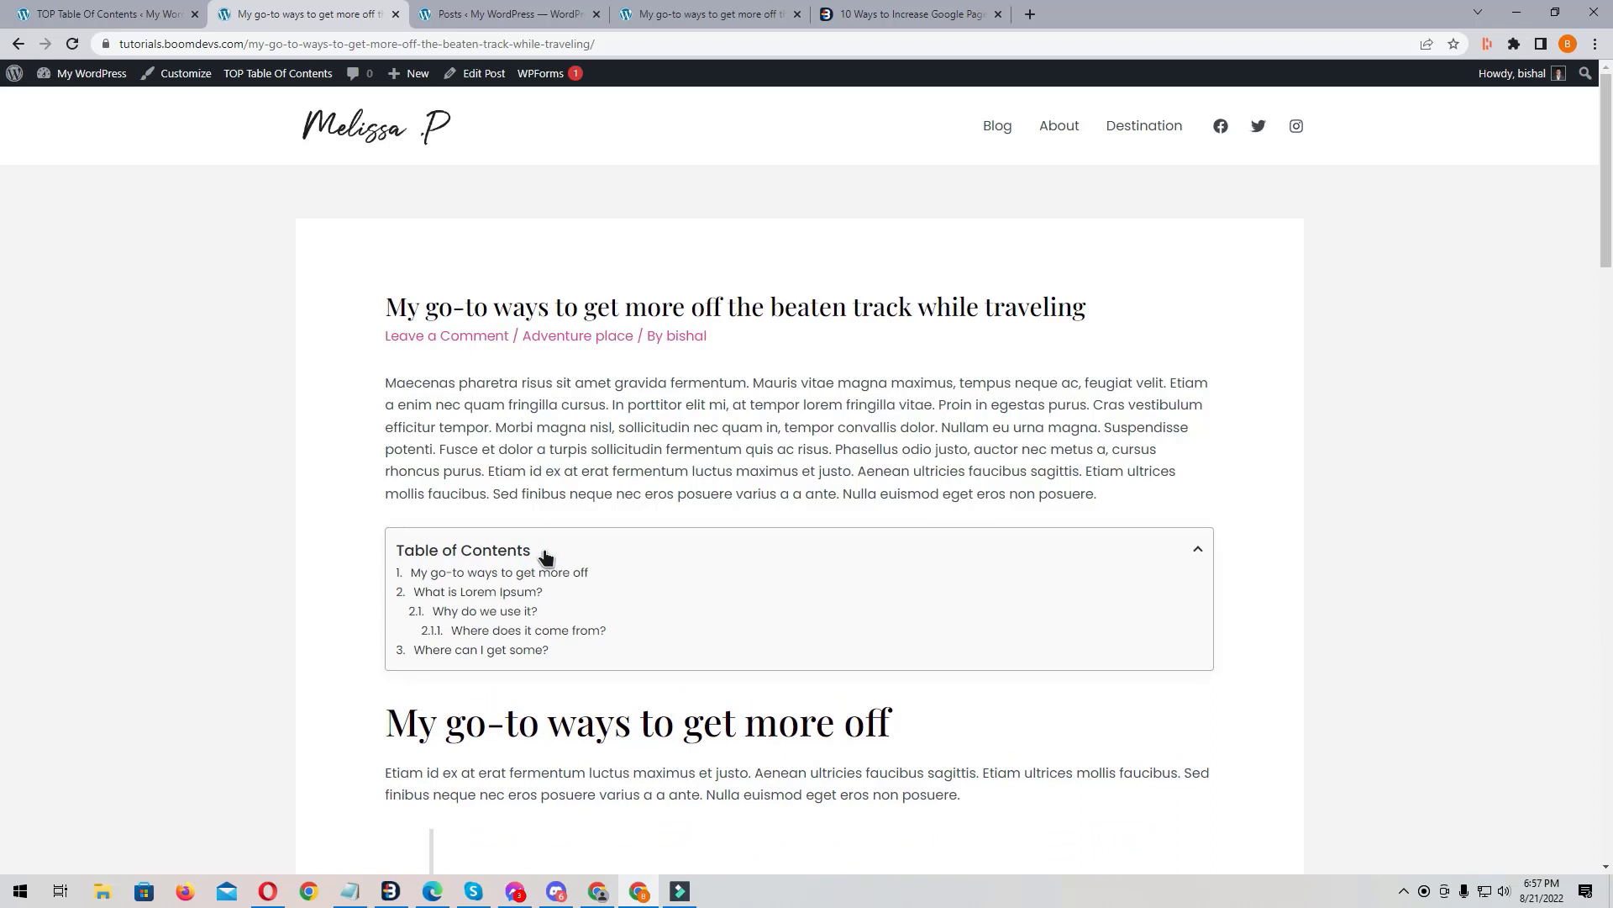
pyautogui.click(544, 557)
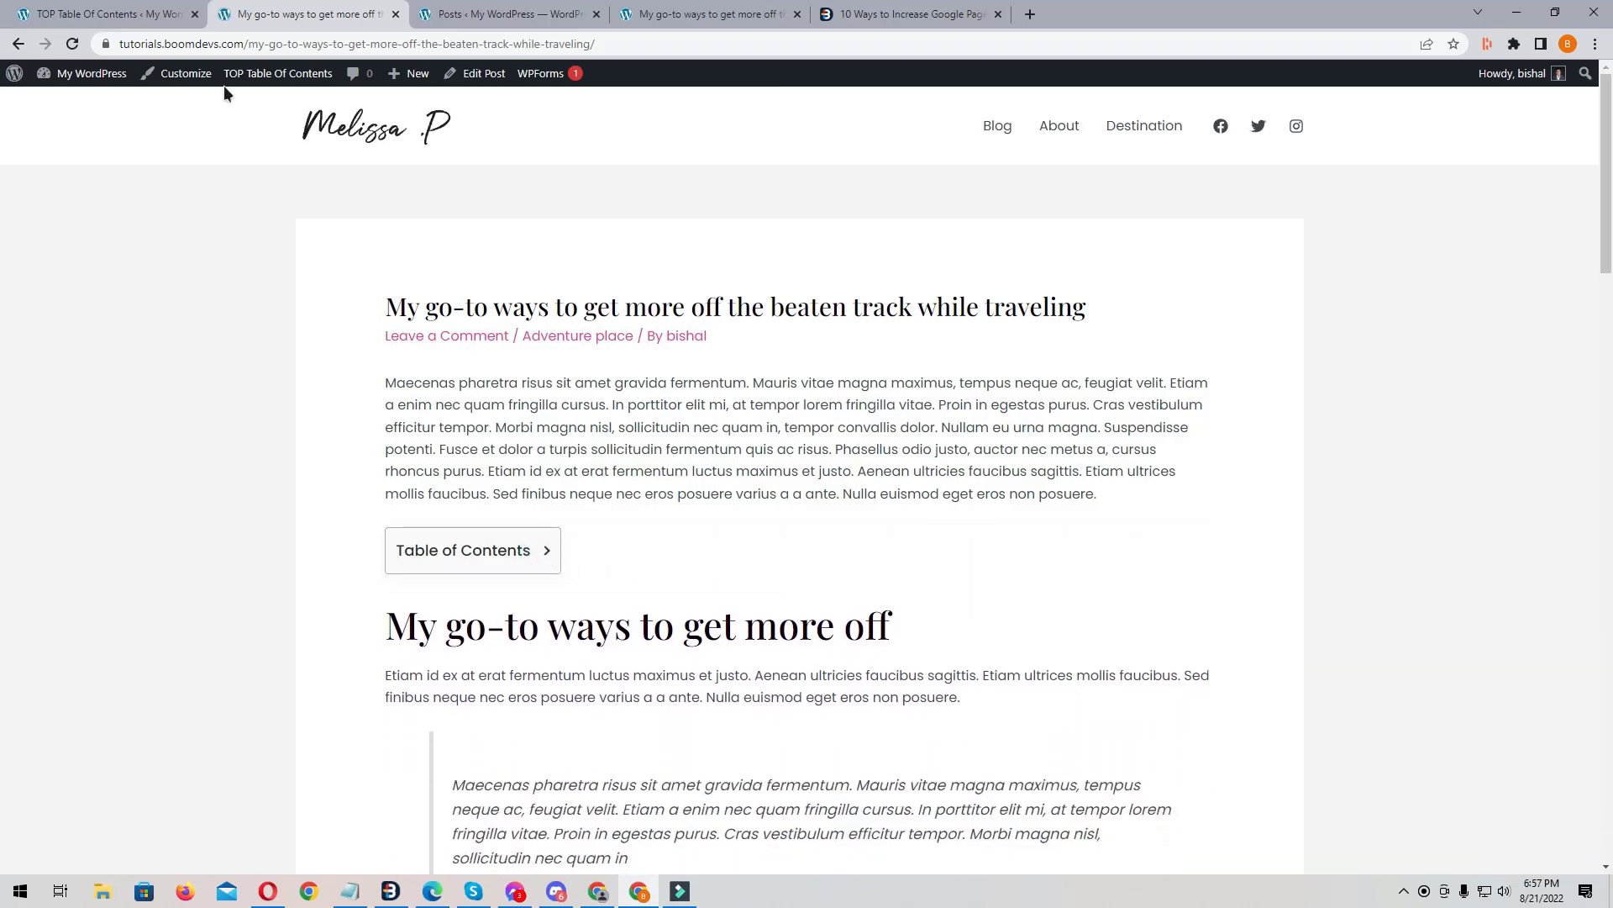
# Step: Turn Content Visibility back on and save
pyautogui.click(131, 24)
pyautogui.click(654, 357)
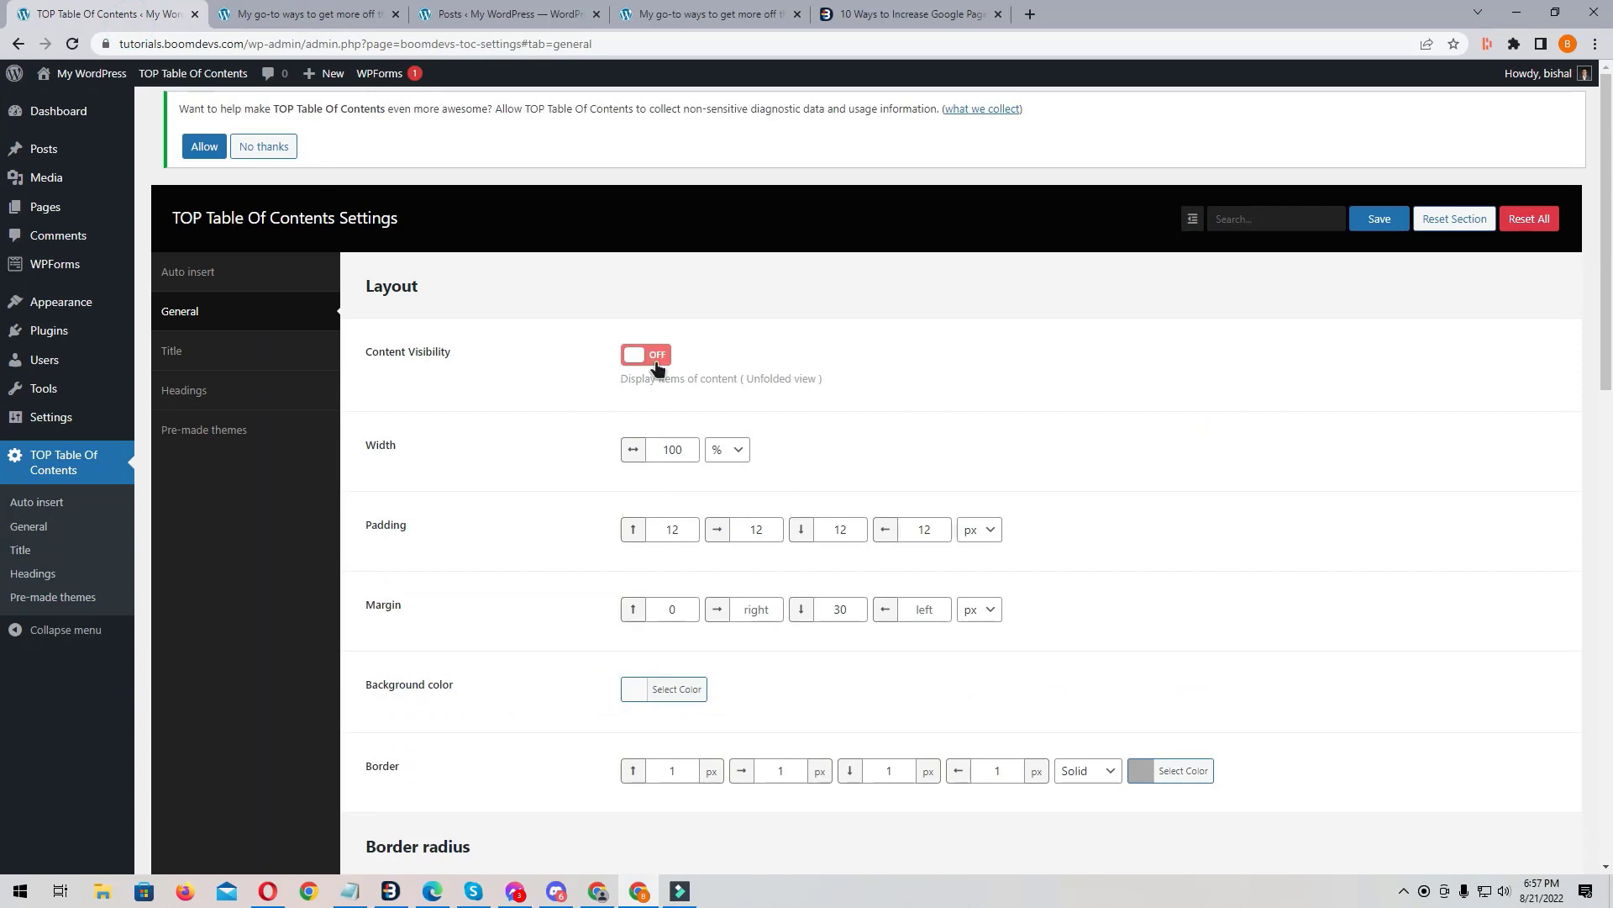
pyautogui.click(1379, 220)
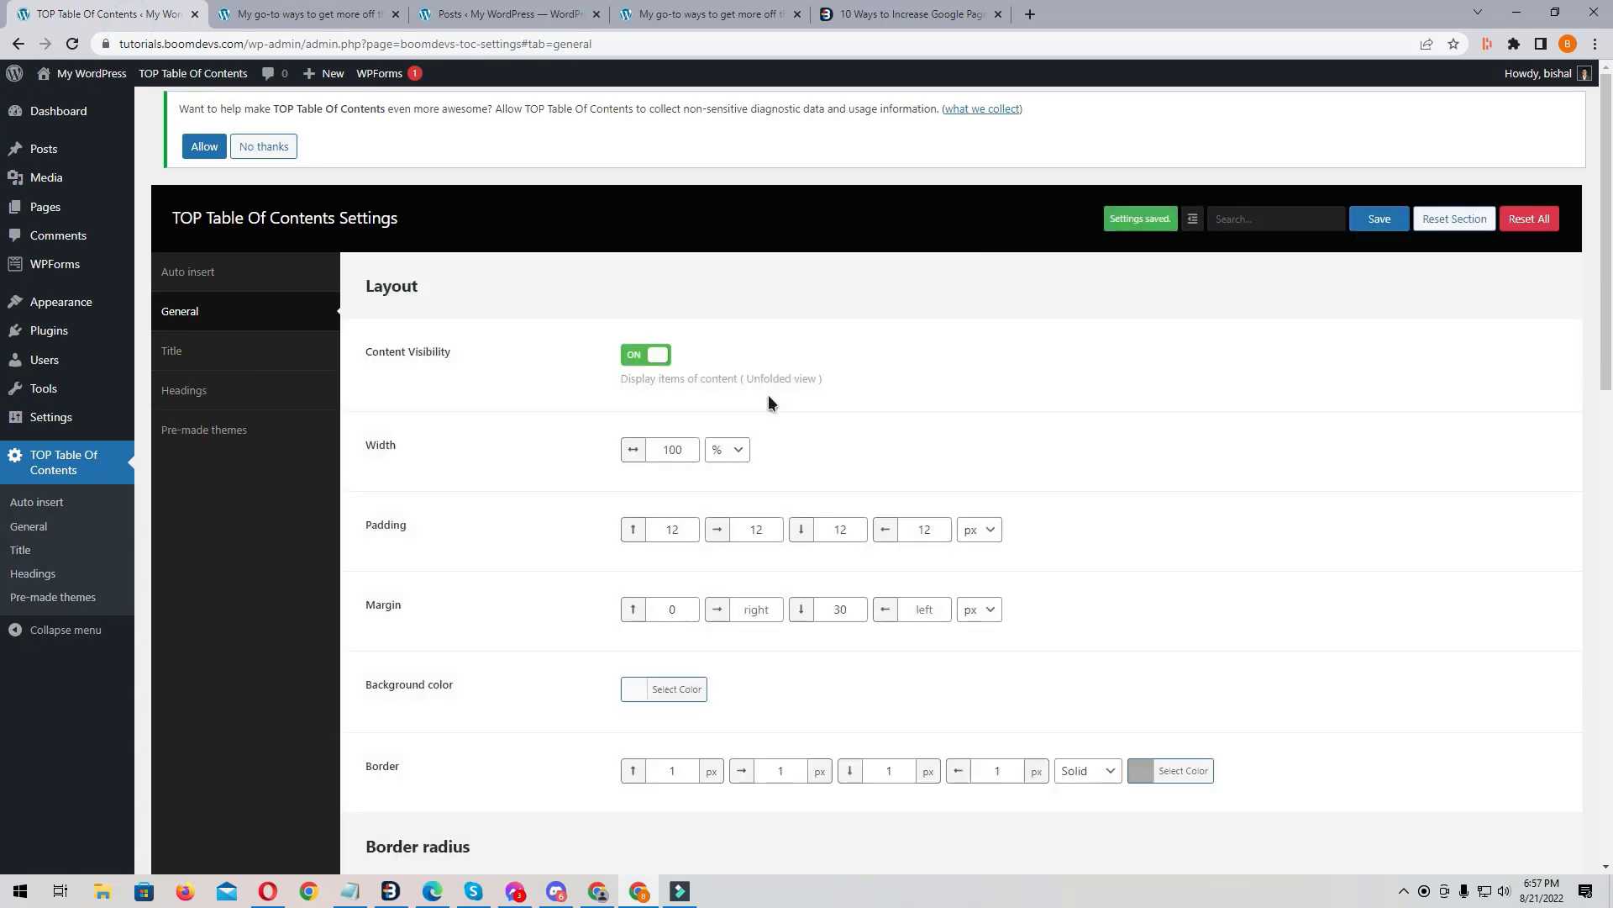
# Step: Set the table of contents width to 80, save, and reload the post to check it
pyautogui.scroll(-1, 768, 395)
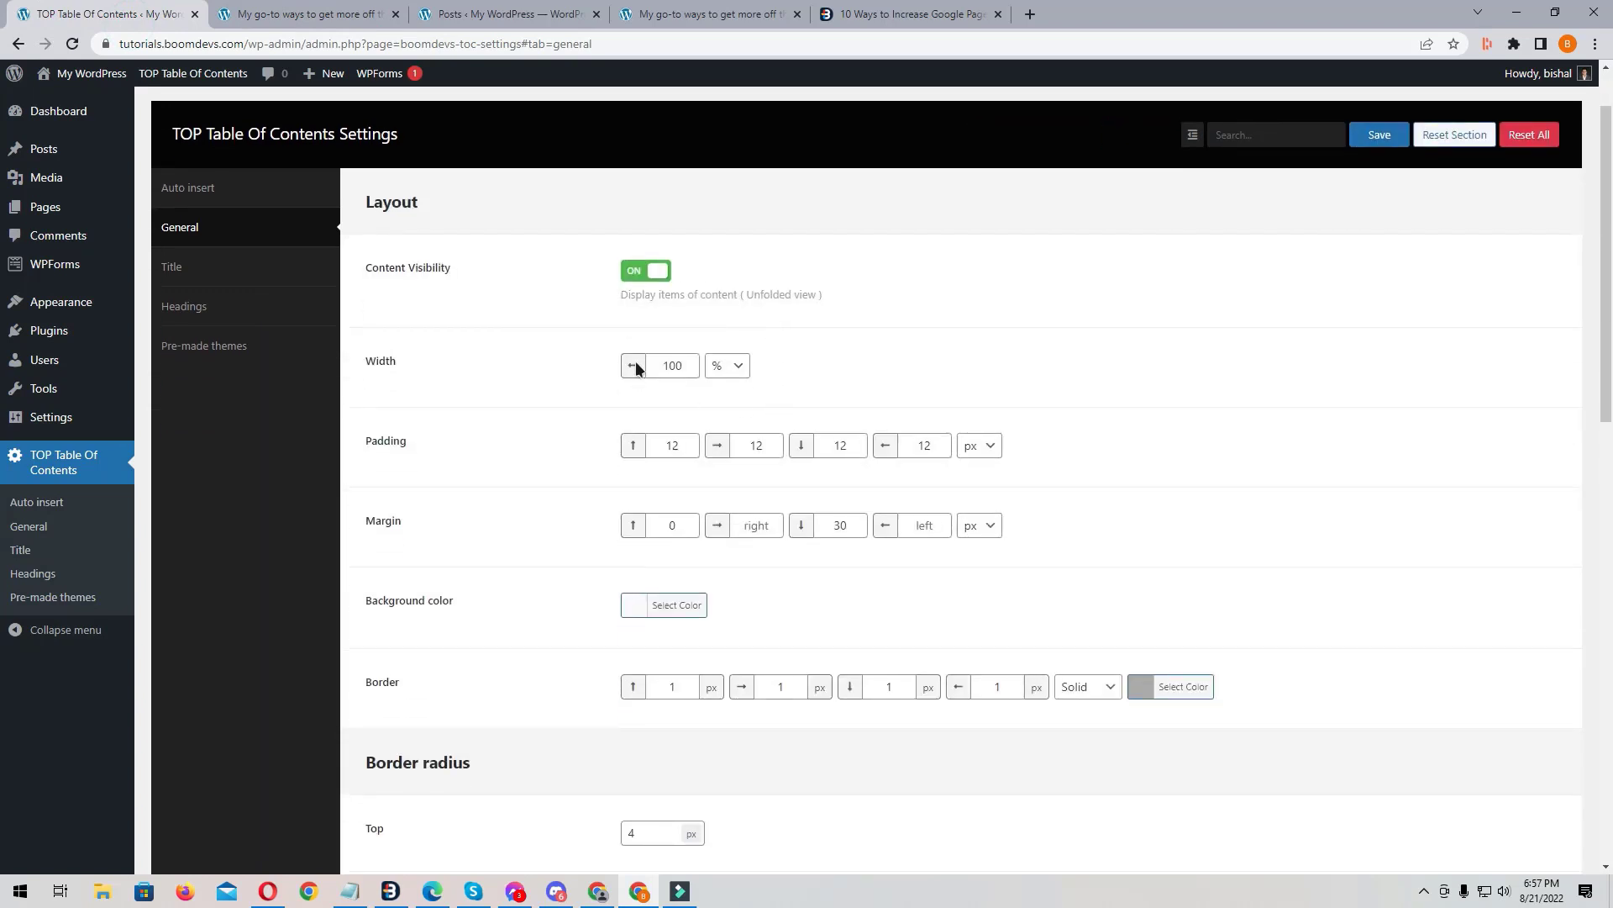
pyautogui.doubleClick(689, 368)
pyautogui.click(689, 368)
pyautogui.doubleClick(676, 366)
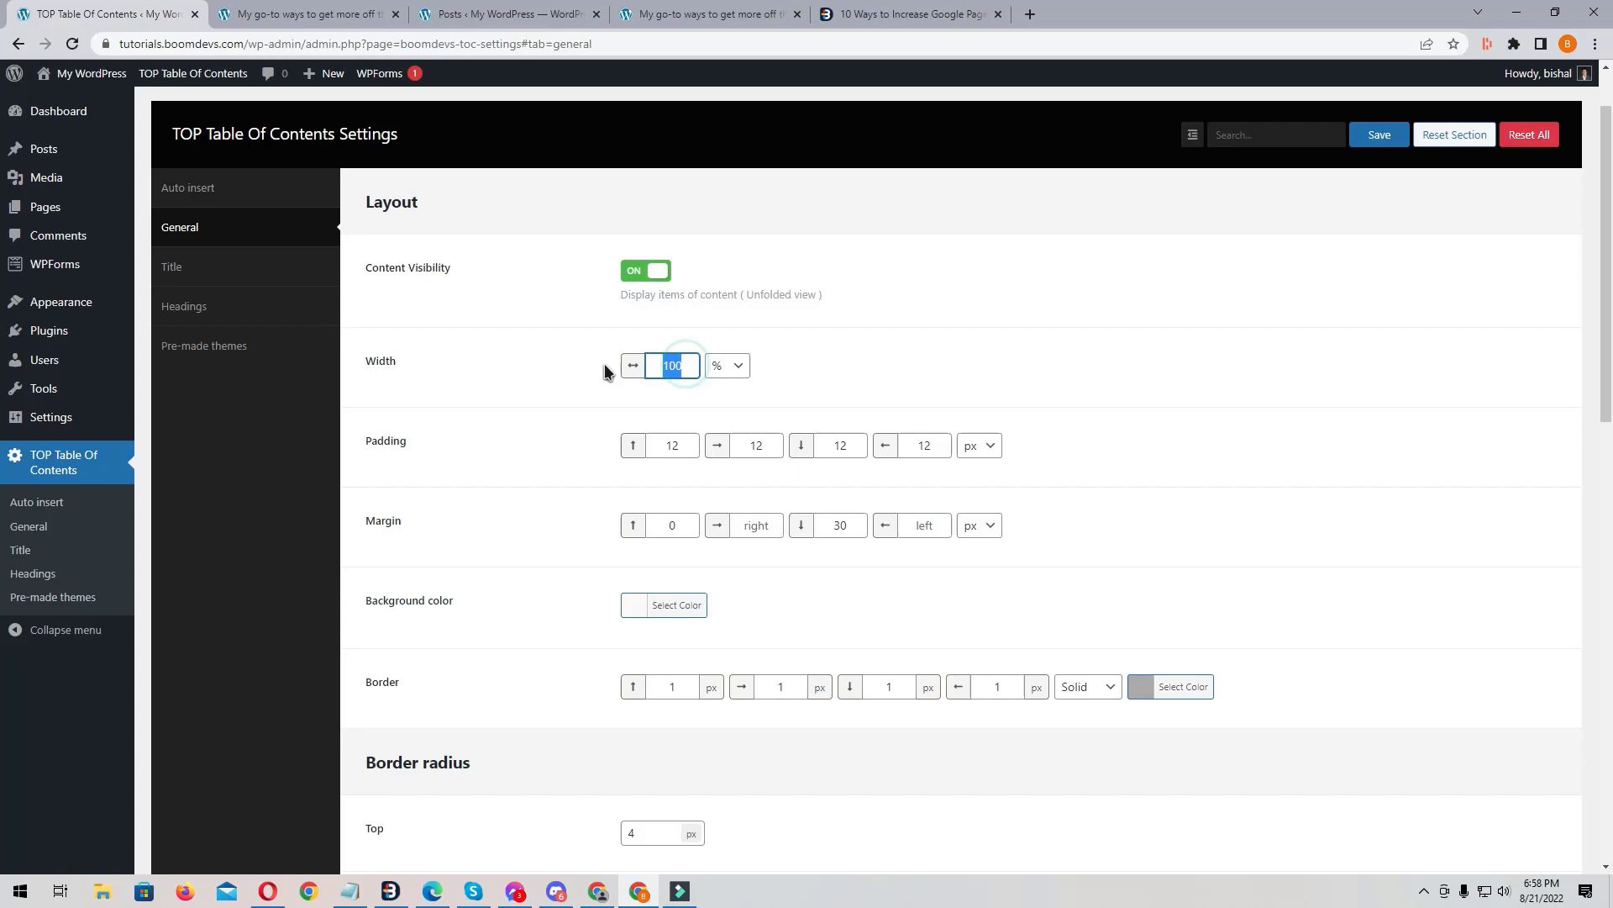
pyautogui.write('80')
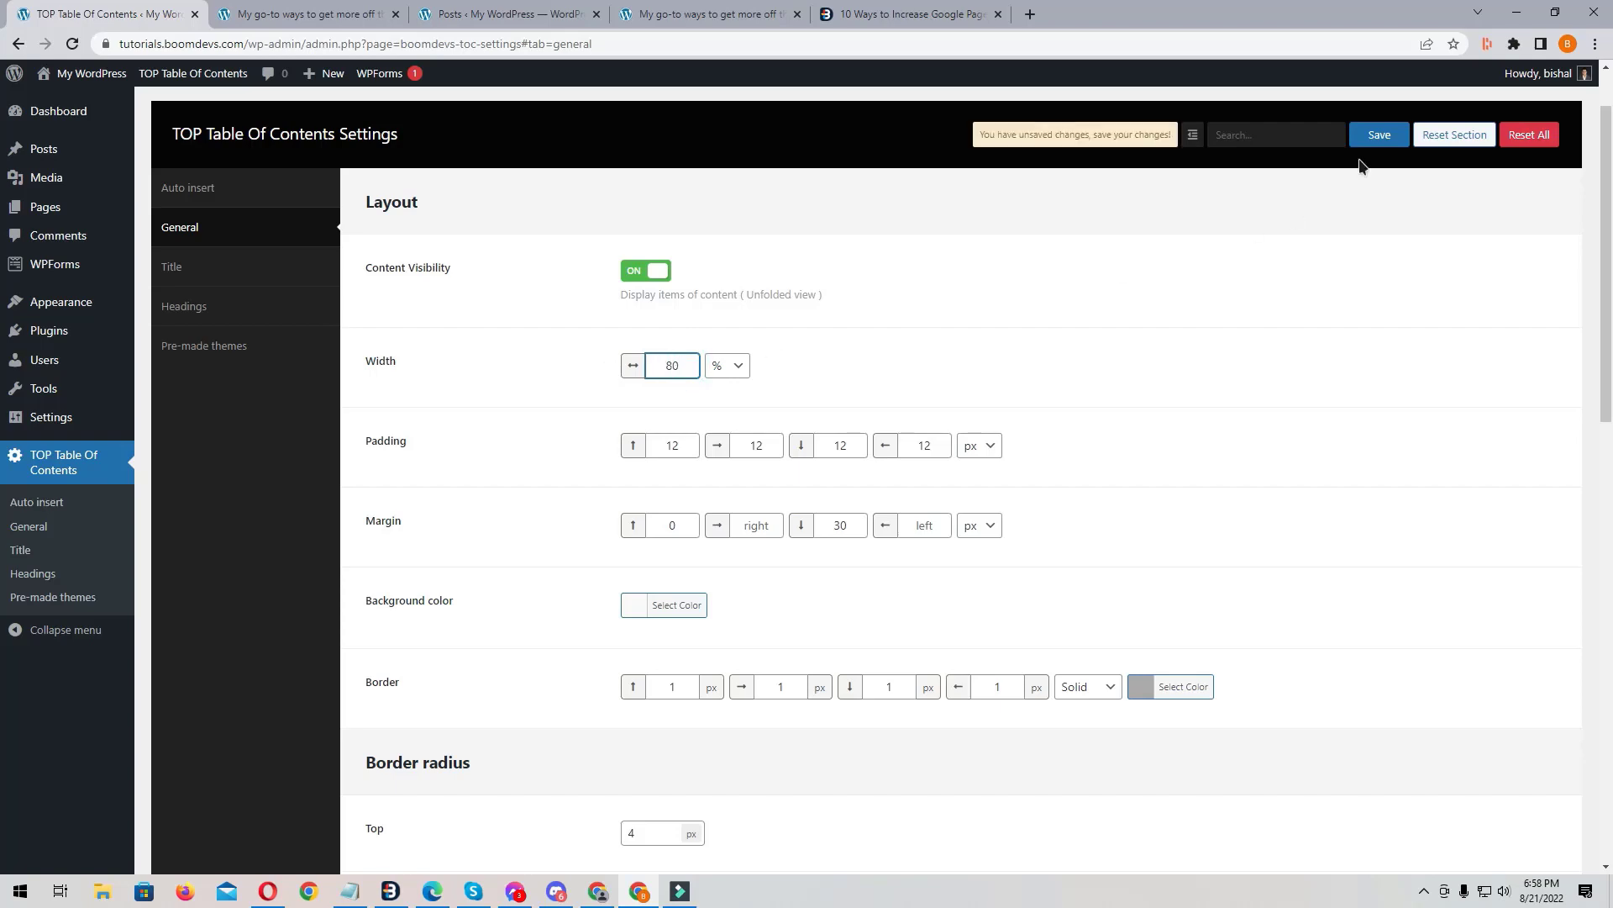
pyautogui.click(1363, 136)
pyautogui.click(312, 14)
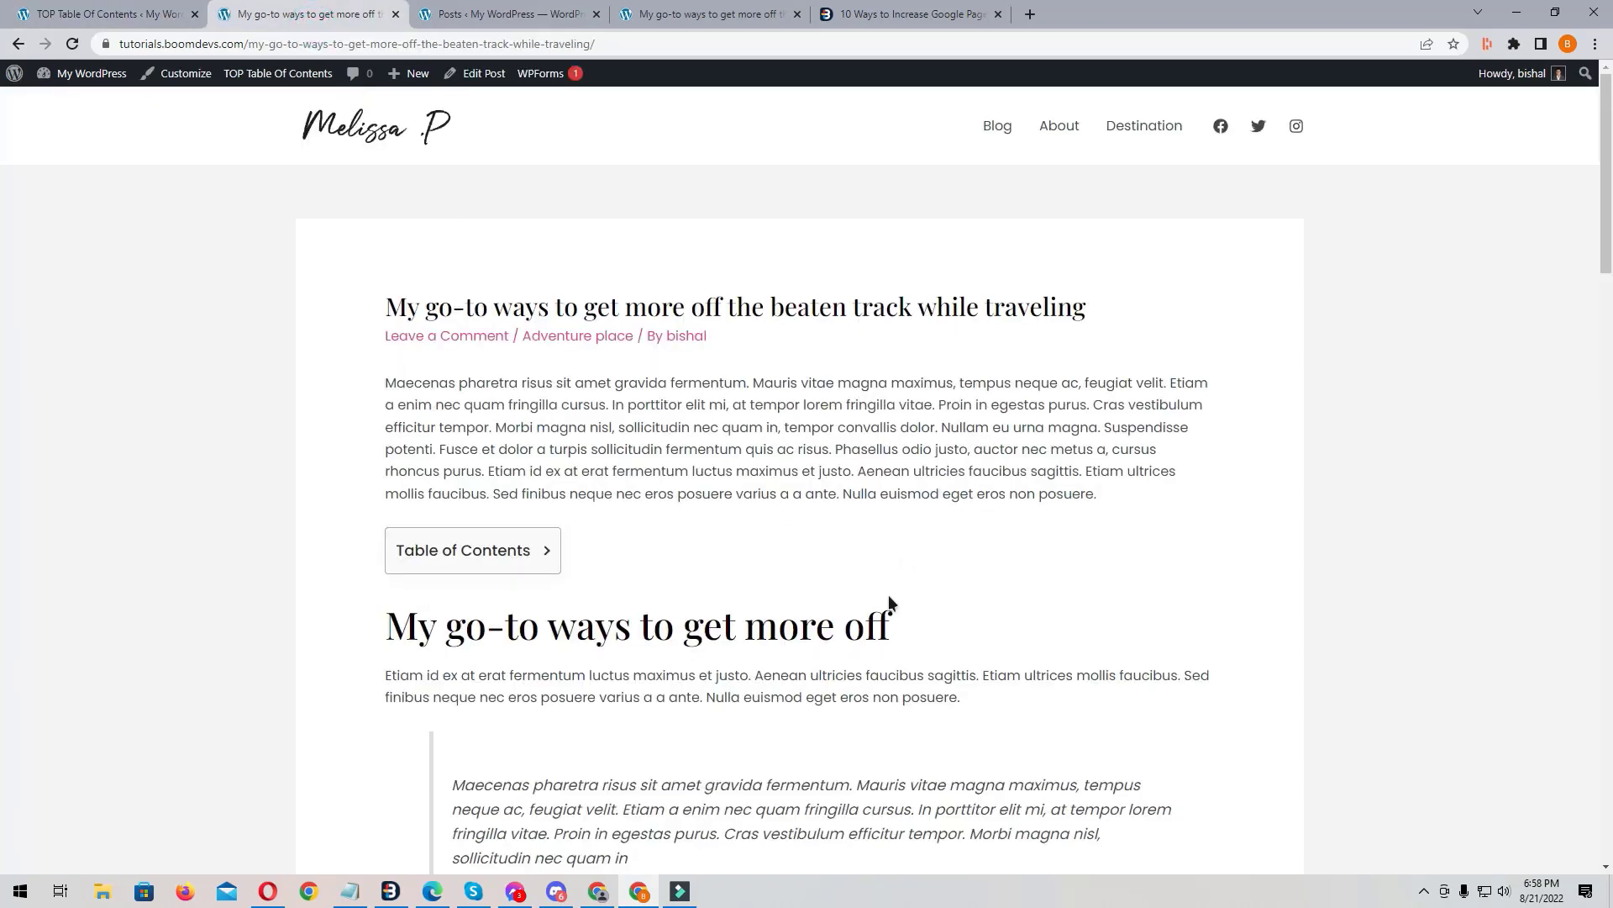
pyautogui.click(73, 43)
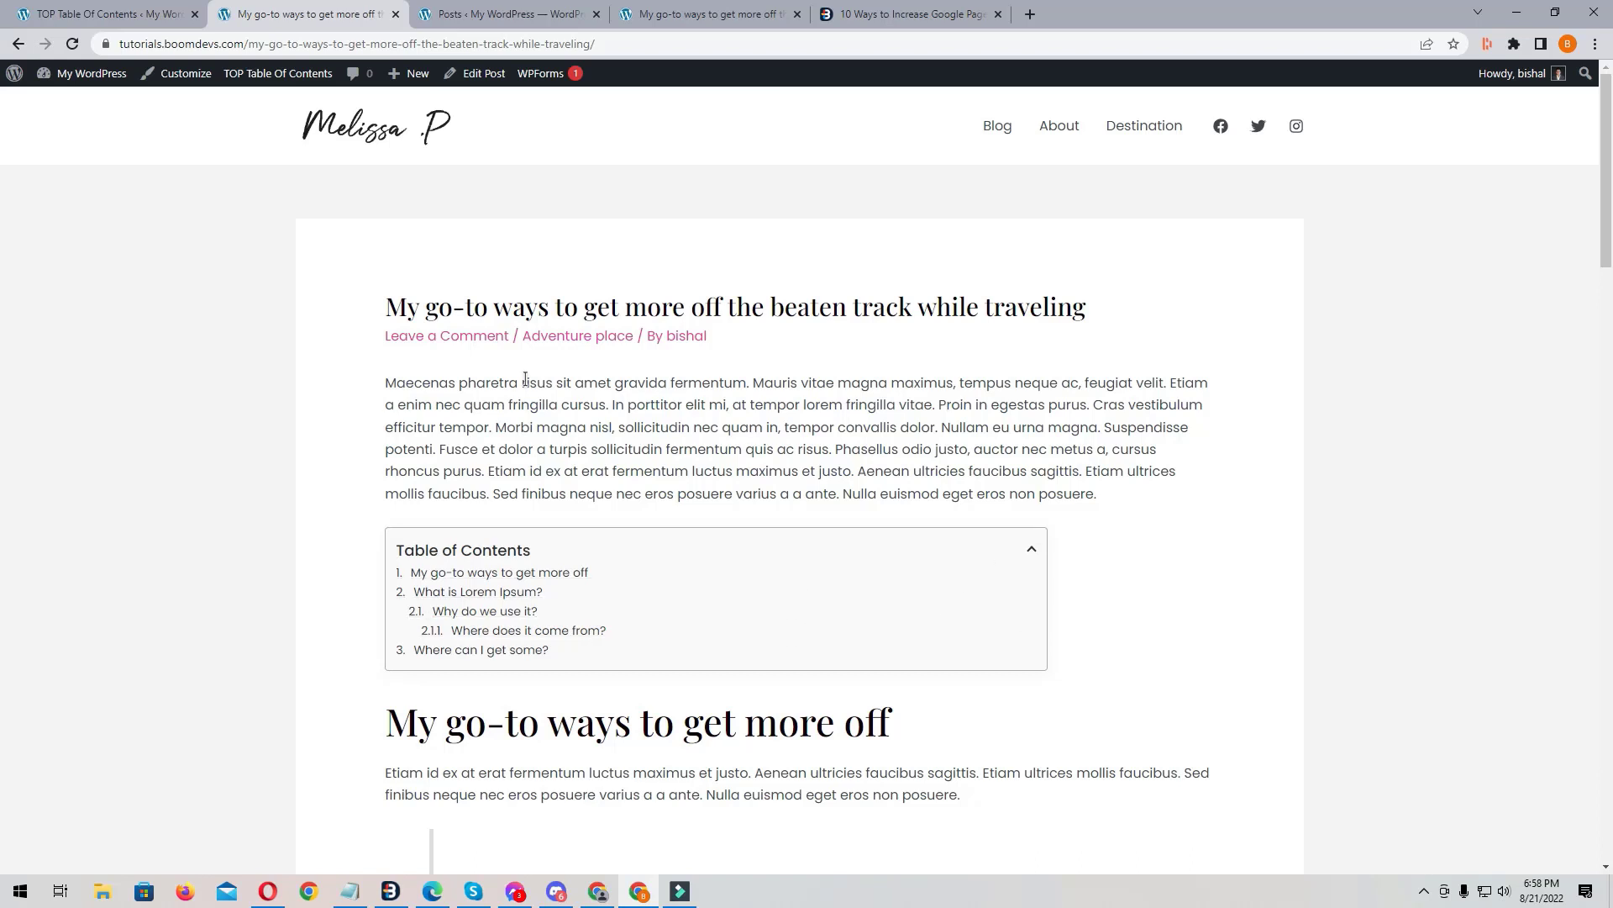
# Step: Change the width back to 100 and save
pyautogui.click(61, 12)
pyautogui.doubleClick(689, 363)
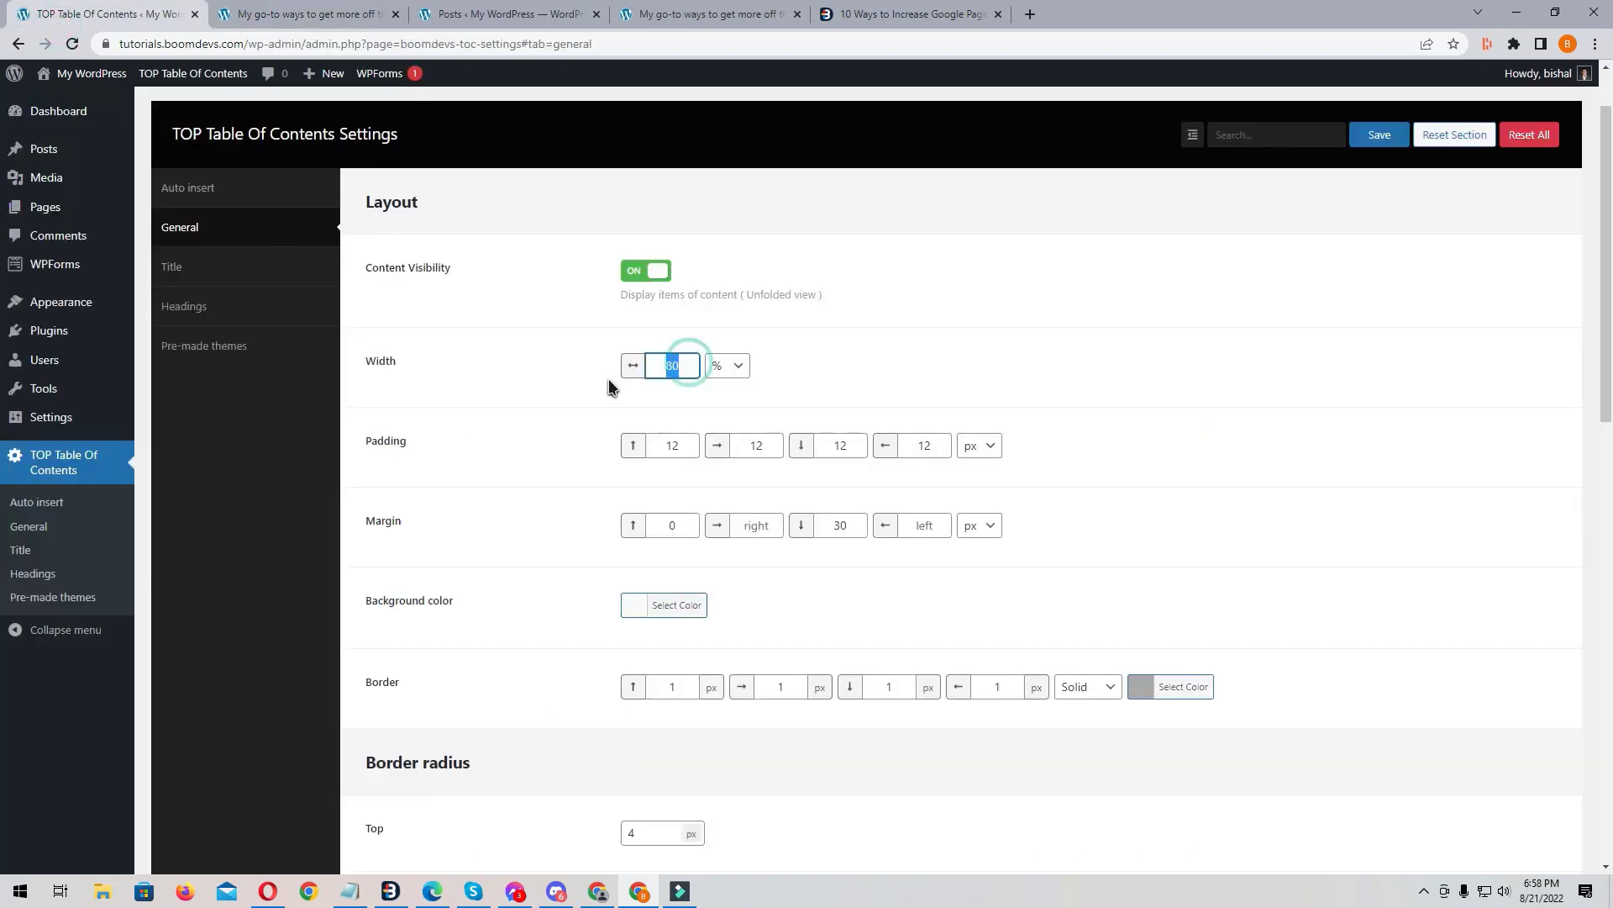
pyautogui.write('100')
pyautogui.click(1399, 134)
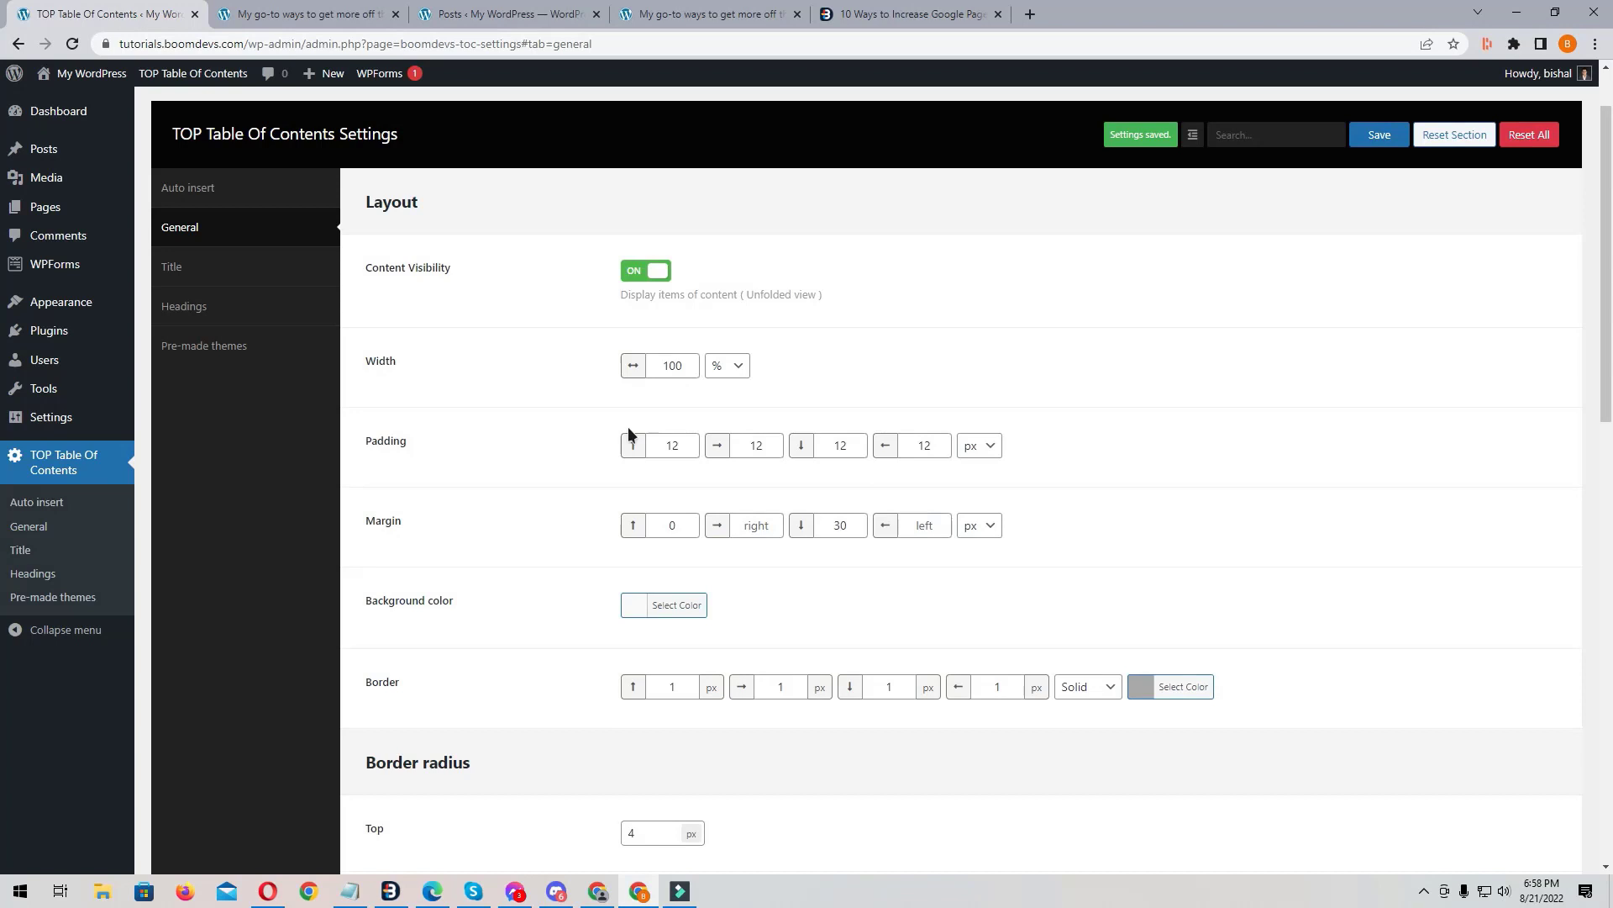
# Step: Set all four padding fields to 25 and save
pyautogui.moveTo(192, 236)
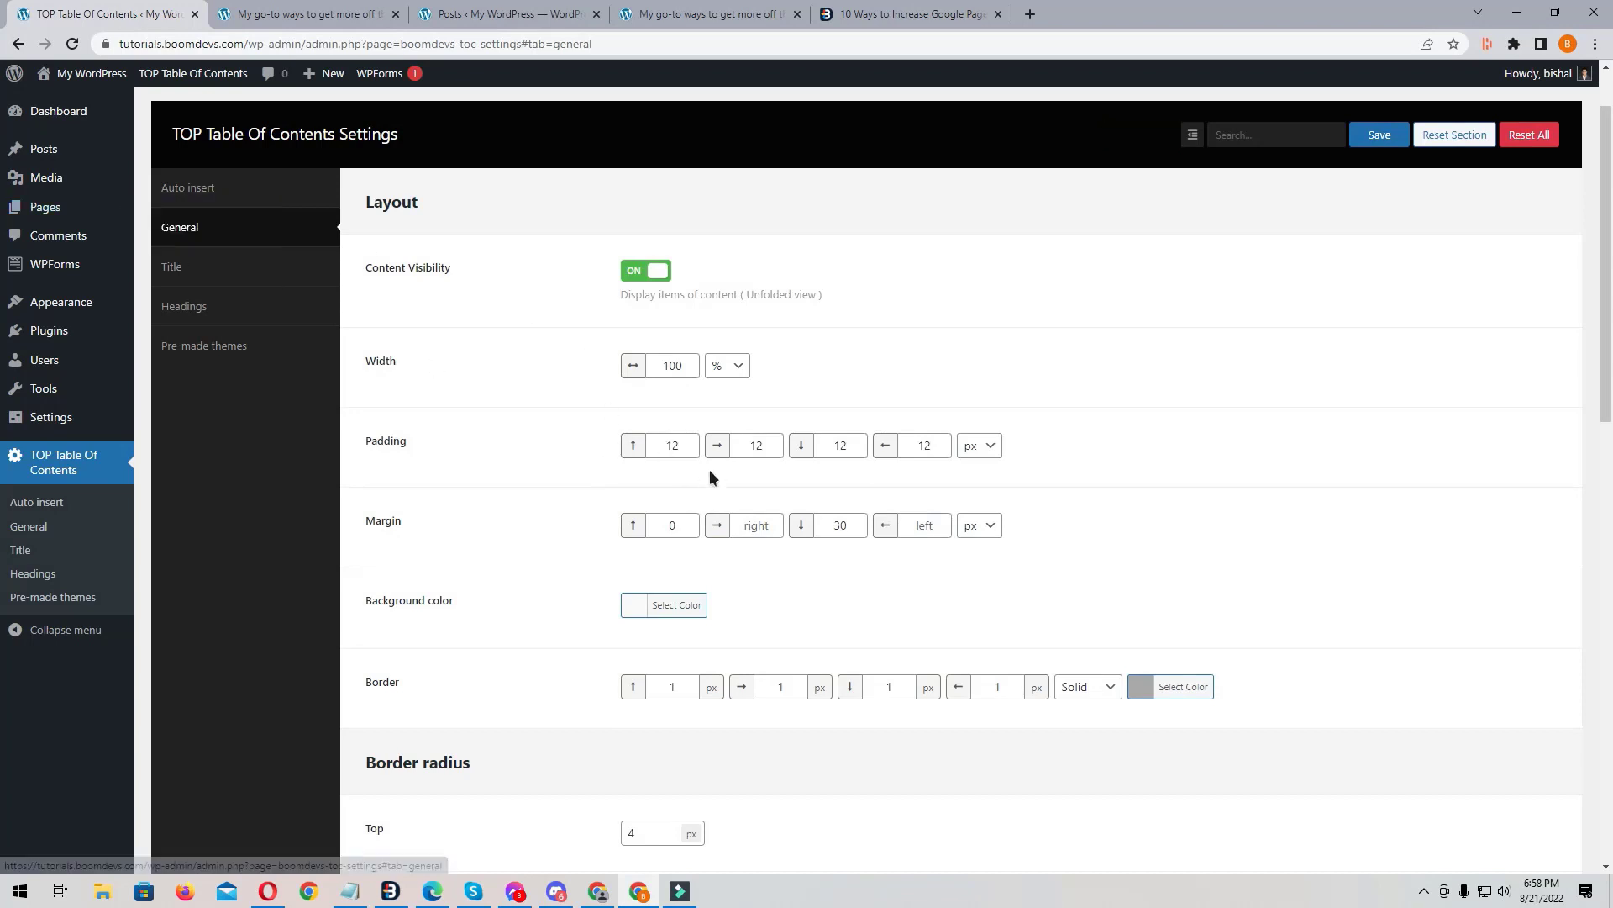
pyautogui.click(273, 11)
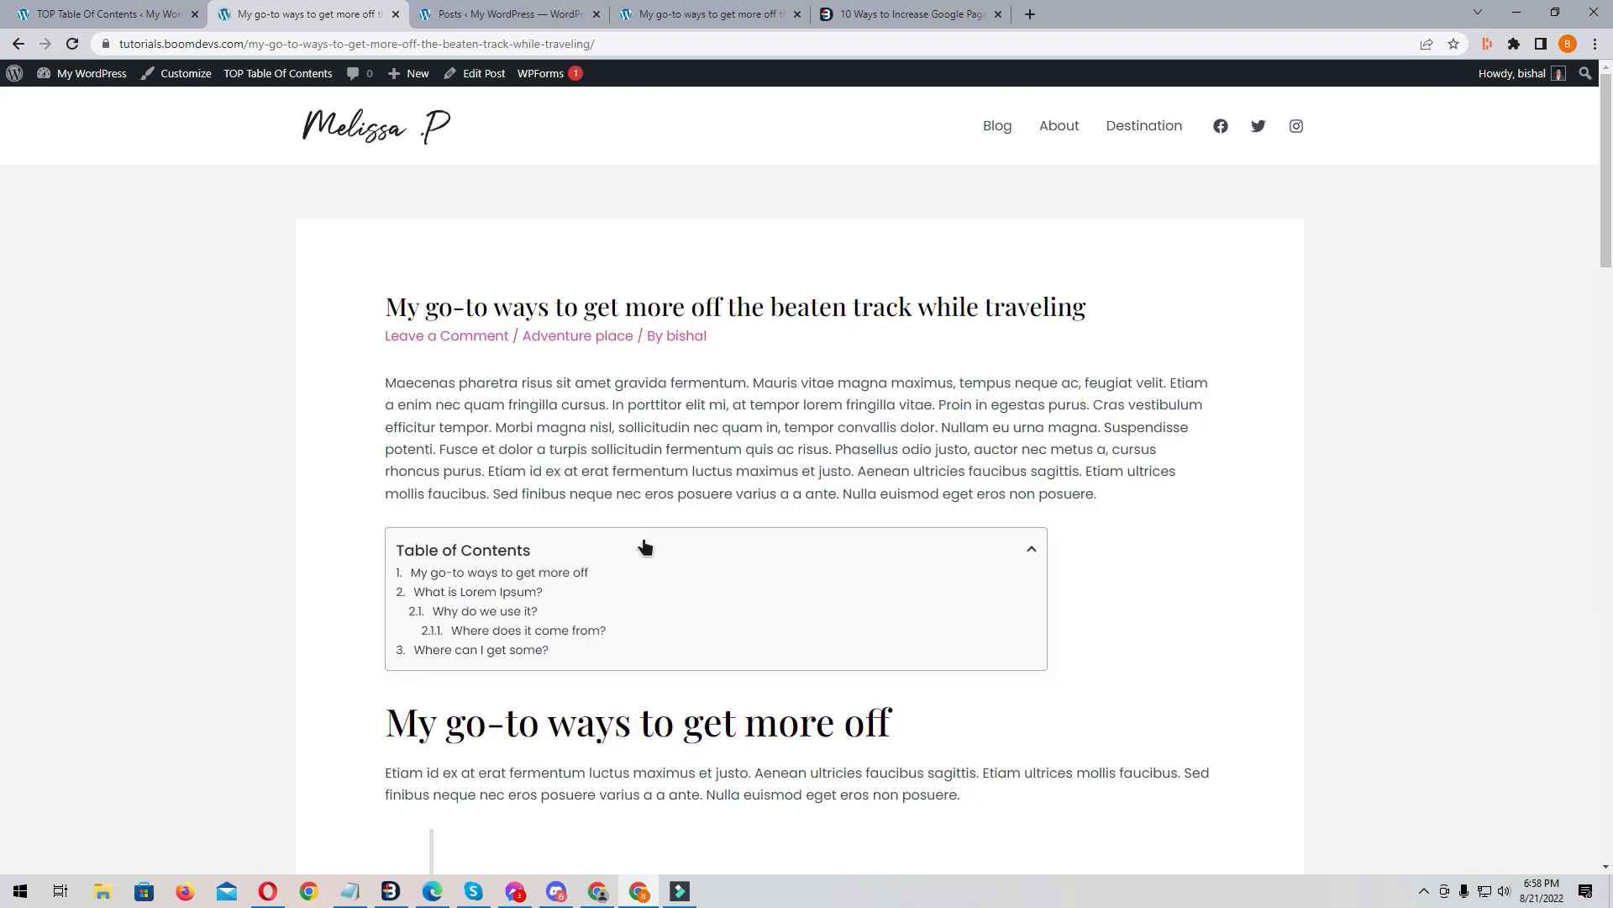
pyautogui.click(472, 12)
pyautogui.click(144, 10)
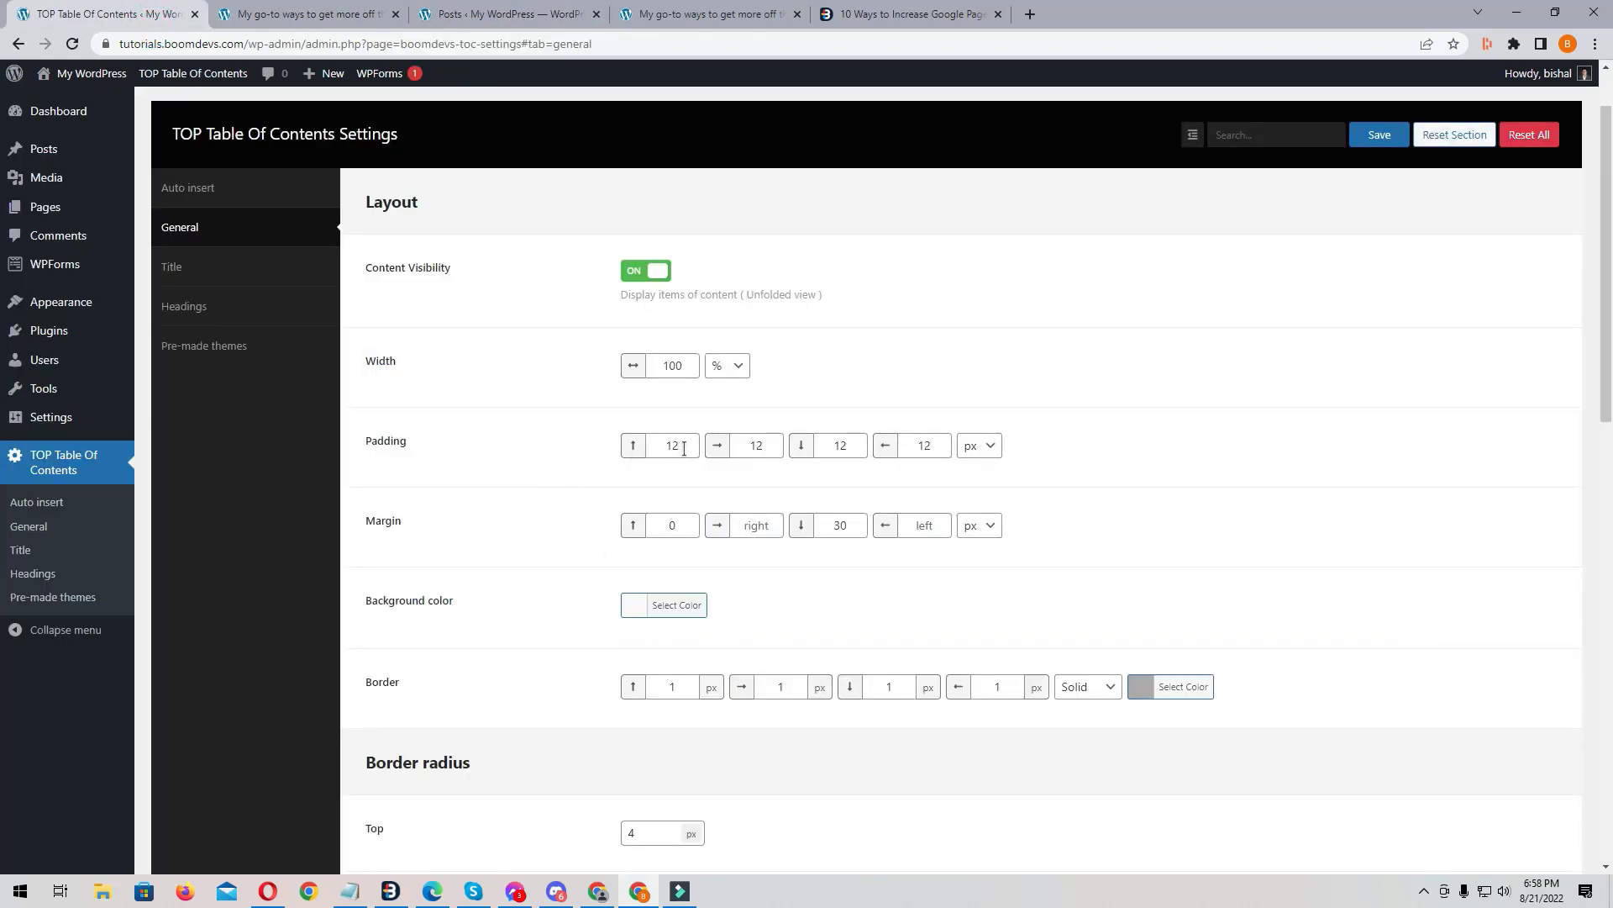
pyautogui.moveTo(686, 447); pyautogui.dragTo(663, 448)
pyautogui.write('25')
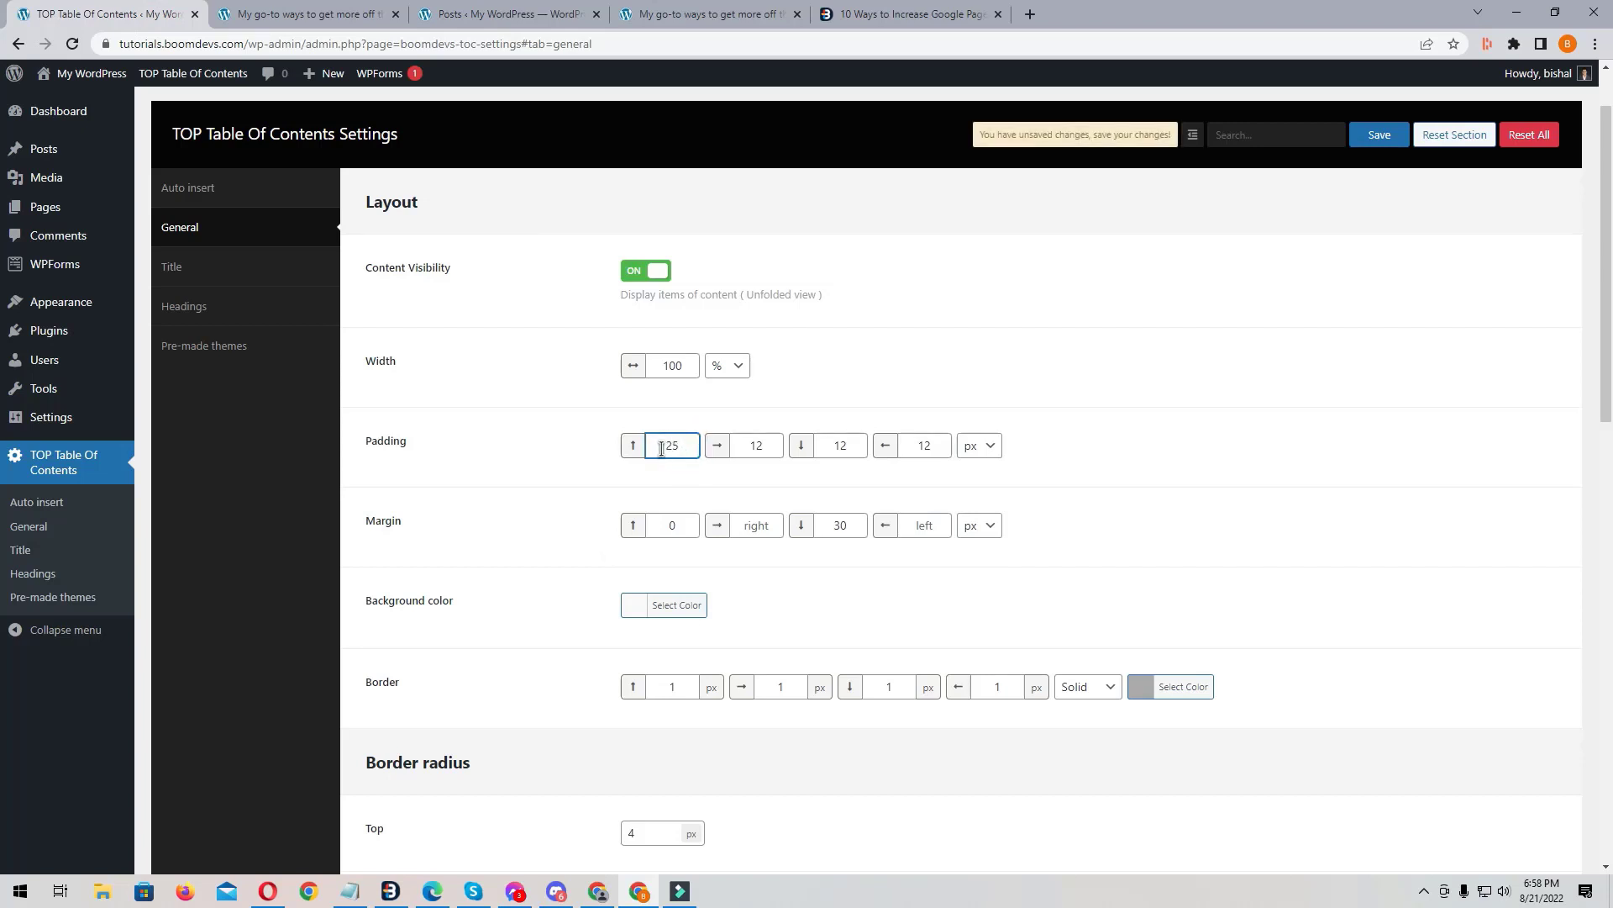
pyautogui.doubleClick(662, 447)
pyautogui.hotkey('ctrl', 'c')
pyautogui.doubleClick(756, 445)
pyautogui.hotkey('ctrl', 'v')
pyautogui.doubleClick(841, 446)
pyautogui.hotkey('ctrl', 'v')
pyautogui.doubleClick(925, 445)
pyautogui.hotkey('ctrl', 'v')
pyautogui.click(1379, 134)
# Step: Reload the post to view the 25px padding
pyautogui.click(282, 13)
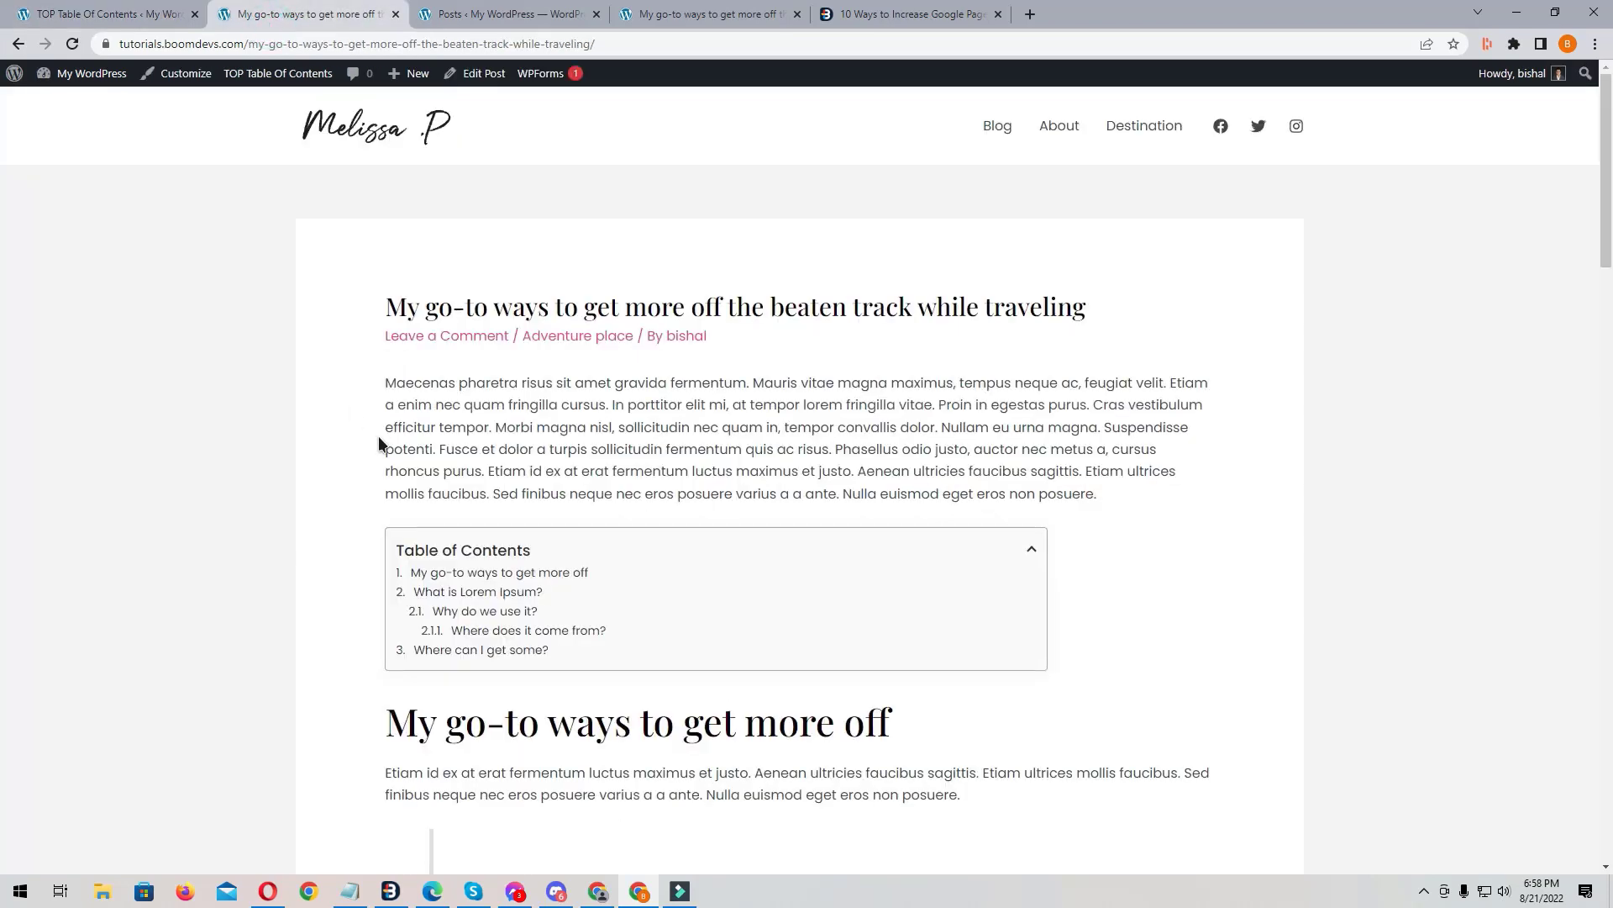
pyautogui.press('F5')
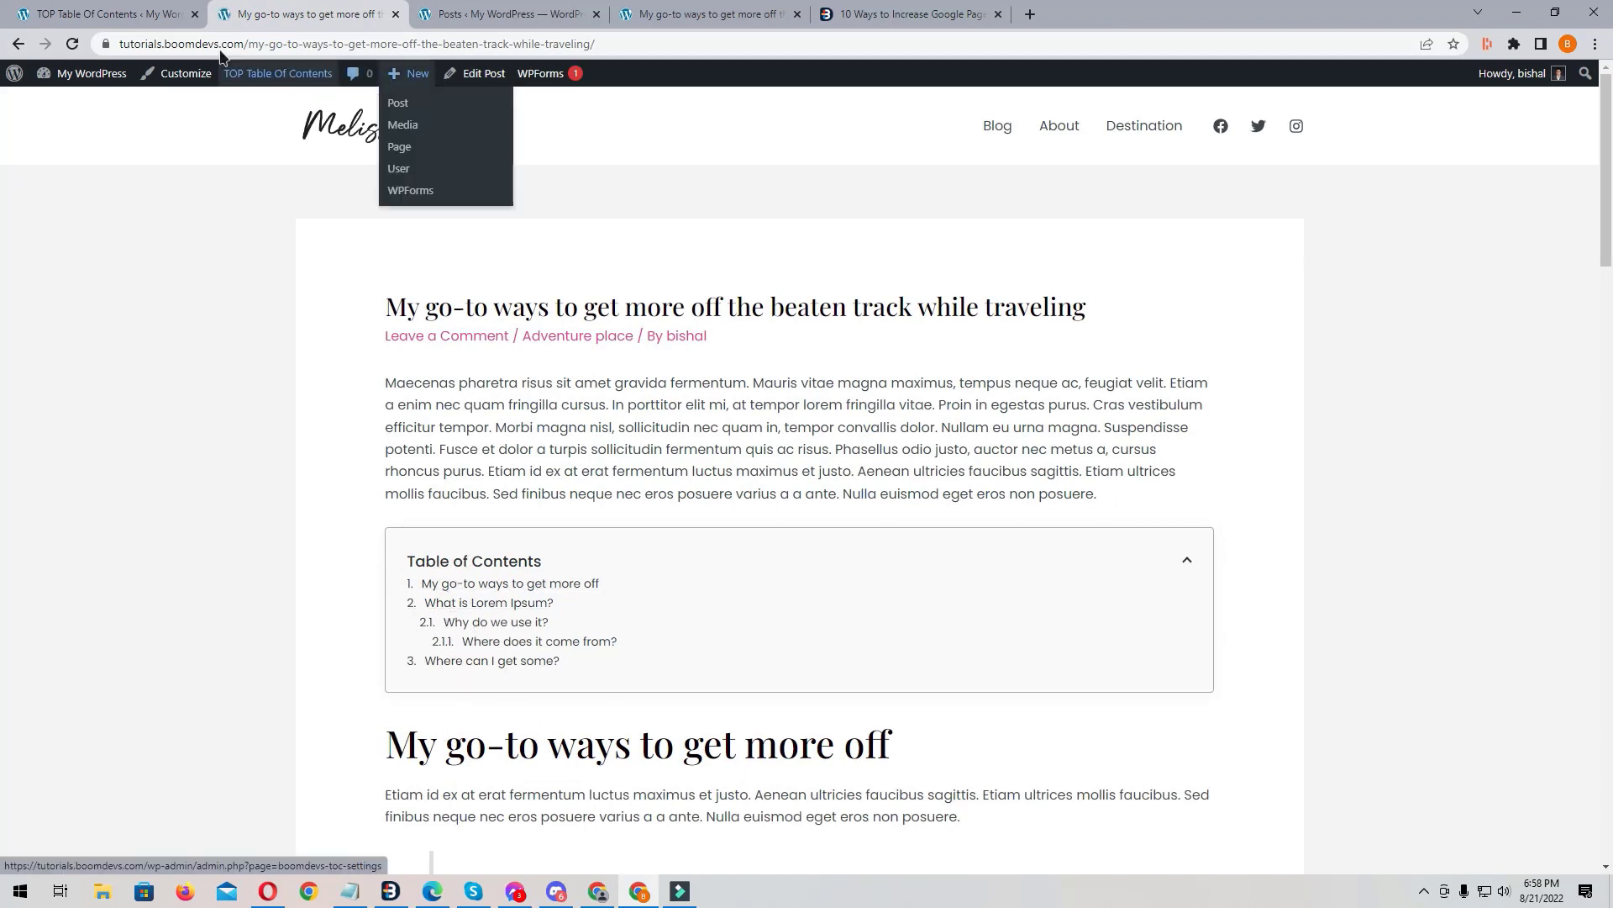
pyautogui.click(108, 14)
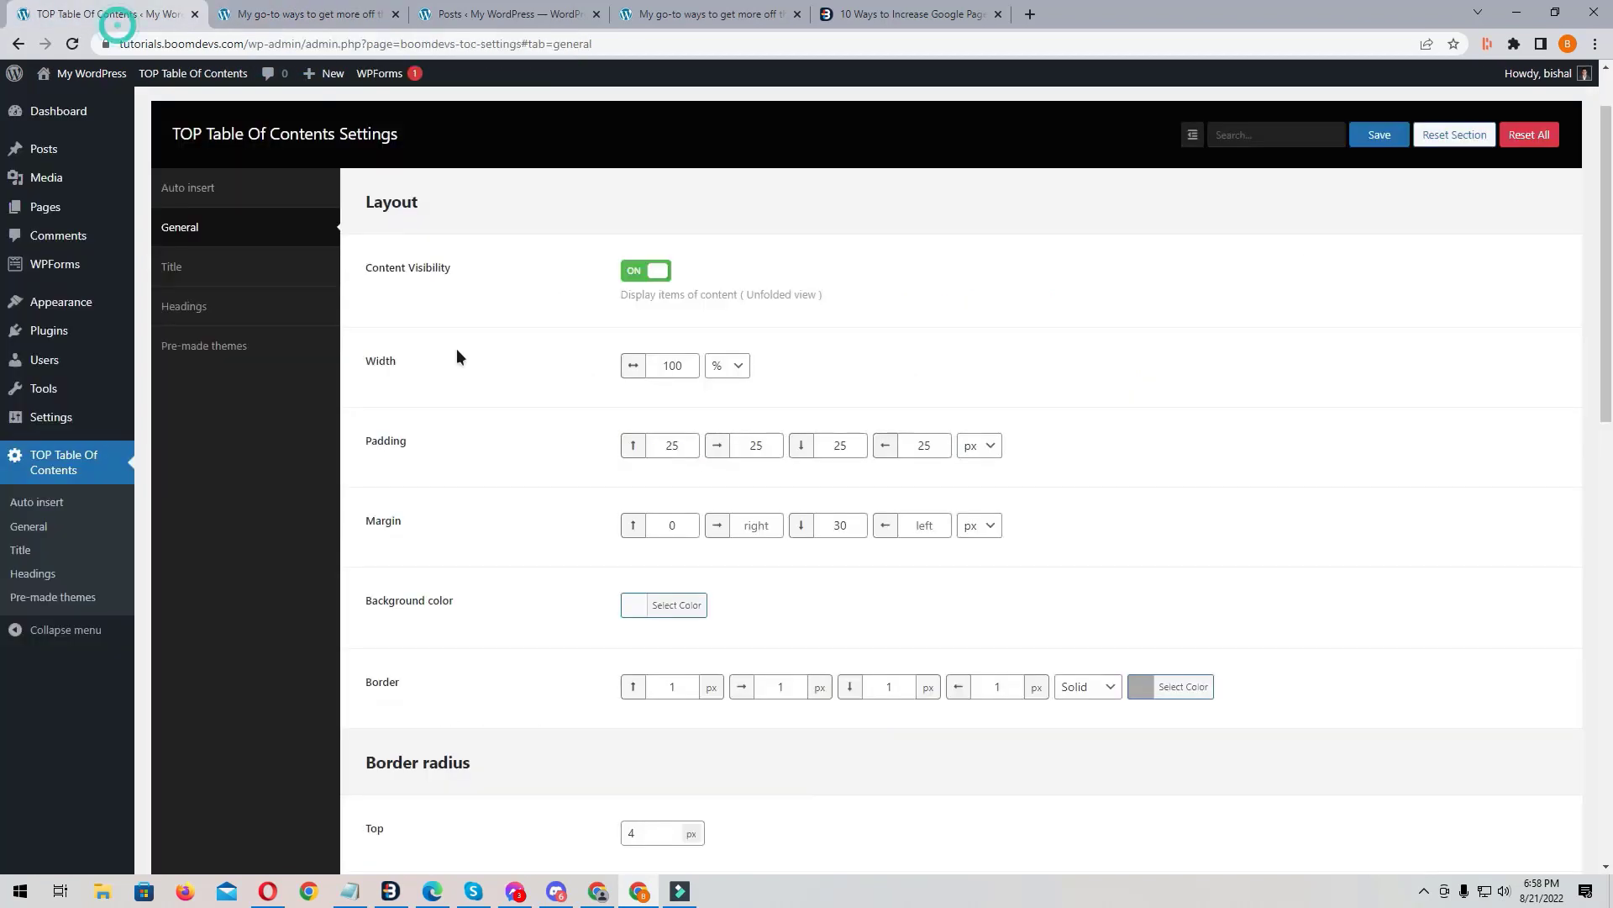
# Step: Change all four padding fields to 12 and save
pyautogui.click(689, 449)
pyautogui.press('Tab')
pyautogui.press('Tab')
pyautogui.press('Tab')
pyautogui.press('BackSpace')
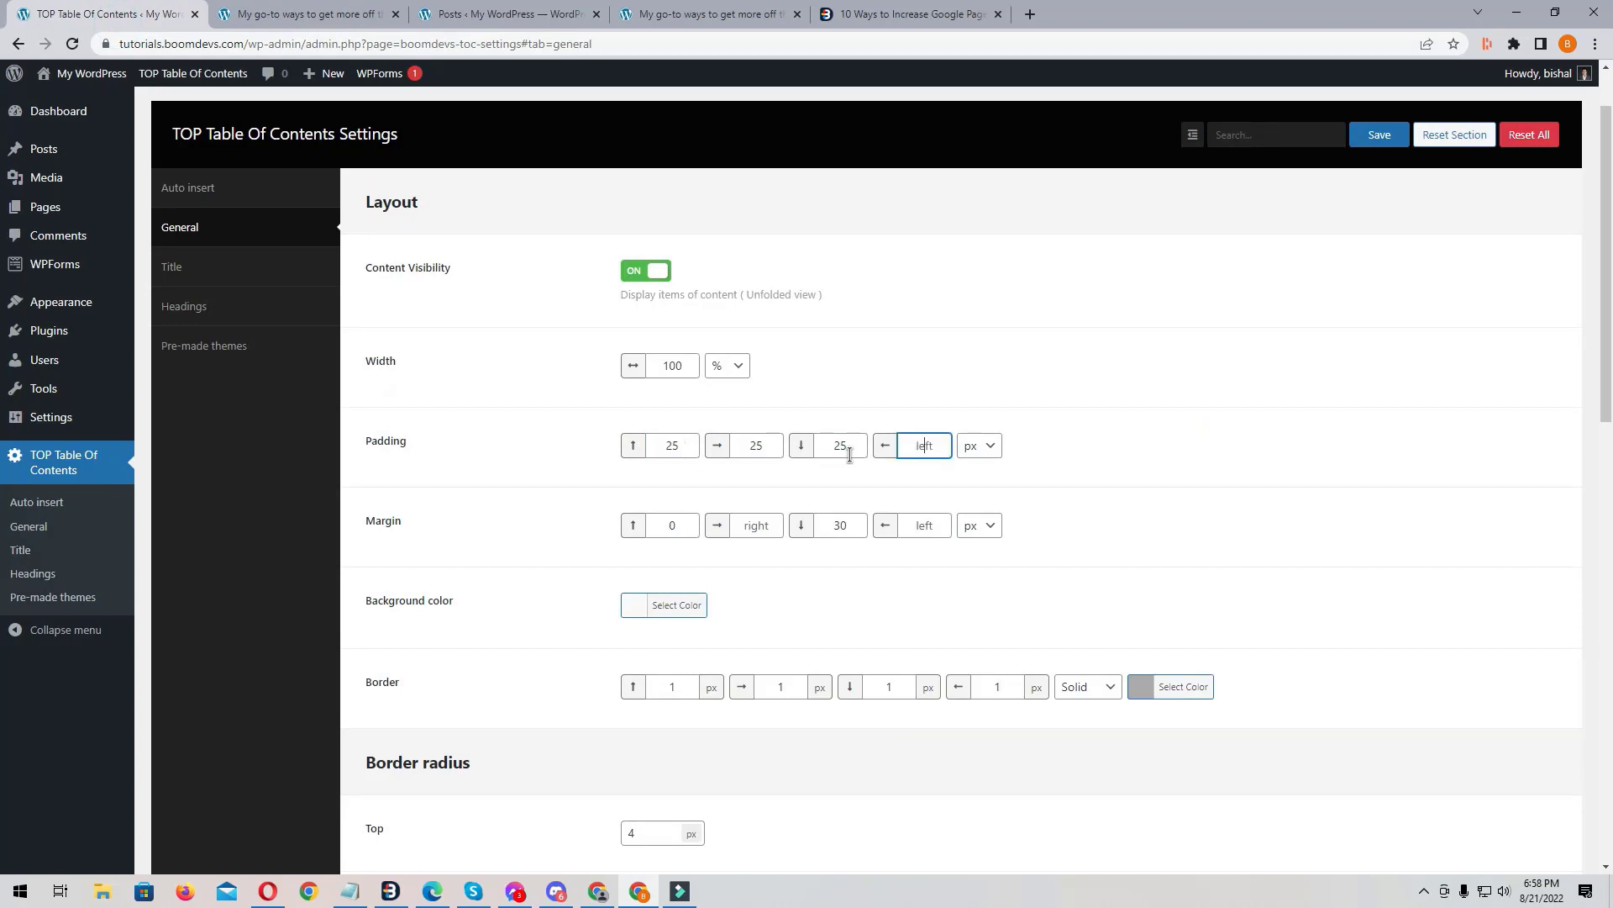
pyautogui.write('12')
pyautogui.moveTo(934, 446); pyautogui.dragTo(865, 446)
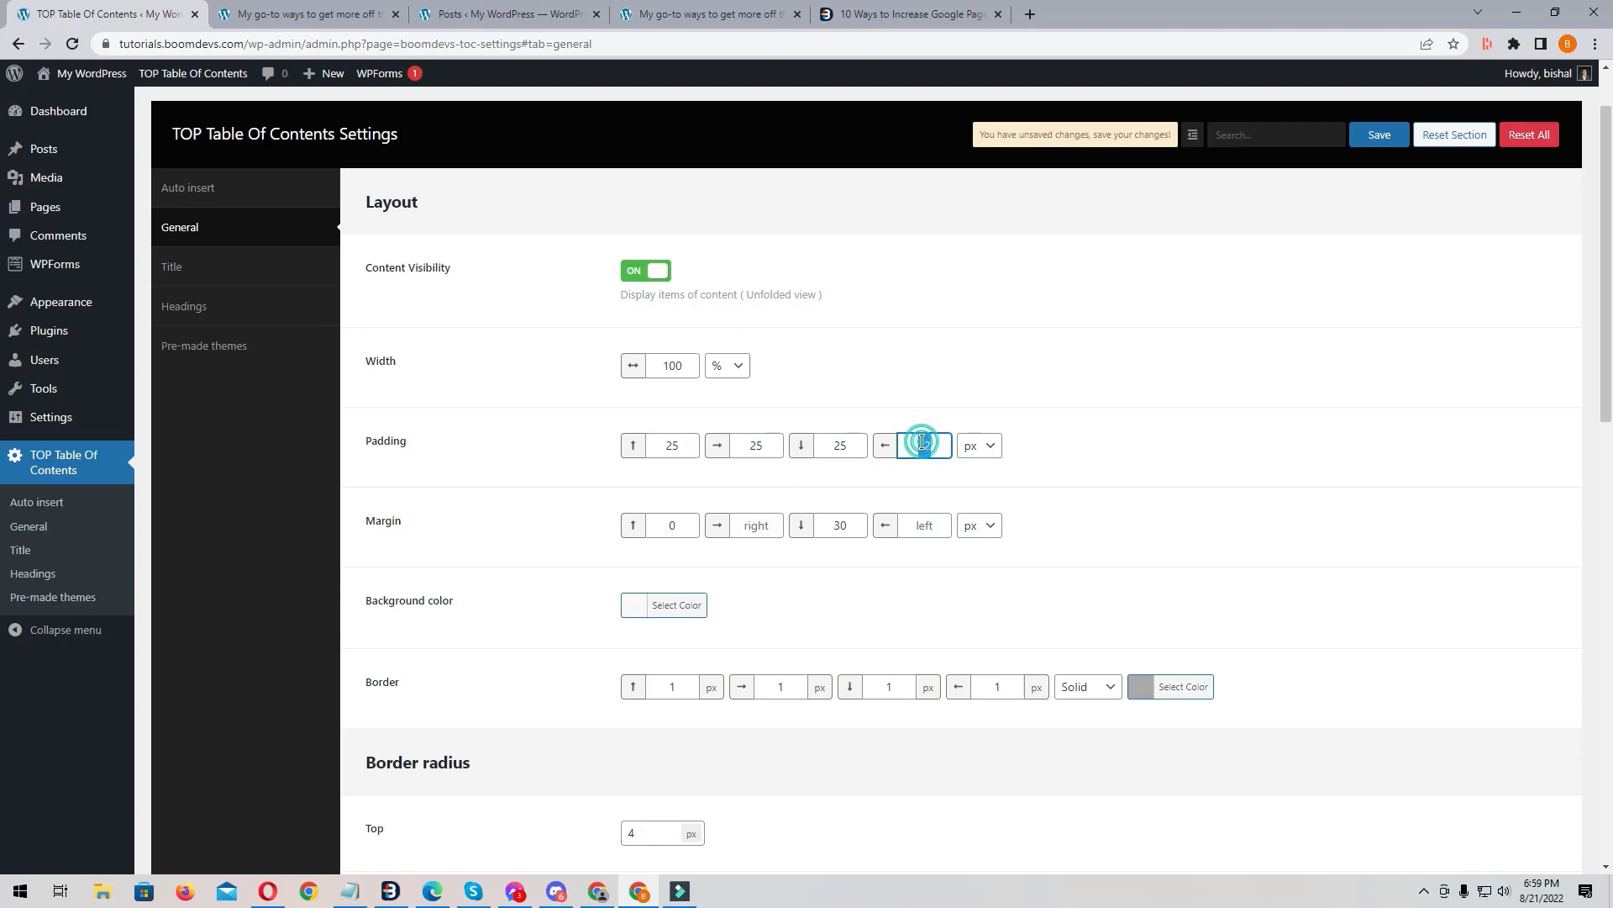
pyautogui.hotkey('ctrl', 'c')
pyautogui.doubleClick(859, 445)
pyautogui.hotkey('ctrl', 'v')
pyautogui.doubleClick(773, 446)
pyautogui.hotkey('ctrl', 'v')
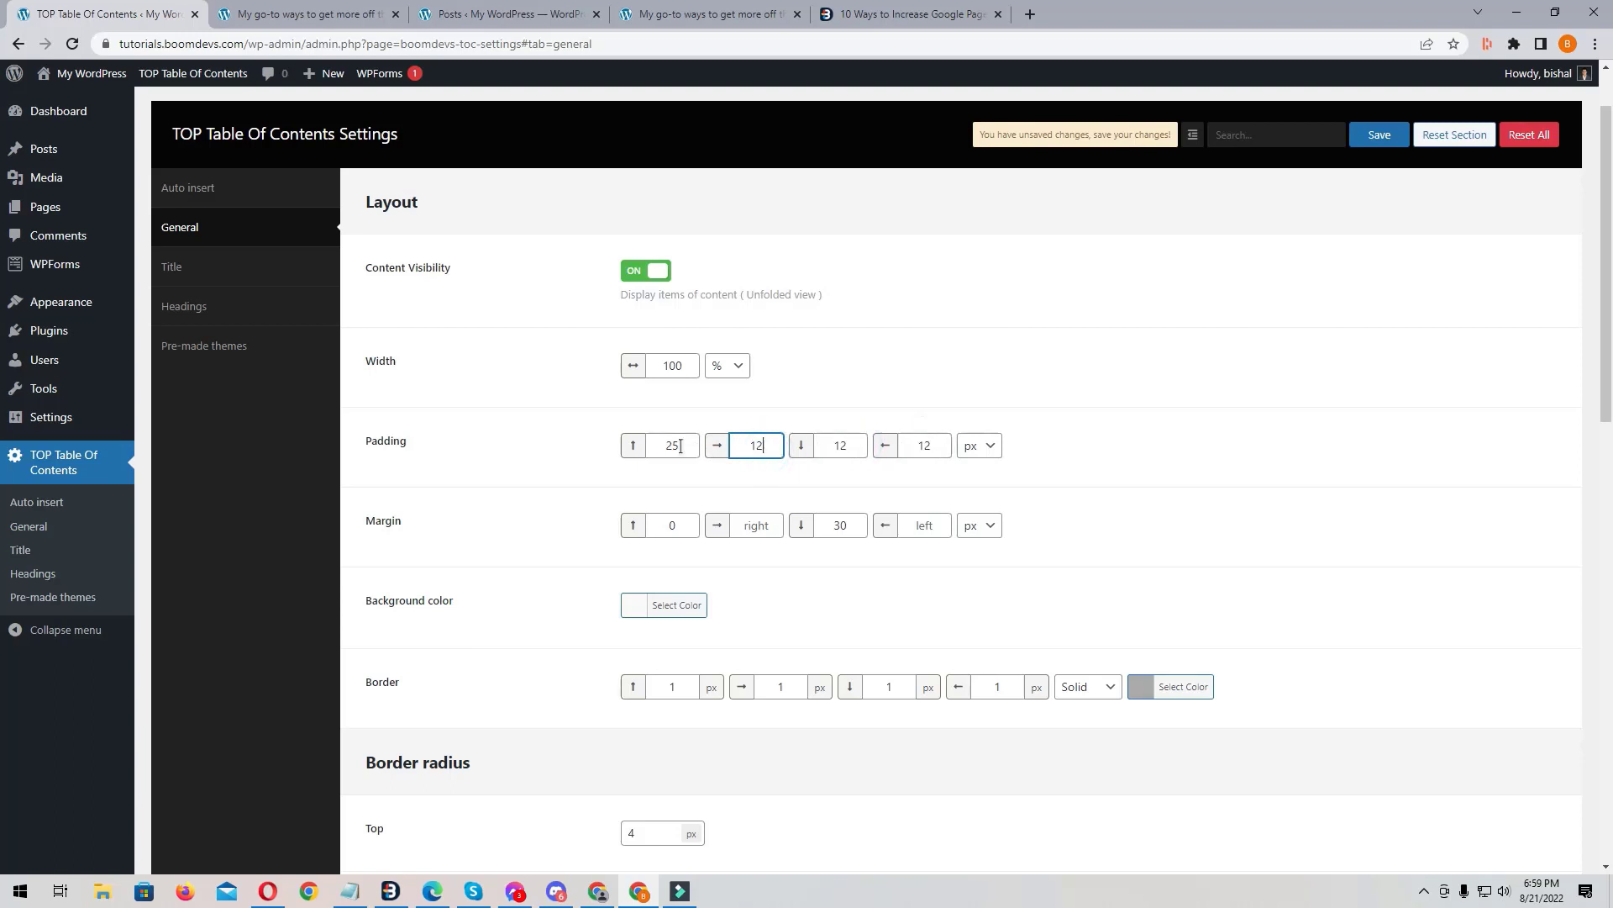
pyautogui.doubleClick(686, 445)
pyautogui.hotkey('ctrl', 'v')
pyautogui.click(1380, 141)
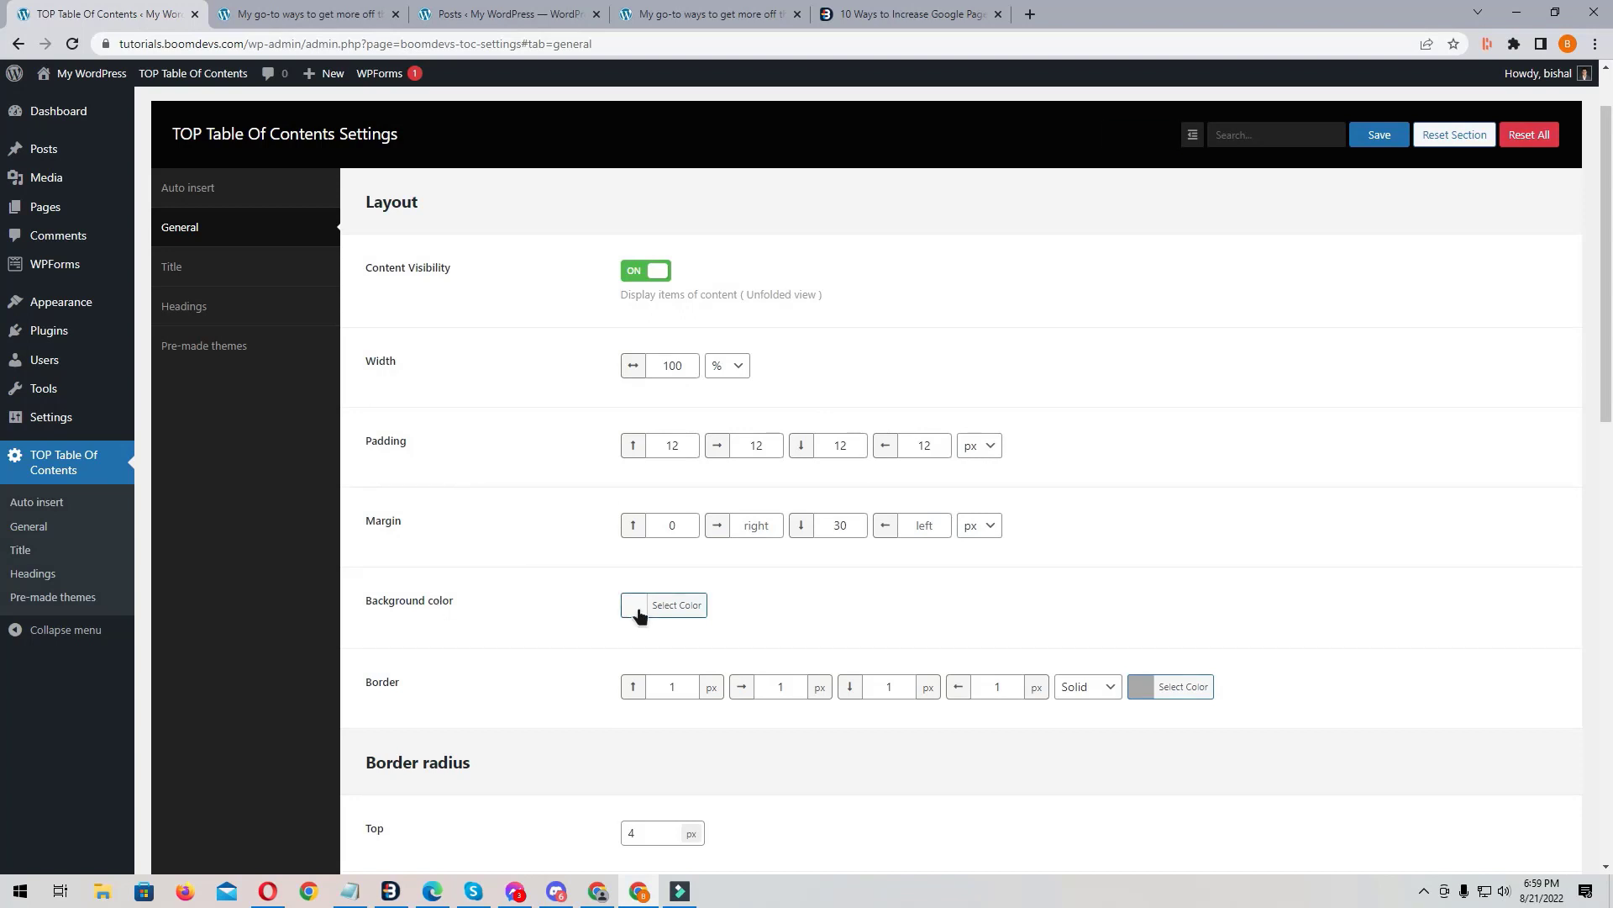
# Step: Set the top, right, bottom and left border widths to 2 px, save, and reload the post to preview
pyautogui.scroll(-1, 511, 535)
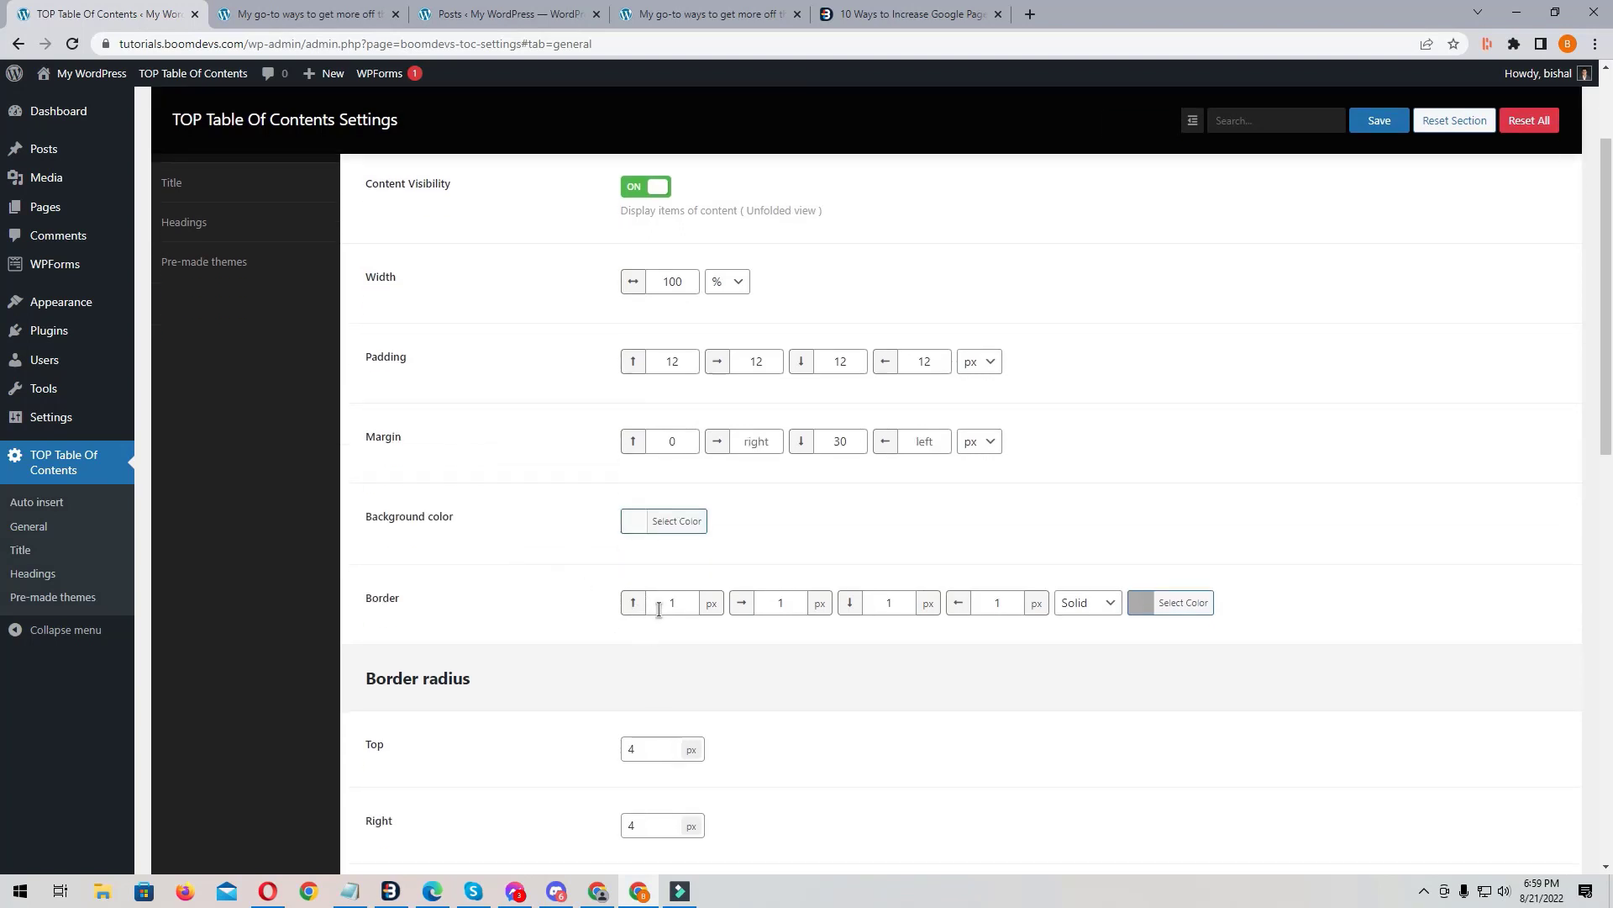
pyautogui.click(303, 14)
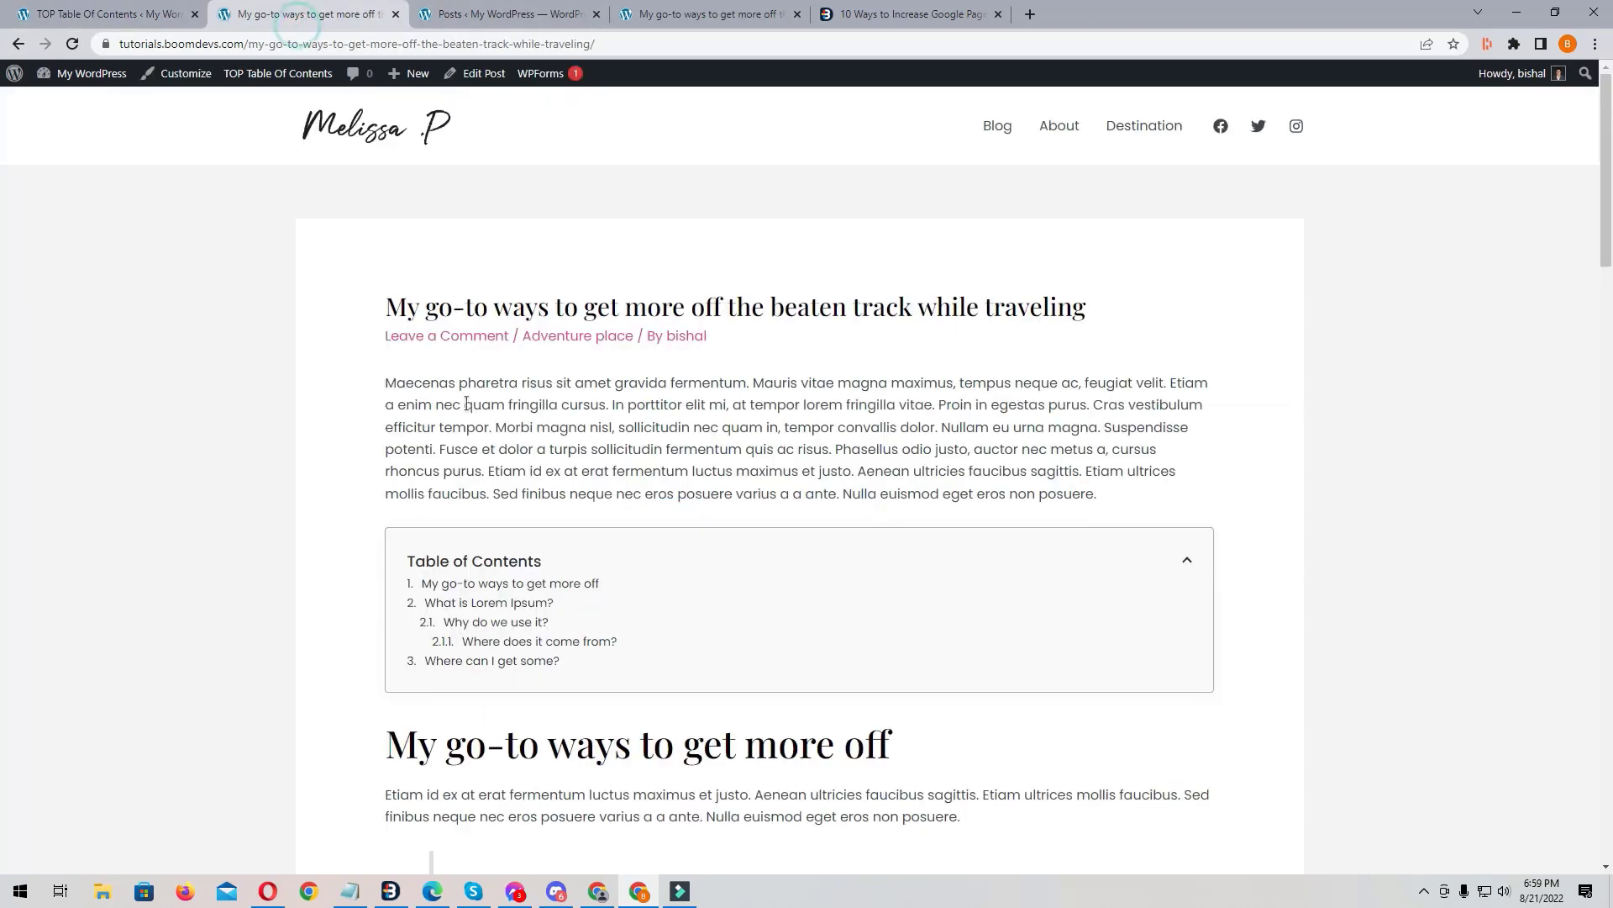
pyautogui.click(101, 14)
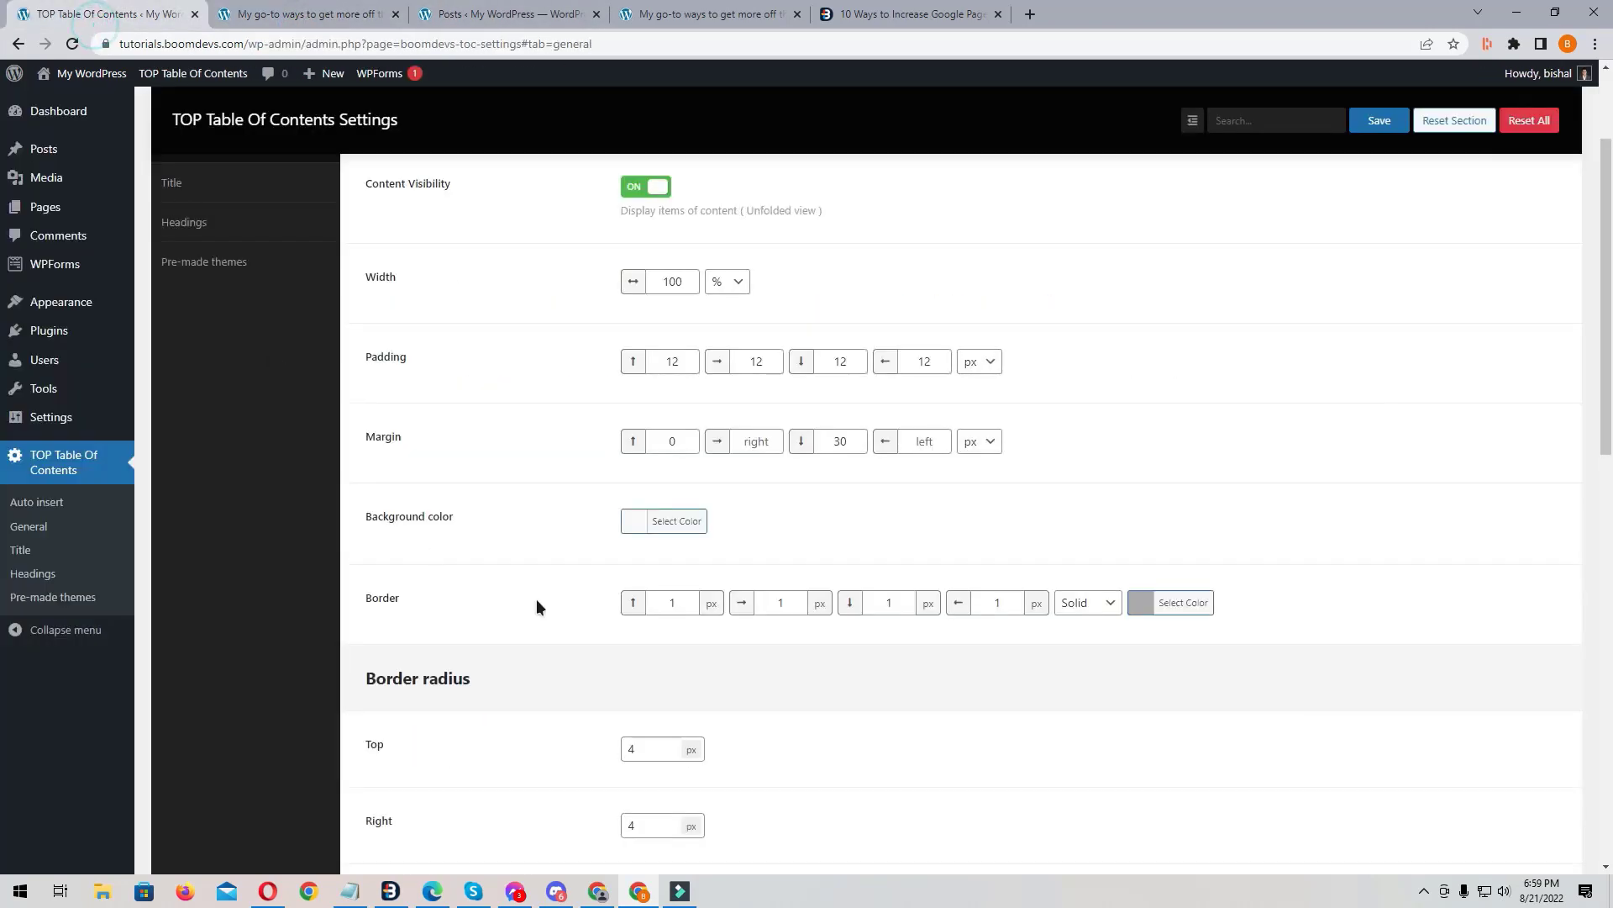
pyautogui.doubleClick(685, 609)
pyautogui.write('2')
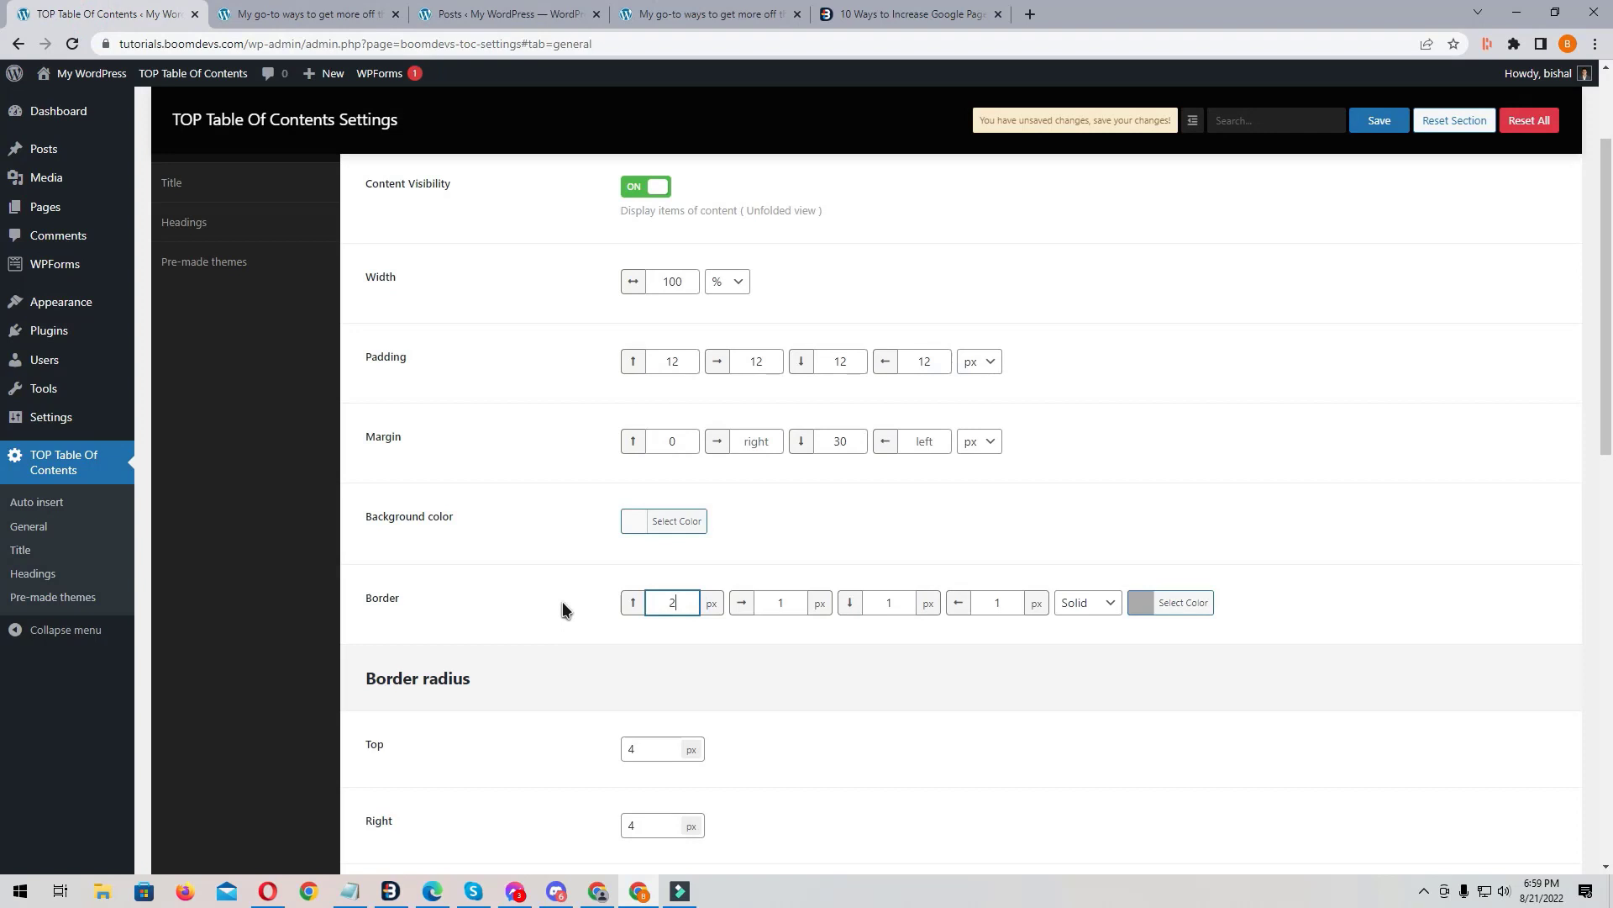
pyautogui.doubleClick(805, 602)
pyautogui.write('2')
pyautogui.doubleClick(902, 603)
pyautogui.write('2')
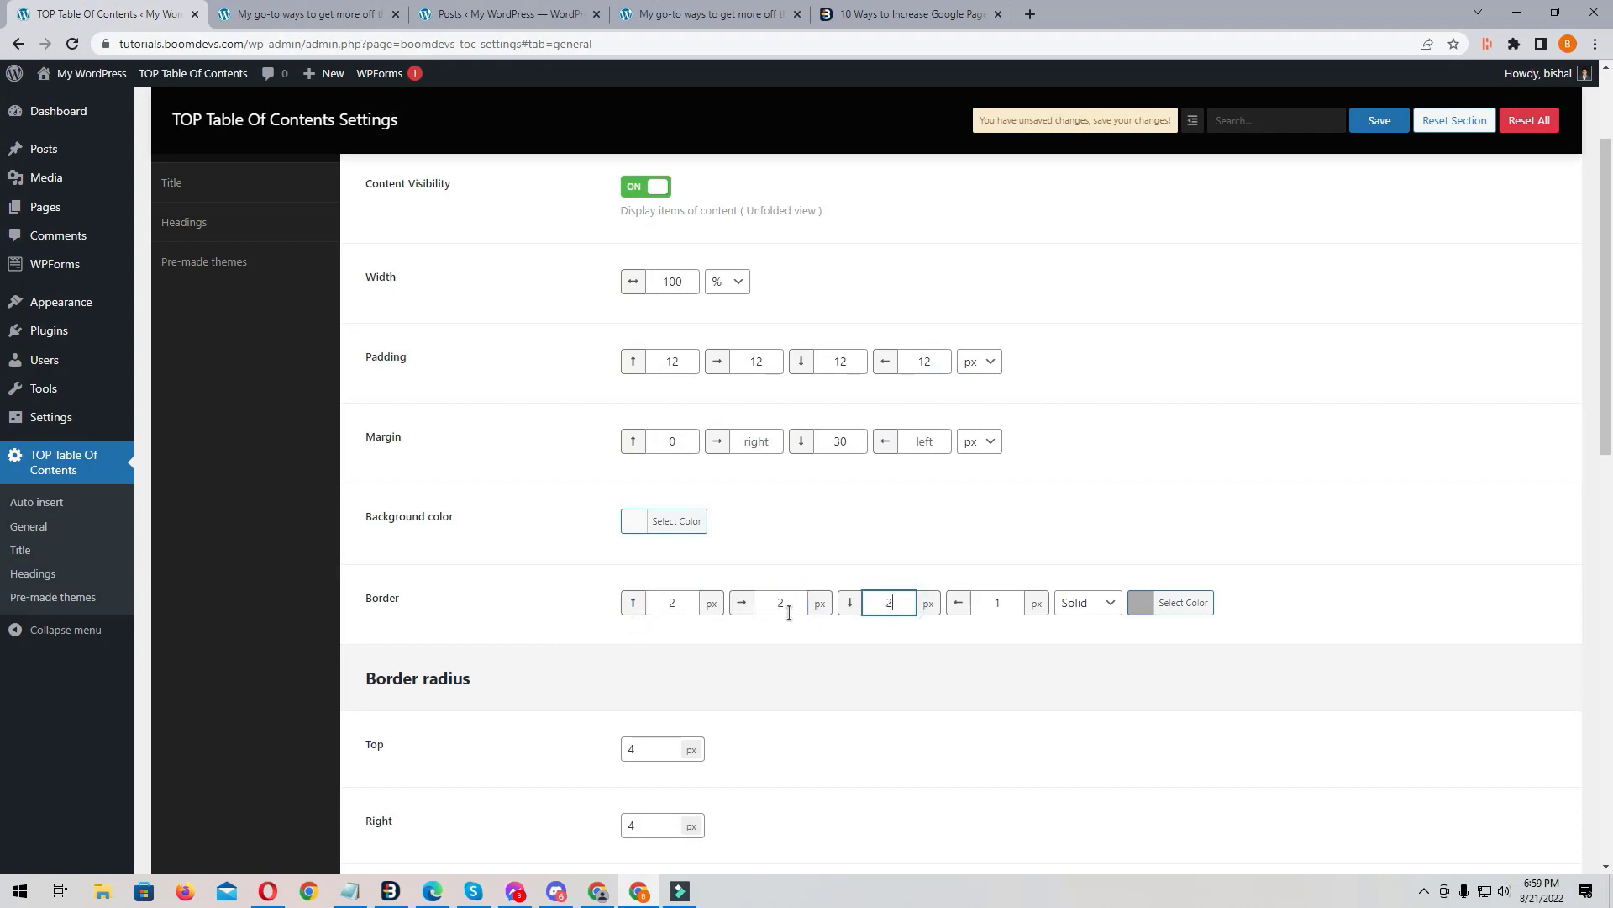
pyautogui.doubleClick(1002, 602)
pyautogui.write('2')
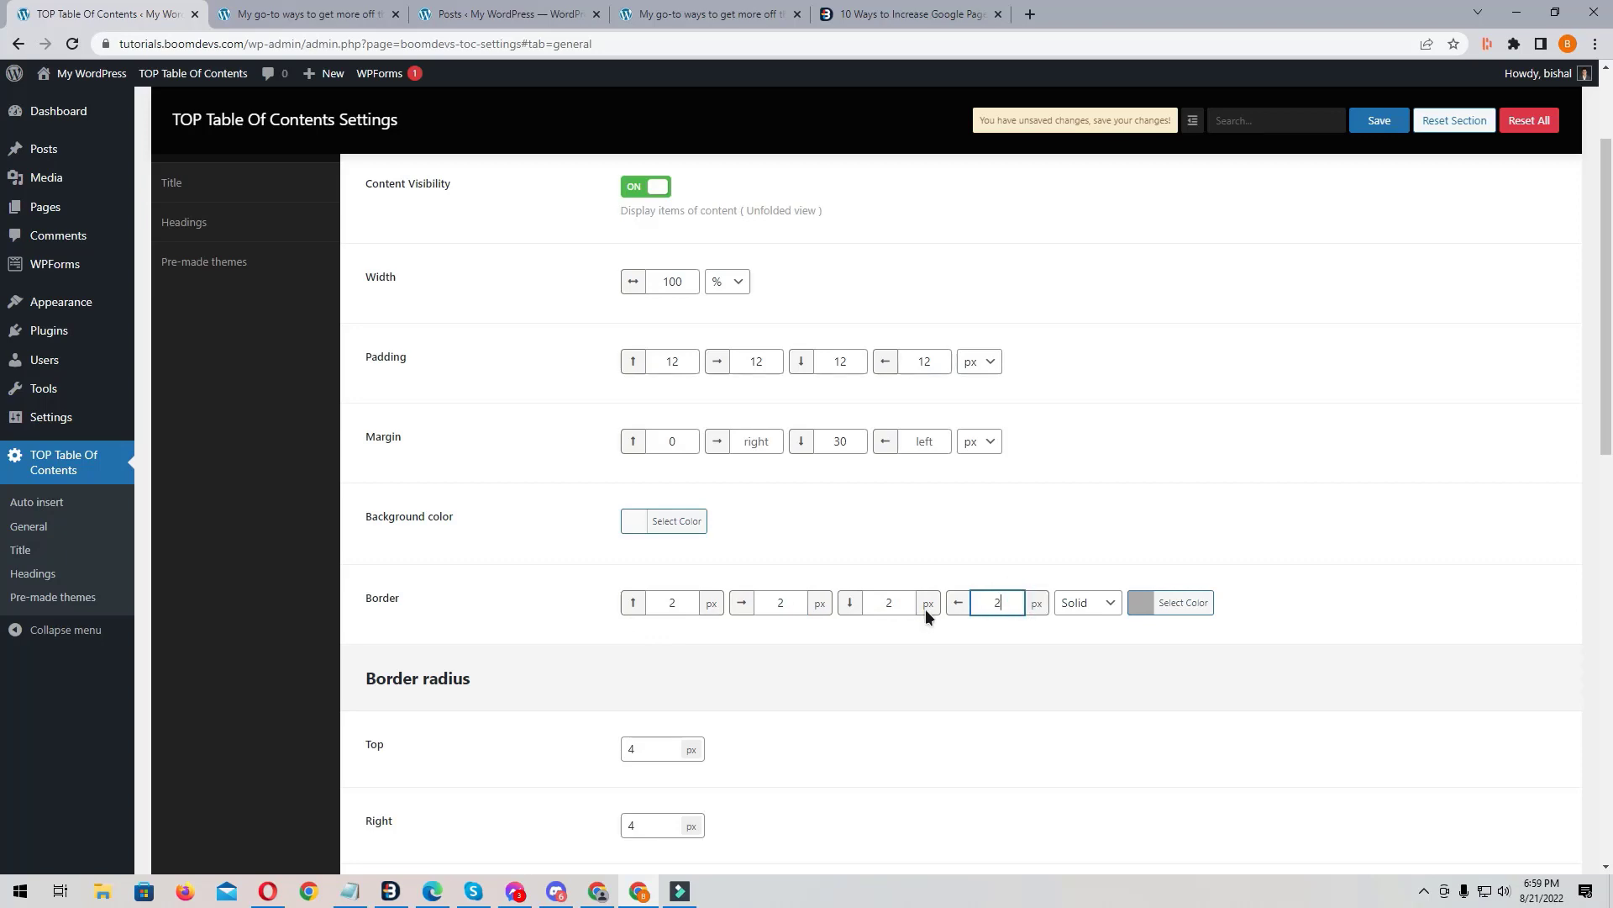
pyautogui.click(1379, 120)
pyautogui.hotkey('ctrl', 'Tab')
pyautogui.press('F5')
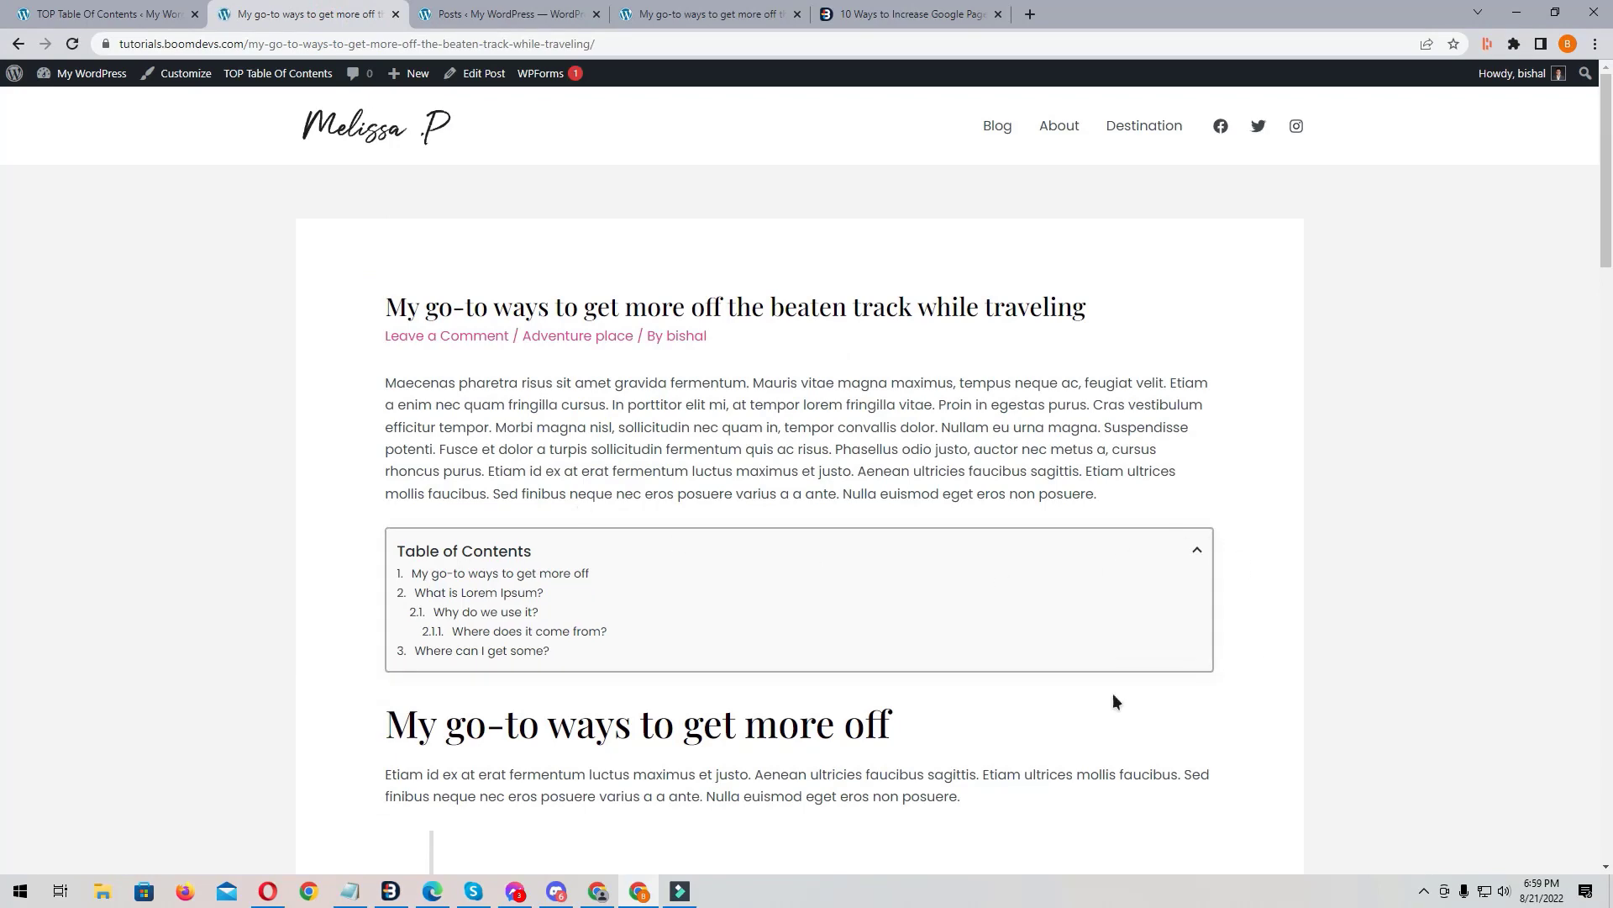
# Step: Return all four border widths to 1 px, compare on the post, and save
pyautogui.click(109, 14)
pyautogui.doubleClick(673, 602)
pyautogui.write('1')
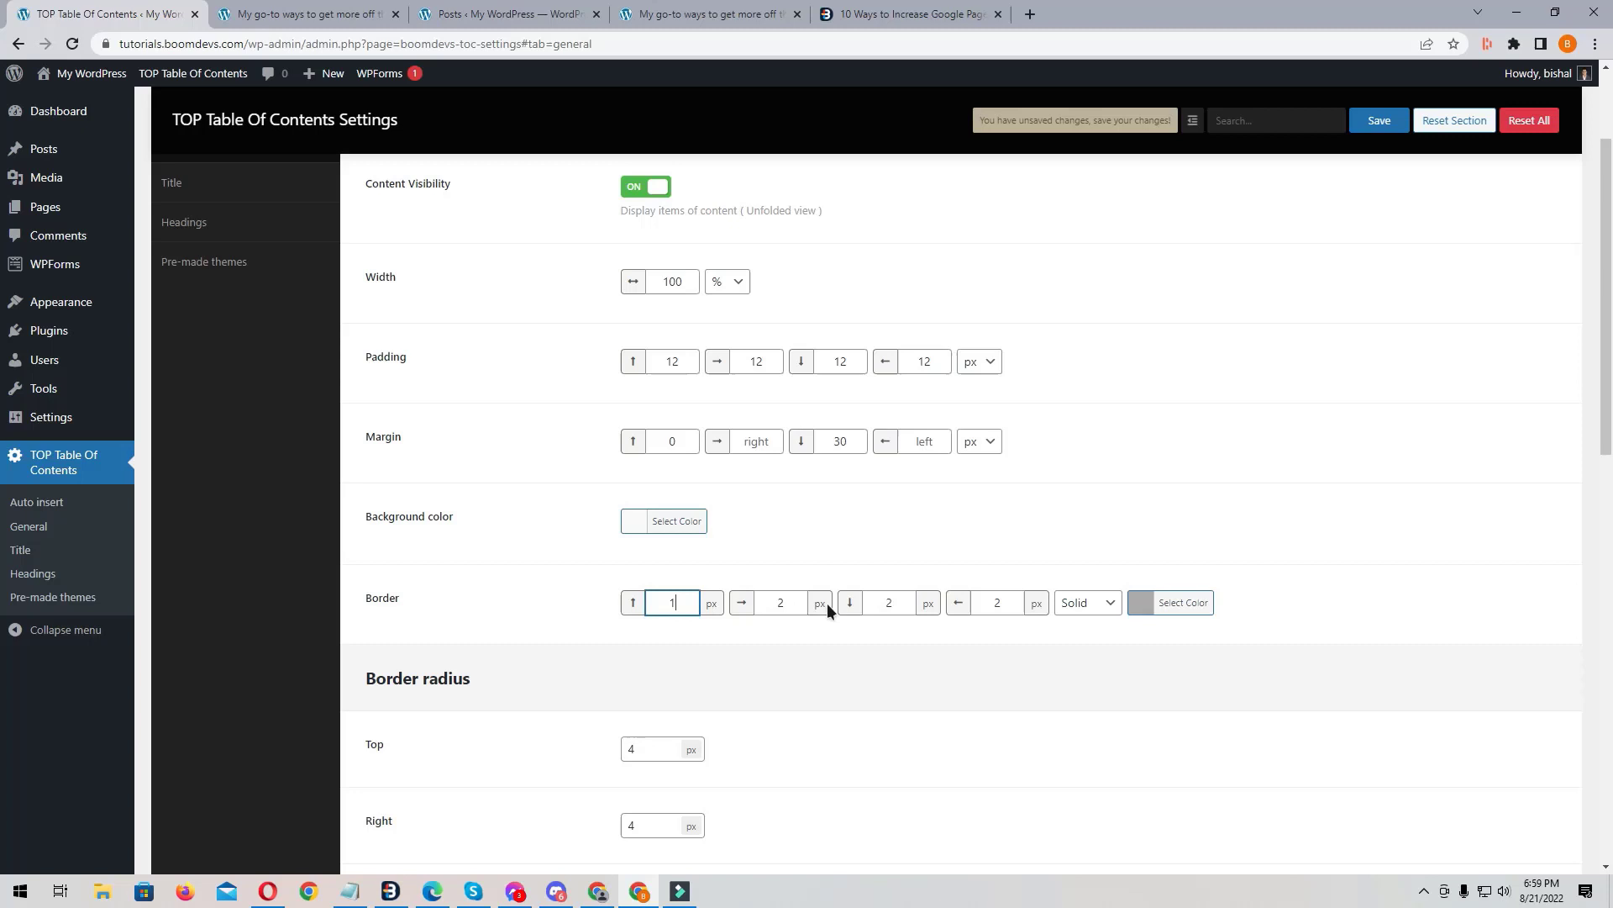
pyautogui.doubleClick(780, 603)
pyautogui.write('1')
pyautogui.doubleClick(889, 602)
pyautogui.write('1')
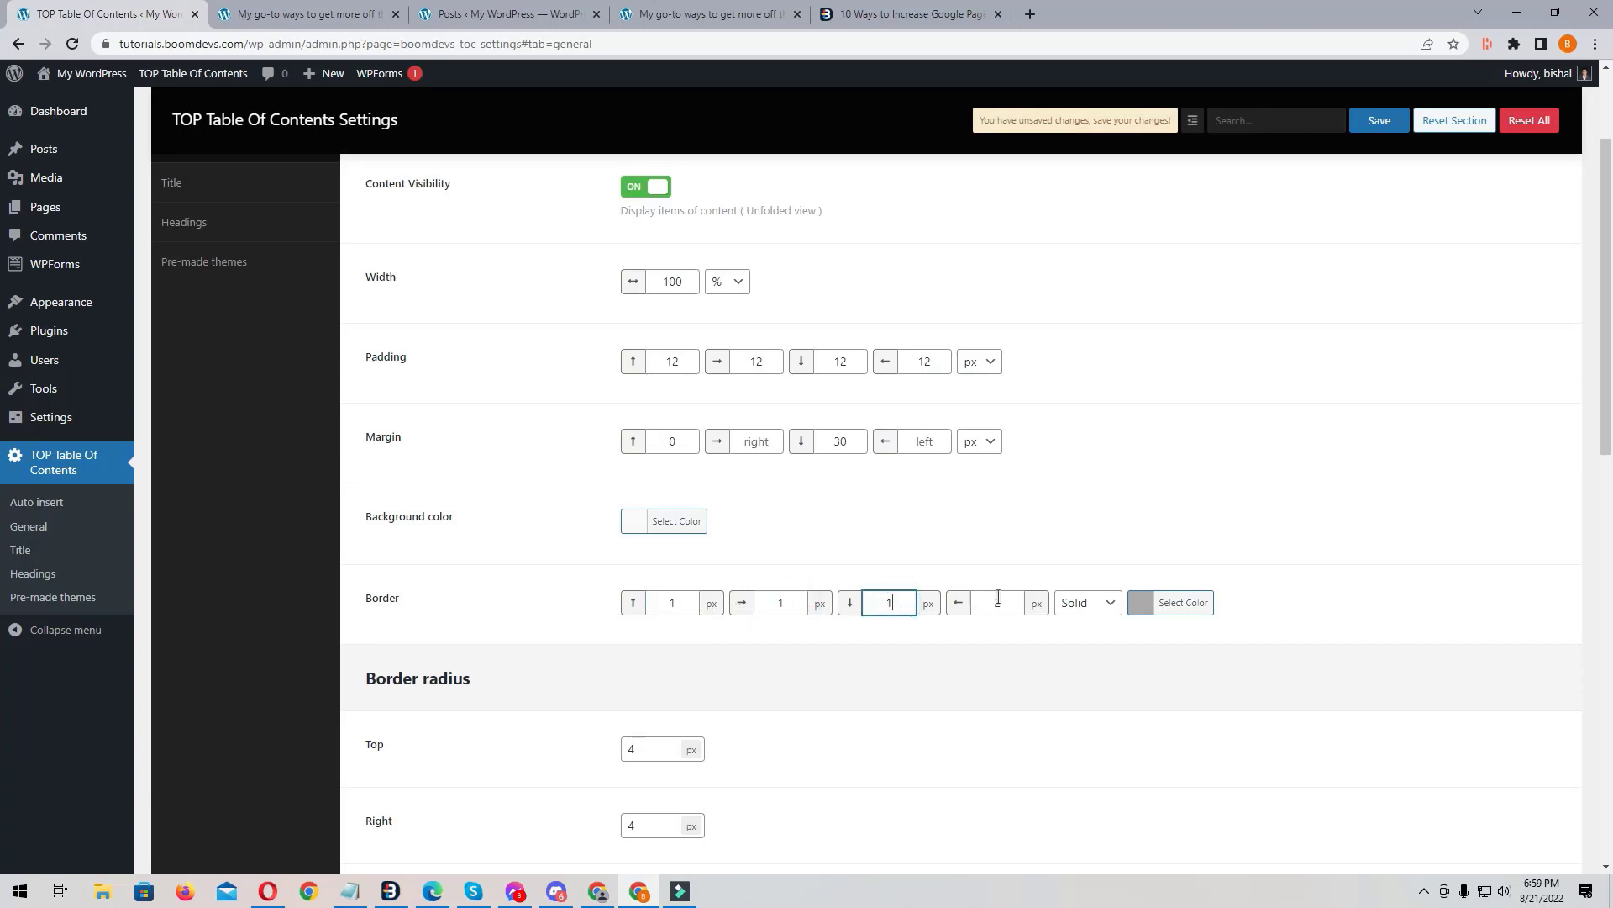
pyautogui.doubleClick(998, 603)
pyautogui.write('1')
pyautogui.scroll(-3, 666, 657)
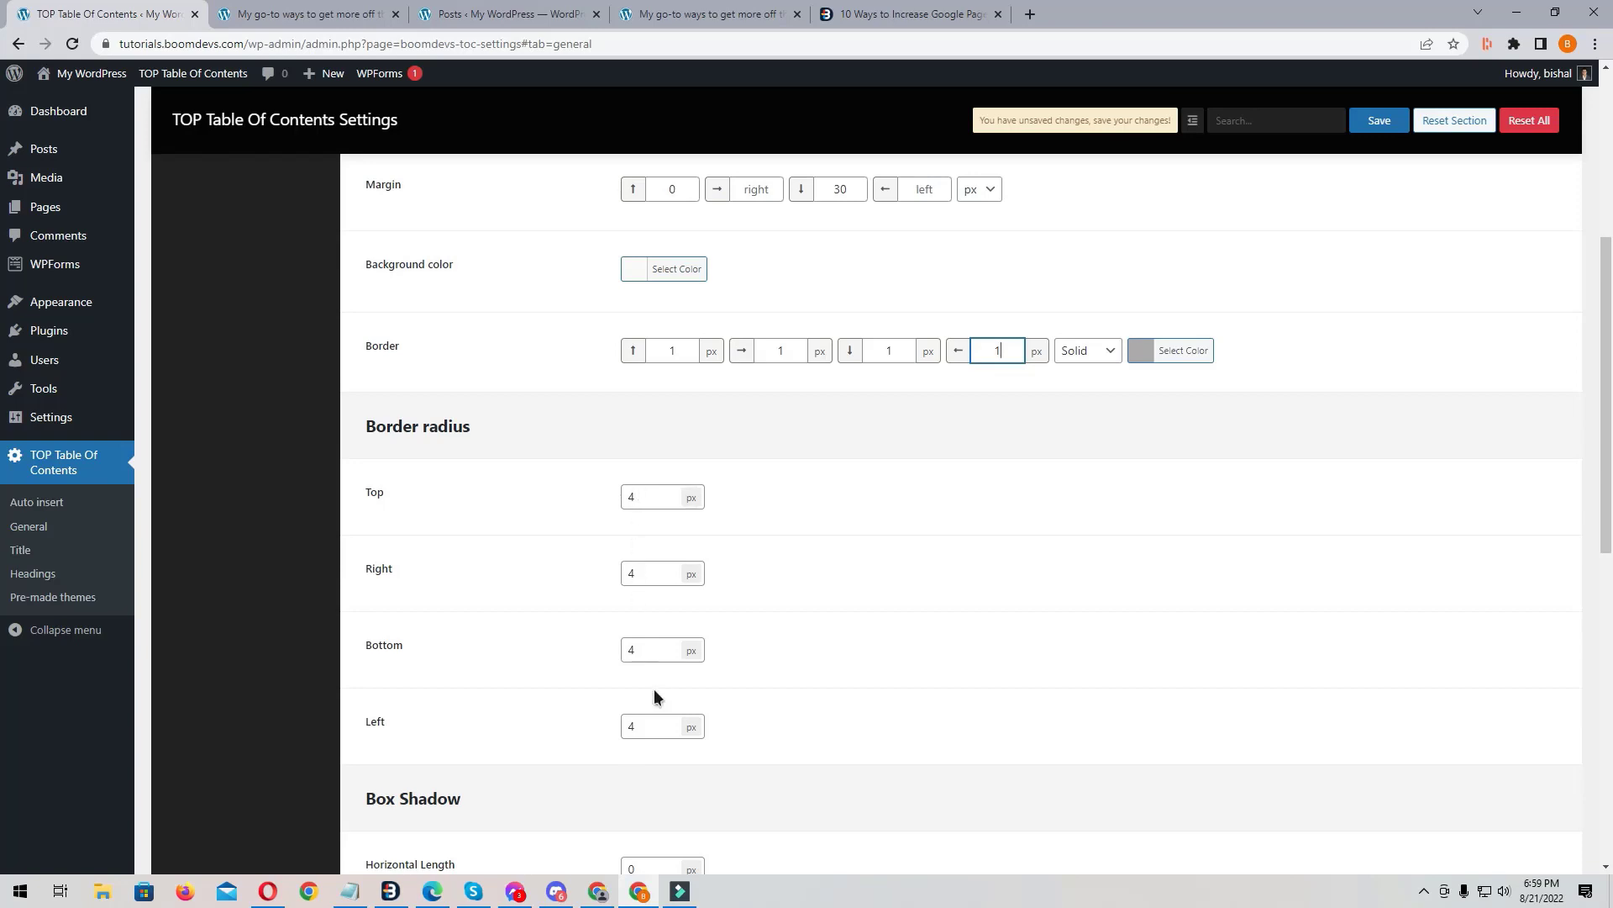
pyautogui.click(327, 15)
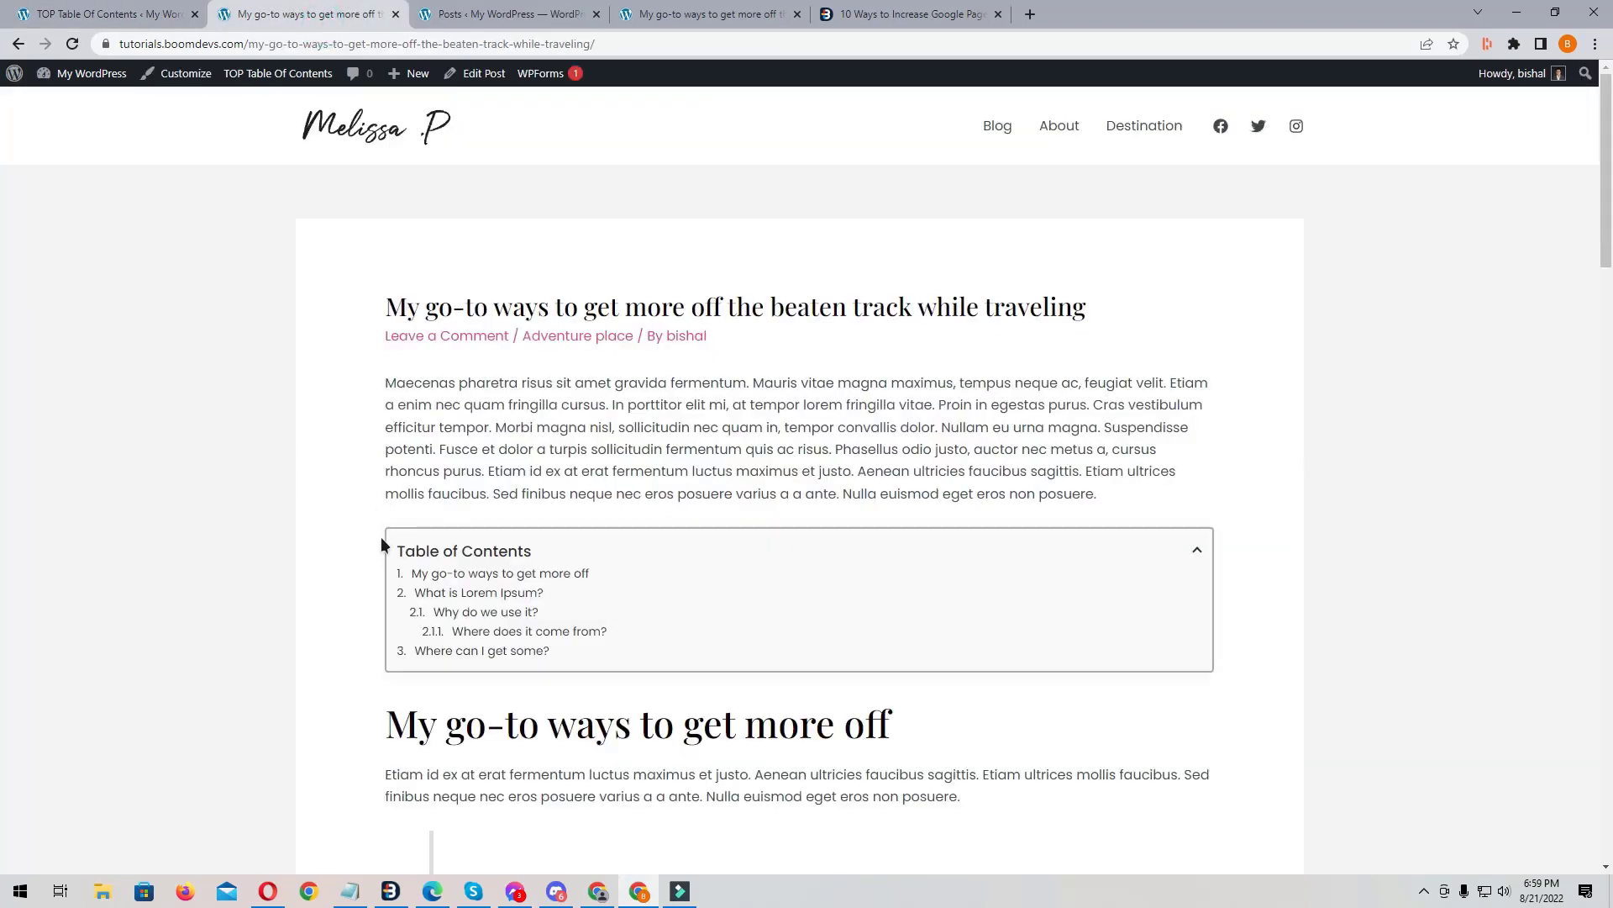
pyautogui.click(105, 15)
pyautogui.click(1378, 120)
# Step: Check the post's contents, then locate Generator configuration and its Top level heading option
pyautogui.scroll(-4, 812, 508)
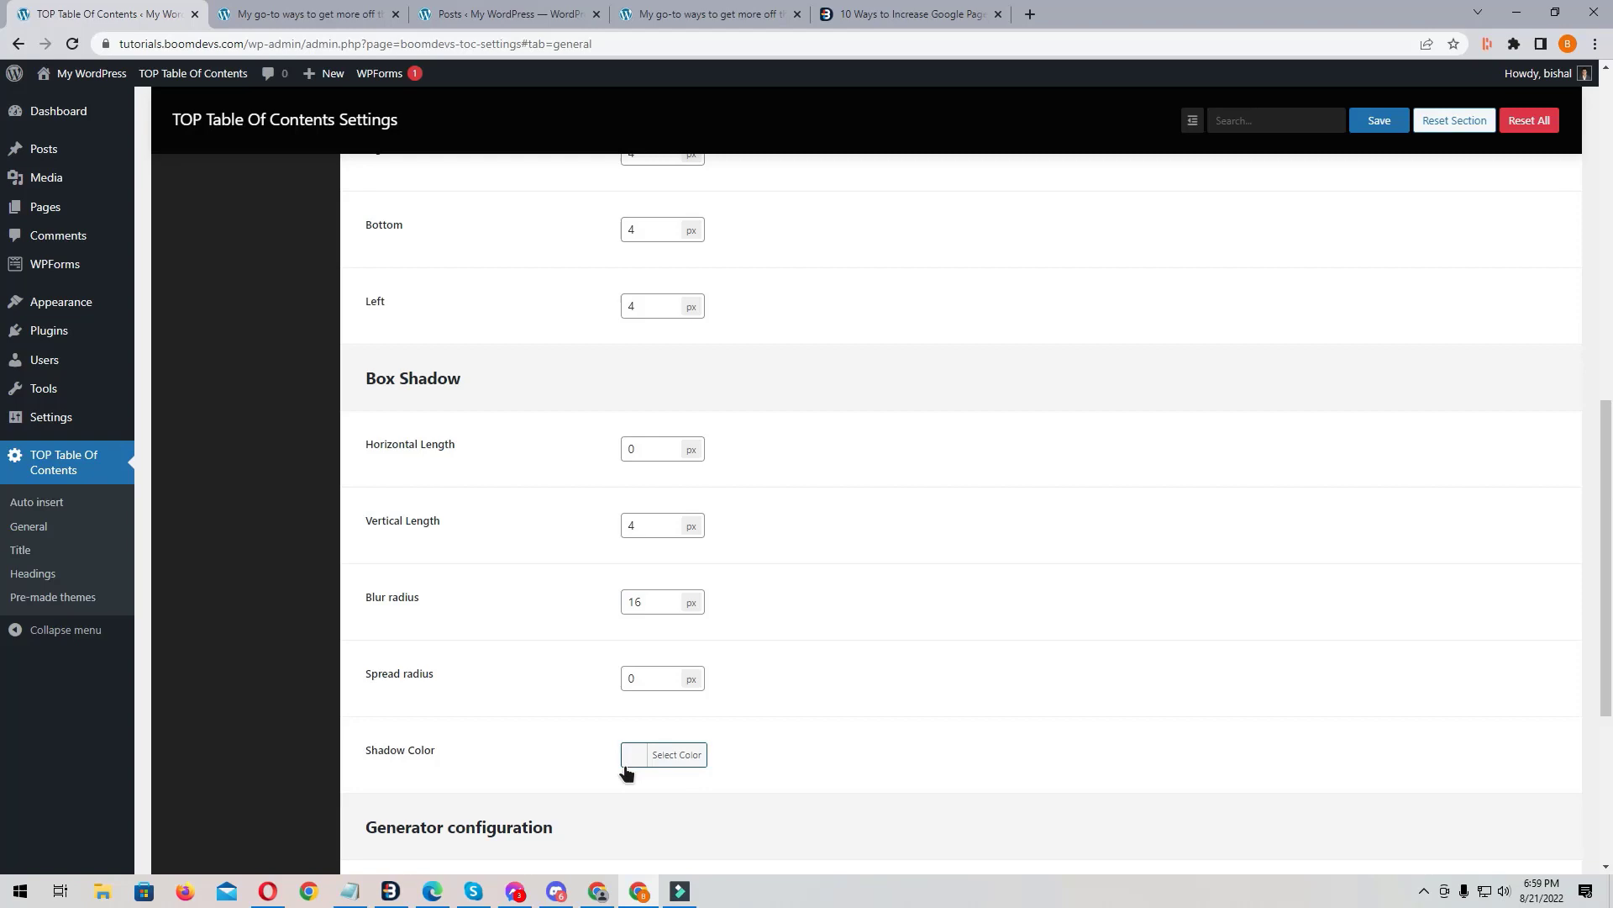
pyautogui.click(311, 14)
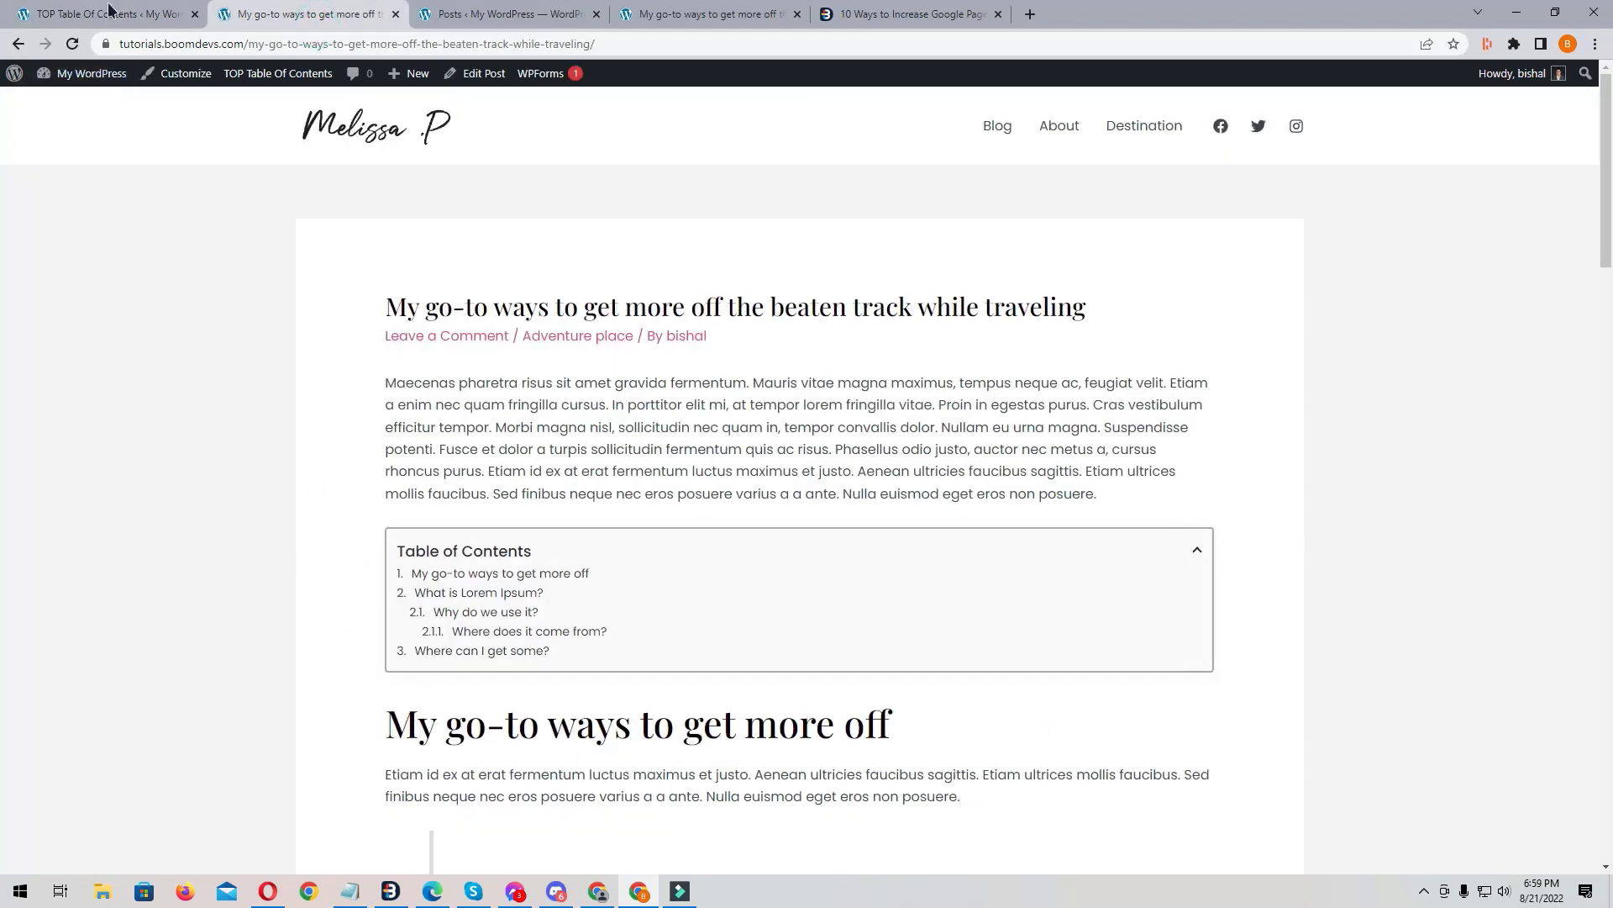
pyautogui.hotkey('ctrl', 'shift', 'Tab')
pyautogui.scroll(-4, 696, 714)
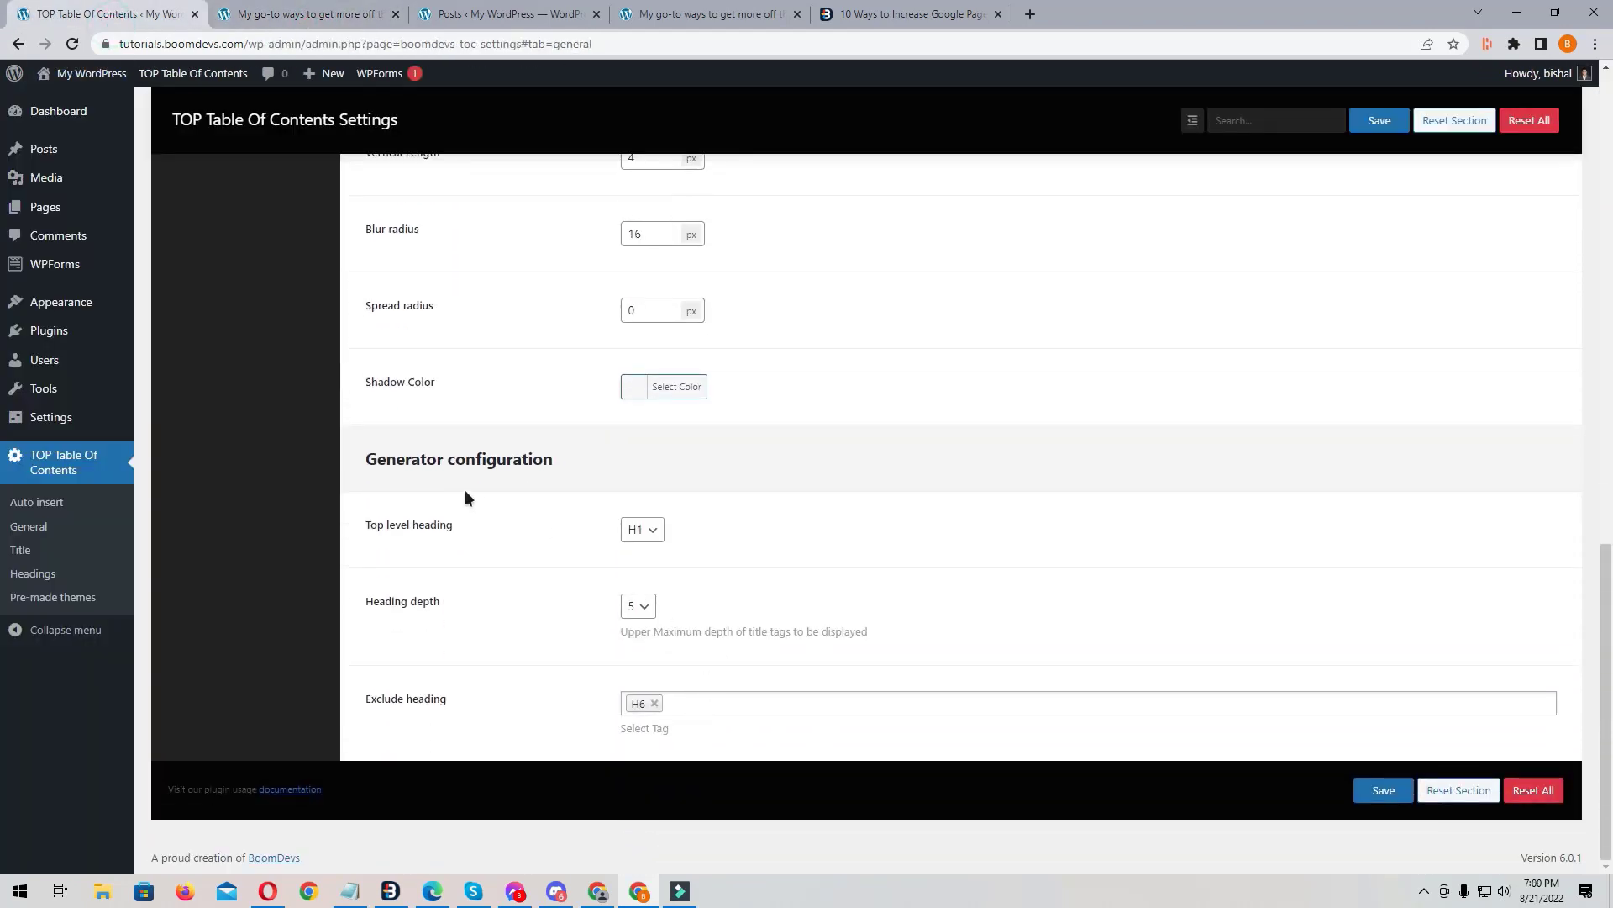
pyautogui.moveTo(555, 460); pyautogui.dragTo(366, 458)
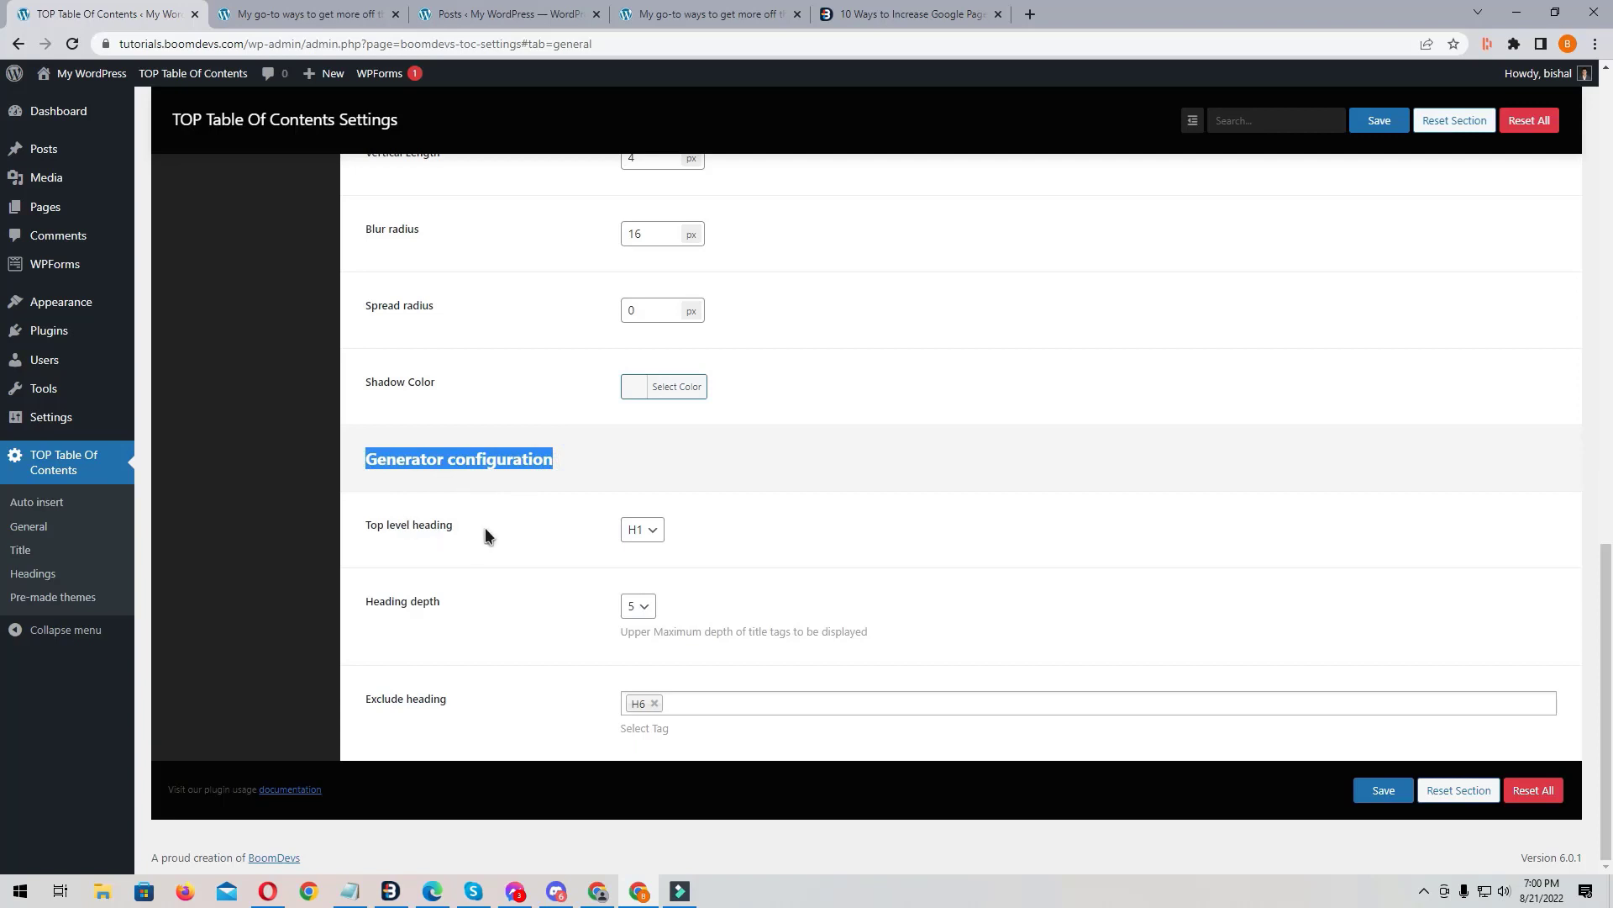
pyautogui.moveTo(486, 522); pyautogui.dragTo(348, 522)
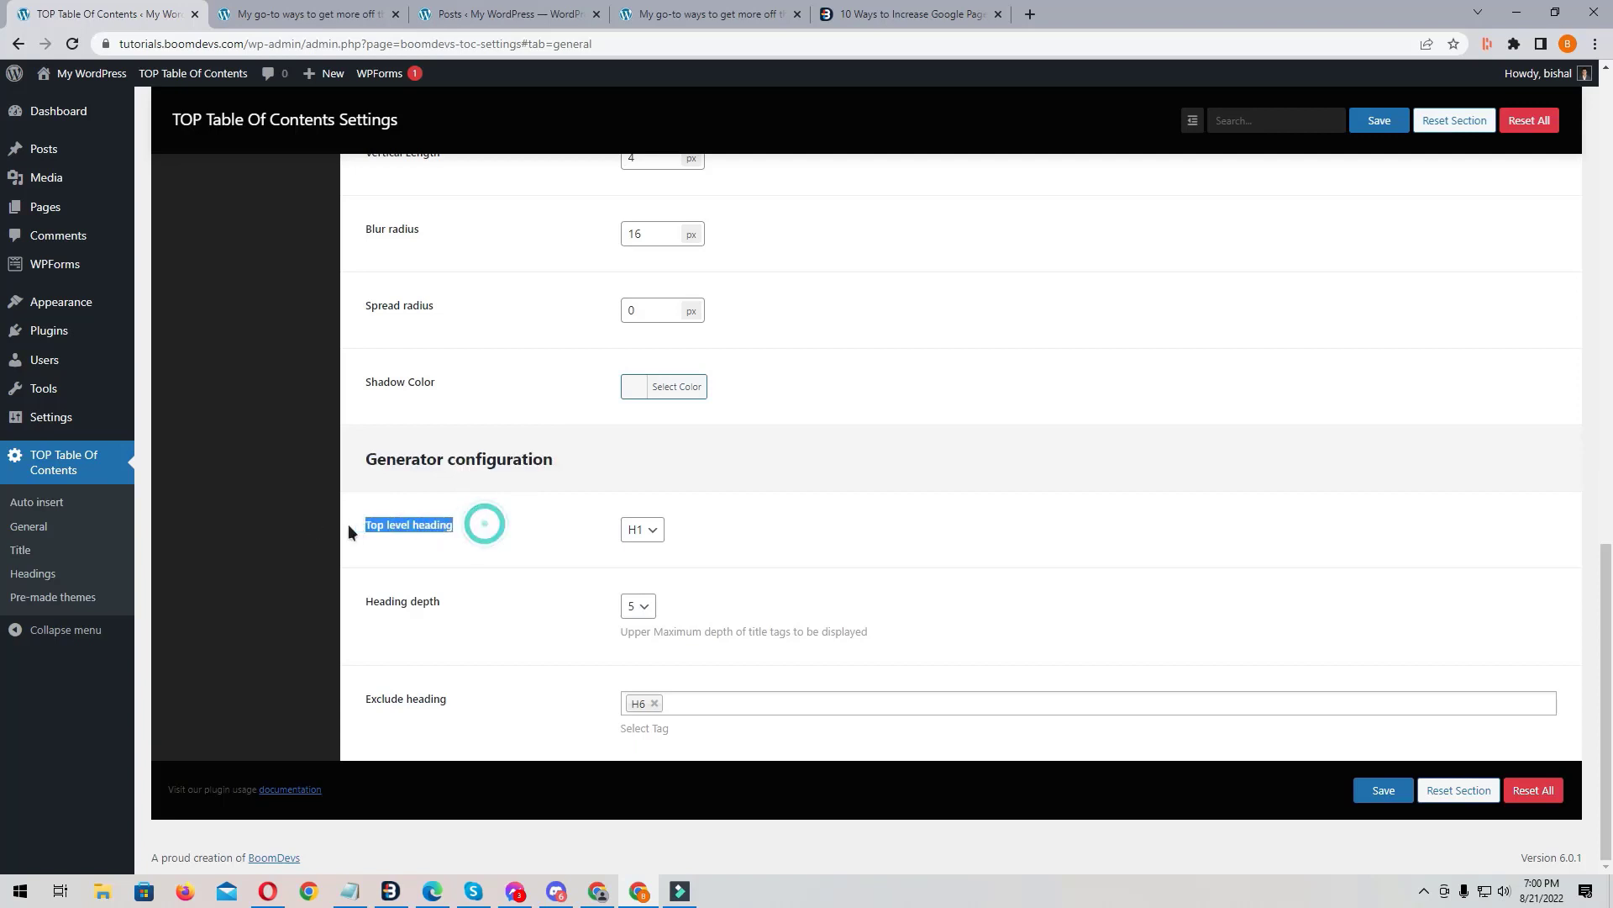
# Step: Try H3 as the top level heading, switch it back to H1, and save
pyautogui.click(637, 532)
pyautogui.click(728, 523)
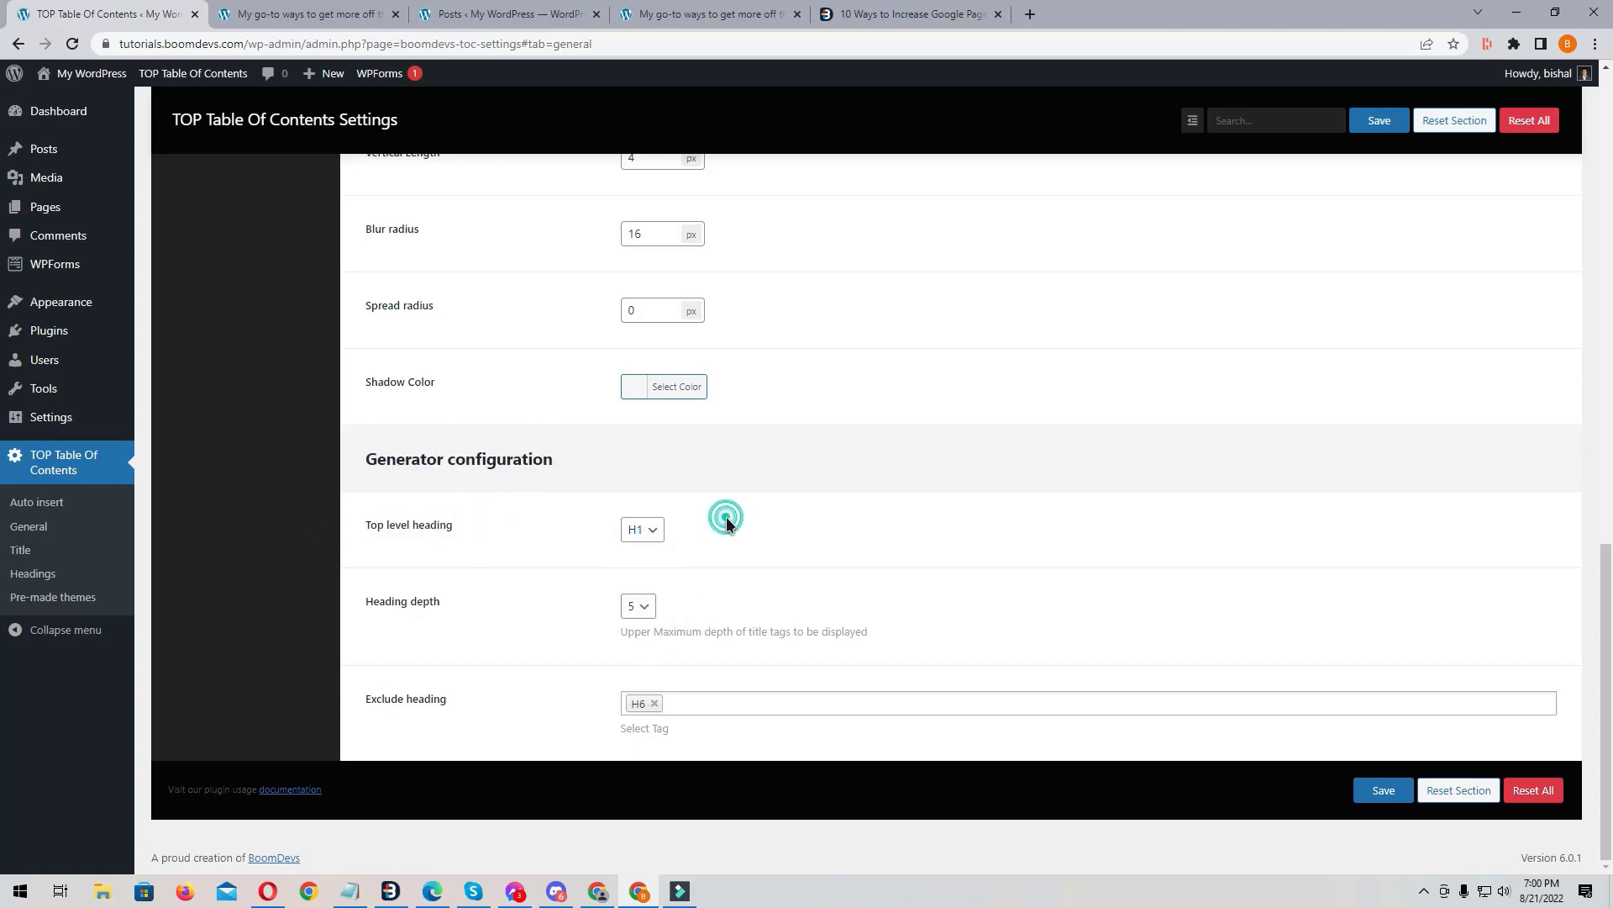
pyautogui.click(652, 528)
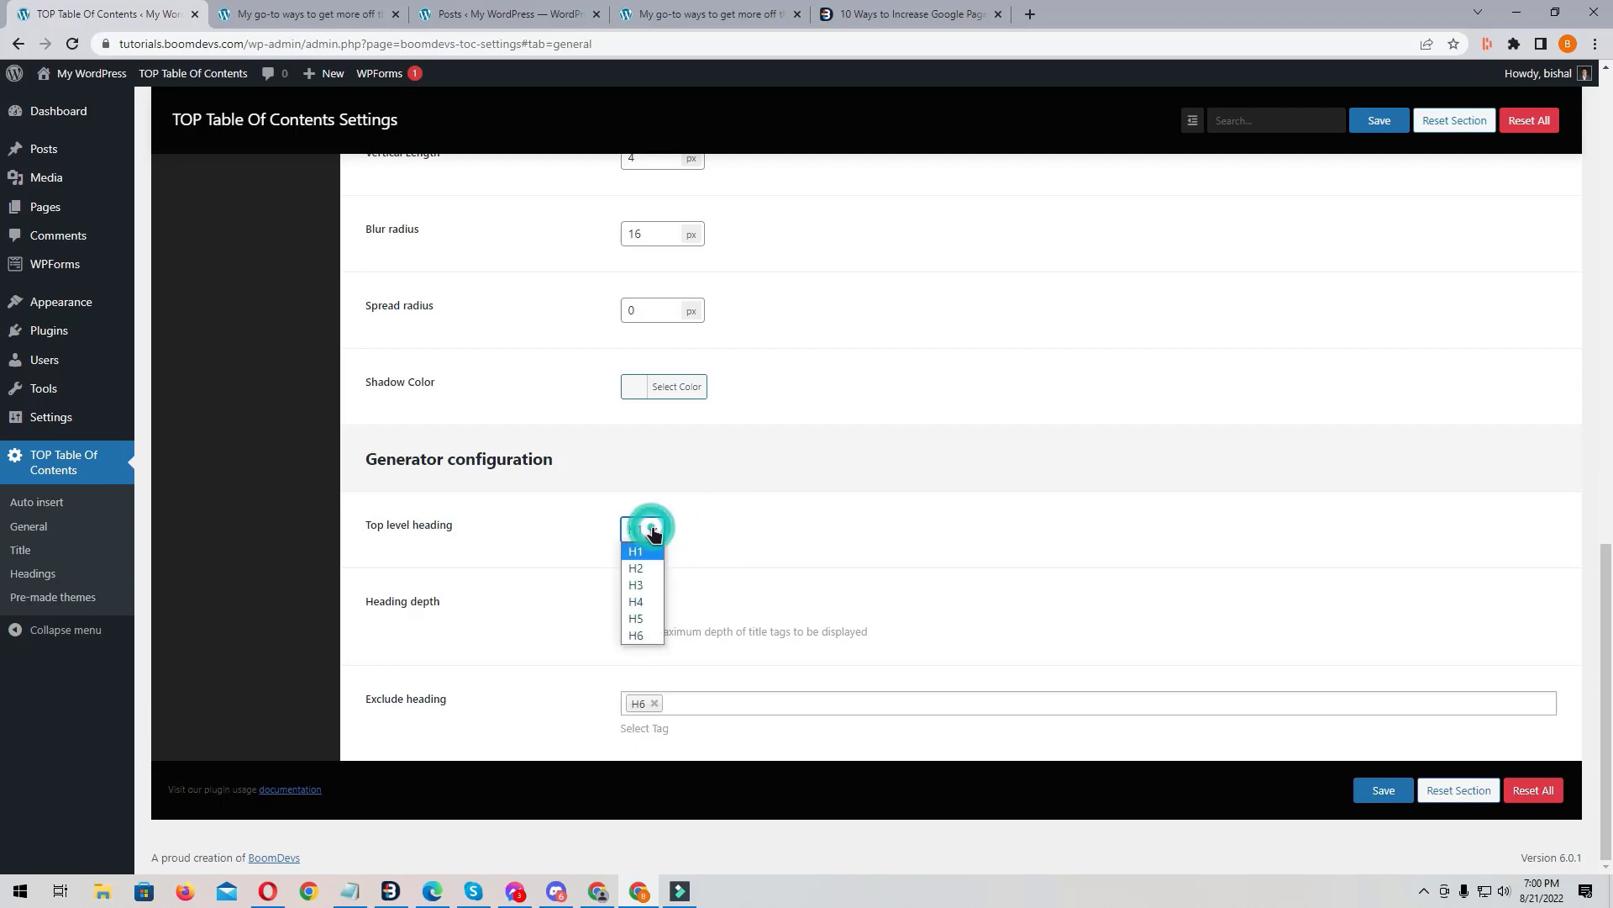
pyautogui.click(654, 529)
pyautogui.click(652, 528)
pyautogui.click(641, 582)
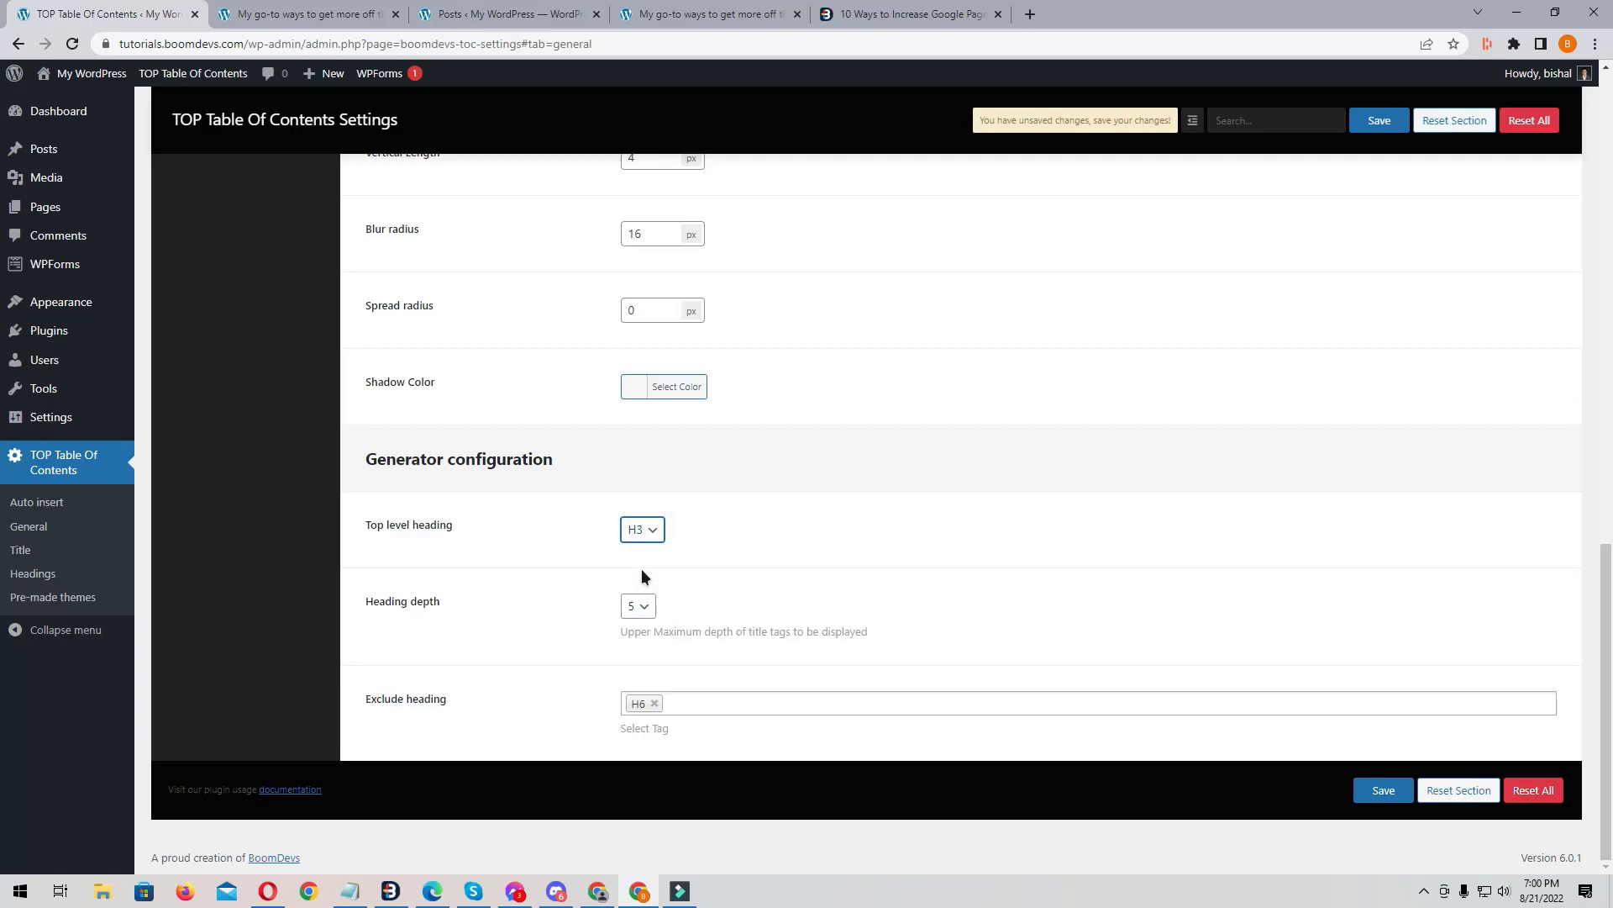
pyautogui.click(641, 529)
pyautogui.click(644, 547)
pyautogui.scroll(15, 554, 601)
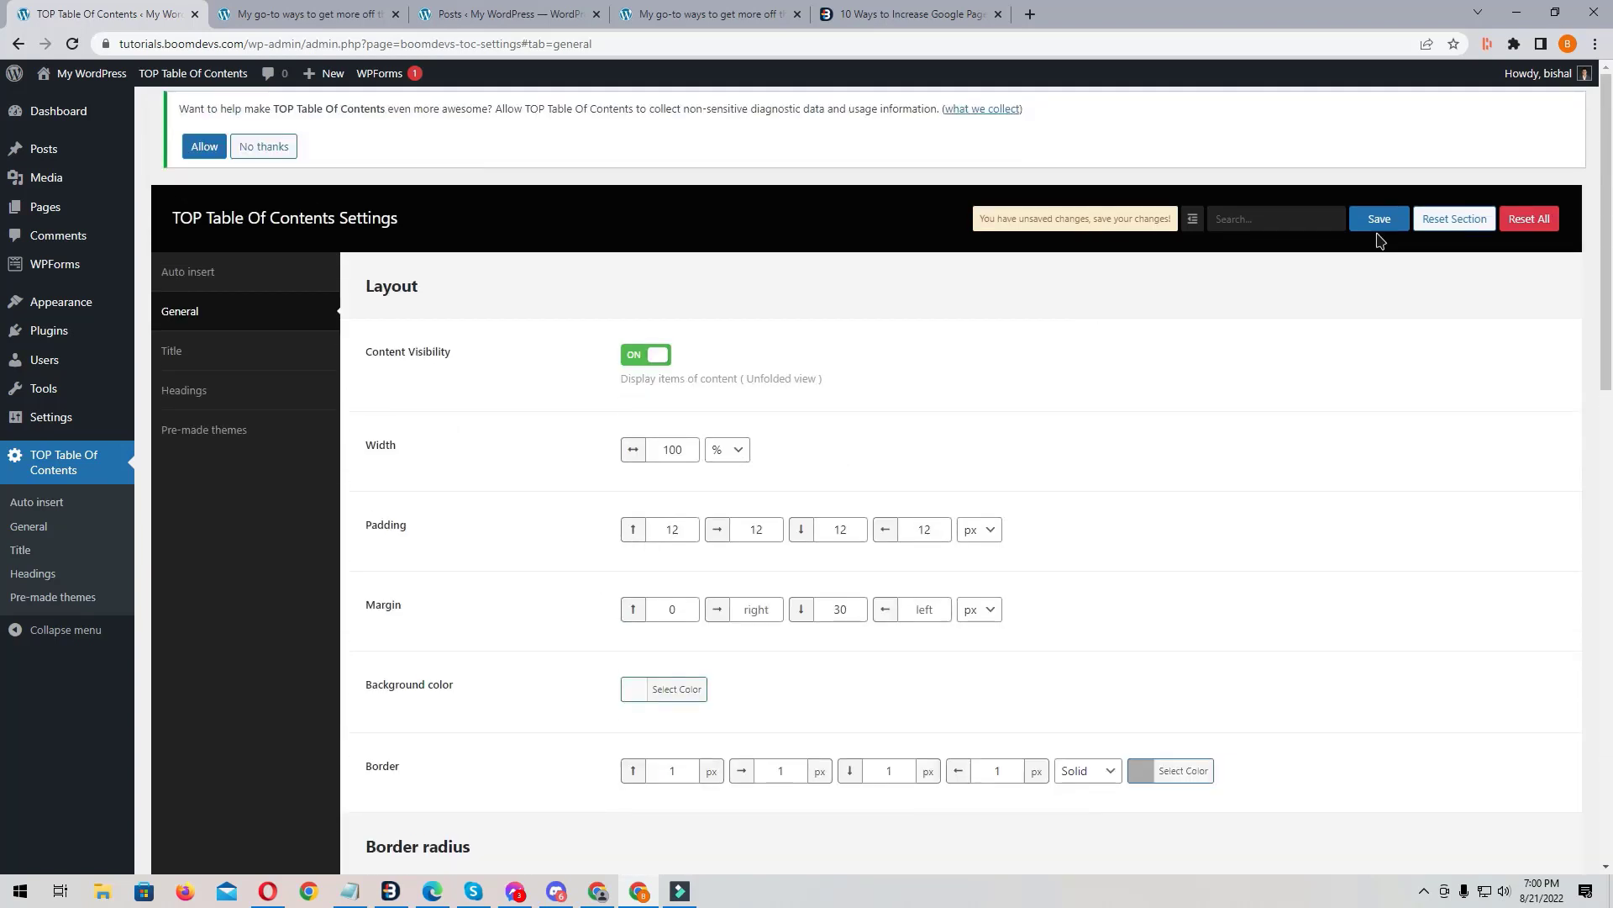
pyautogui.click(1378, 223)
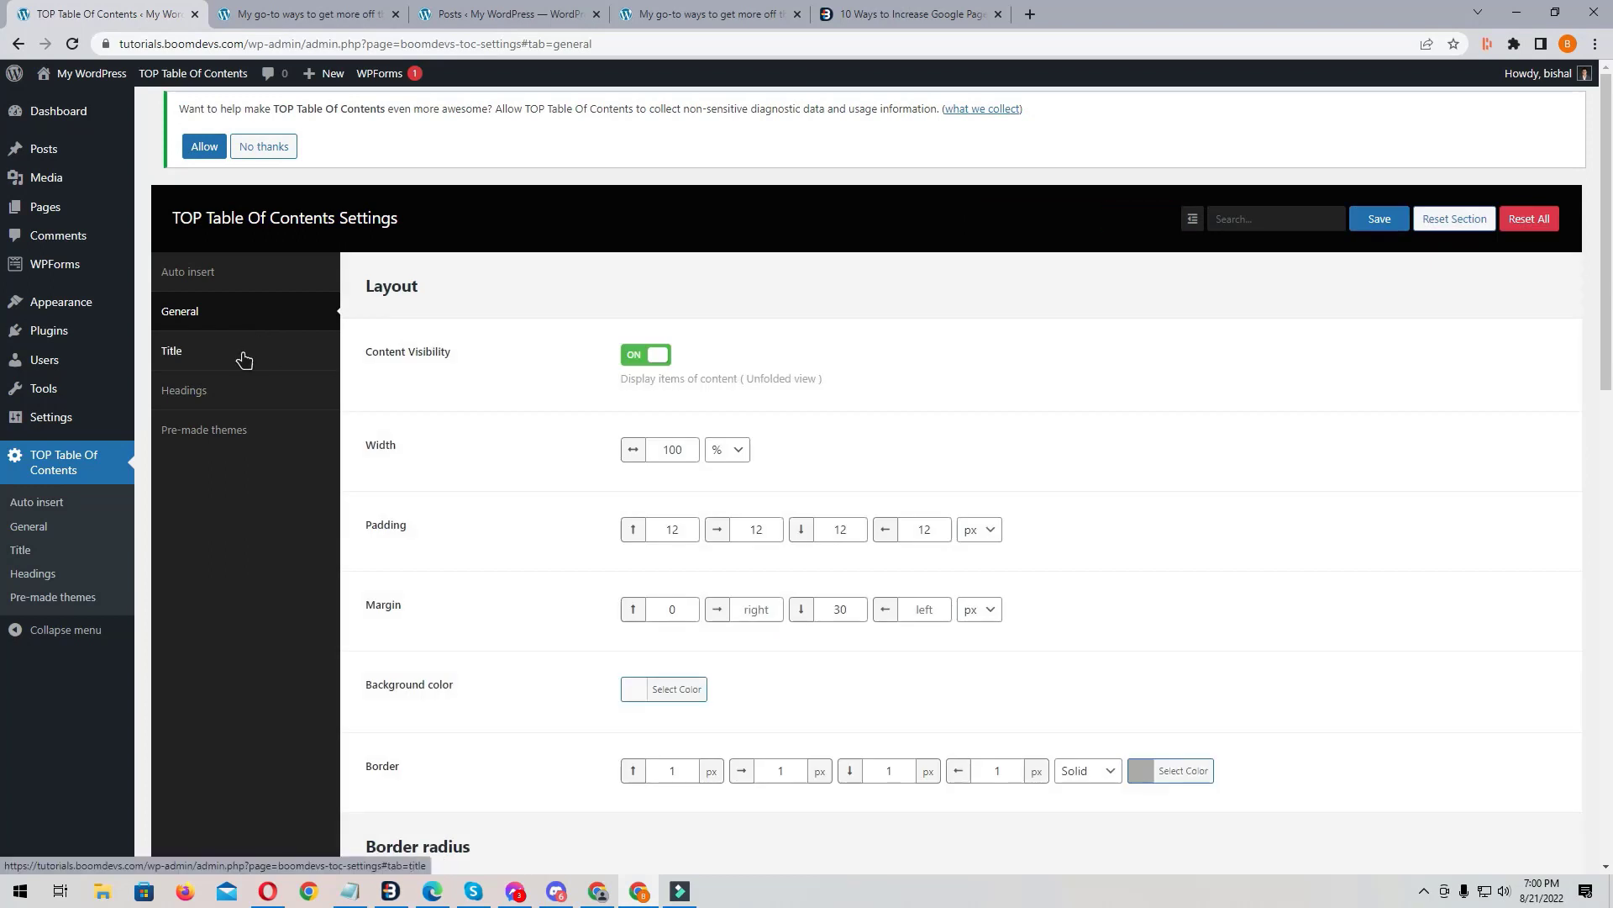
# Step: Turn Show title off in the Title settings, save, and reload the post to confirm
pyautogui.click(243, 360)
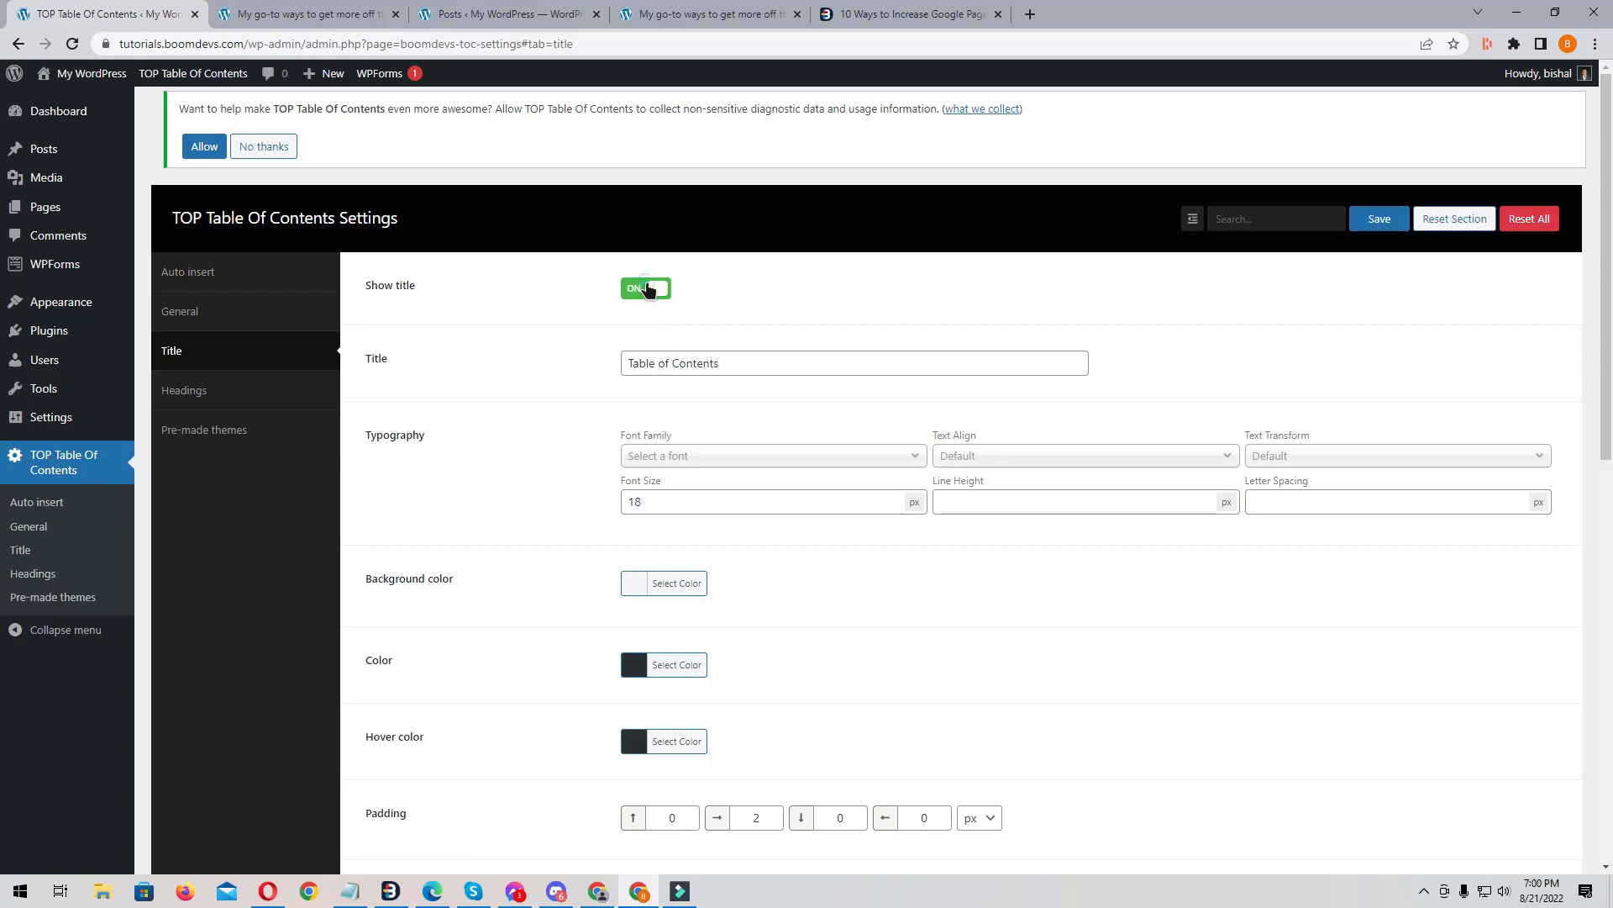
pyautogui.click(647, 288)
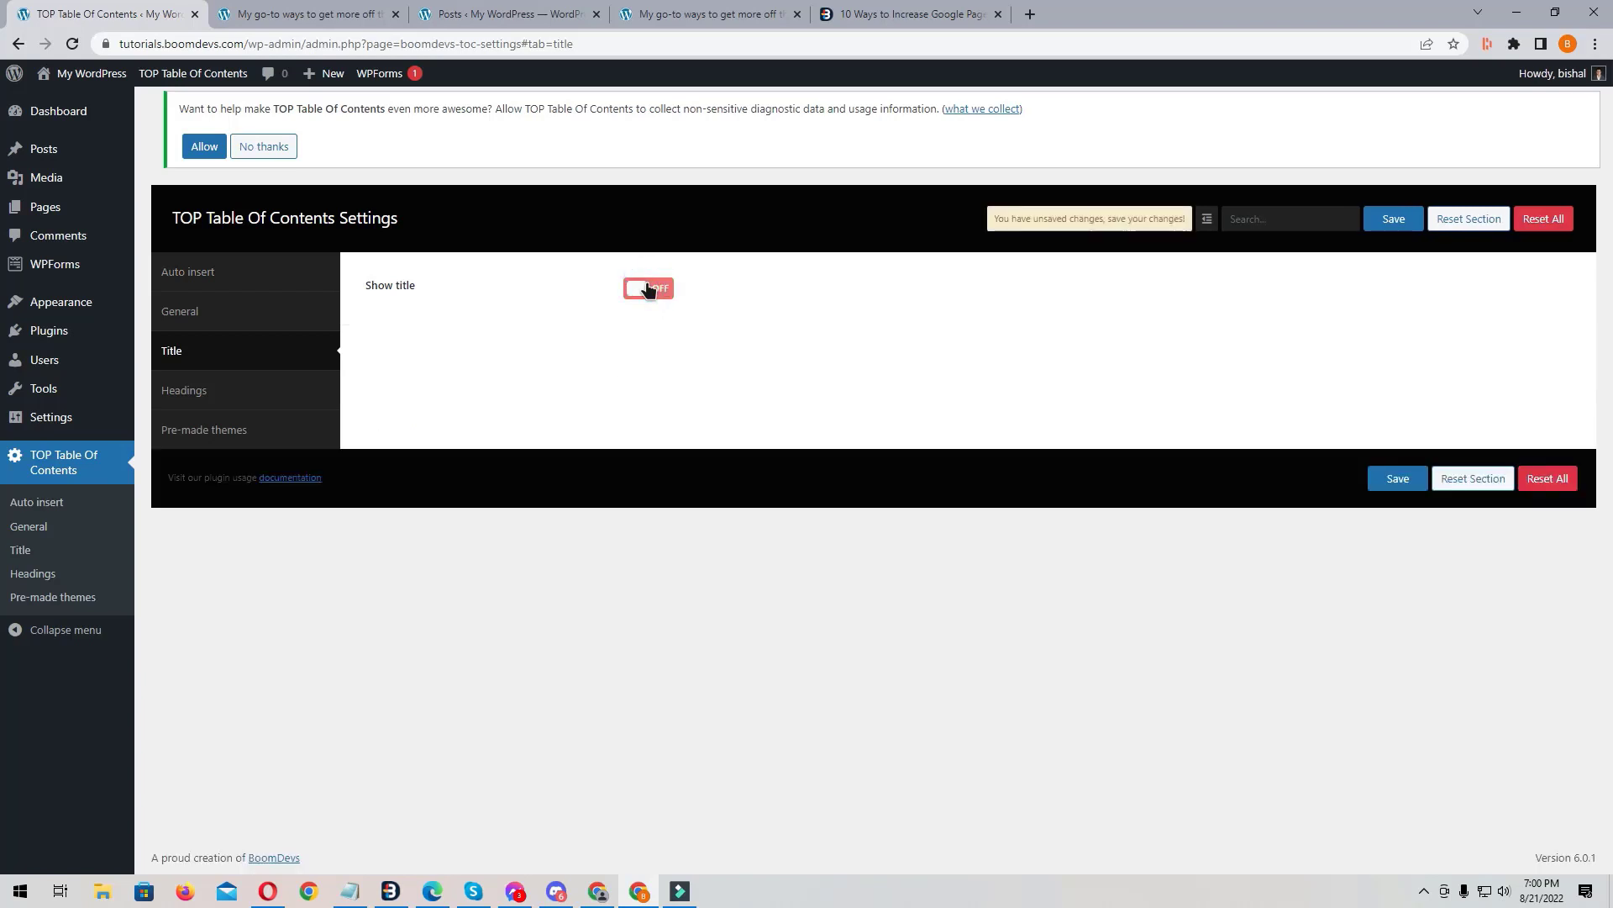
pyautogui.click(1392, 219)
pyautogui.click(311, 14)
pyautogui.press('F5')
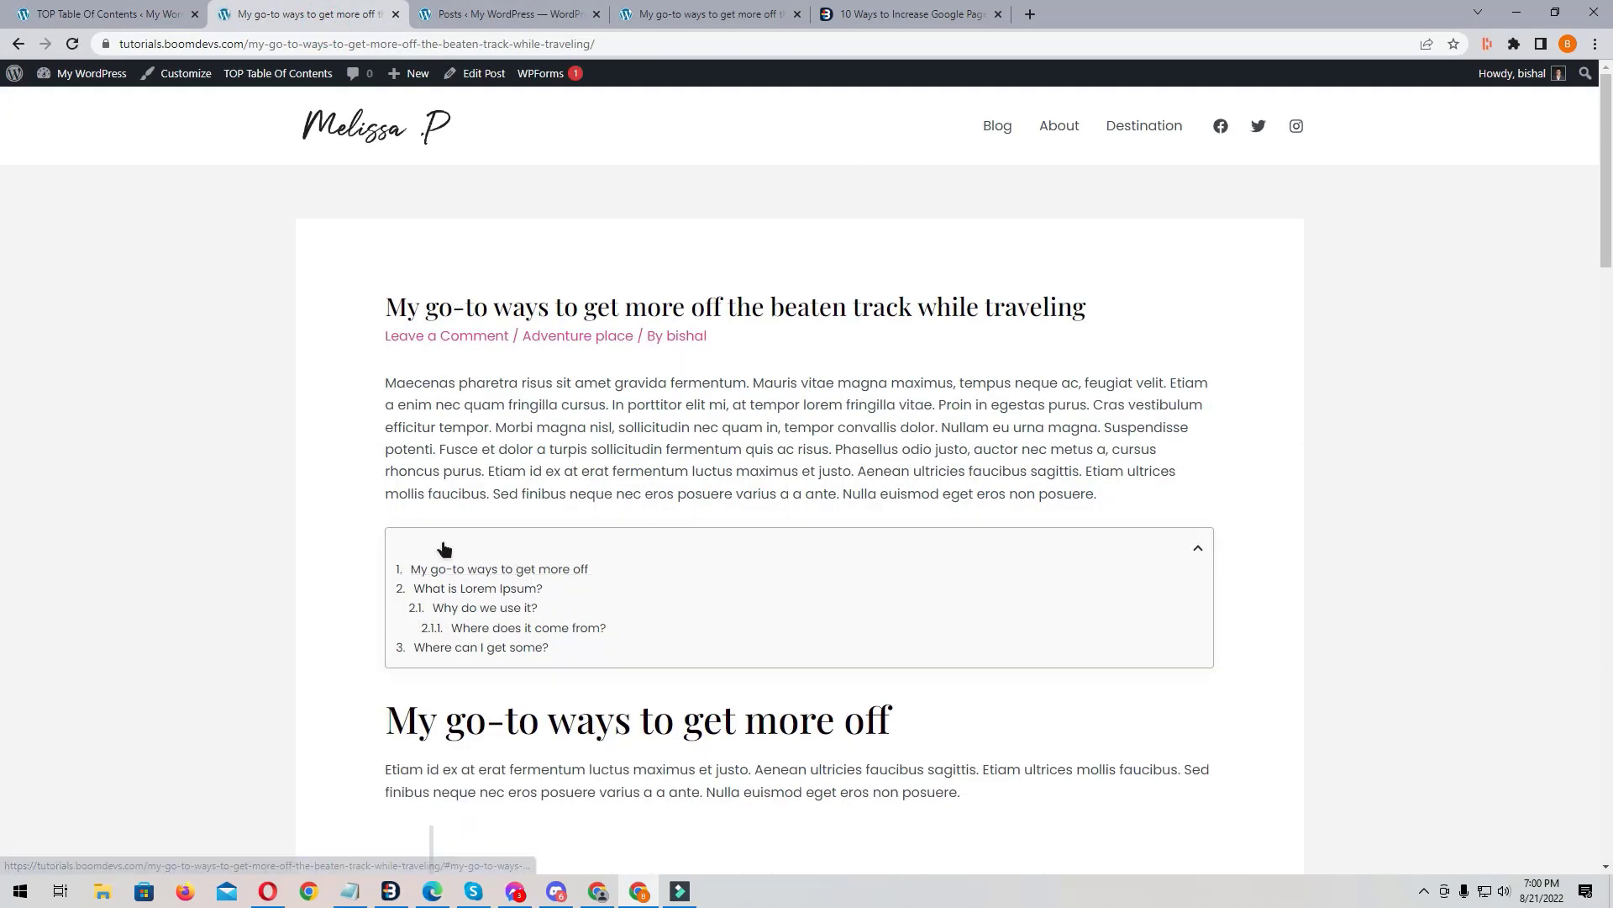
# Step: Turn Show title back on for the table of contents
pyautogui.click(119, 17)
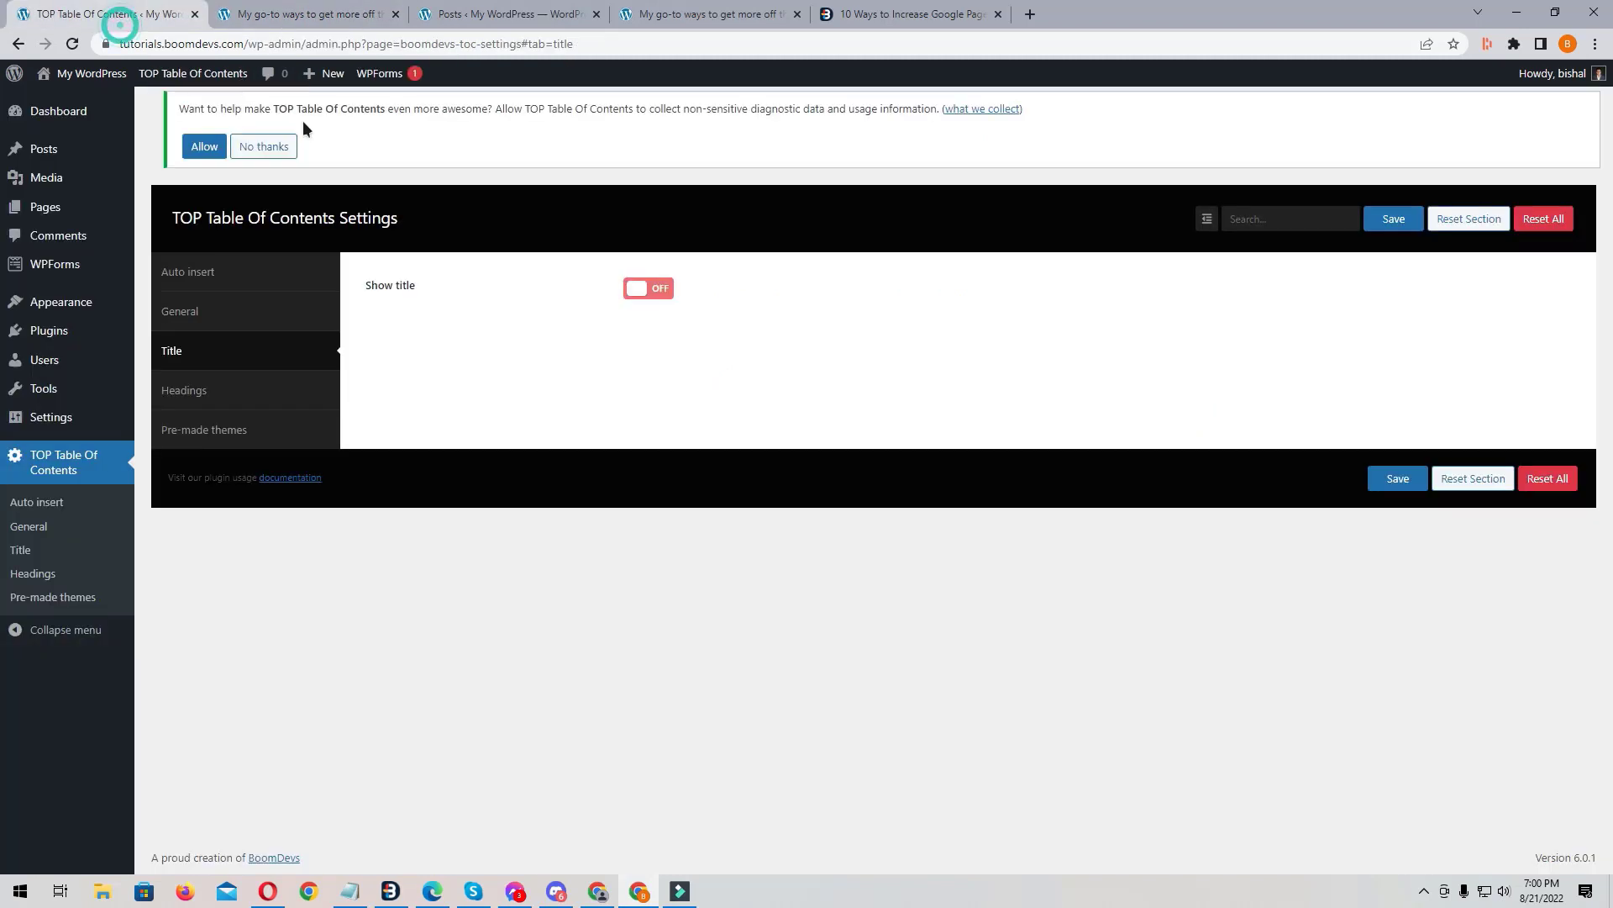
pyautogui.click(647, 288)
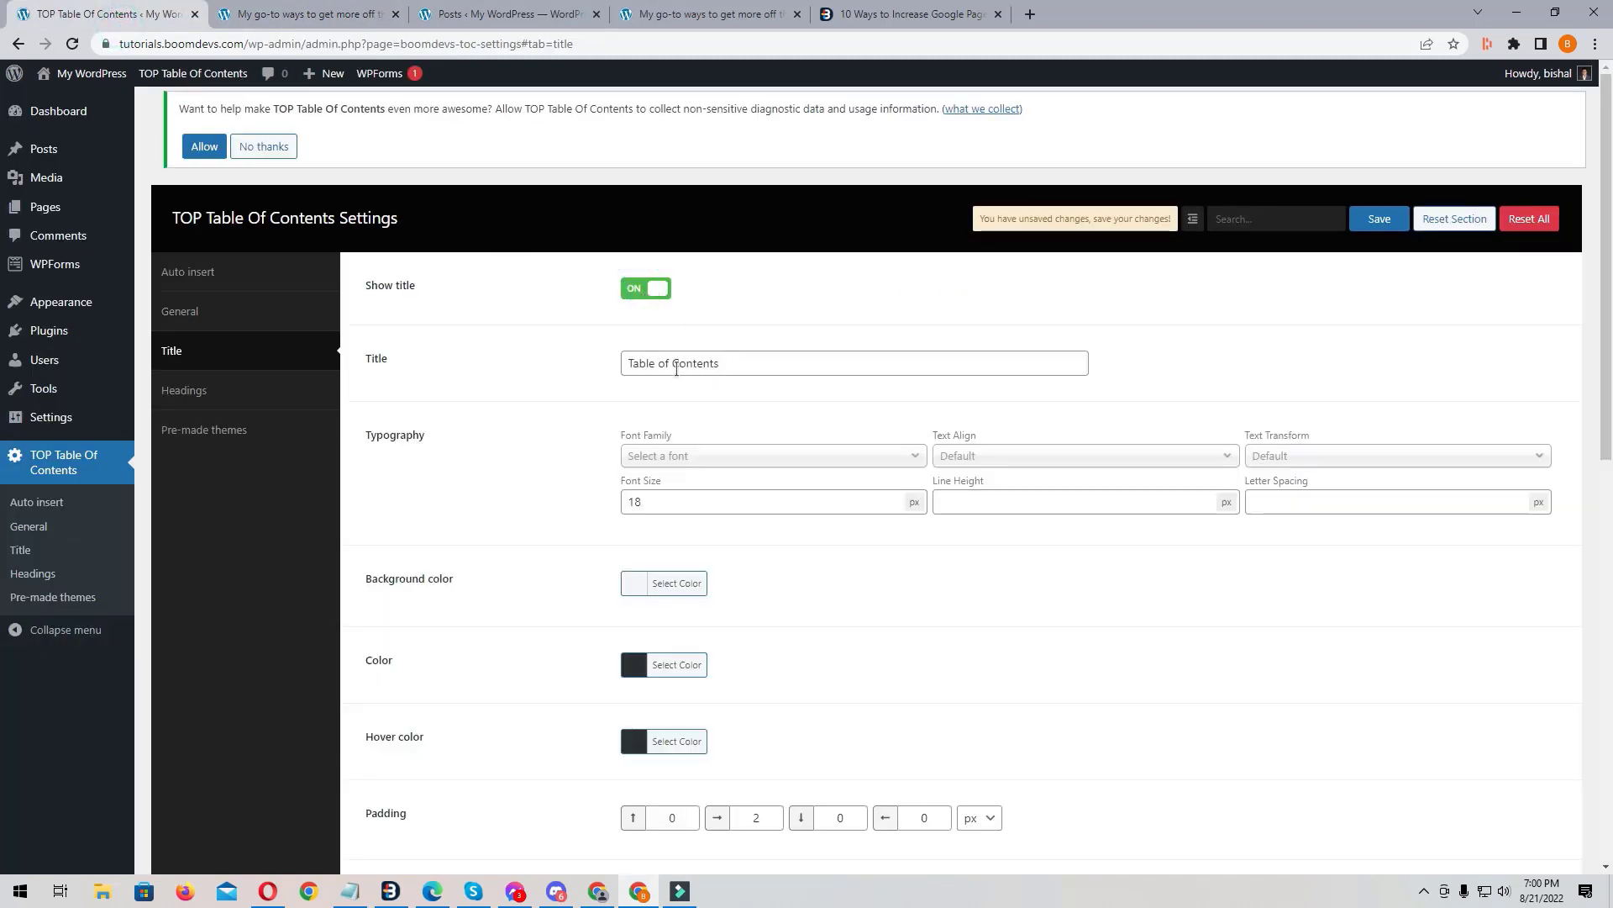
pyautogui.click(659, 364)
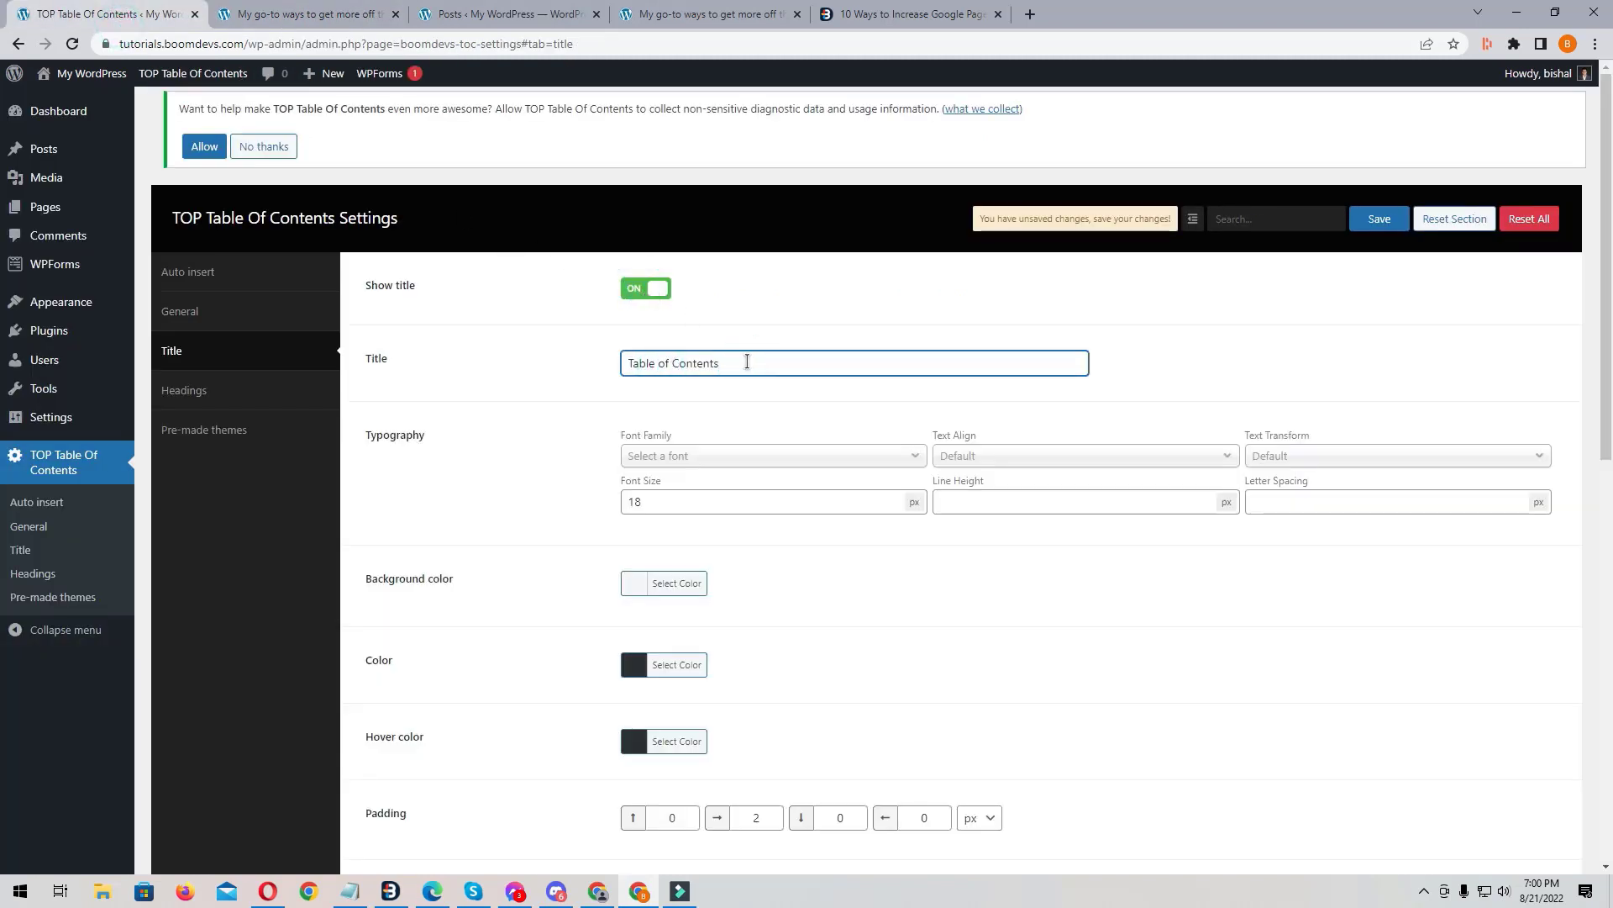
pyautogui.scroll(-1, 746, 362)
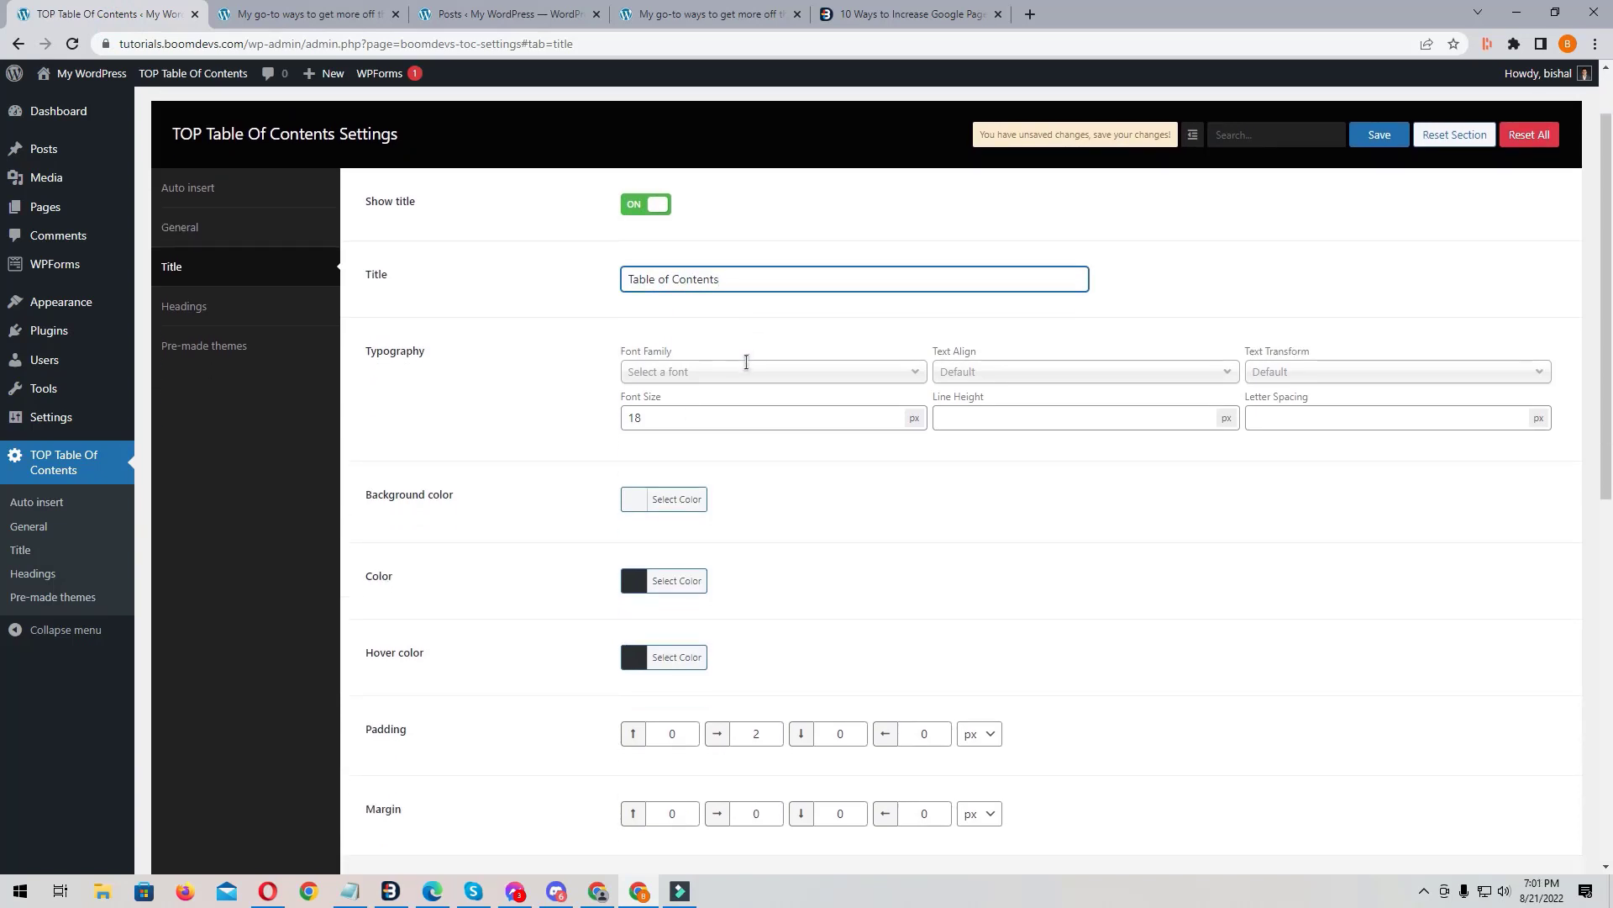
# Step: Set the title font size to 18 px after previewing the post, and save
pyautogui.moveTo(684, 417); pyautogui.dragTo(614, 424)
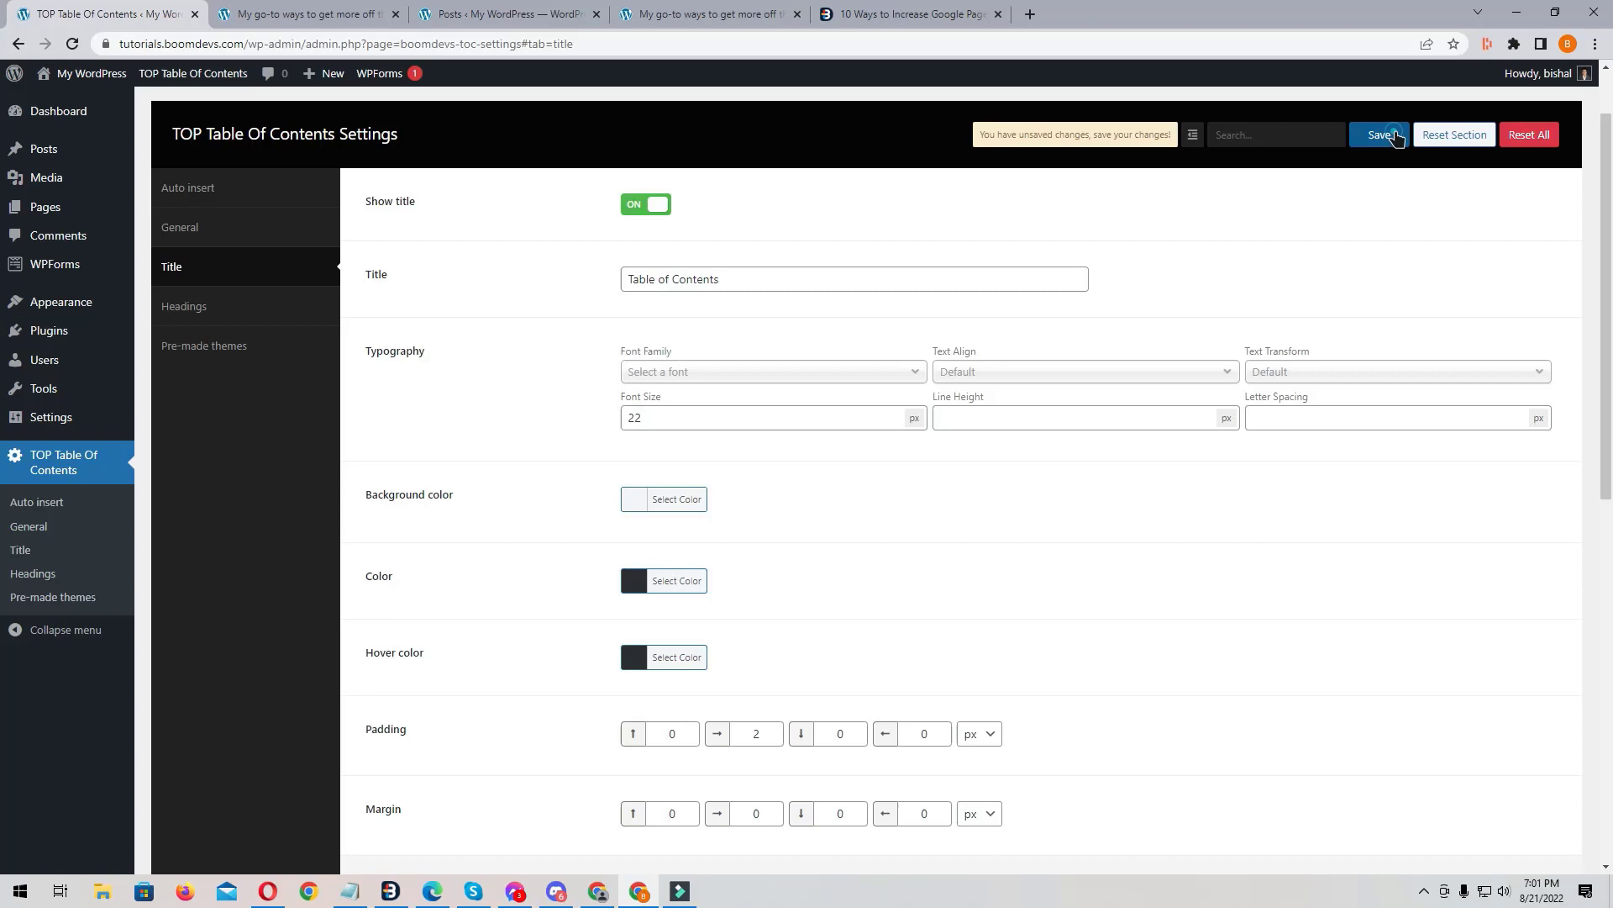
pyautogui.hotkey('ctrl', 'Tab')
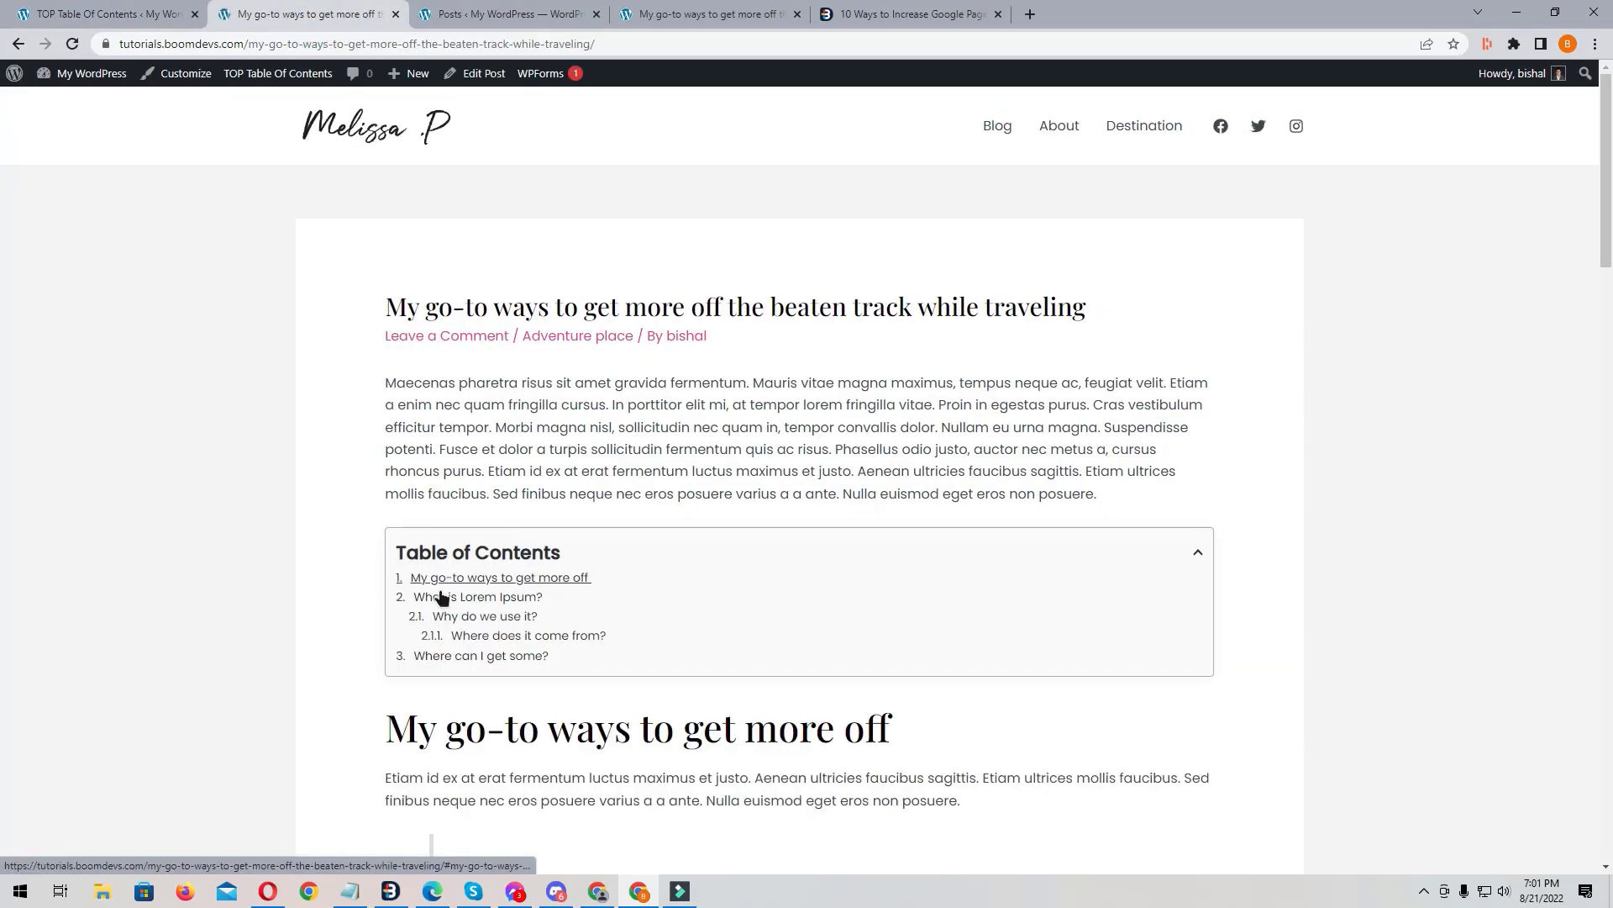
pyautogui.hotkey('ctrl', 'shift', 'Tab')
pyautogui.click(659, 418)
pyautogui.write('1')
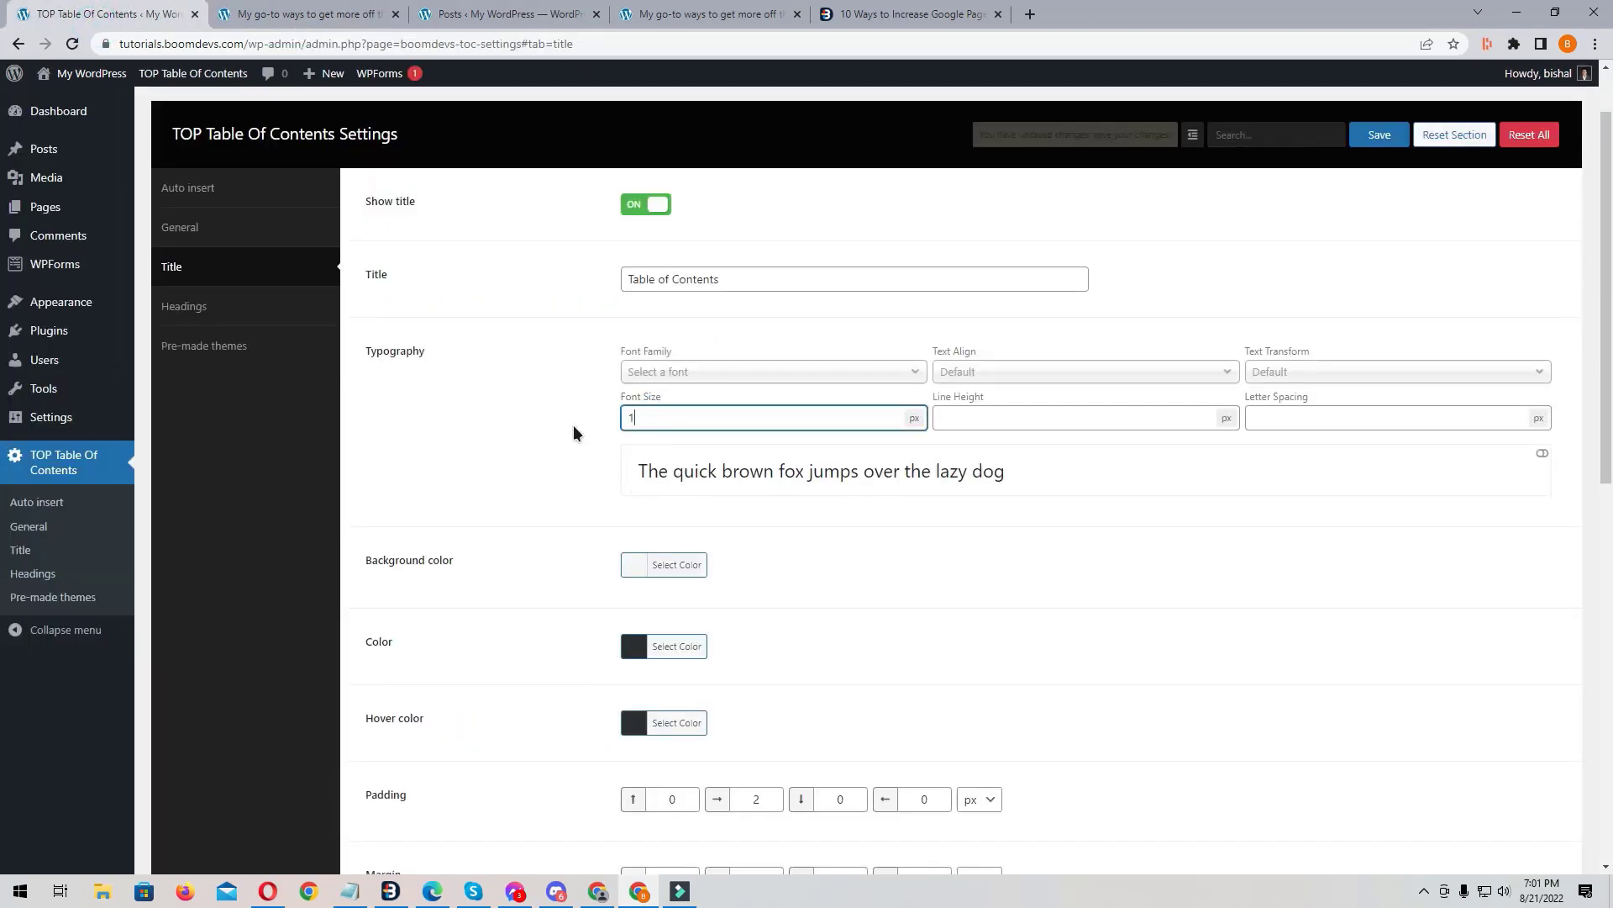
pyautogui.write('8')
pyautogui.click(1379, 134)
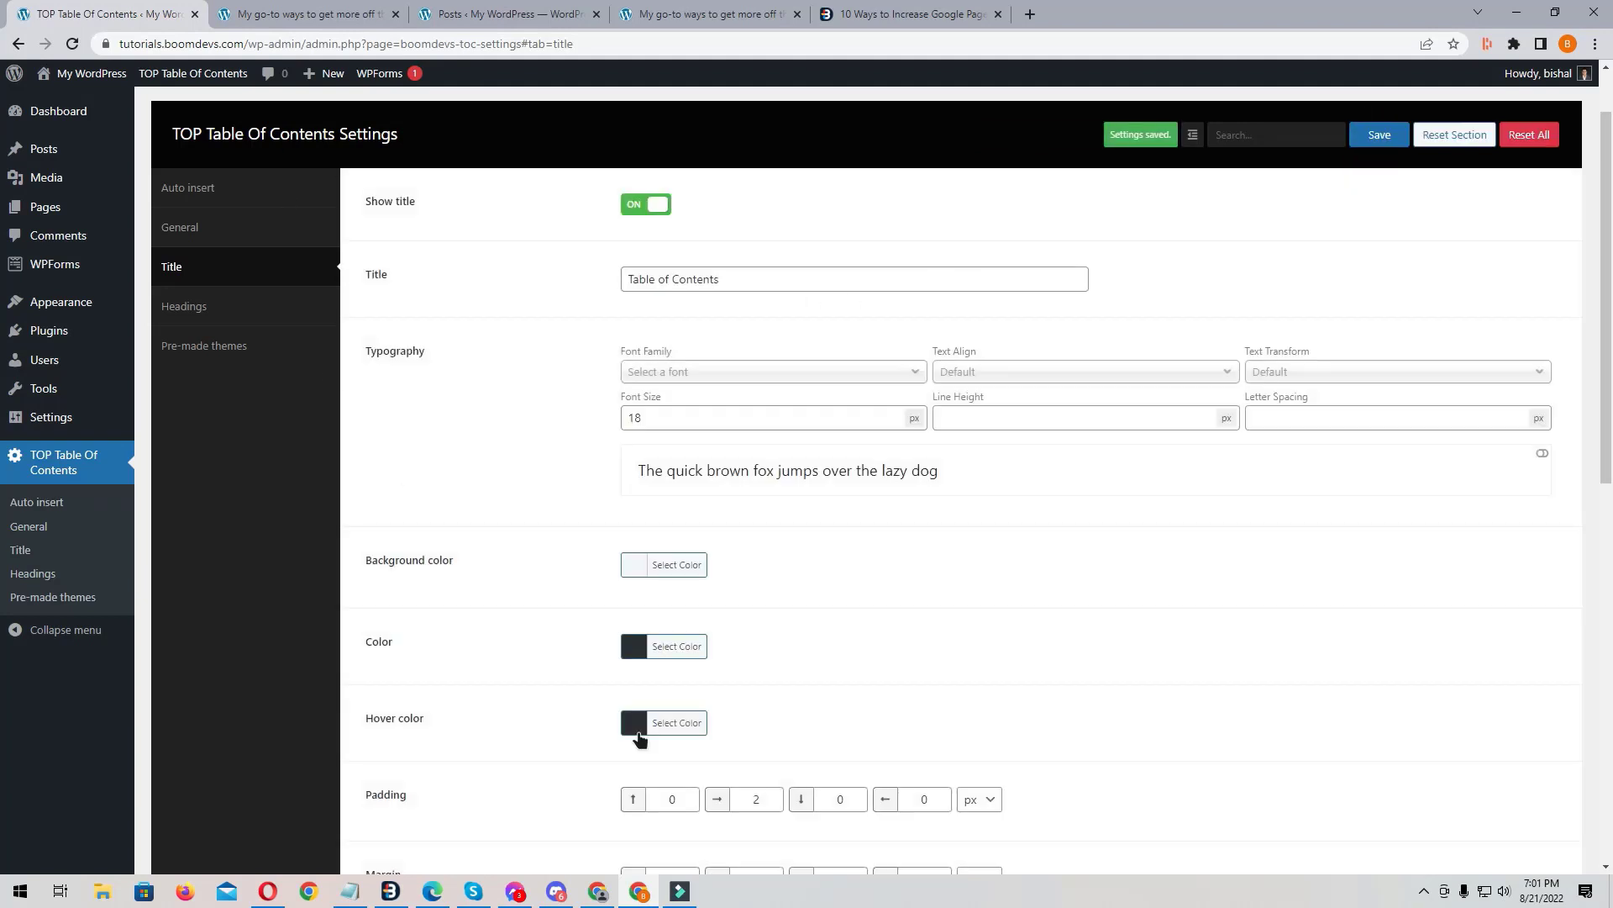
# Step: Give the title a grey background, save, and reload the post to preview it
pyautogui.click(633, 571)
pyautogui.moveTo(649, 617)
pyautogui.mouseDown()
pyautogui.moveTo(642, 663)
pyautogui.moveTo(630, 642)
pyautogui.mouseUp()
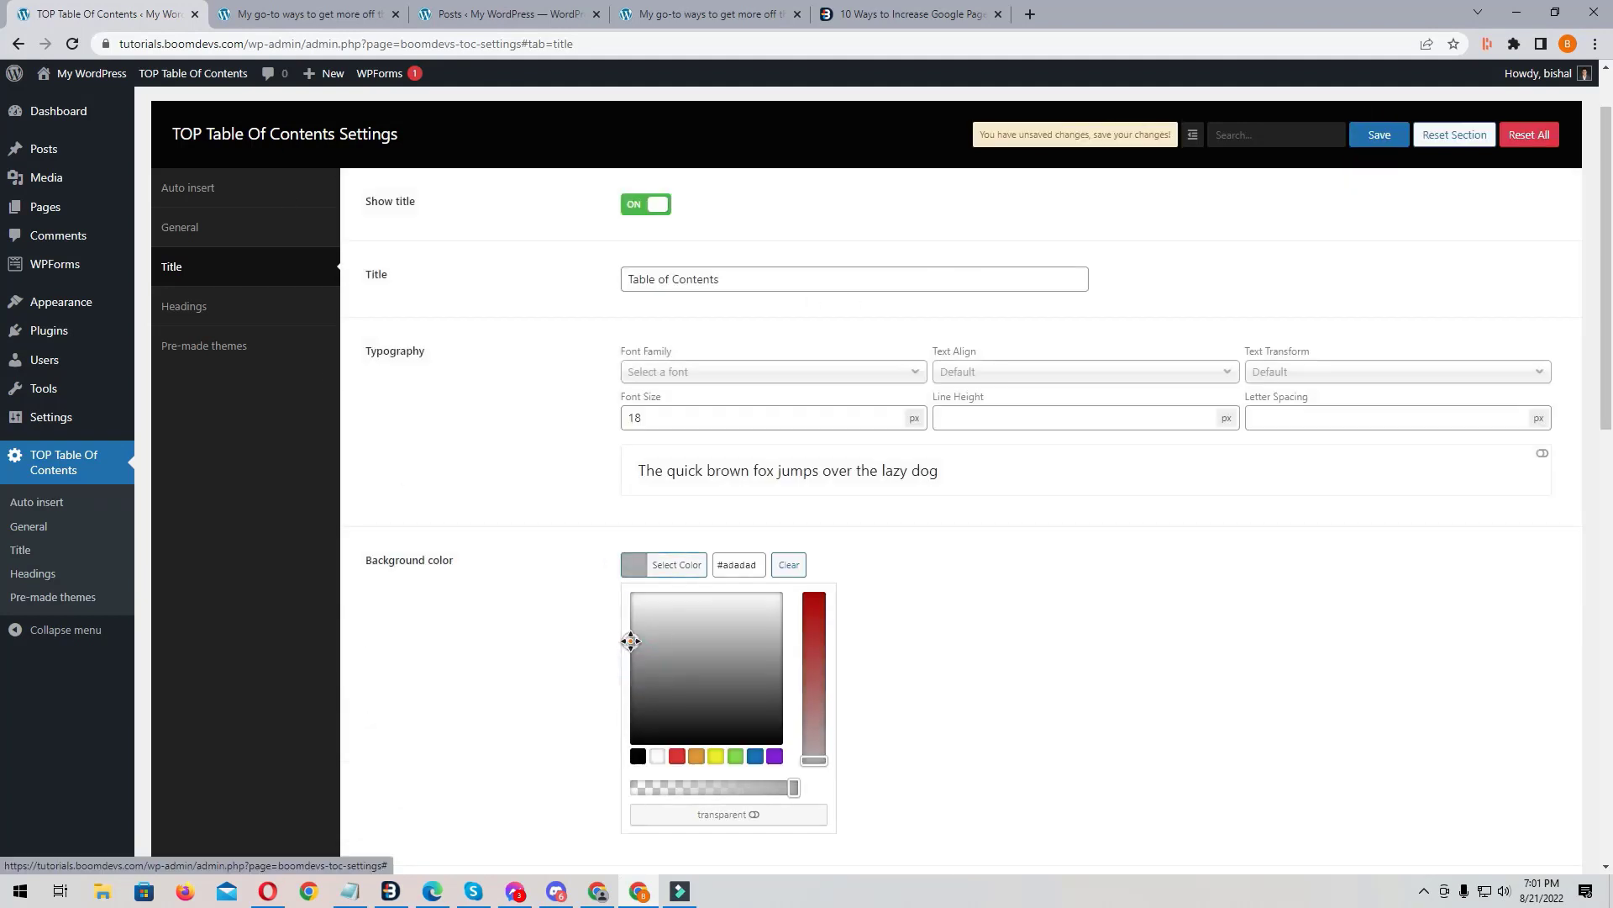
pyautogui.click(1379, 134)
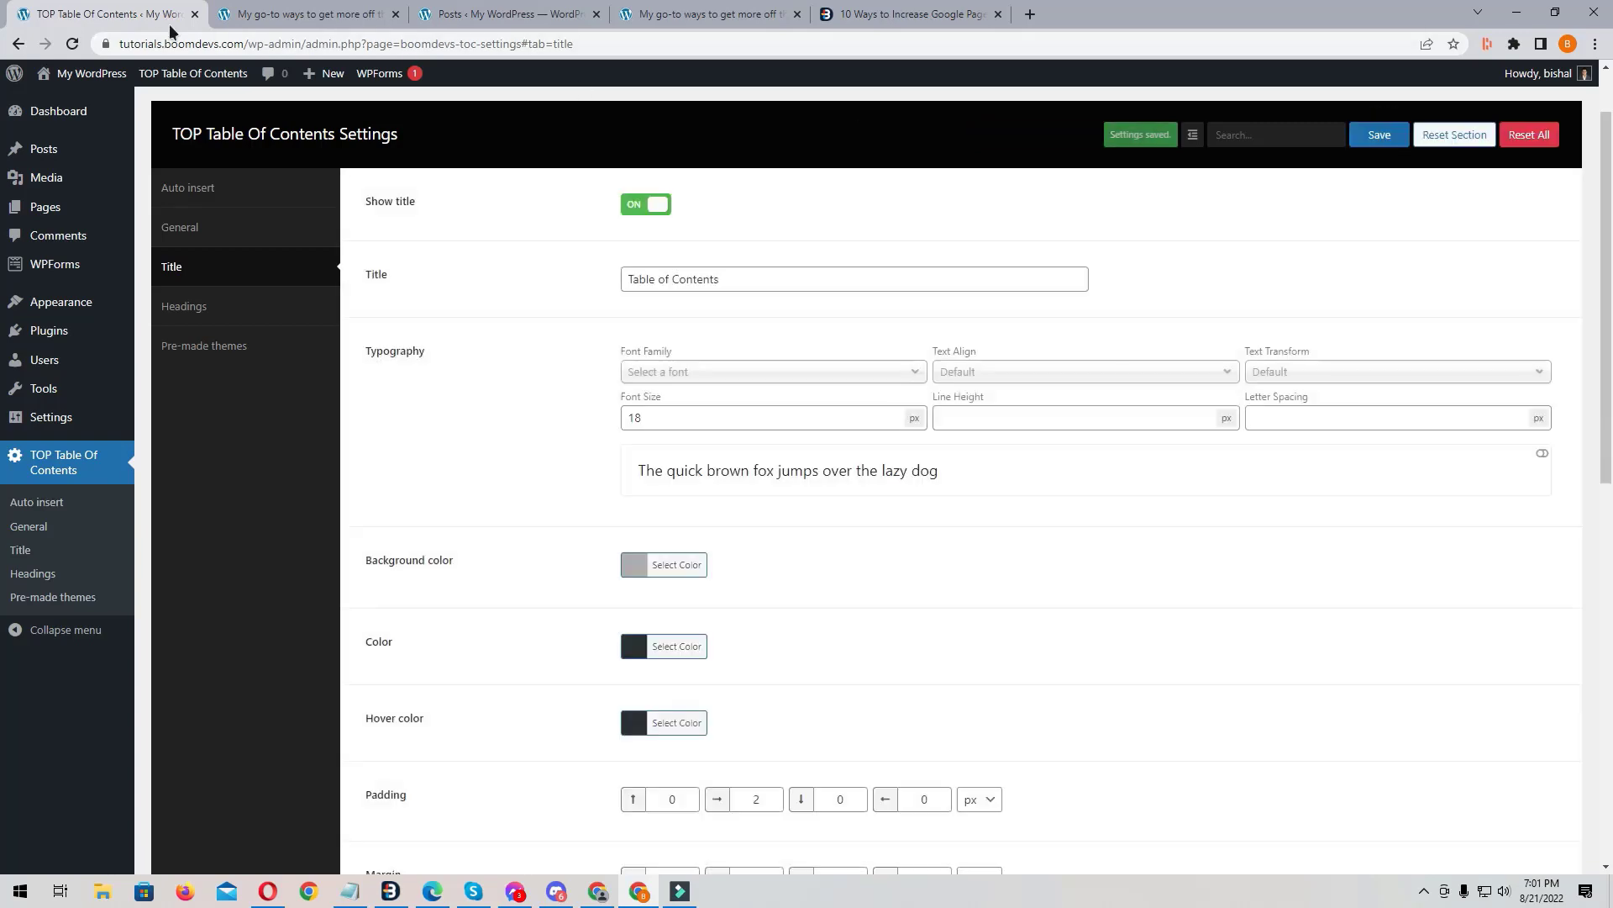
pyautogui.click(226, 10)
pyautogui.press('F5')
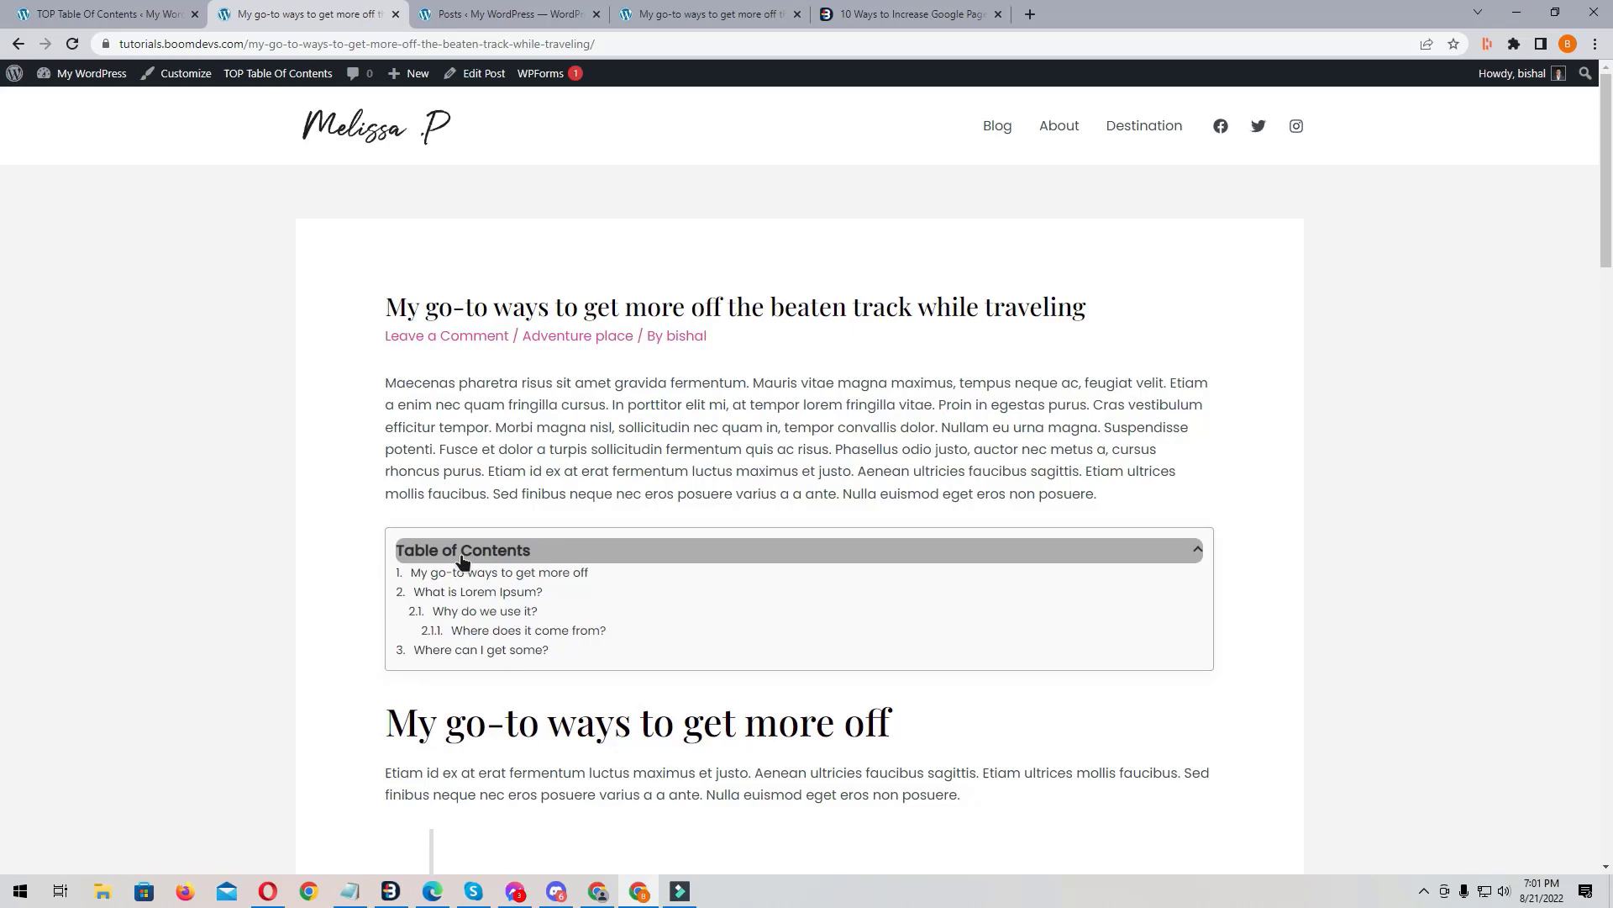
# Step: Clear the grey title background colour and save
pyautogui.click(151, 13)
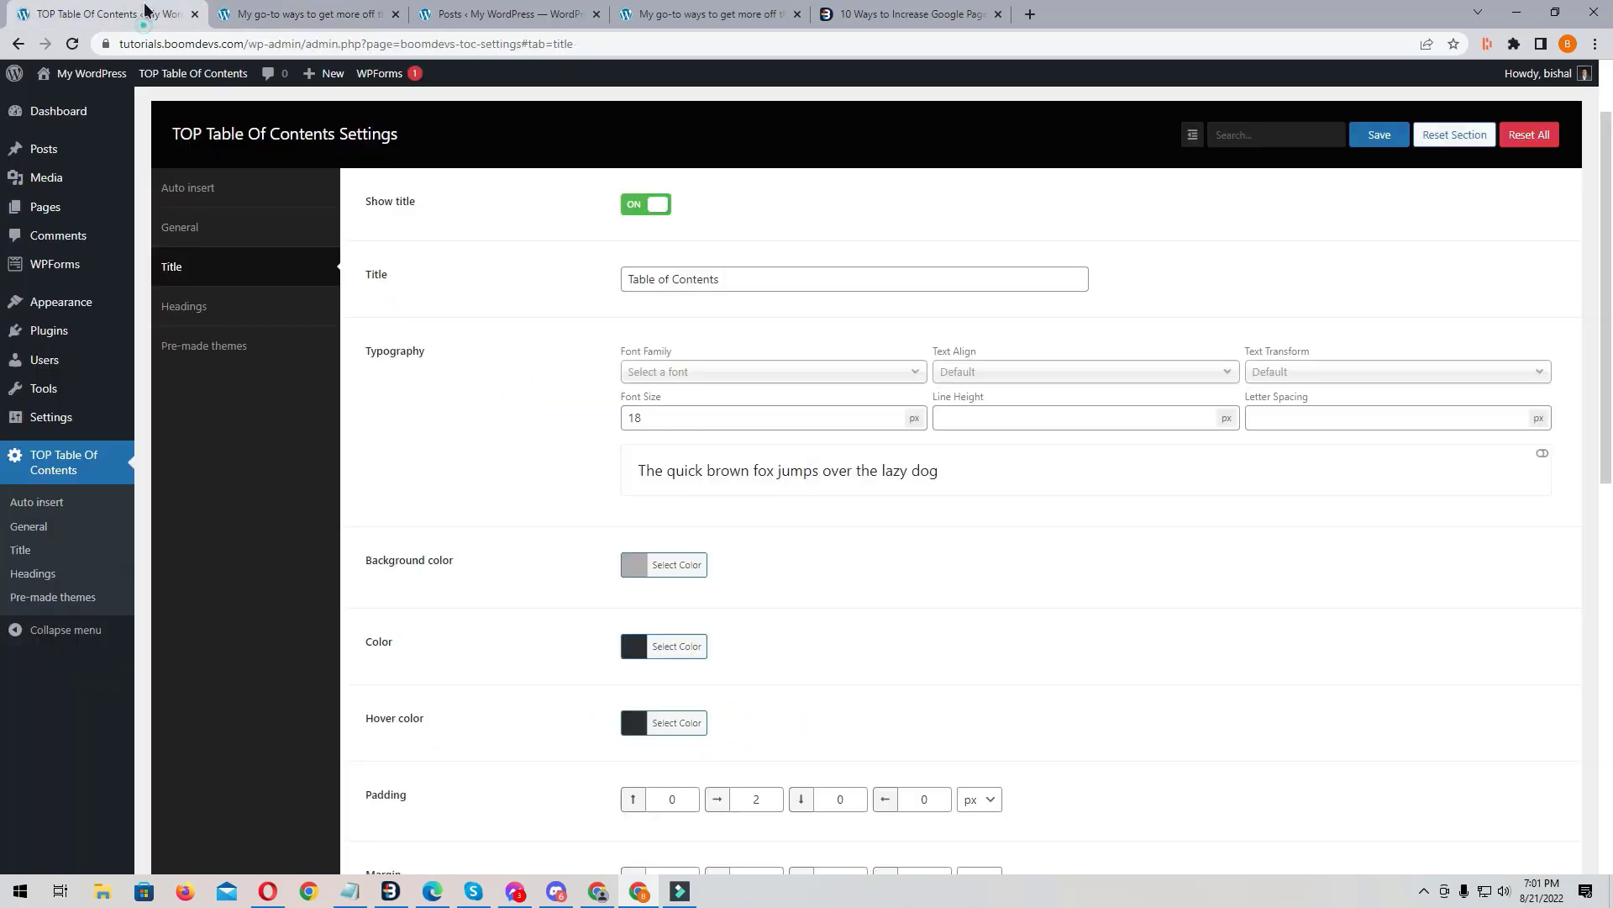
pyautogui.click(660, 562)
pyautogui.click(786, 566)
pyautogui.click(850, 558)
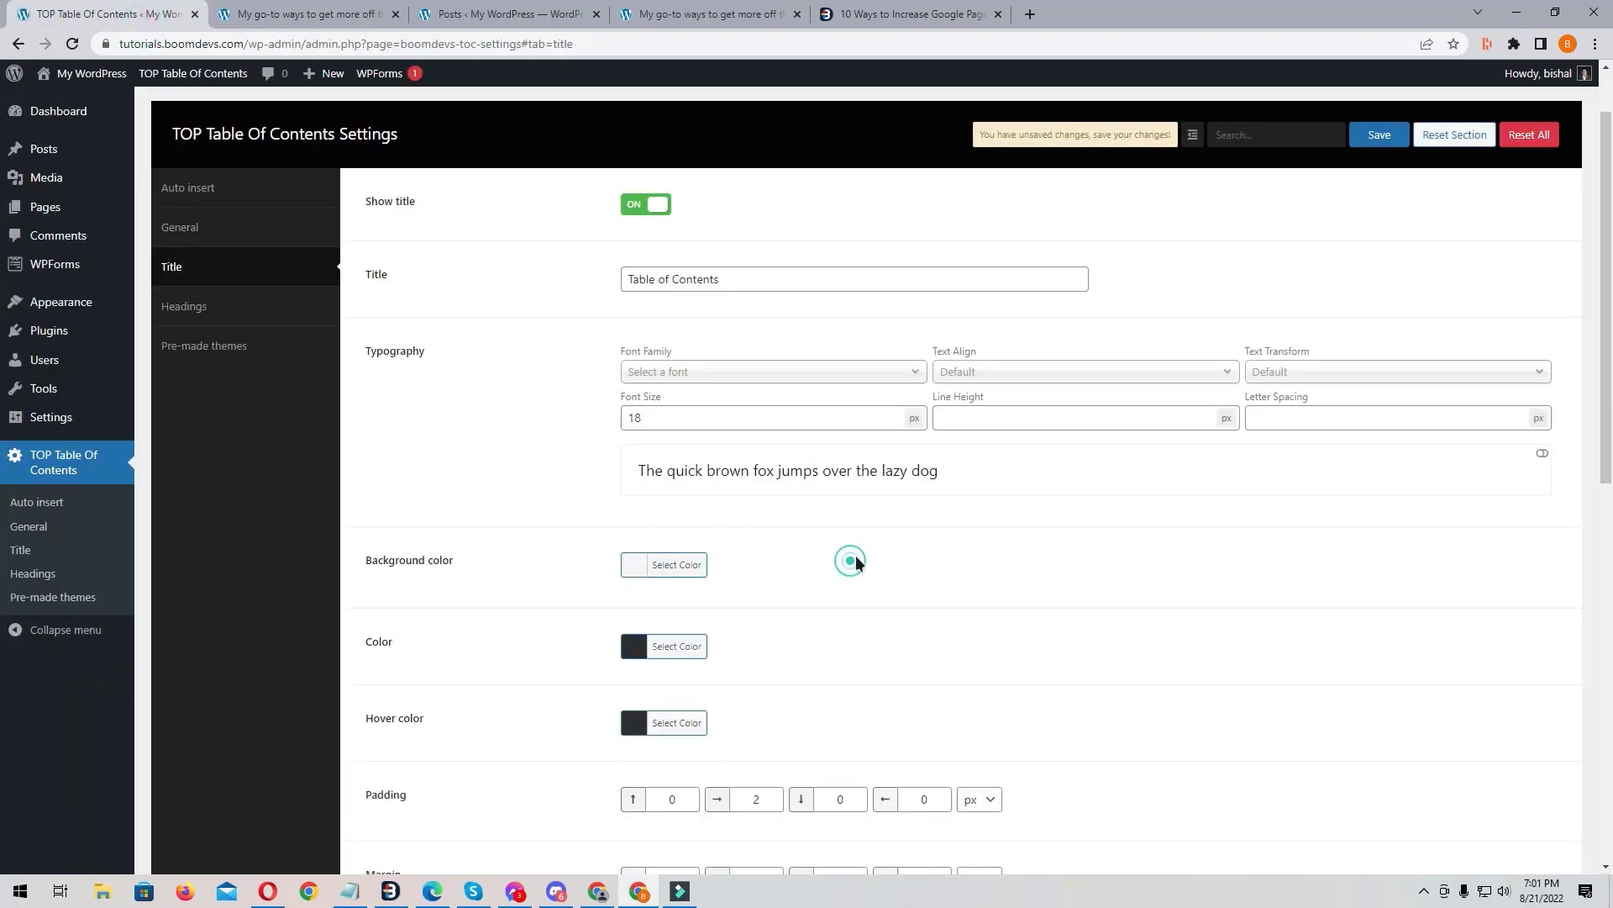
pyautogui.click(1379, 134)
# Step: Set the title text colour to blue (#091fea), save, and view it on the post
pyautogui.scroll(-2, 839, 577)
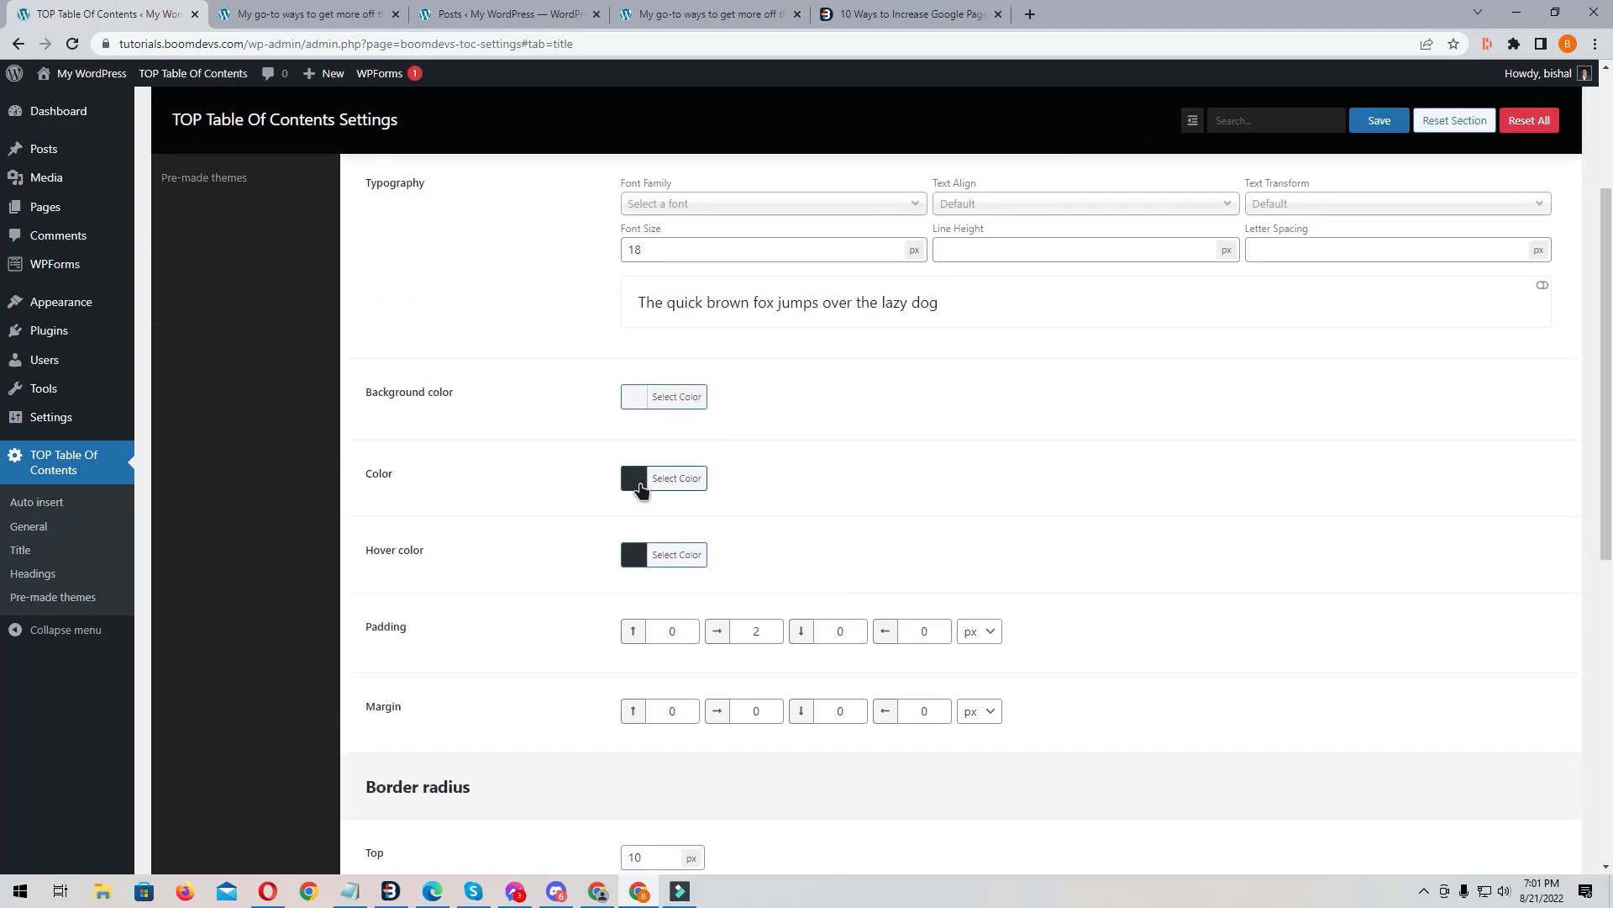
pyautogui.click(638, 485)
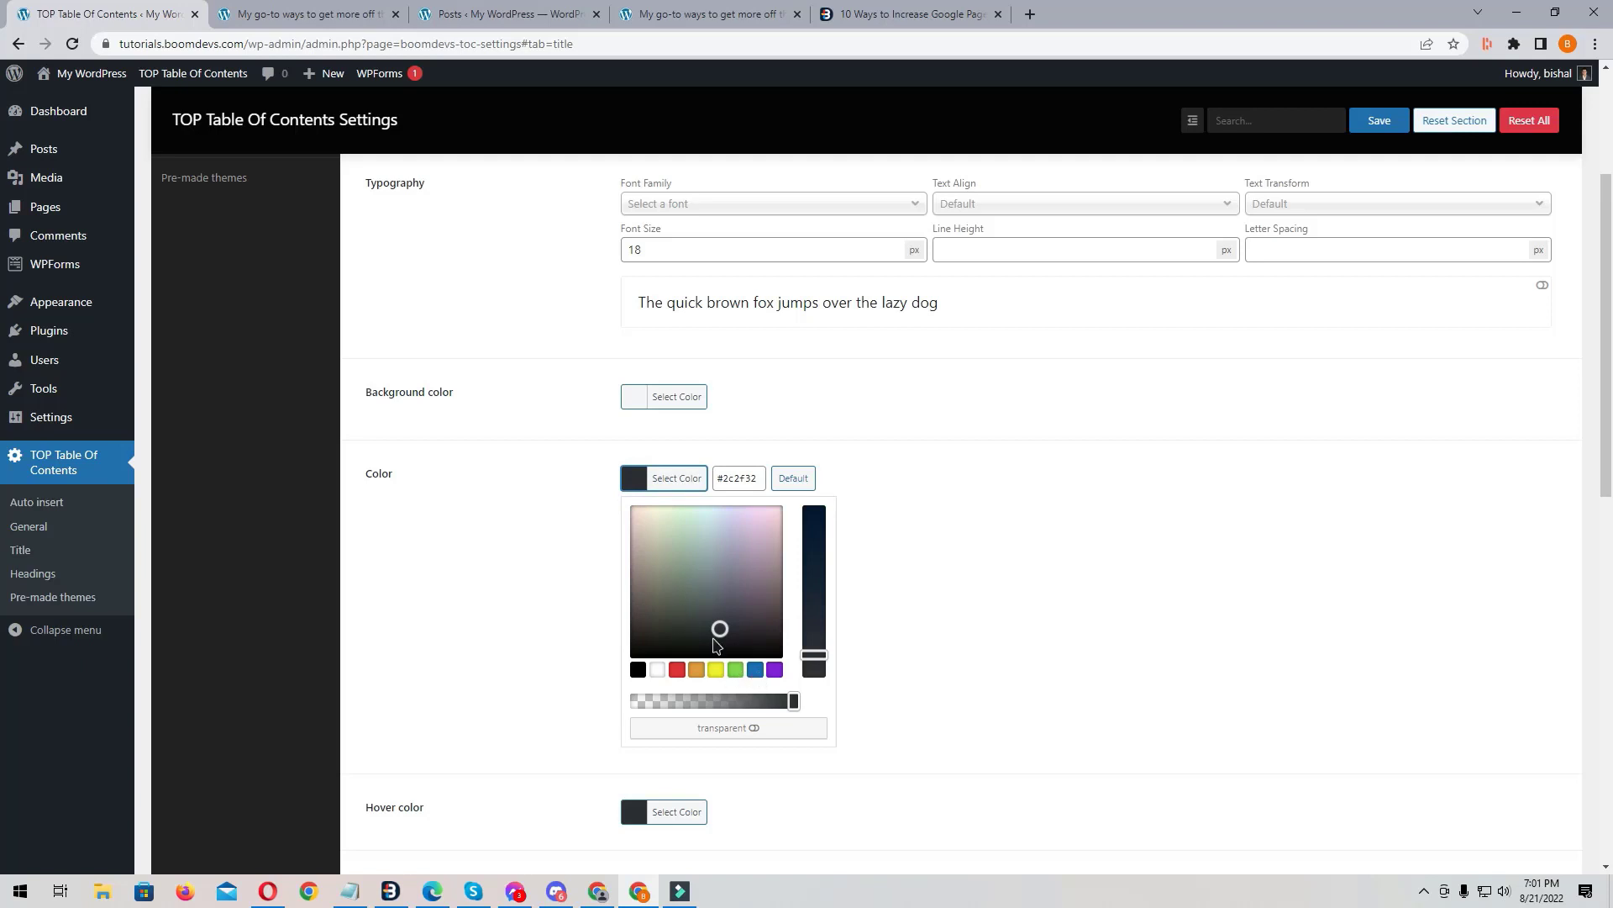
pyautogui.moveTo(716, 645); pyautogui.dragTo(613, 606)
pyautogui.click(1261, 245)
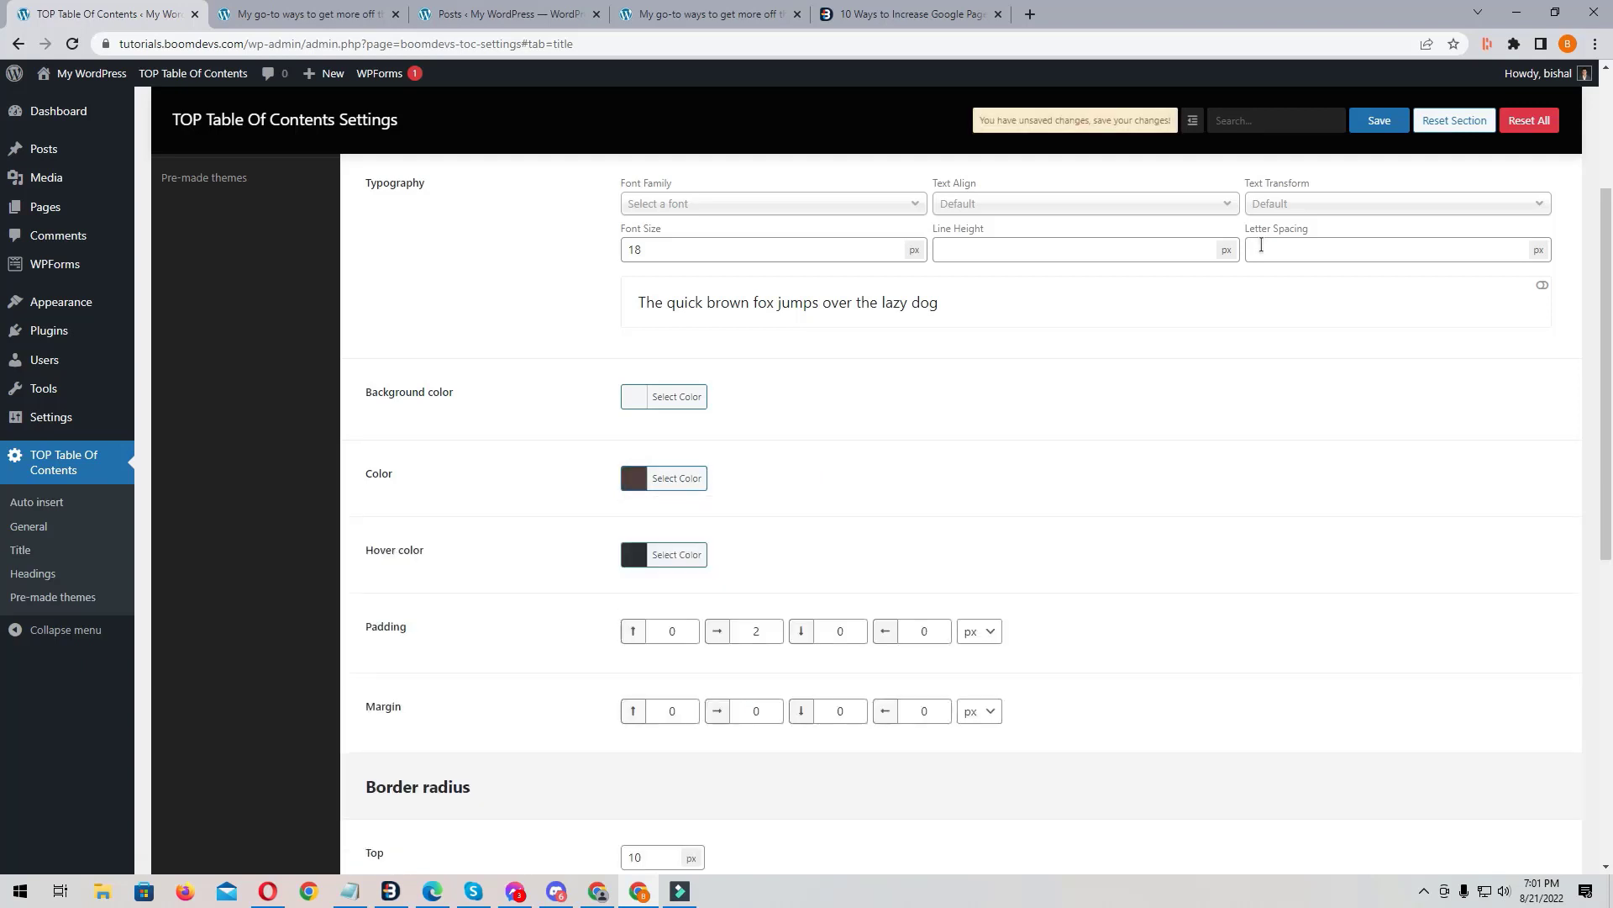
pyautogui.click(647, 478)
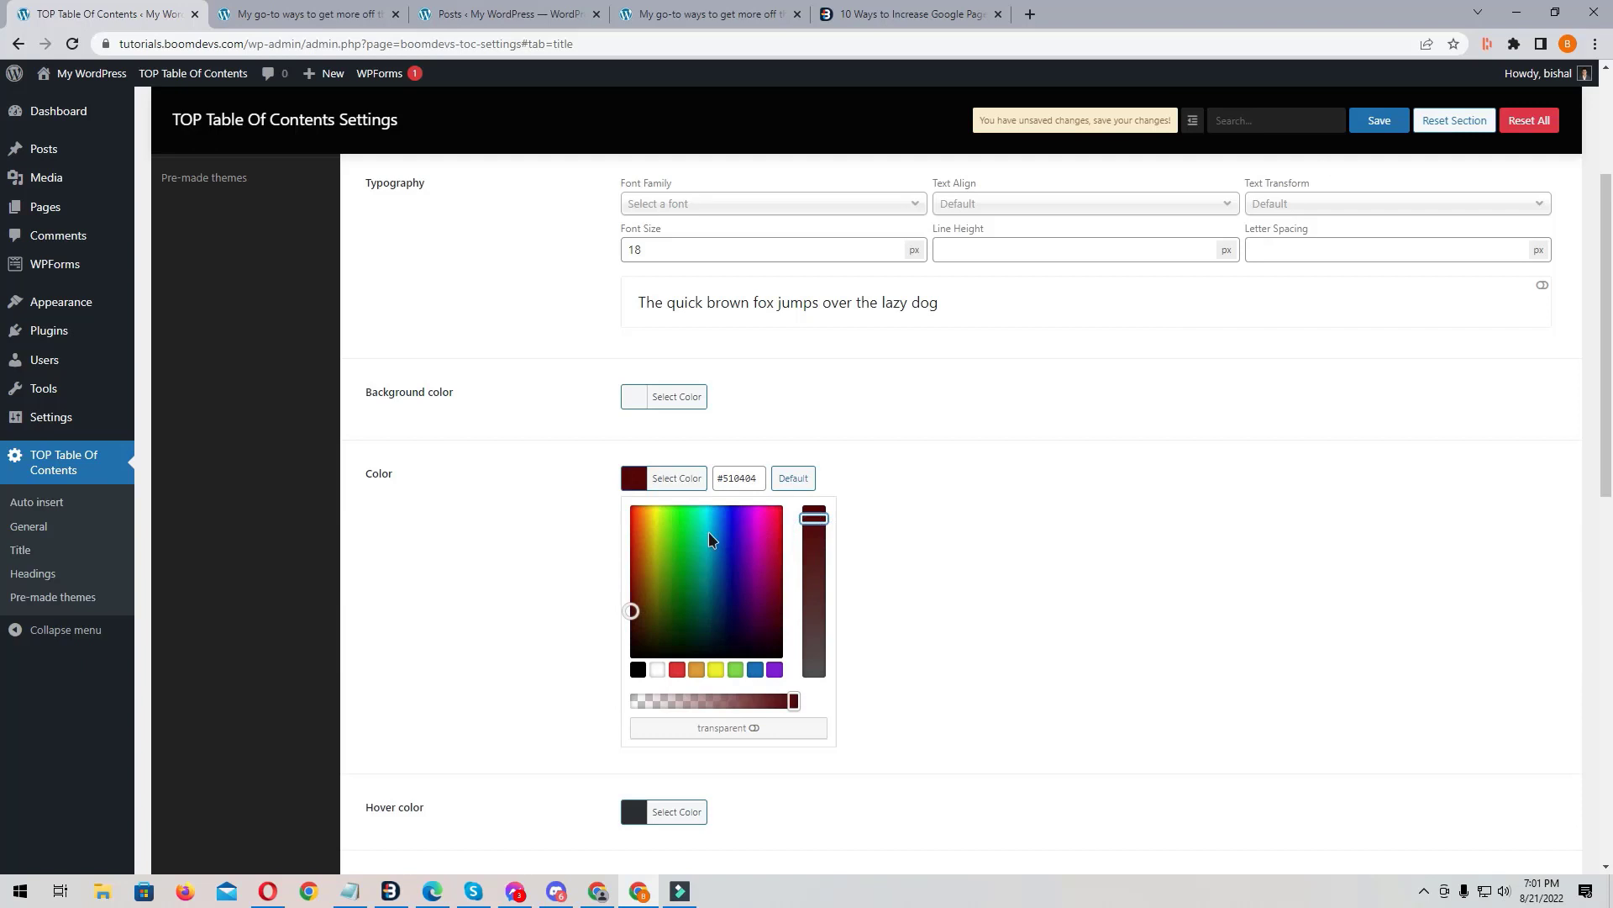
pyautogui.moveTo(632, 529); pyautogui.dragTo(642, 521)
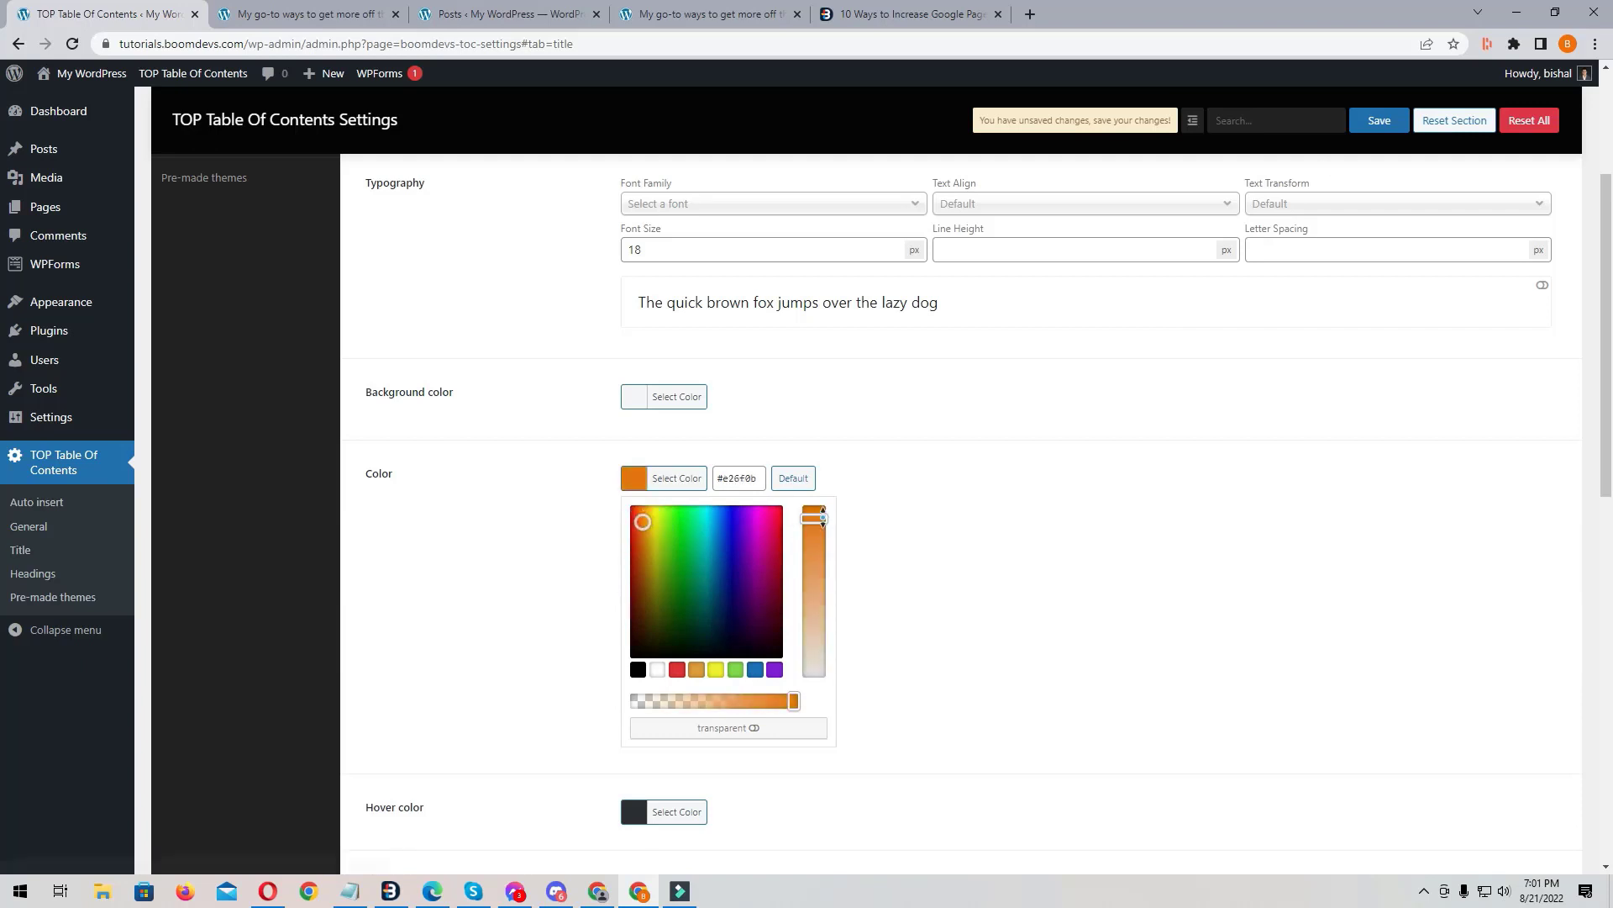
pyautogui.click(821, 516)
pyautogui.click(729, 519)
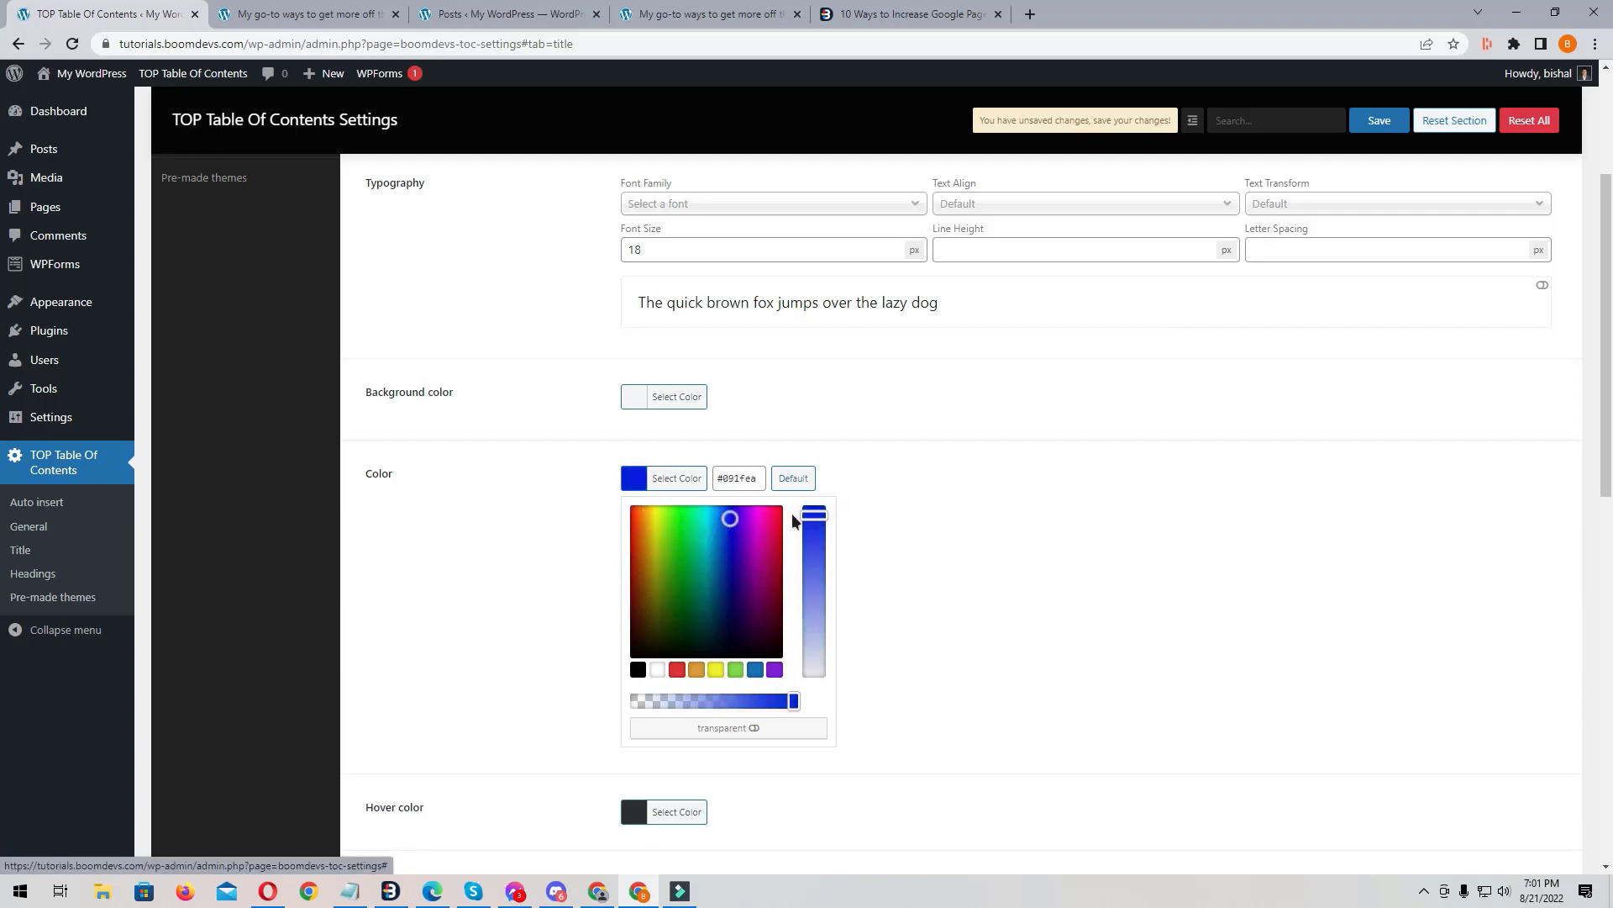
pyautogui.click(1393, 120)
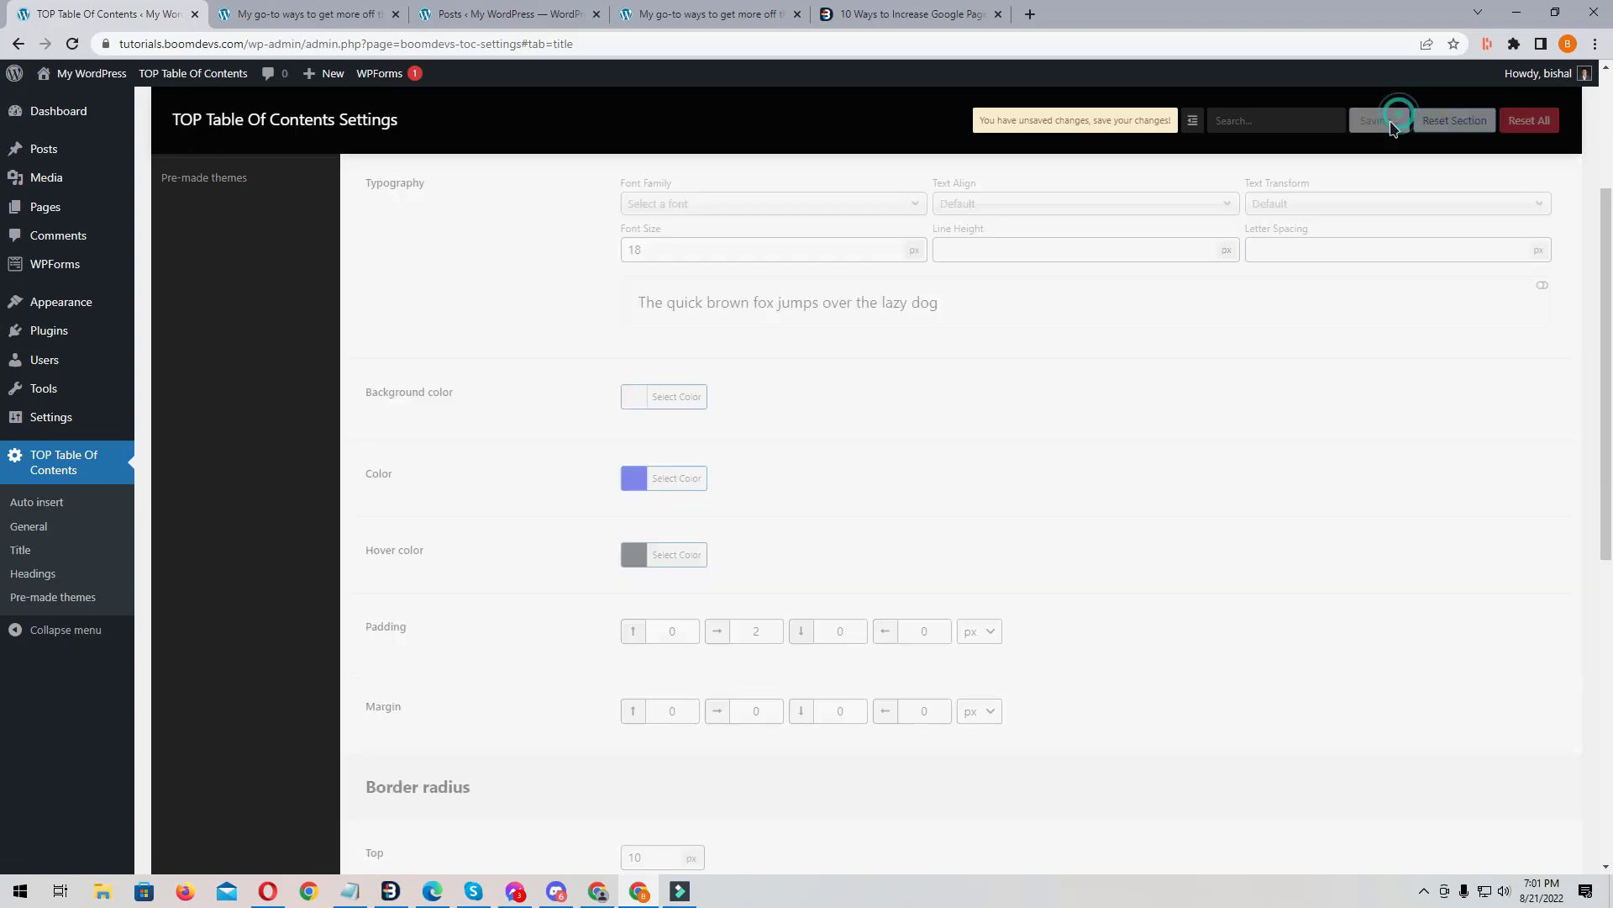
pyautogui.click(310, 12)
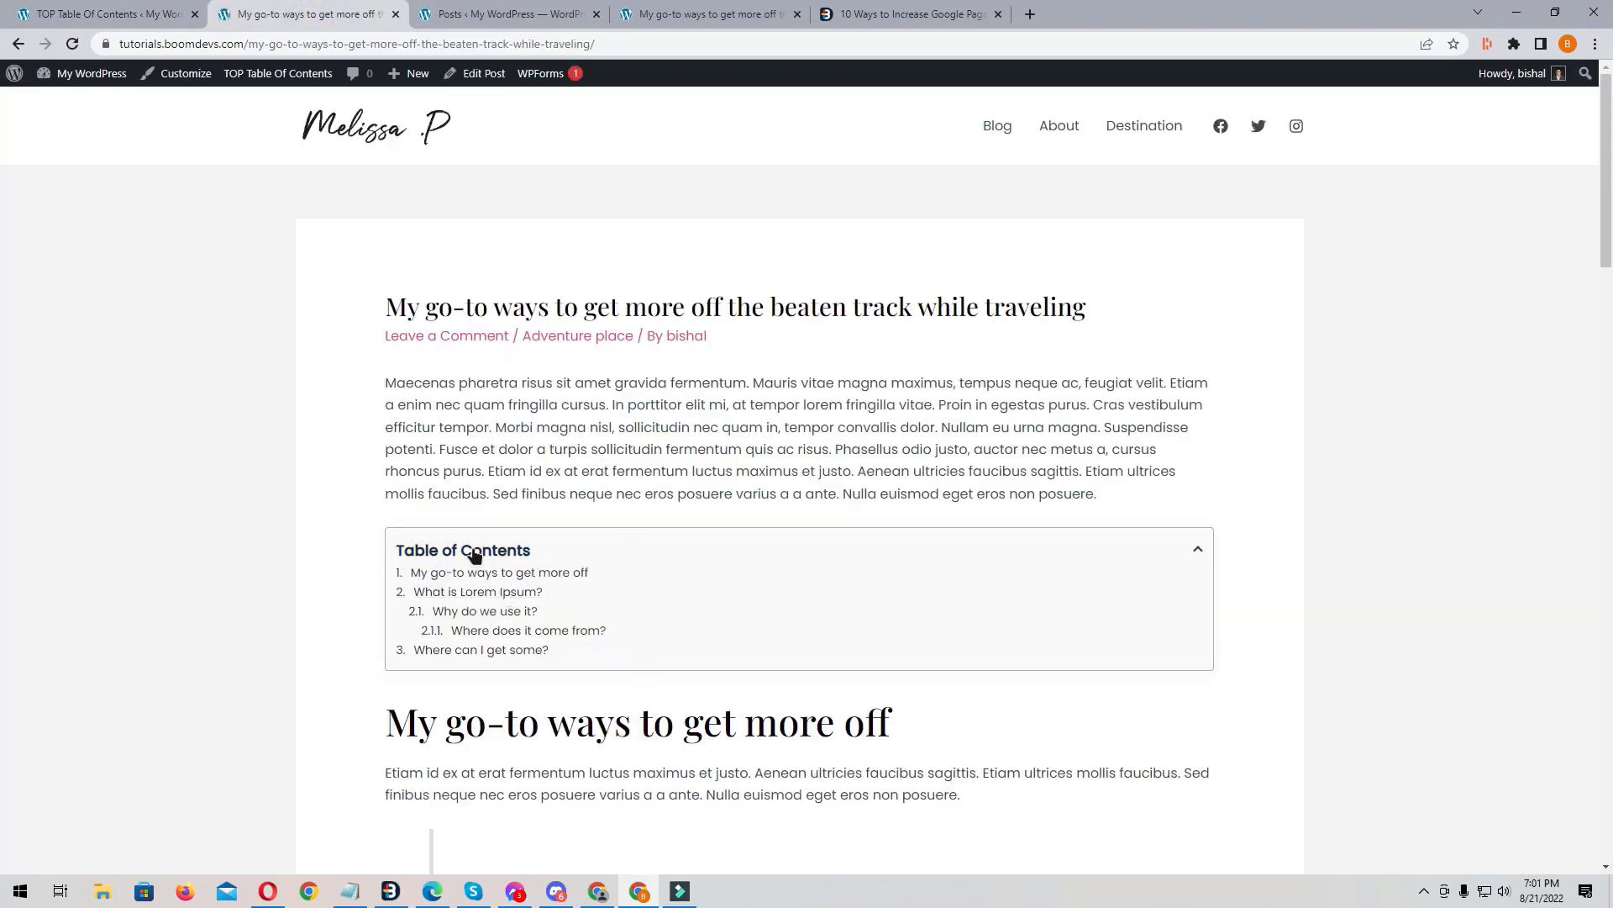
# Step: Reset the title text colour to Default and save
pyautogui.hotkey('ctrl', '1')
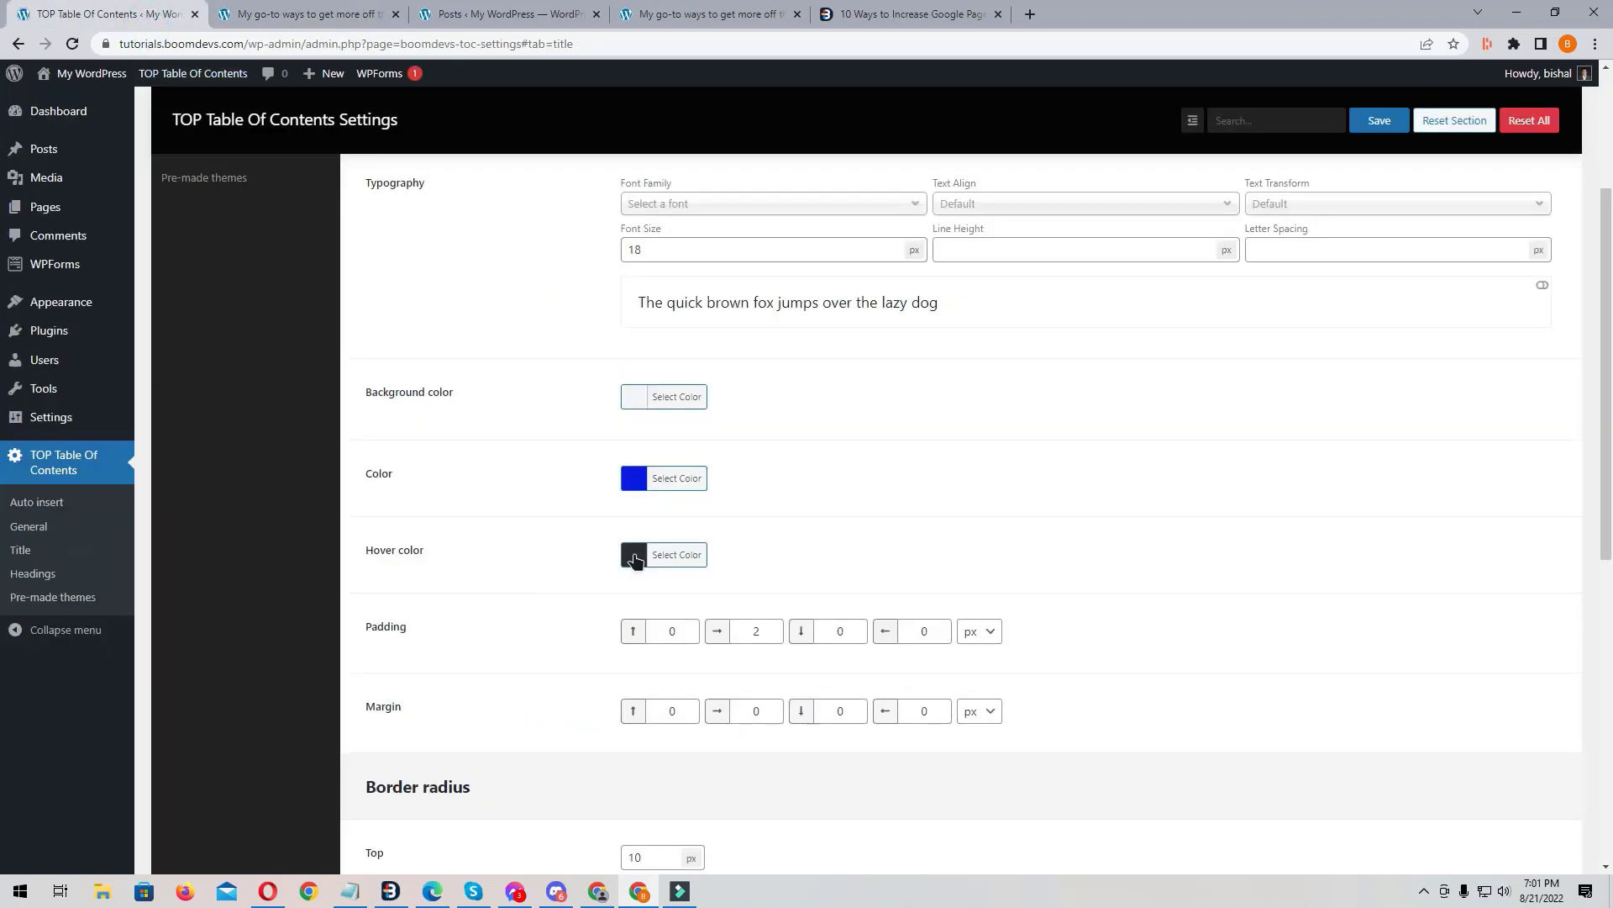
pyautogui.click(635, 478)
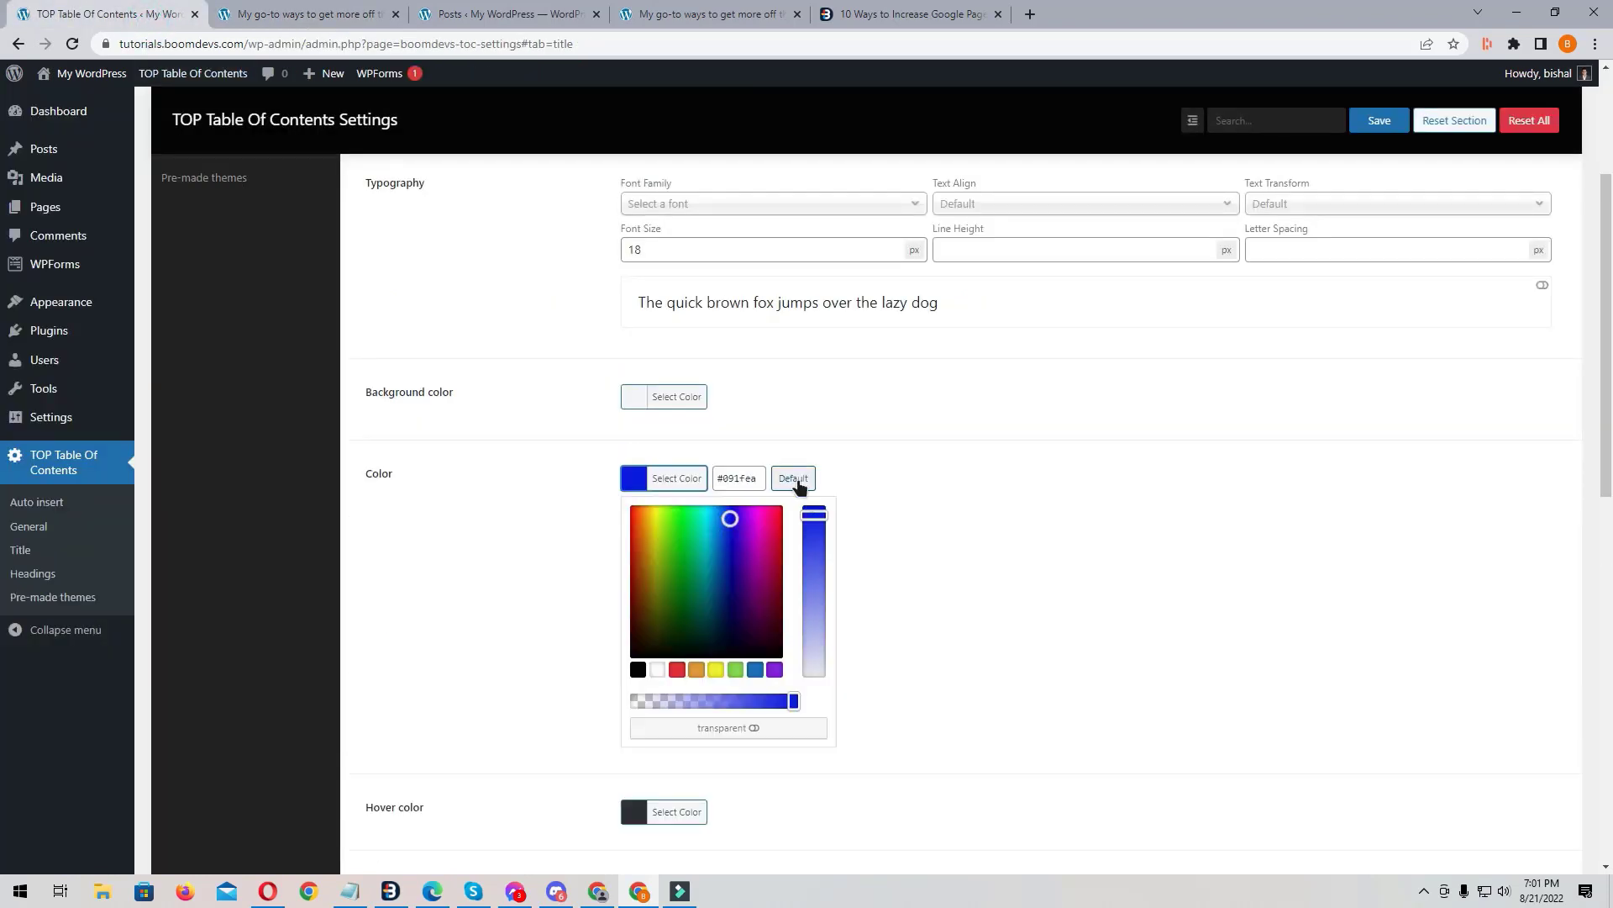
pyautogui.click(796, 483)
pyautogui.click(1379, 120)
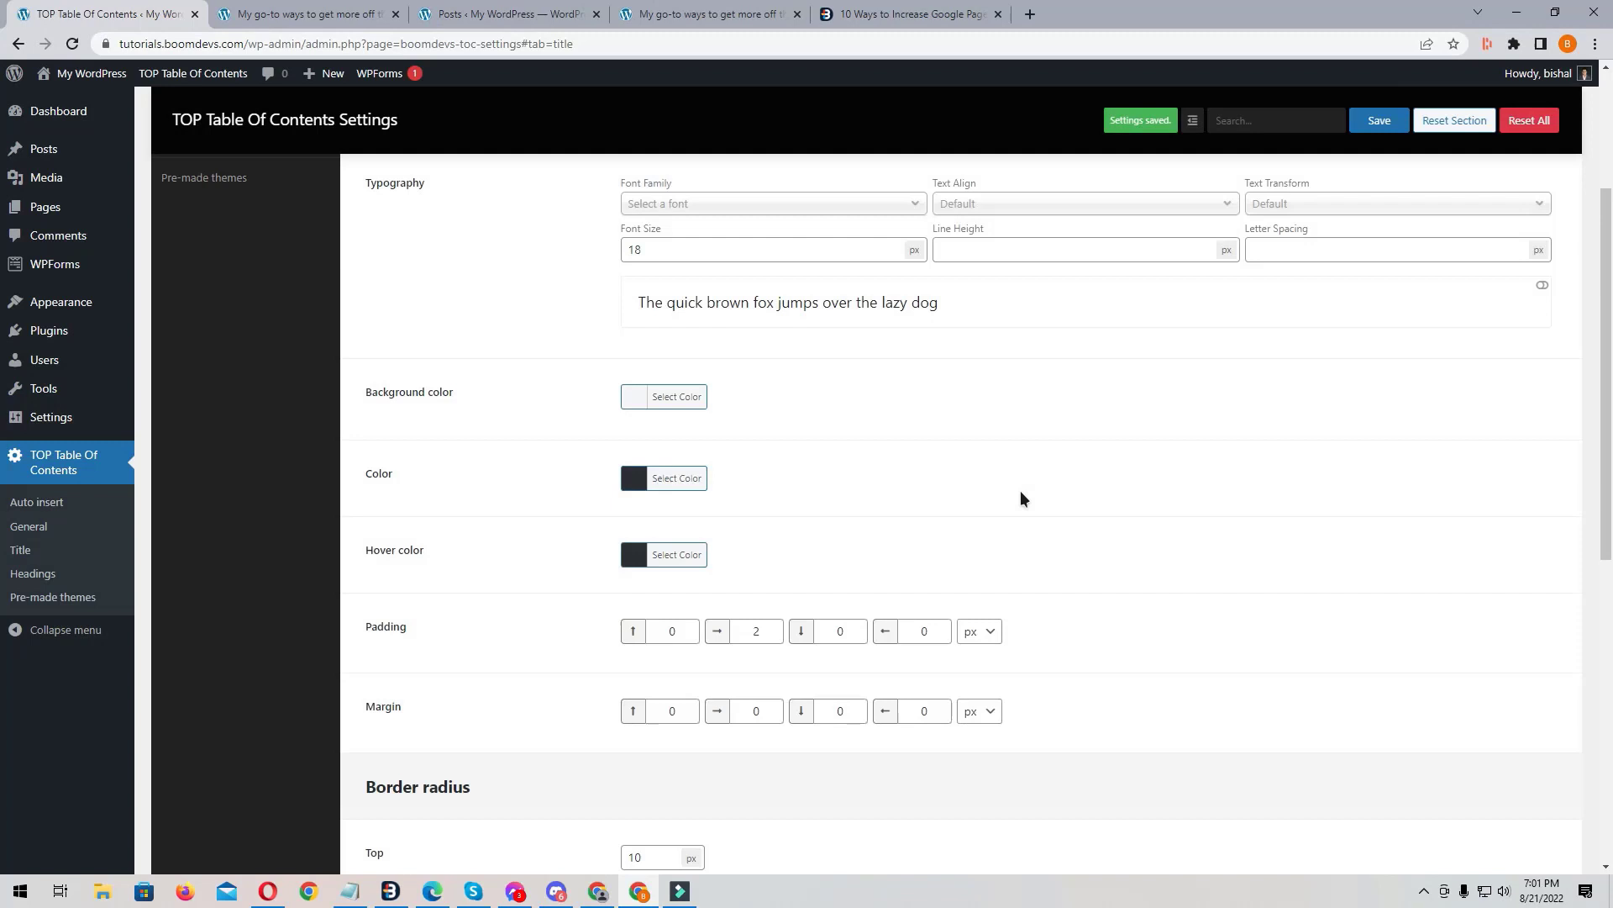
pyautogui.scroll(-1, 967, 479)
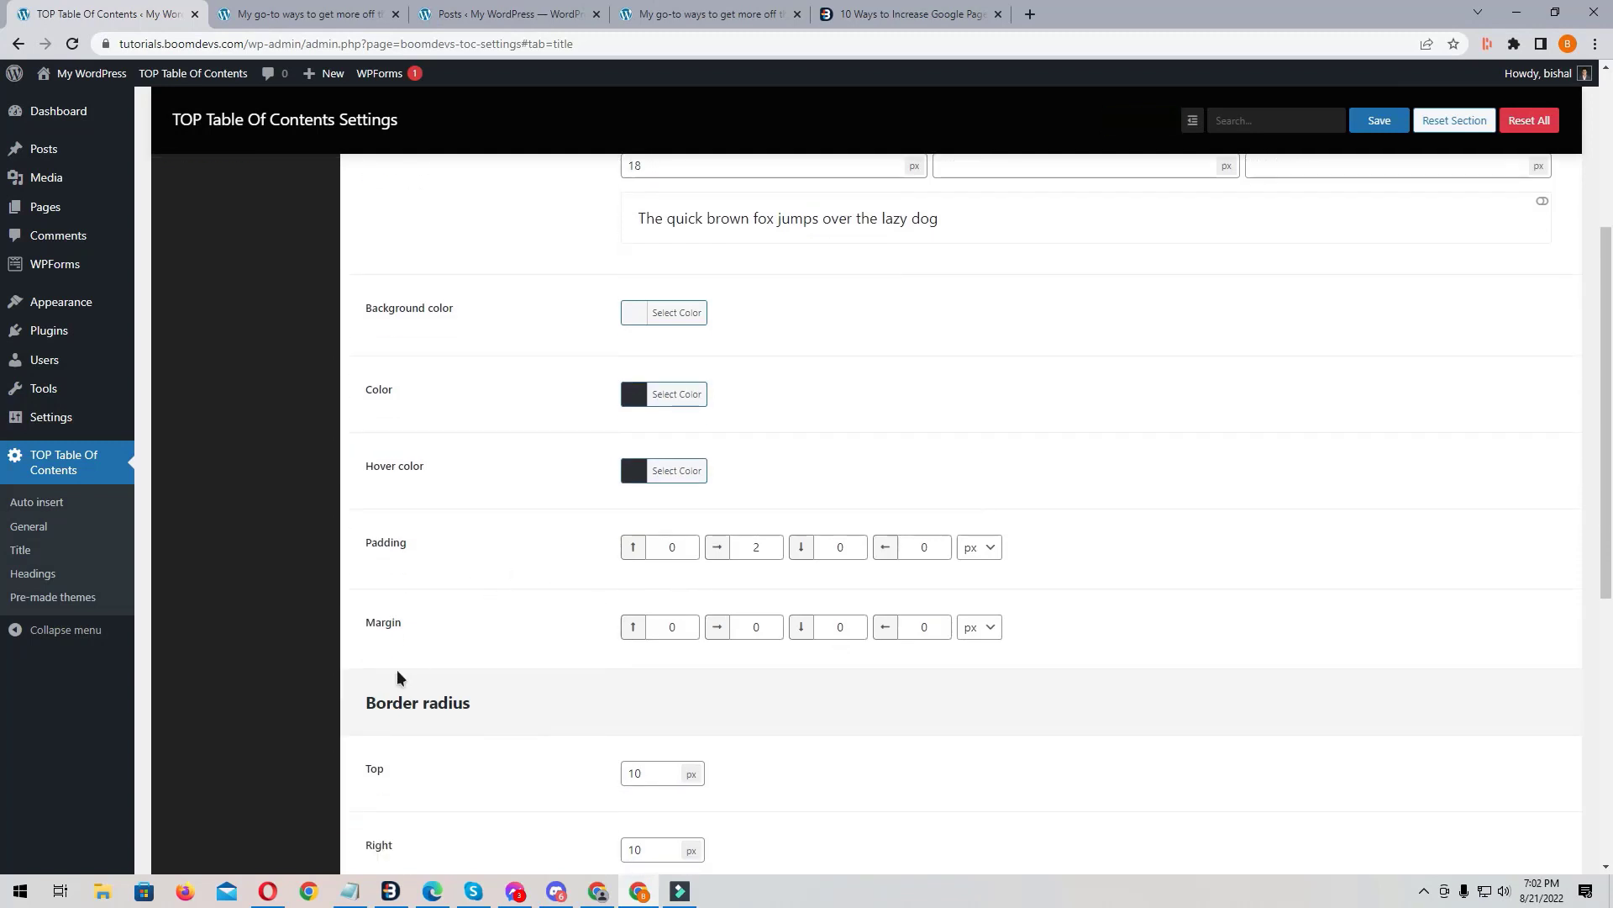
# Step: Check the post, then scroll down to the Toggle icon settings
pyautogui.click(336, 17)
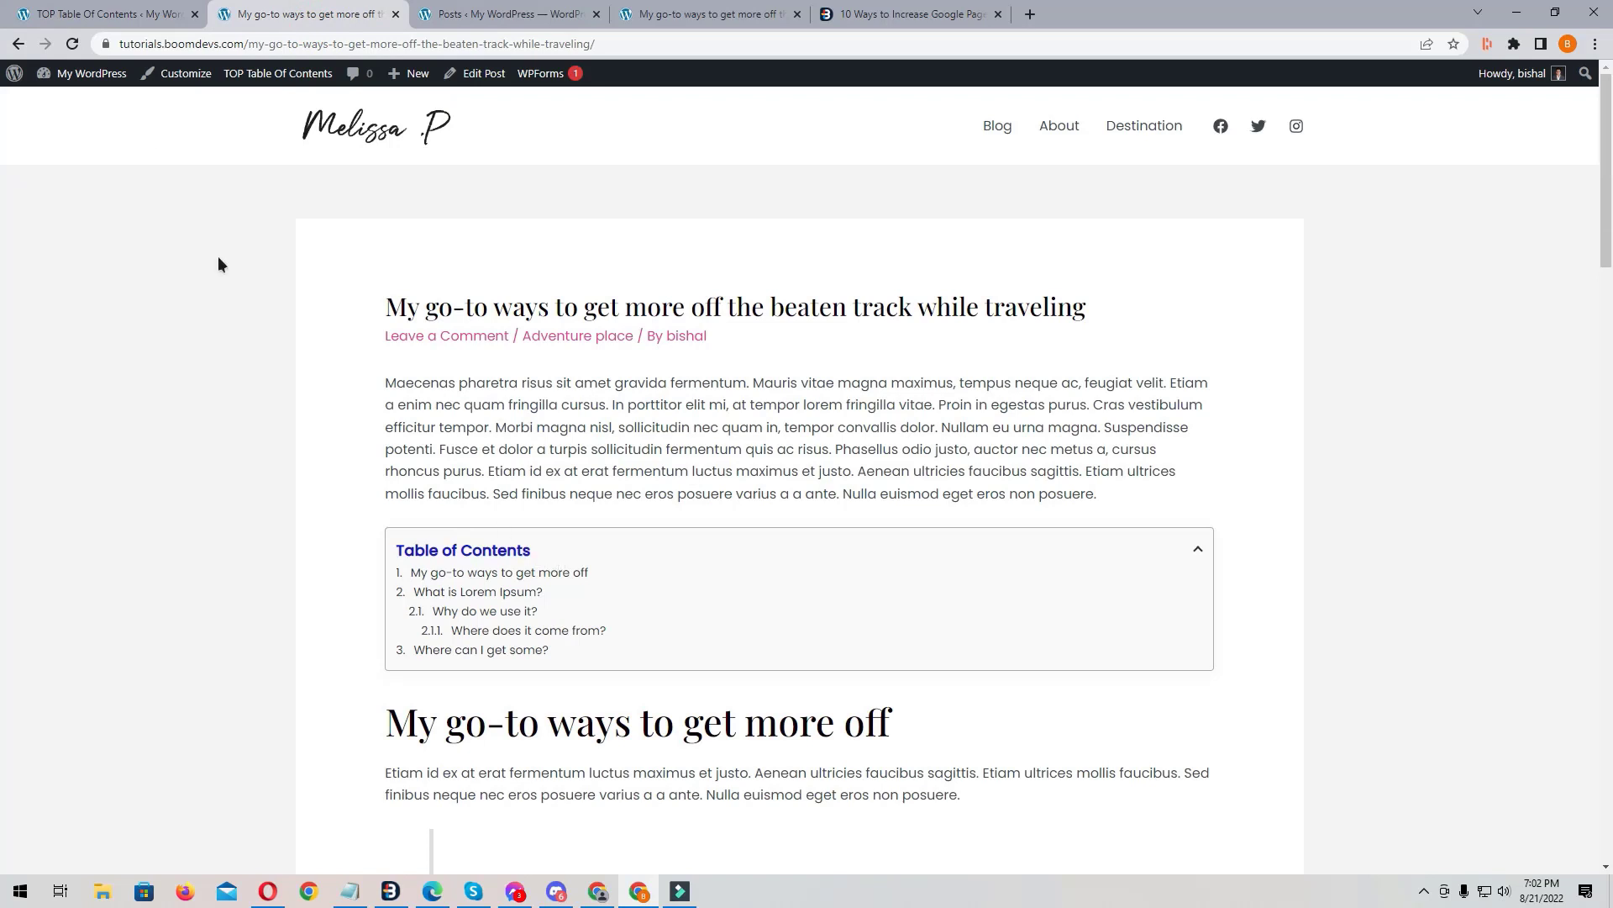
pyautogui.click(97, 14)
pyautogui.scroll(-2, 690, 616)
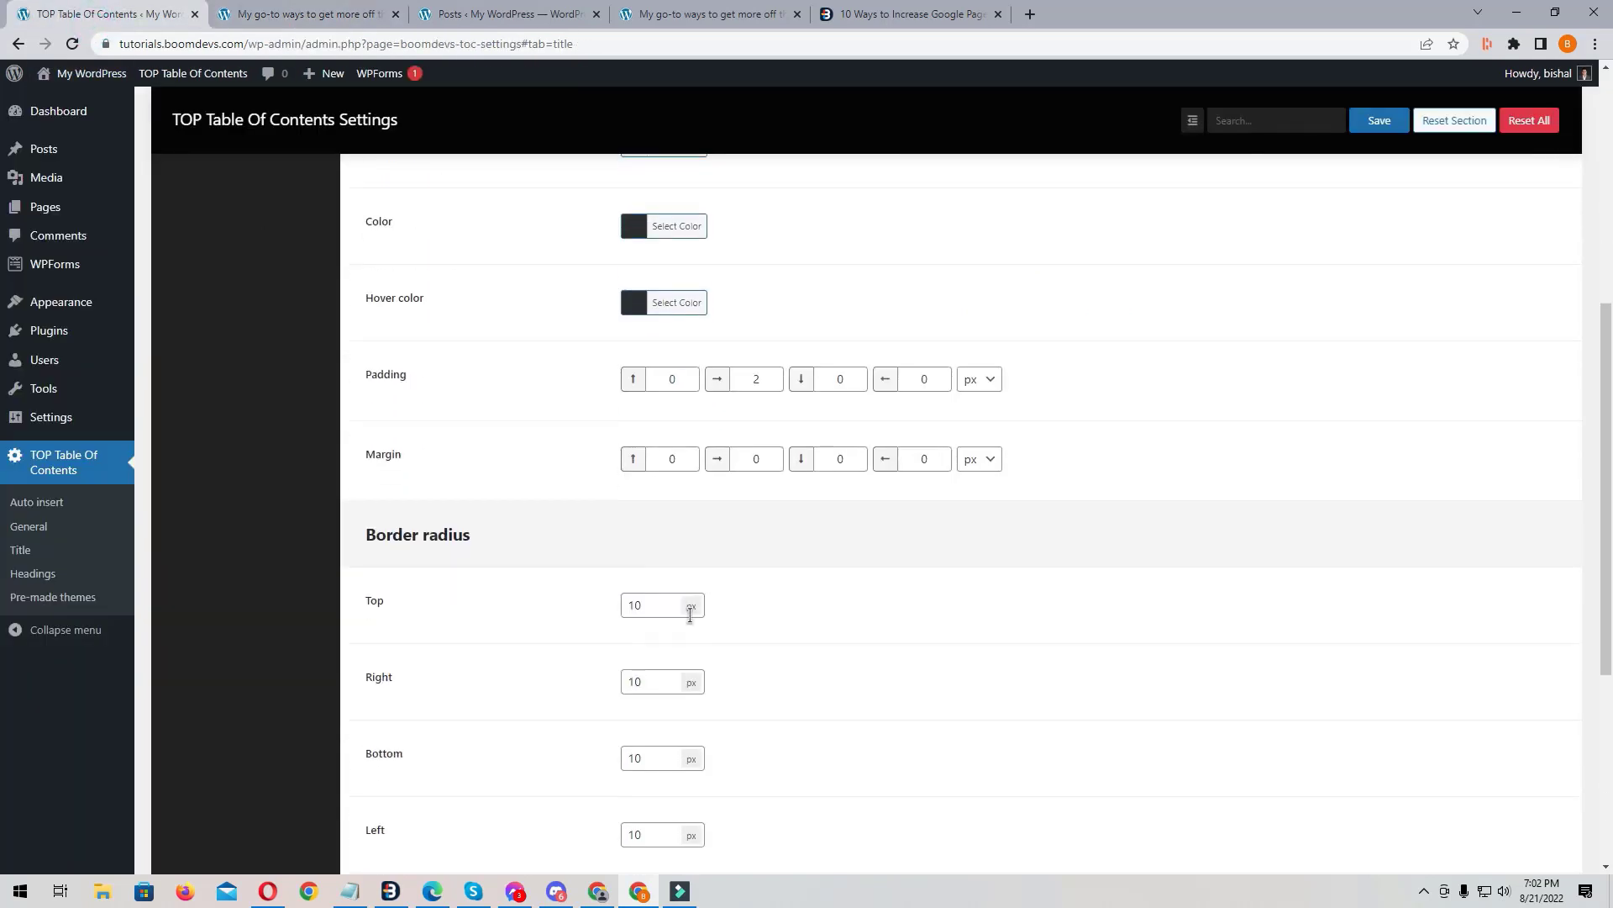
pyautogui.scroll(-2, 547, 413)
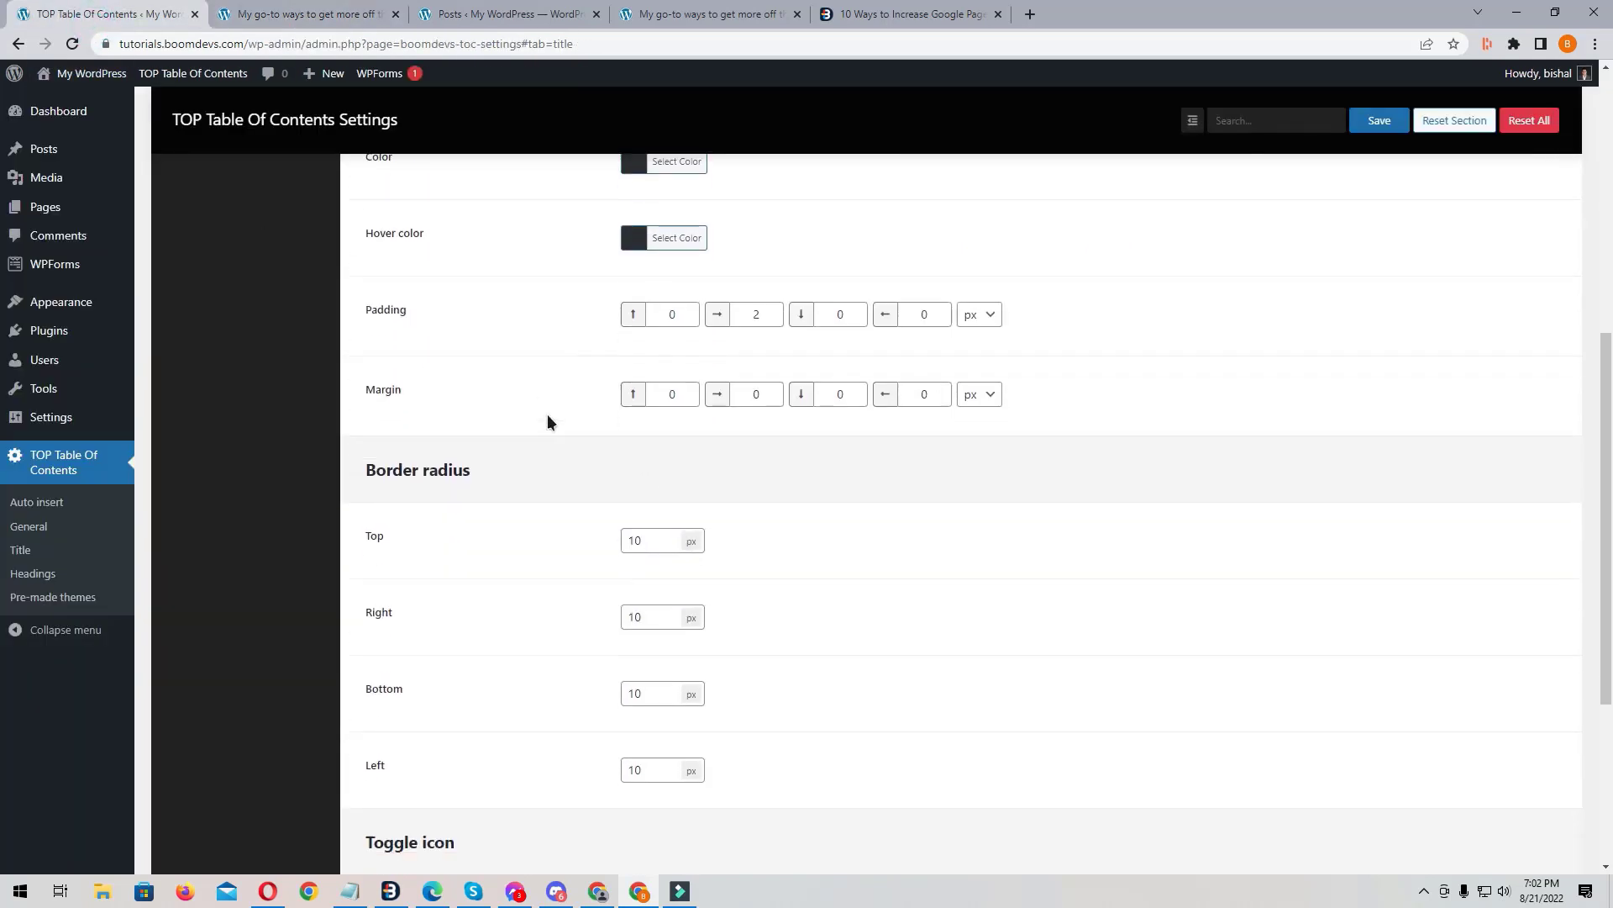
pyautogui.scroll(-2, 458, 442)
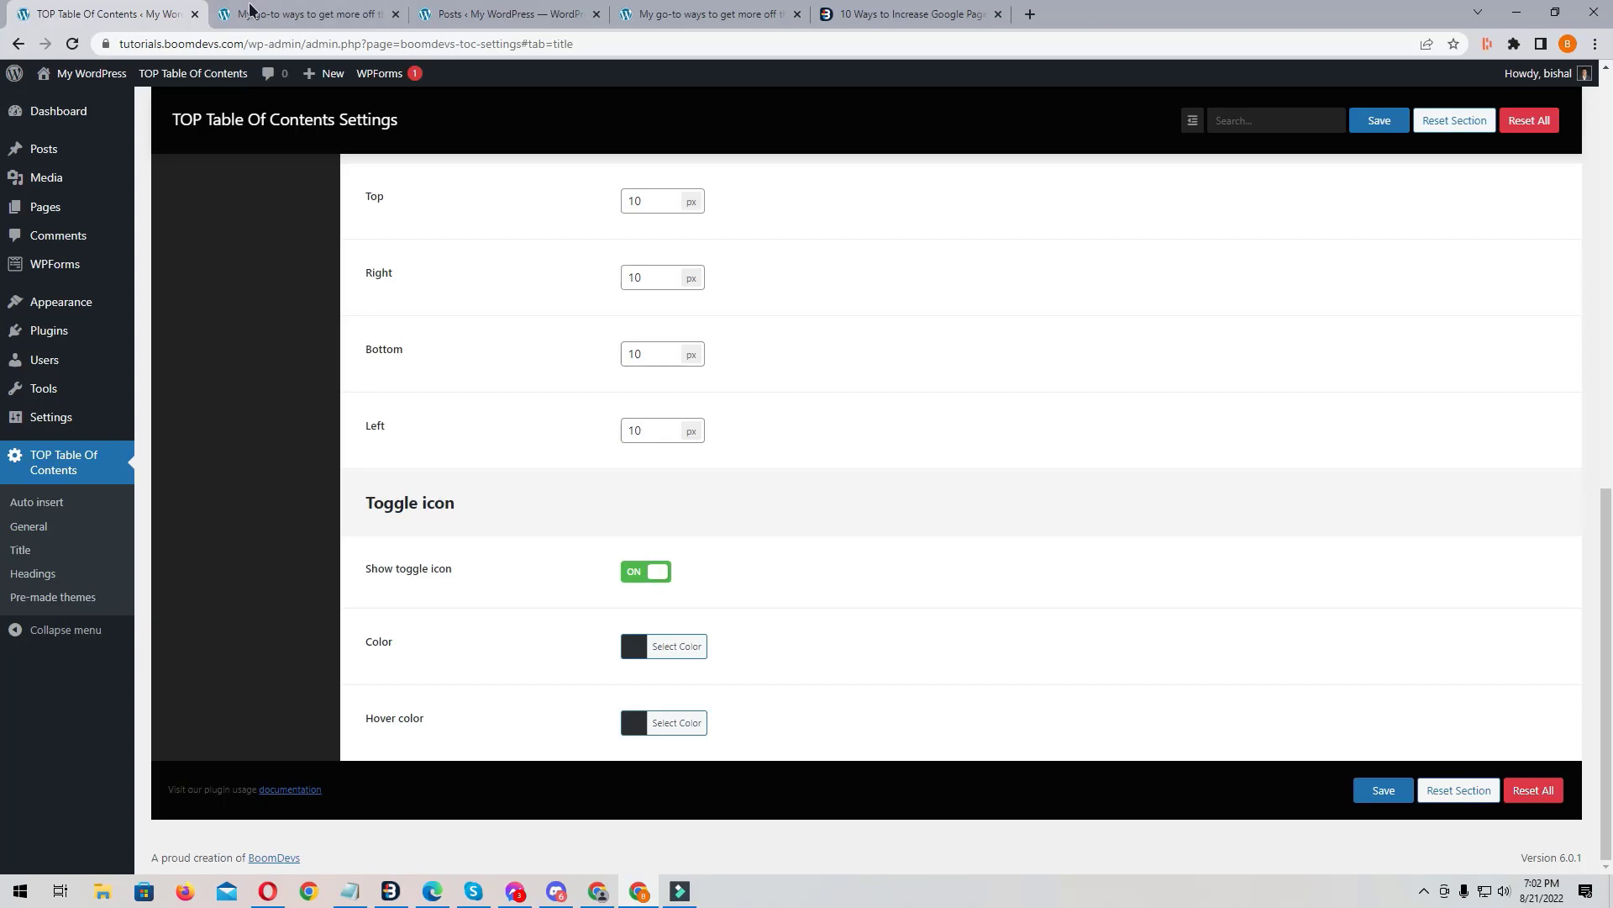
pyautogui.hotkey('ctrl', 'Tab')
pyautogui.hotkey('ctrl', 'shift', 'Tab')
# Step: Switch Show toggle icon off, save, and reload the post to check
pyautogui.click(639, 569)
pyautogui.click(1372, 123)
pyautogui.click(345, 14)
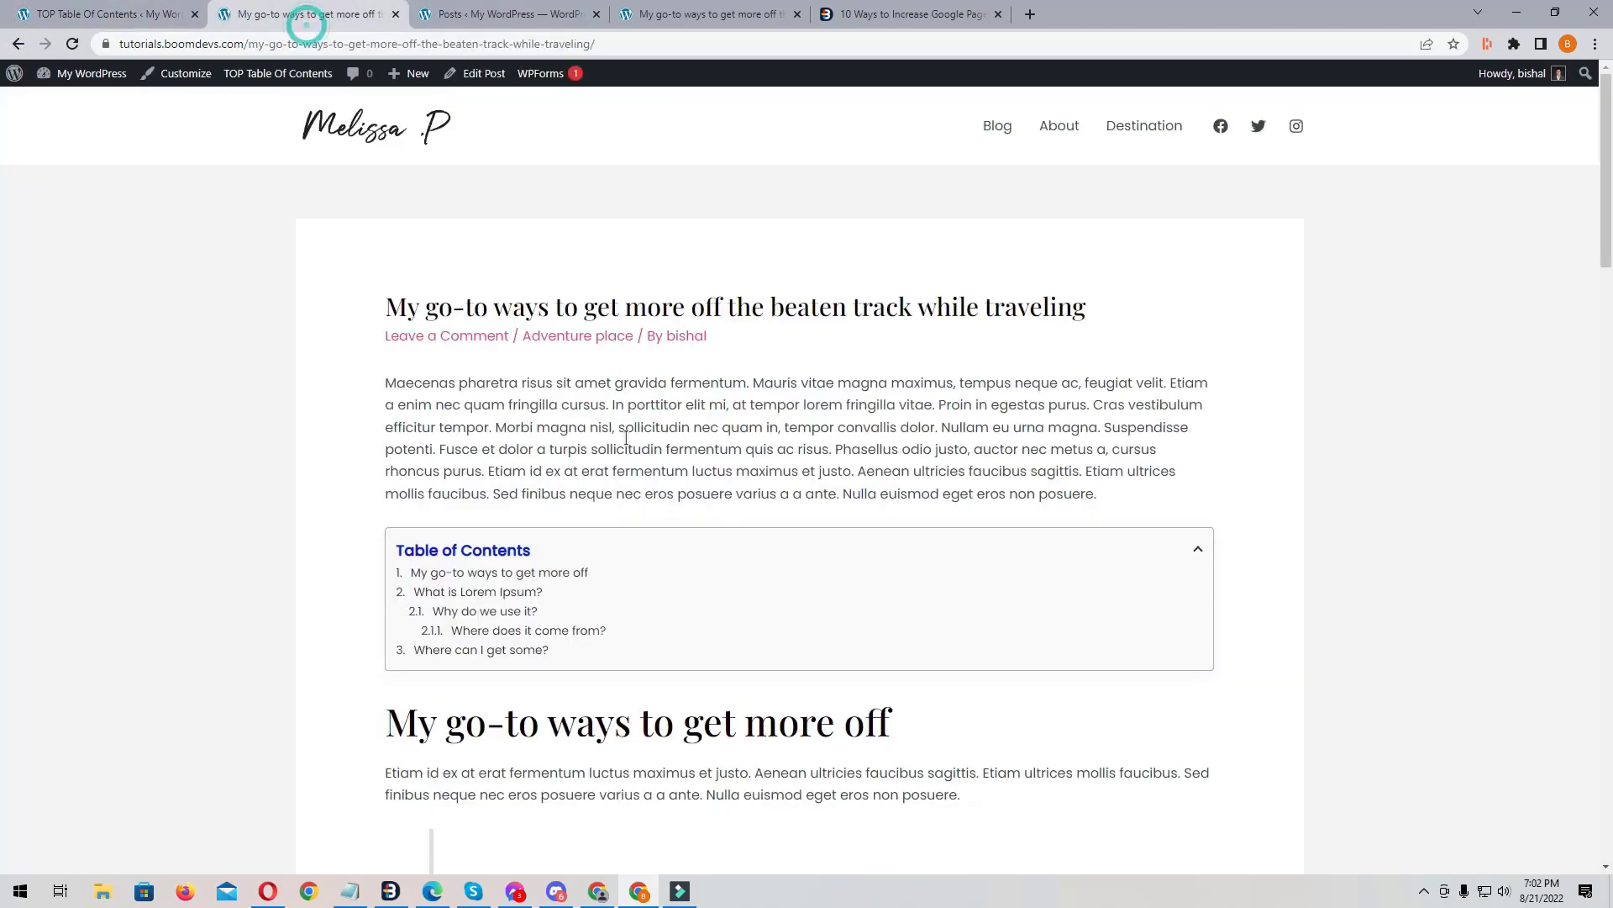
pyautogui.press('F5')
# Step: Switch Show toggle icon back on and save
pyautogui.click(144, 10)
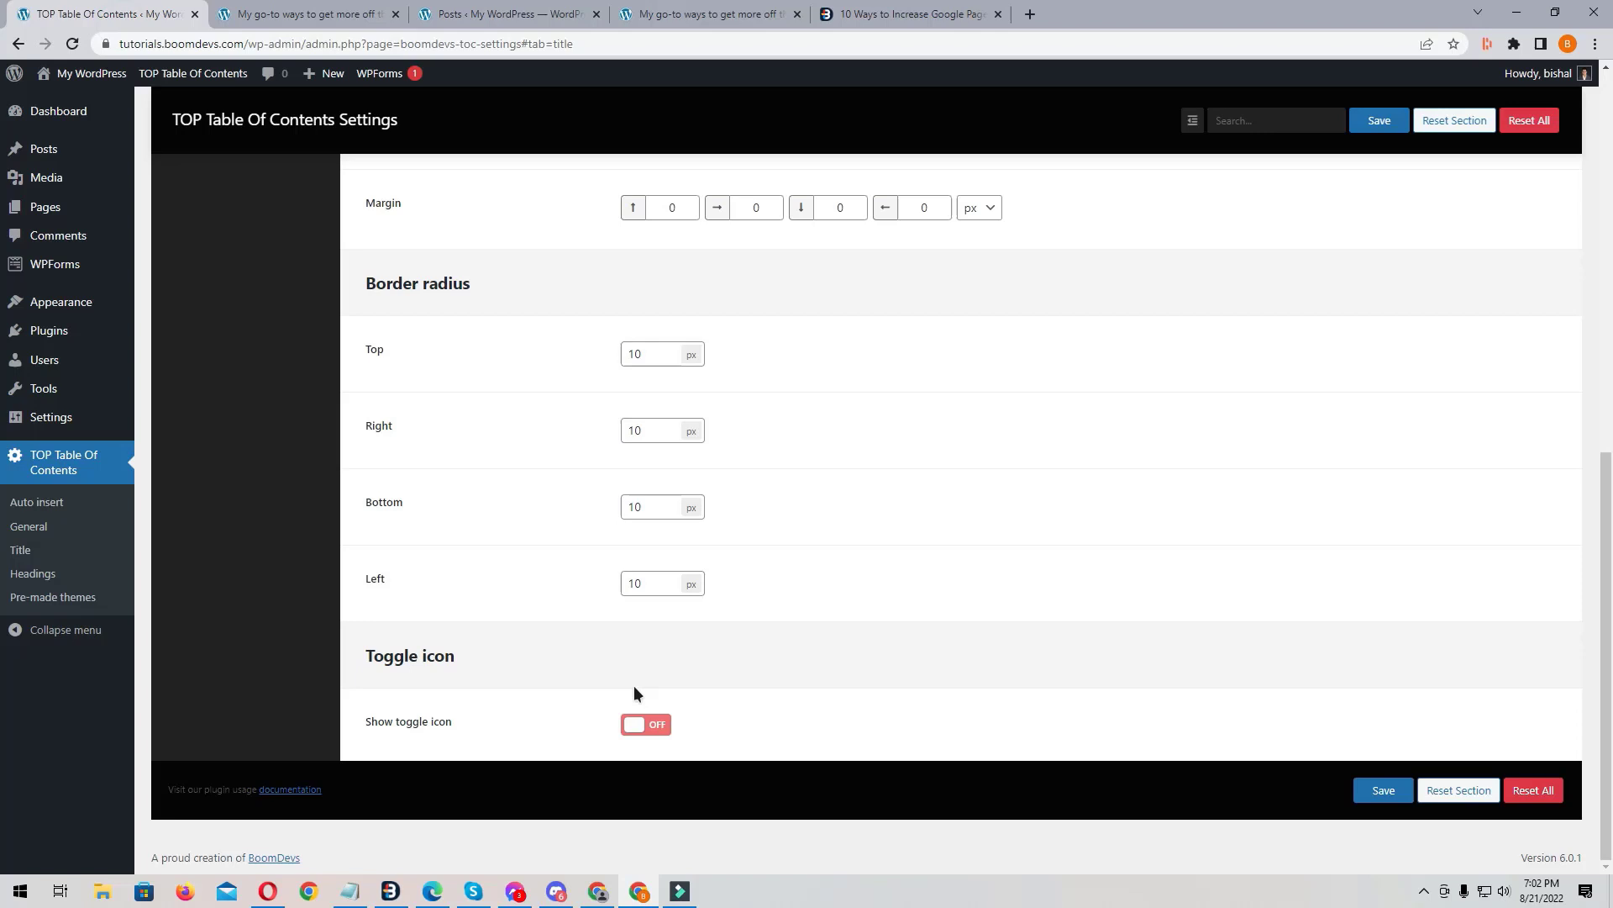
pyautogui.click(647, 724)
pyautogui.click(1379, 120)
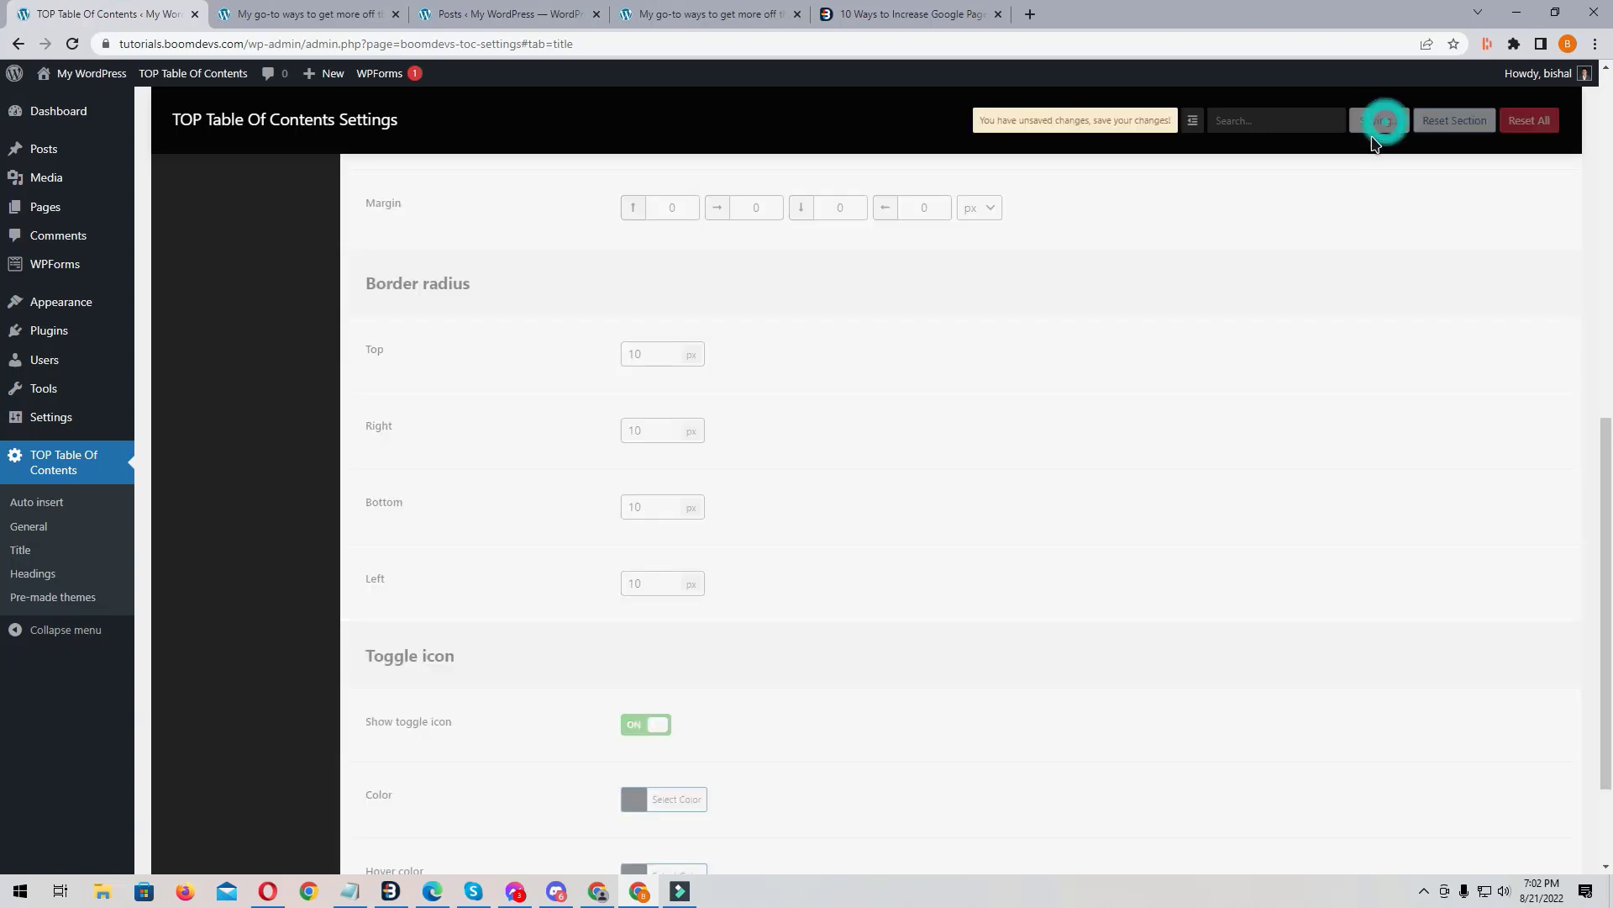
pyautogui.scroll(8, 931, 674)
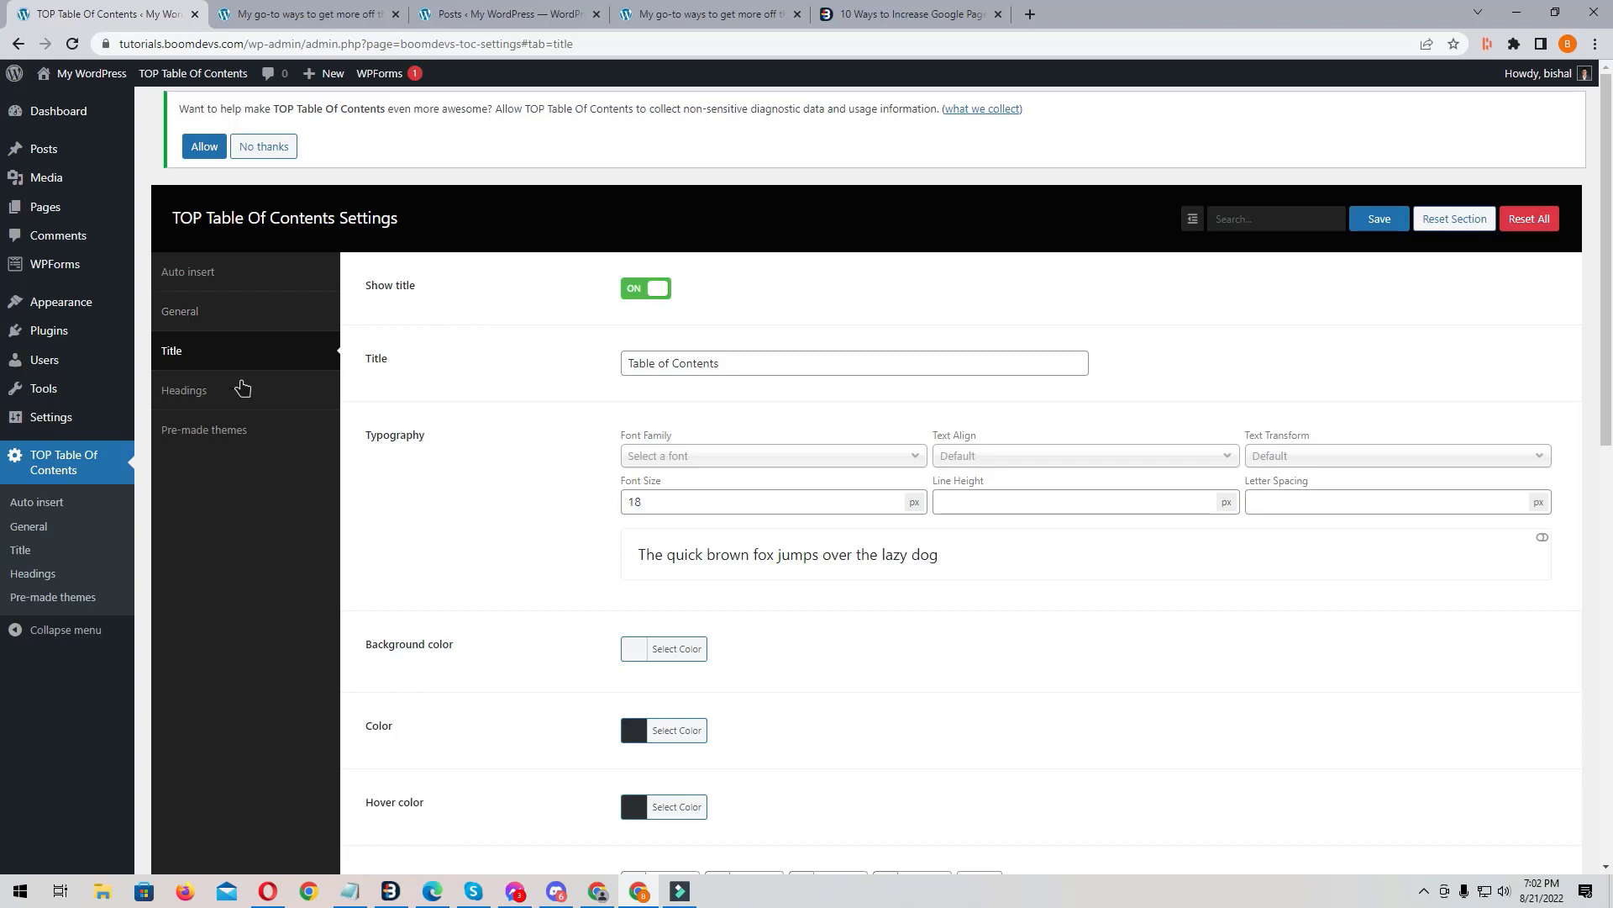
# Step: Open the Headings settings and compare the List style with the post's numbered list
pyautogui.click(240, 389)
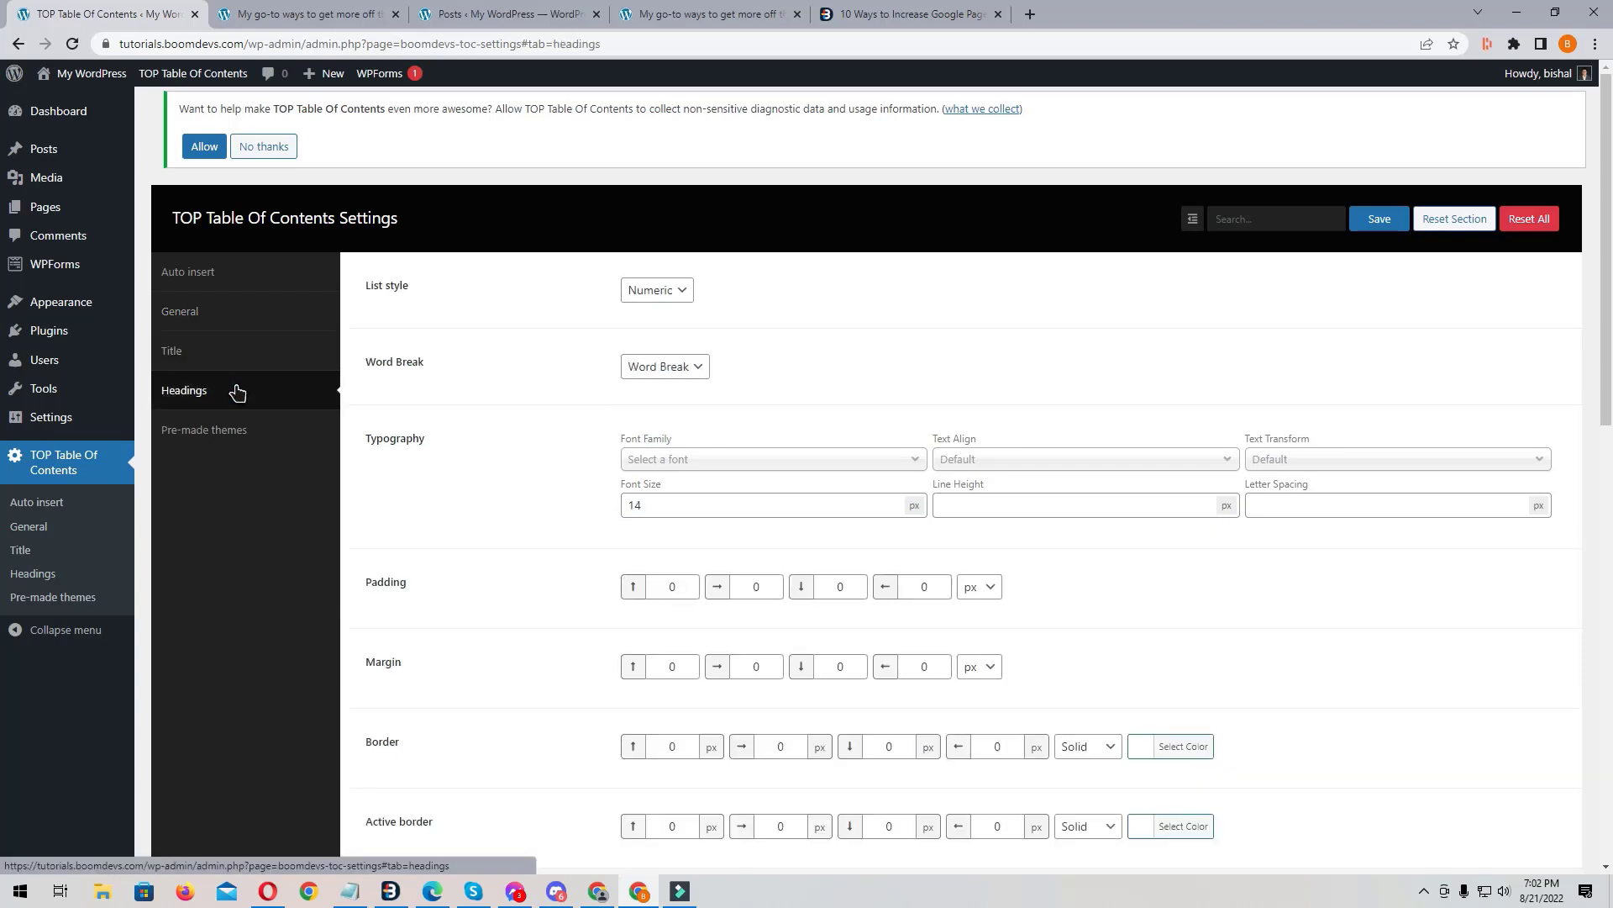
pyautogui.moveTo(413, 286); pyautogui.dragTo(363, 287)
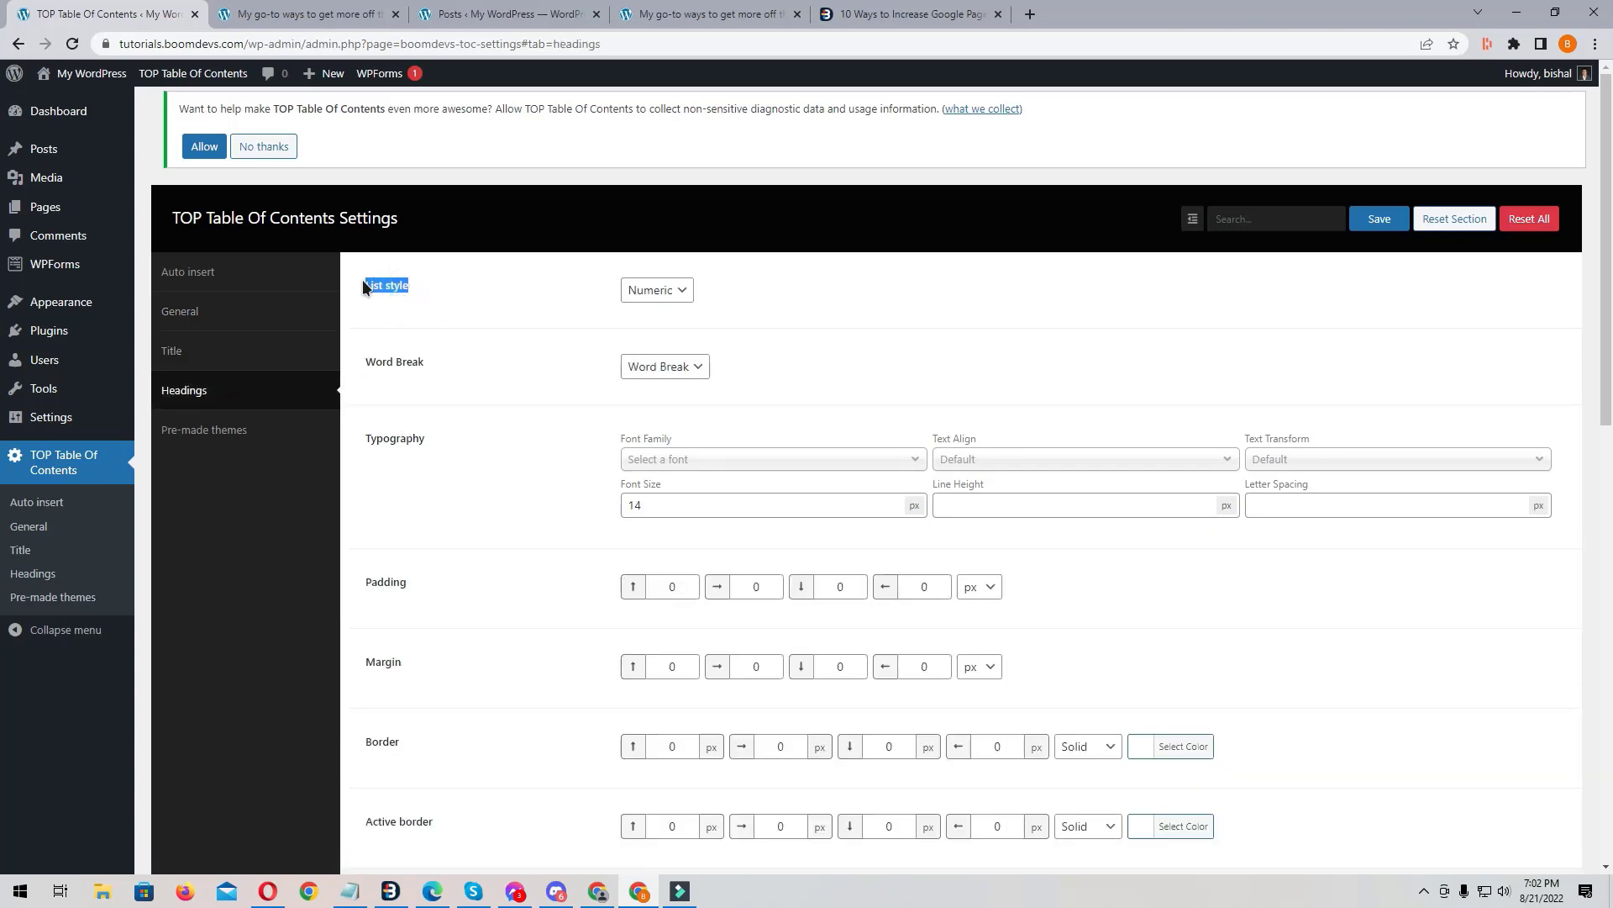
pyautogui.click(302, 14)
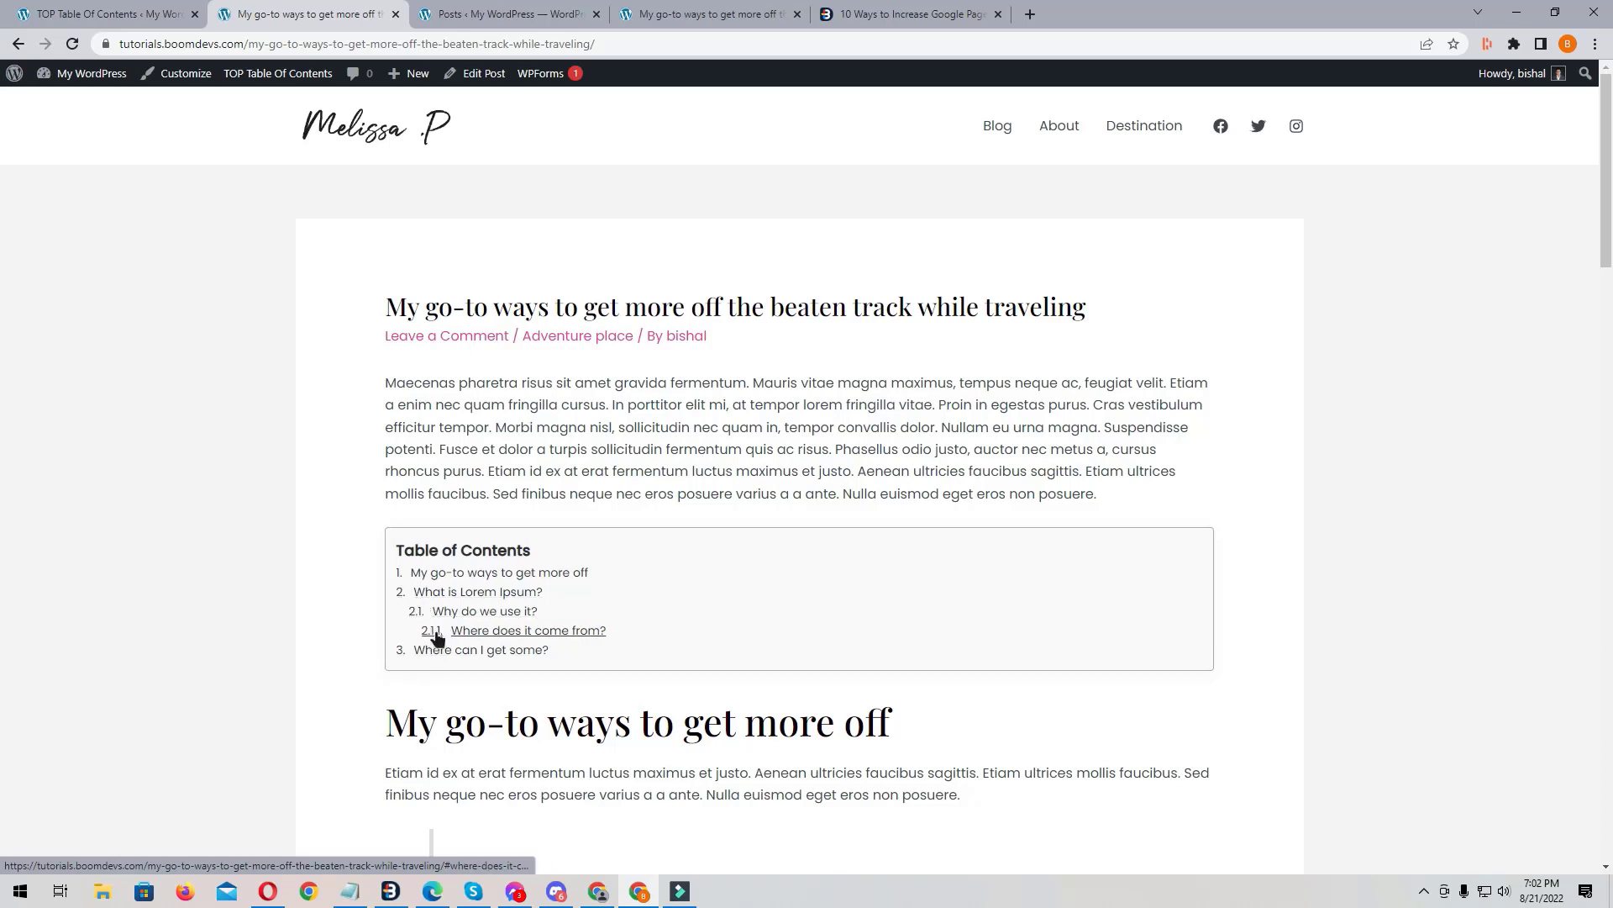
pyautogui.click(137, 20)
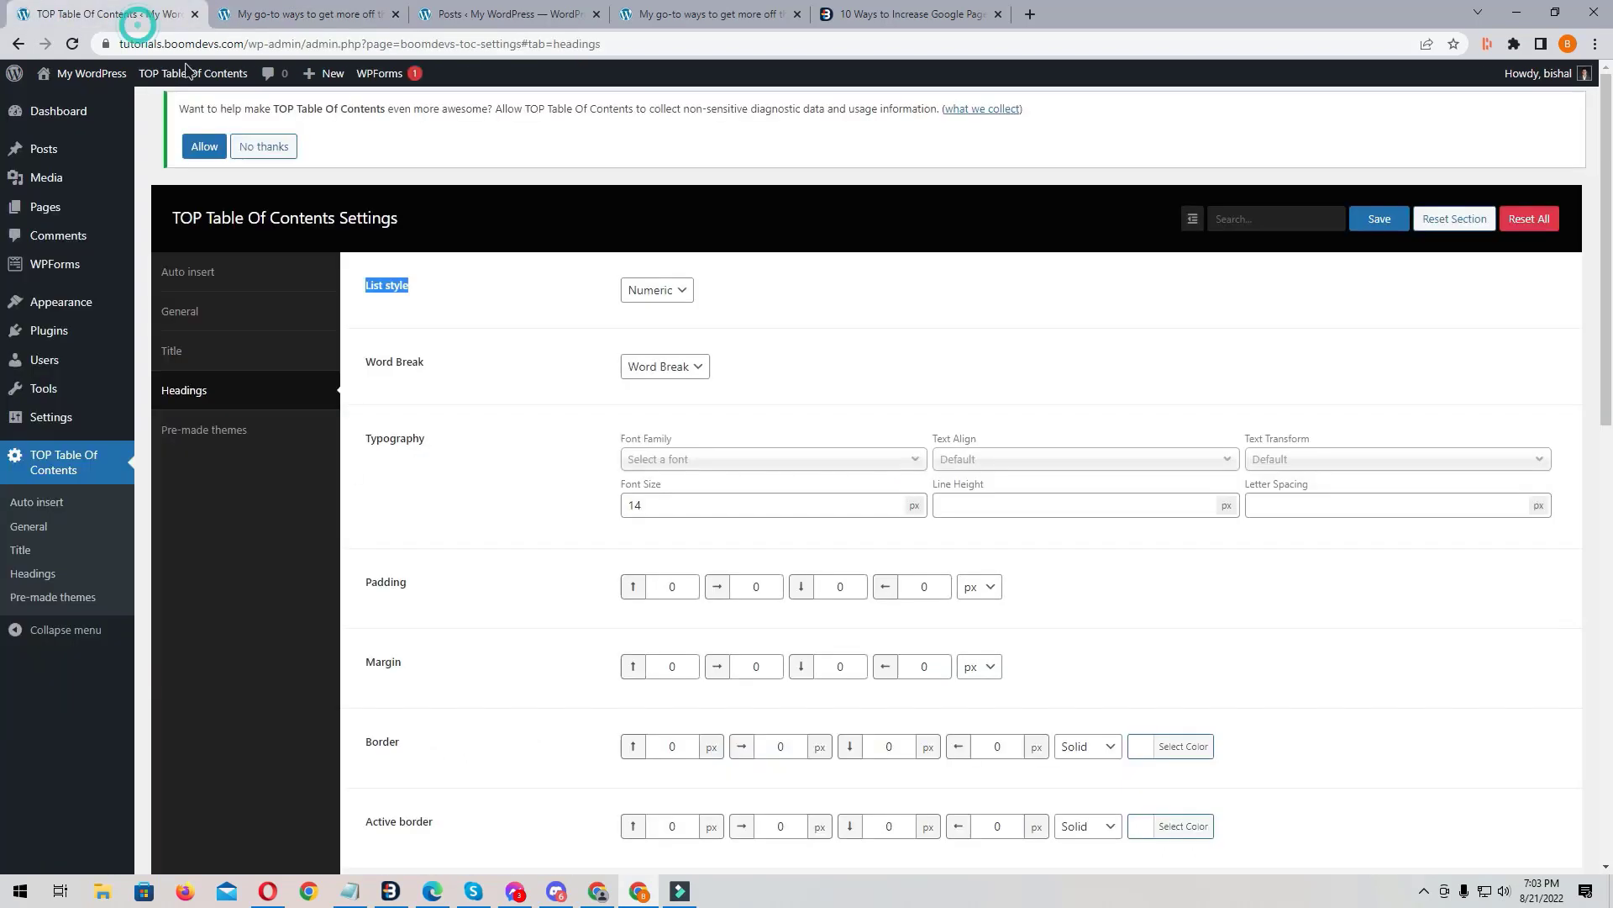
# Step: Set List style to None, save, and reload the post to see unnumbered entries
pyautogui.click(635, 293)
pyautogui.click(662, 311)
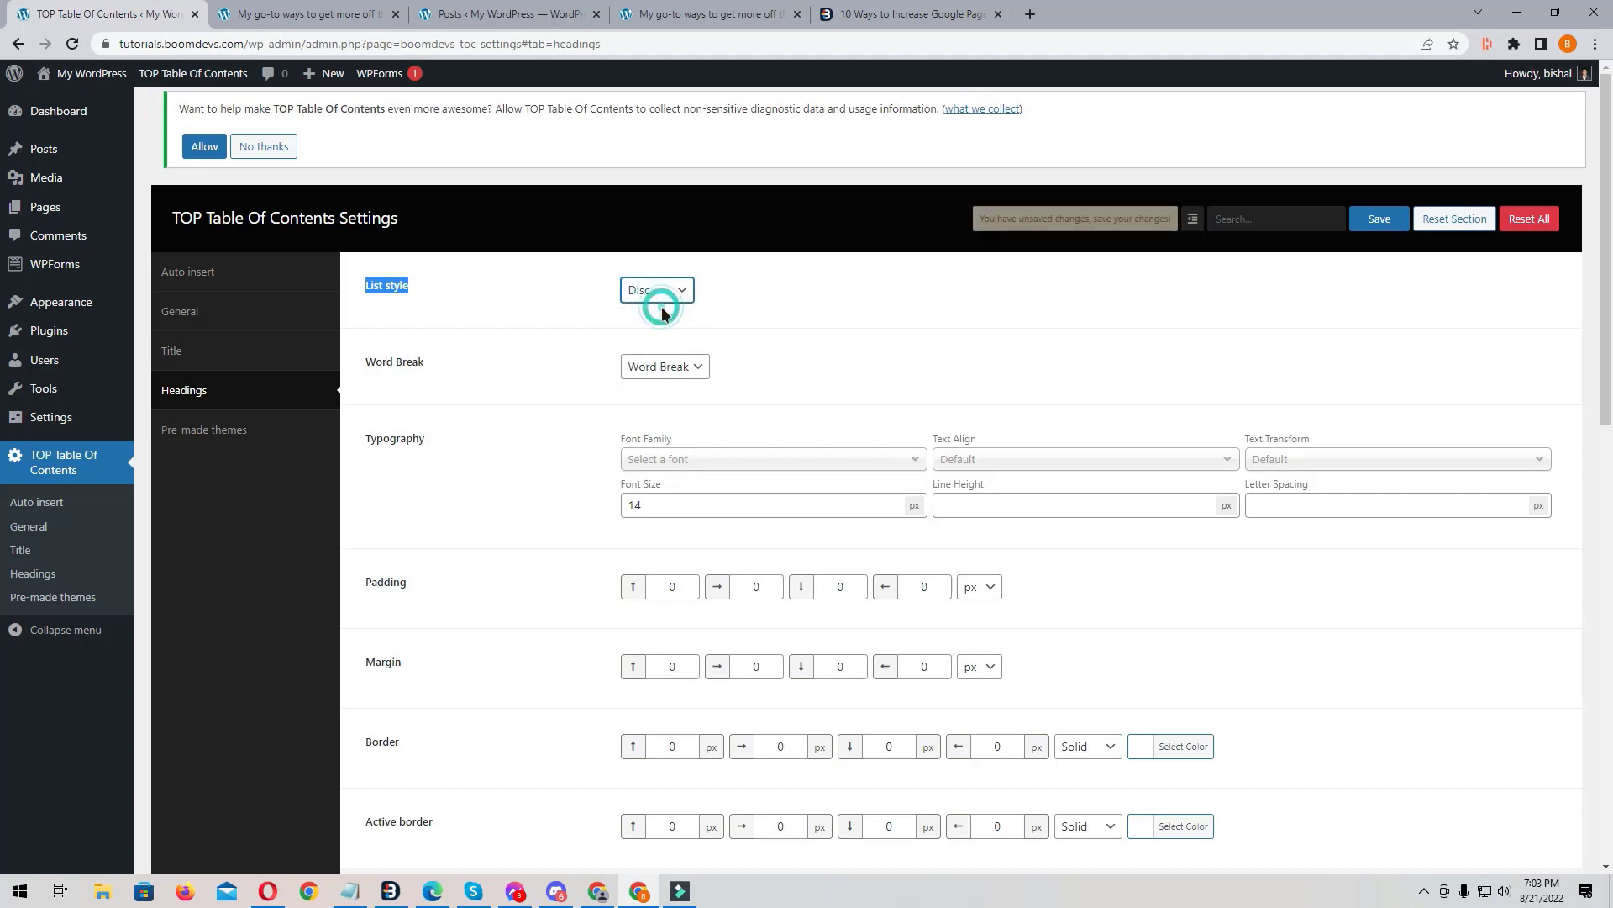
pyautogui.click(672, 292)
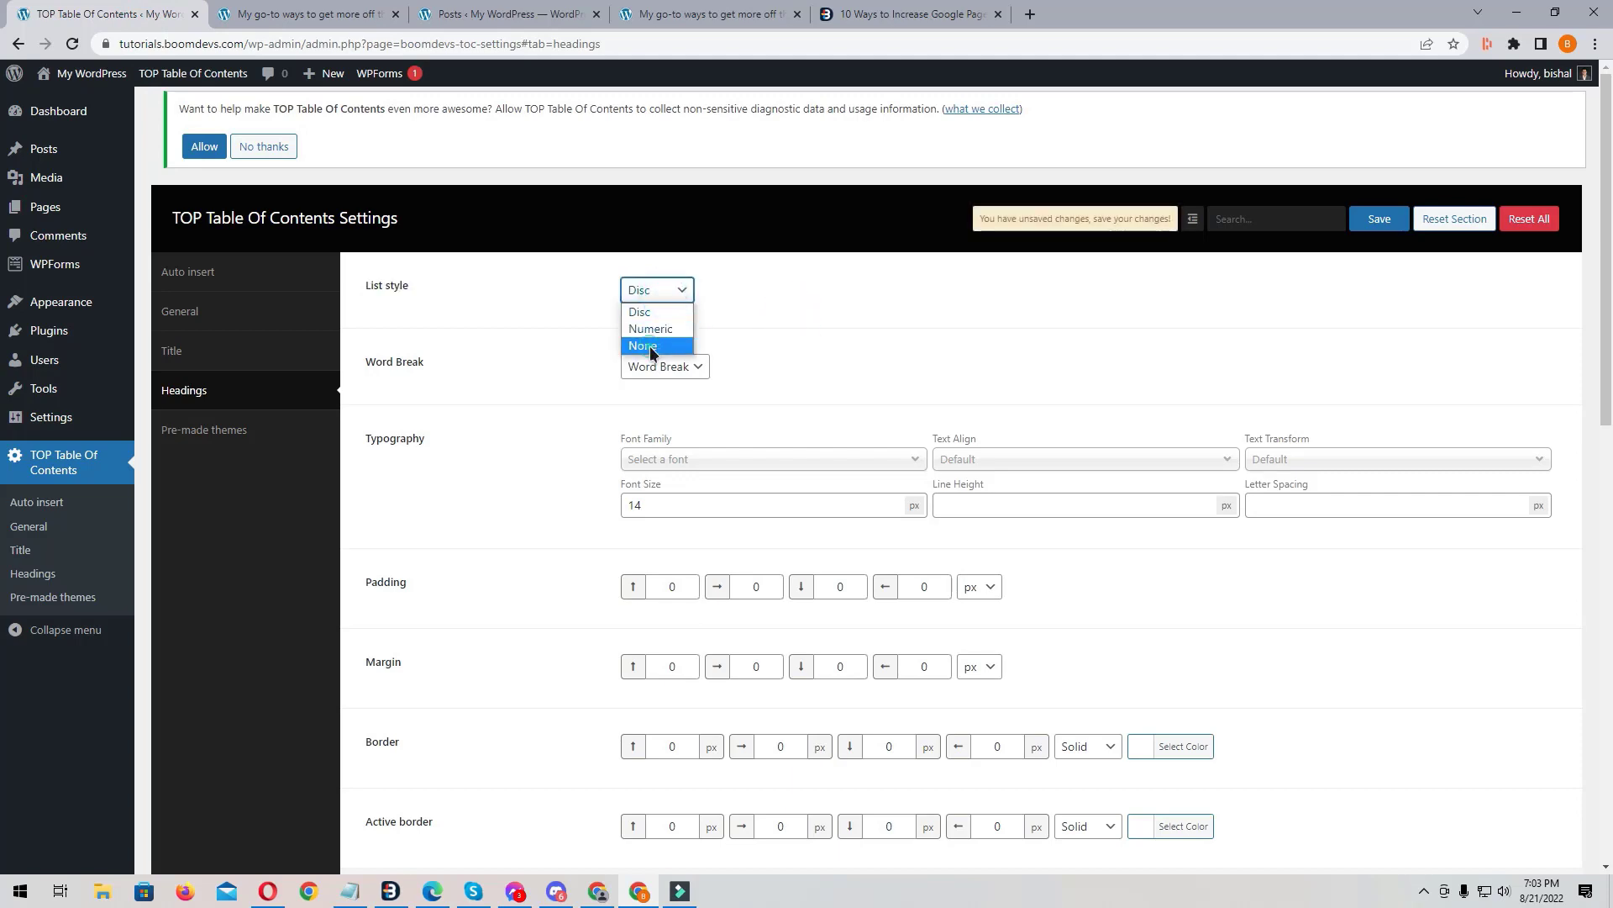
pyautogui.click(650, 347)
pyautogui.click(1385, 221)
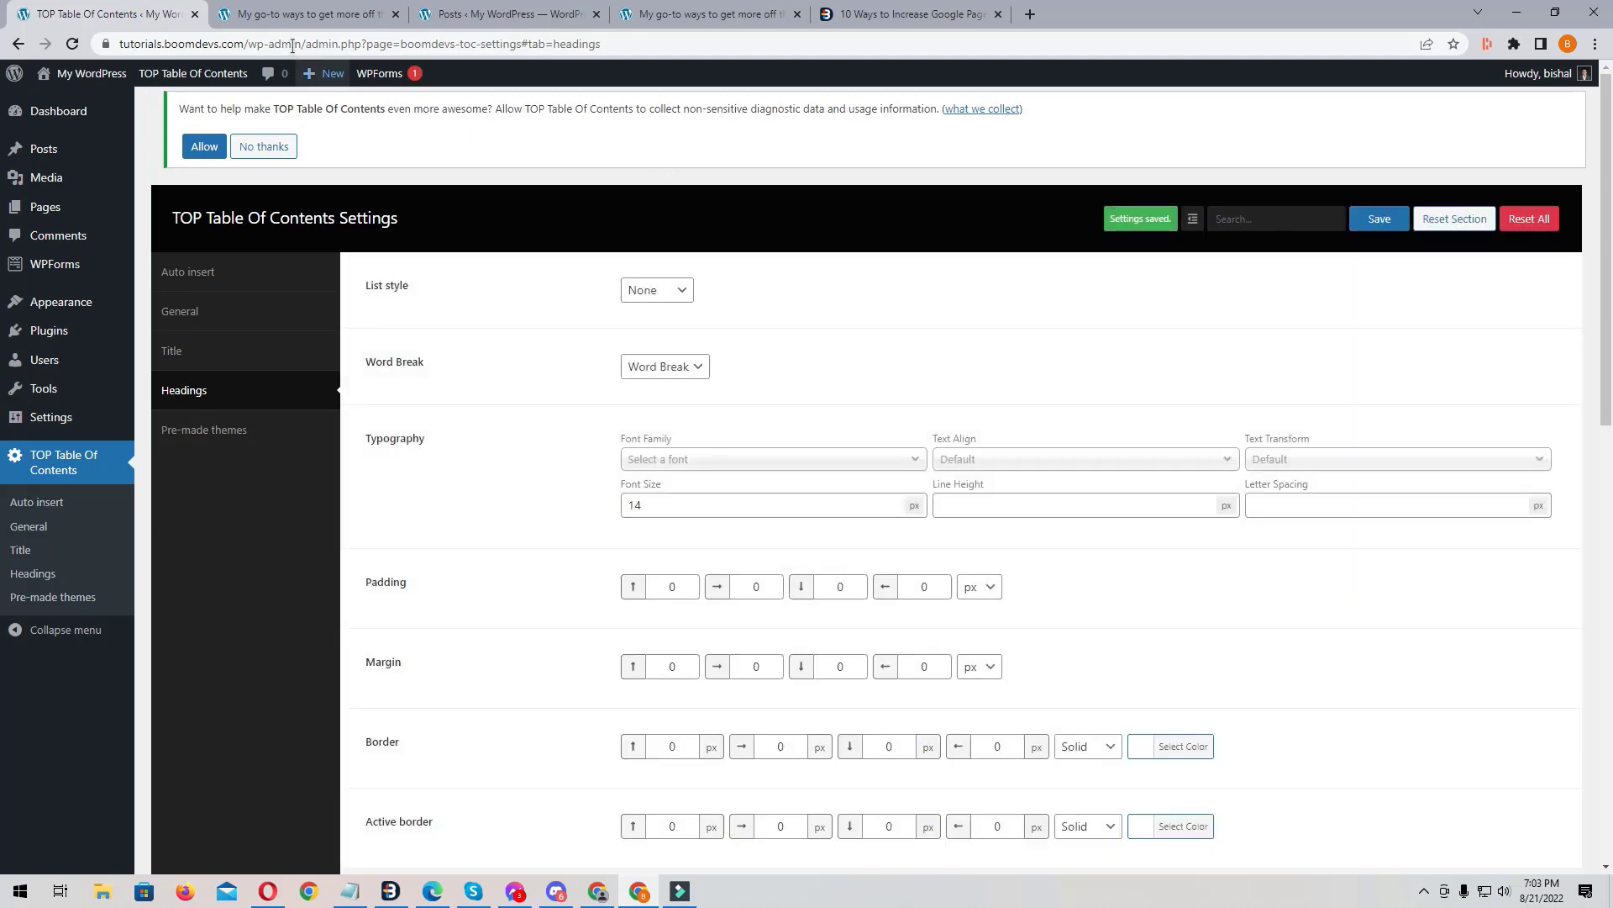
pyautogui.click(309, 14)
pyautogui.press('F5')
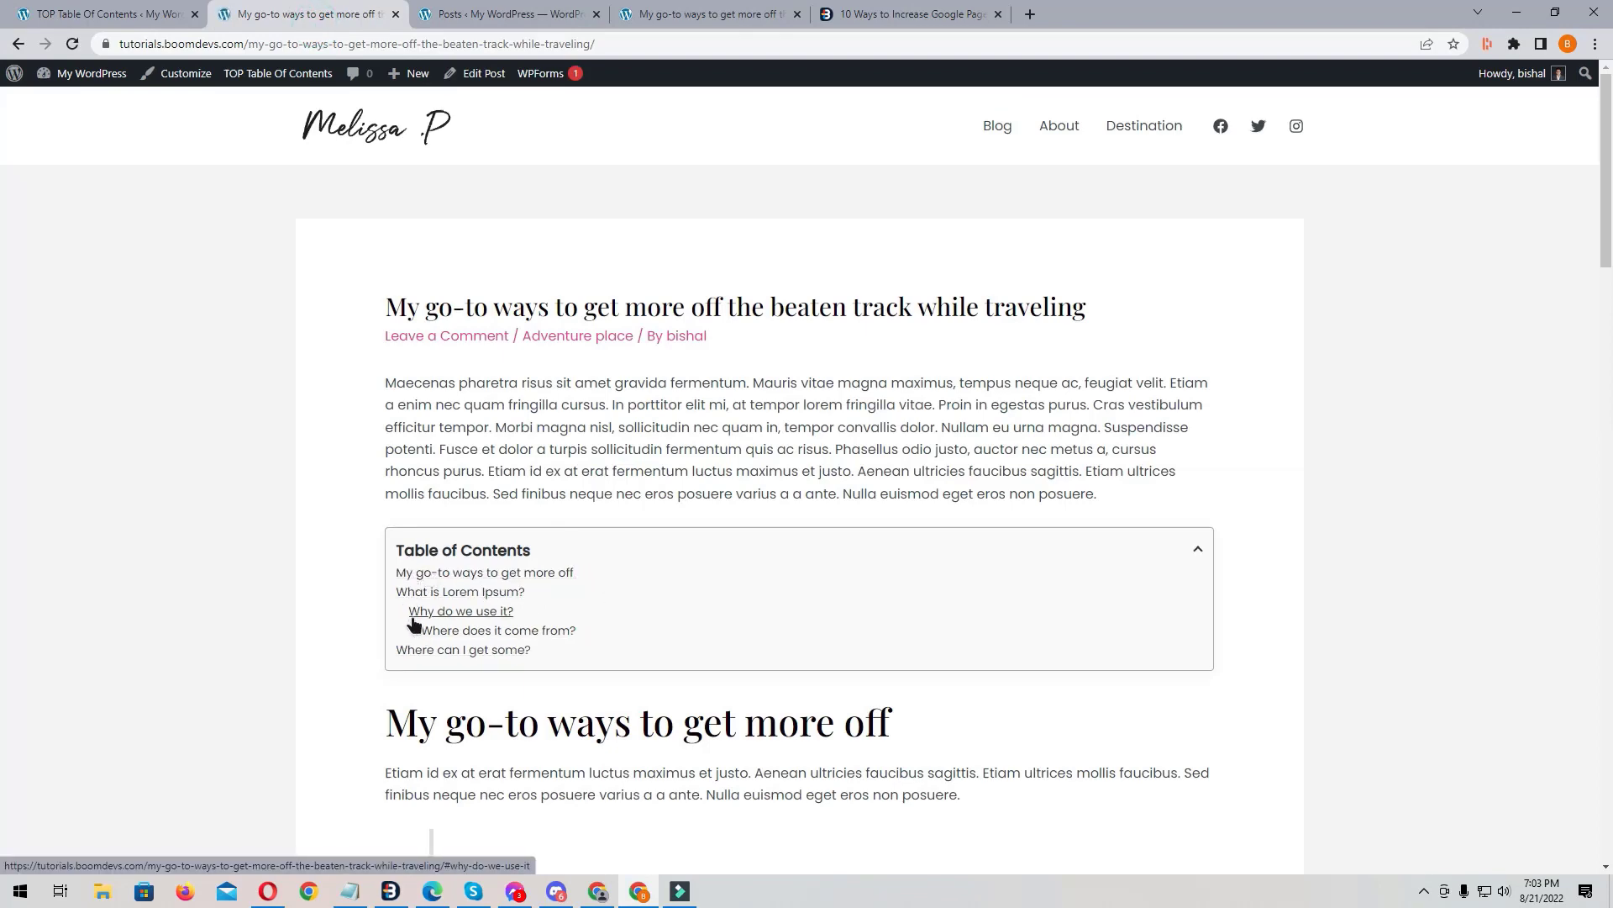
pyautogui.click(114, 14)
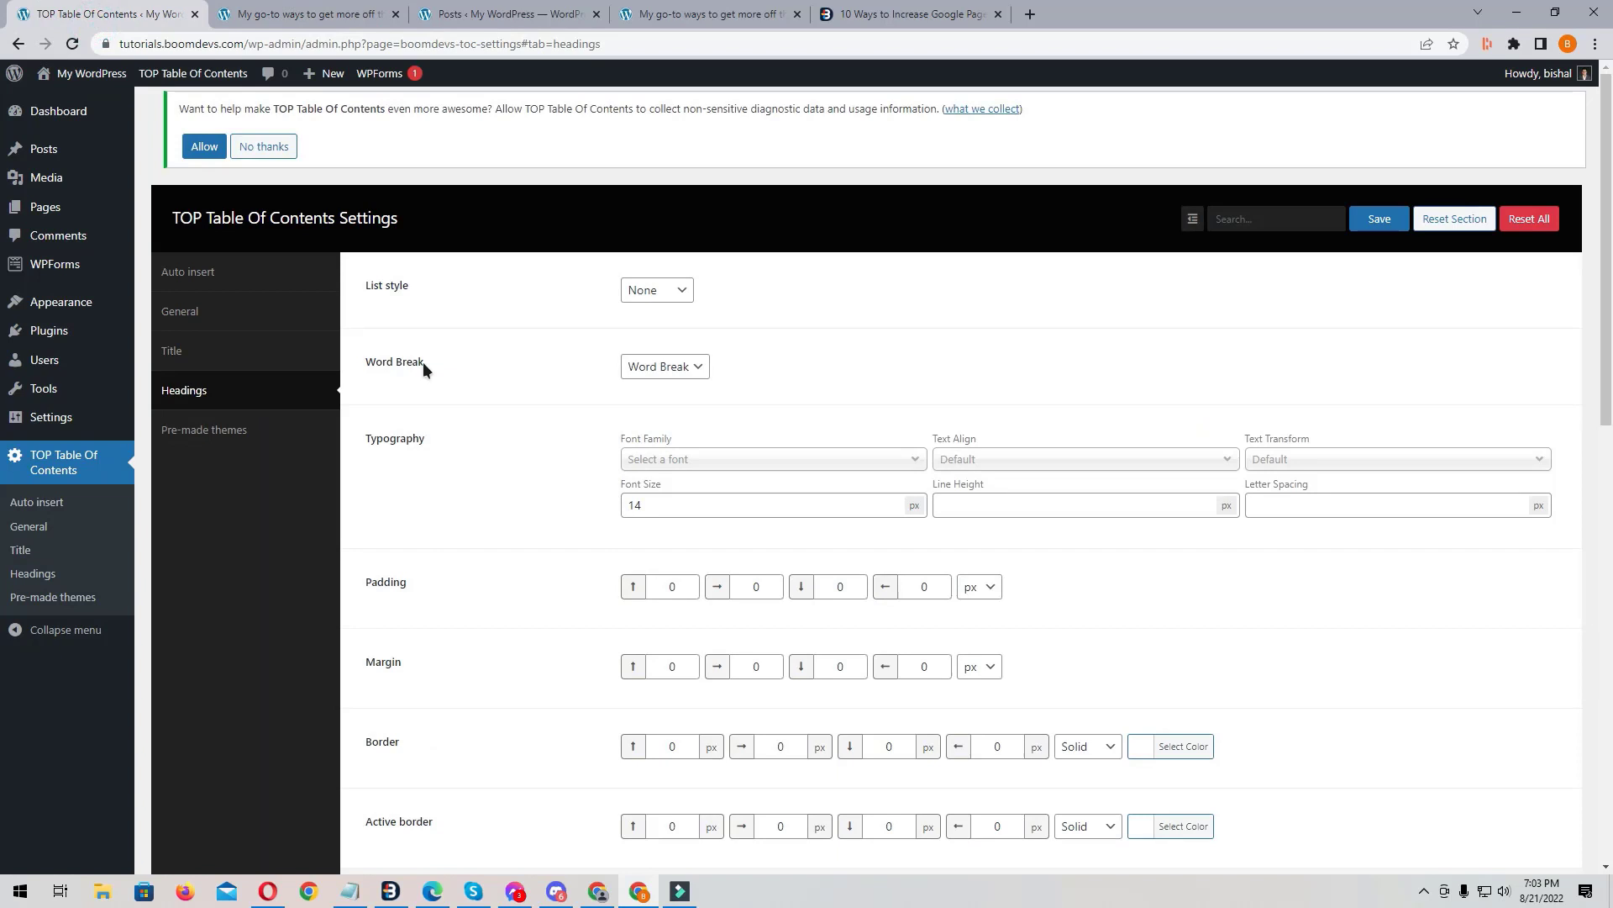
# Step: Change the heading Font Size from 14 to 16 and save
pyautogui.click(698, 374)
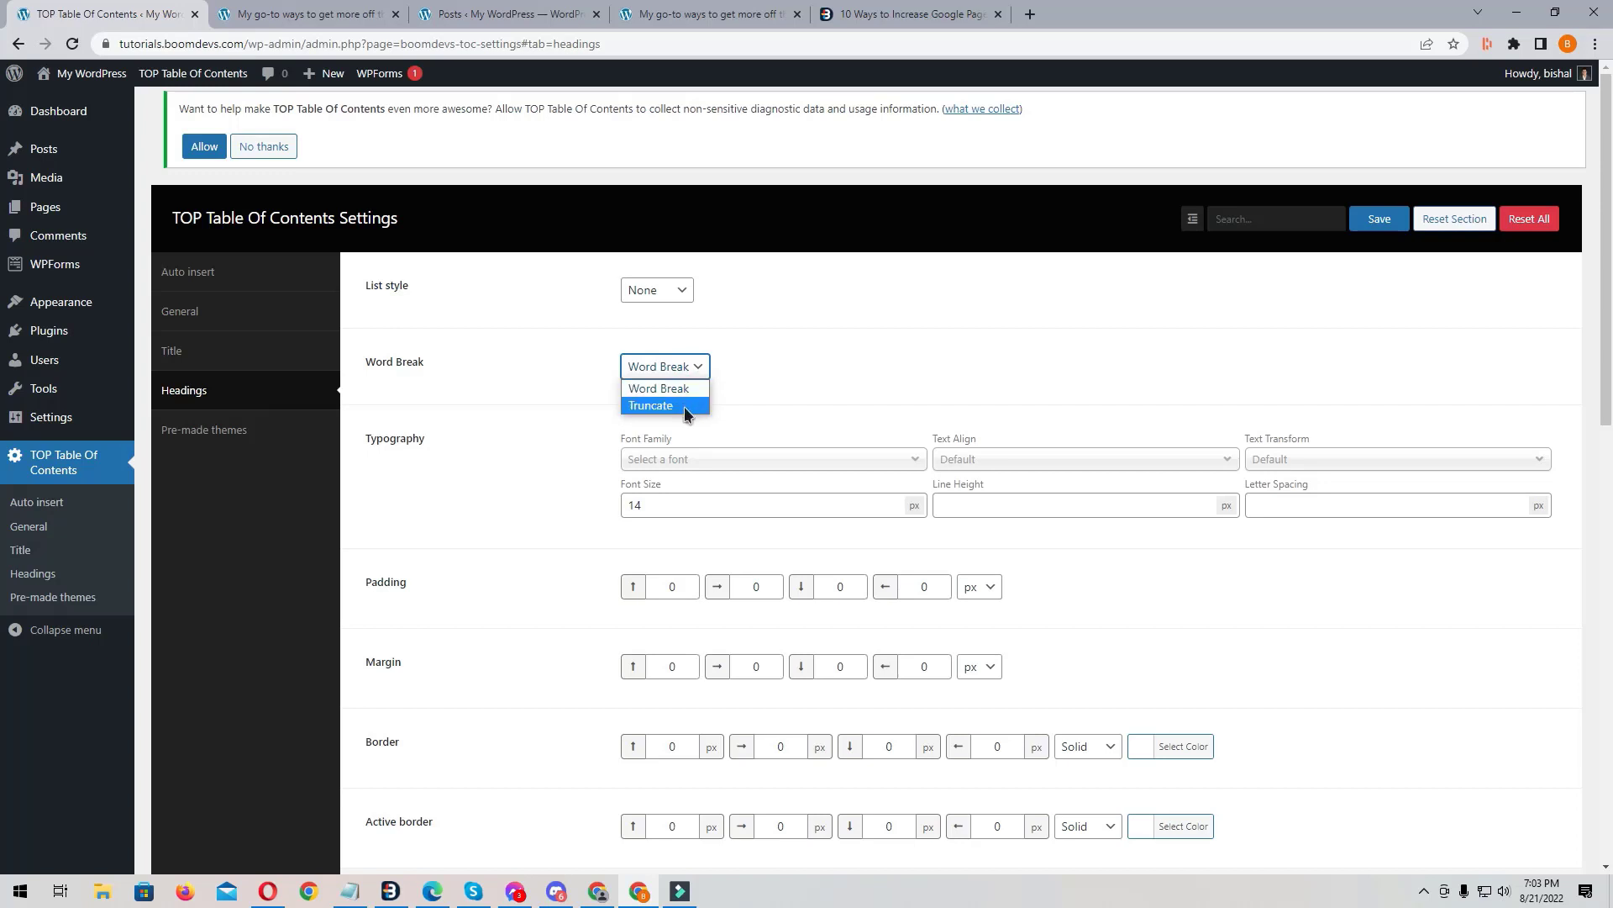
pyautogui.click(663, 388)
pyautogui.scroll(-2, 778, 336)
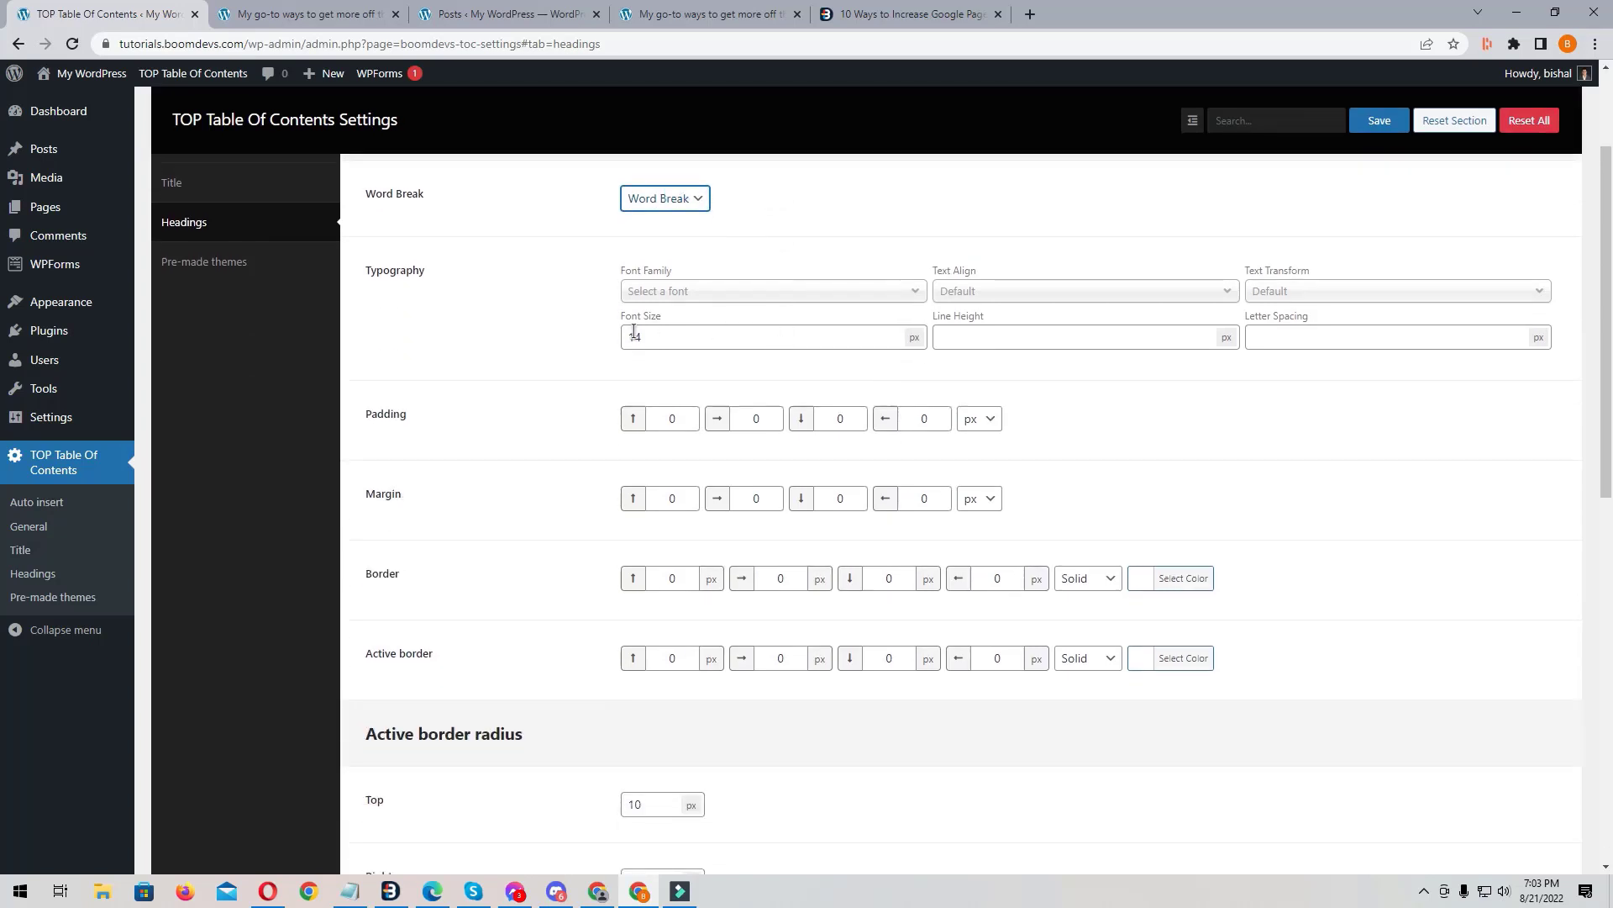
pyautogui.click(653, 339)
pyautogui.doubleClick(709, 337)
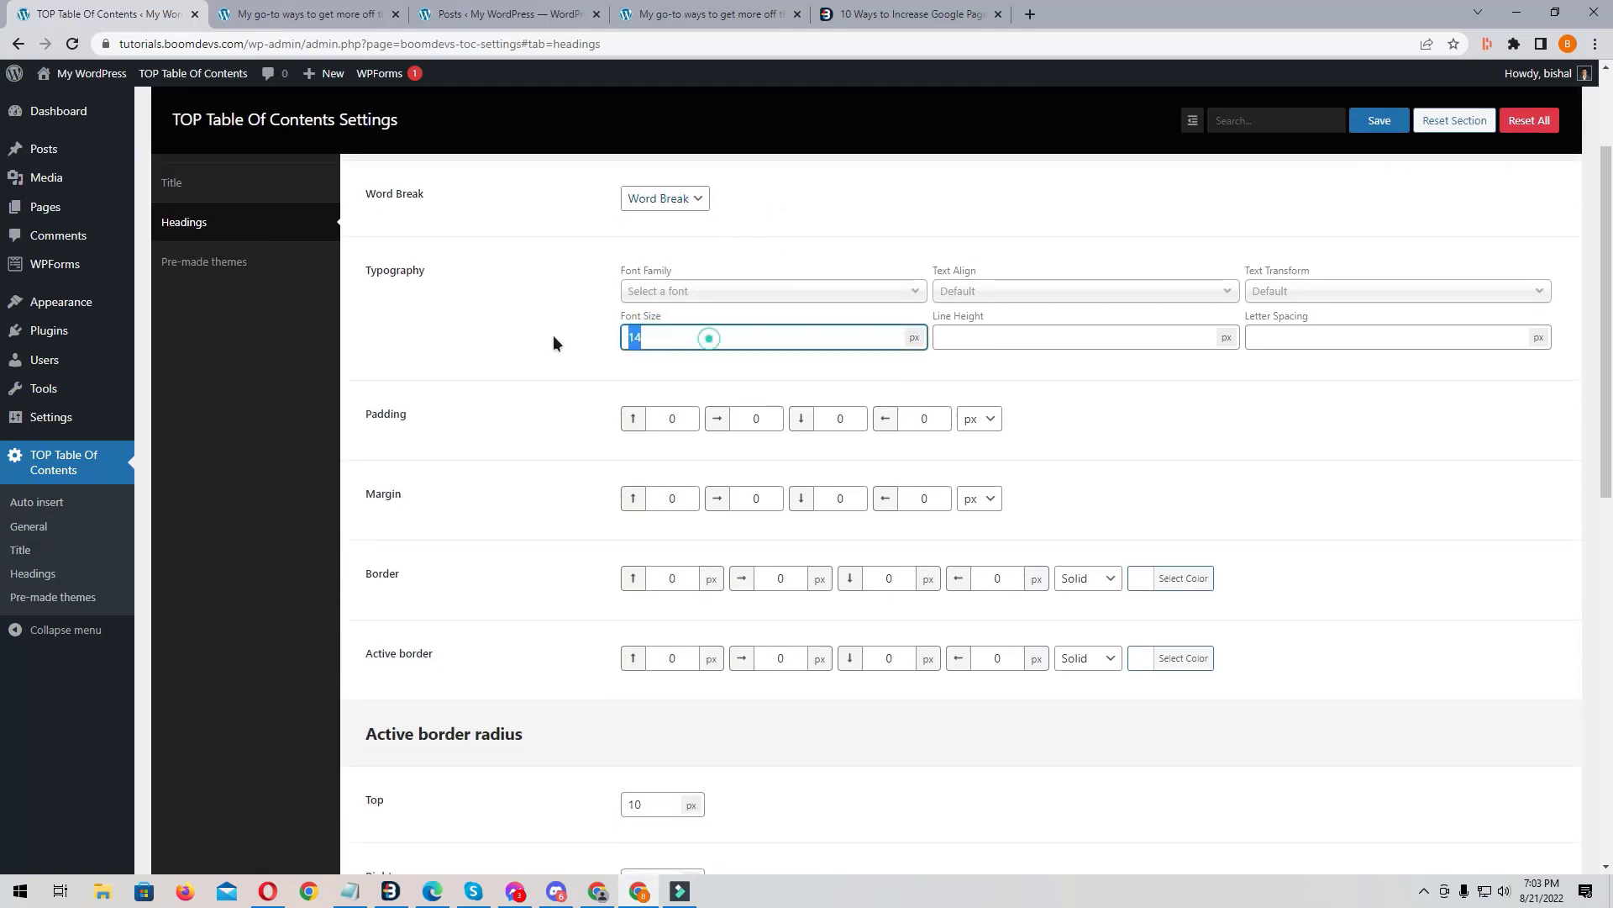
pyautogui.write('16')
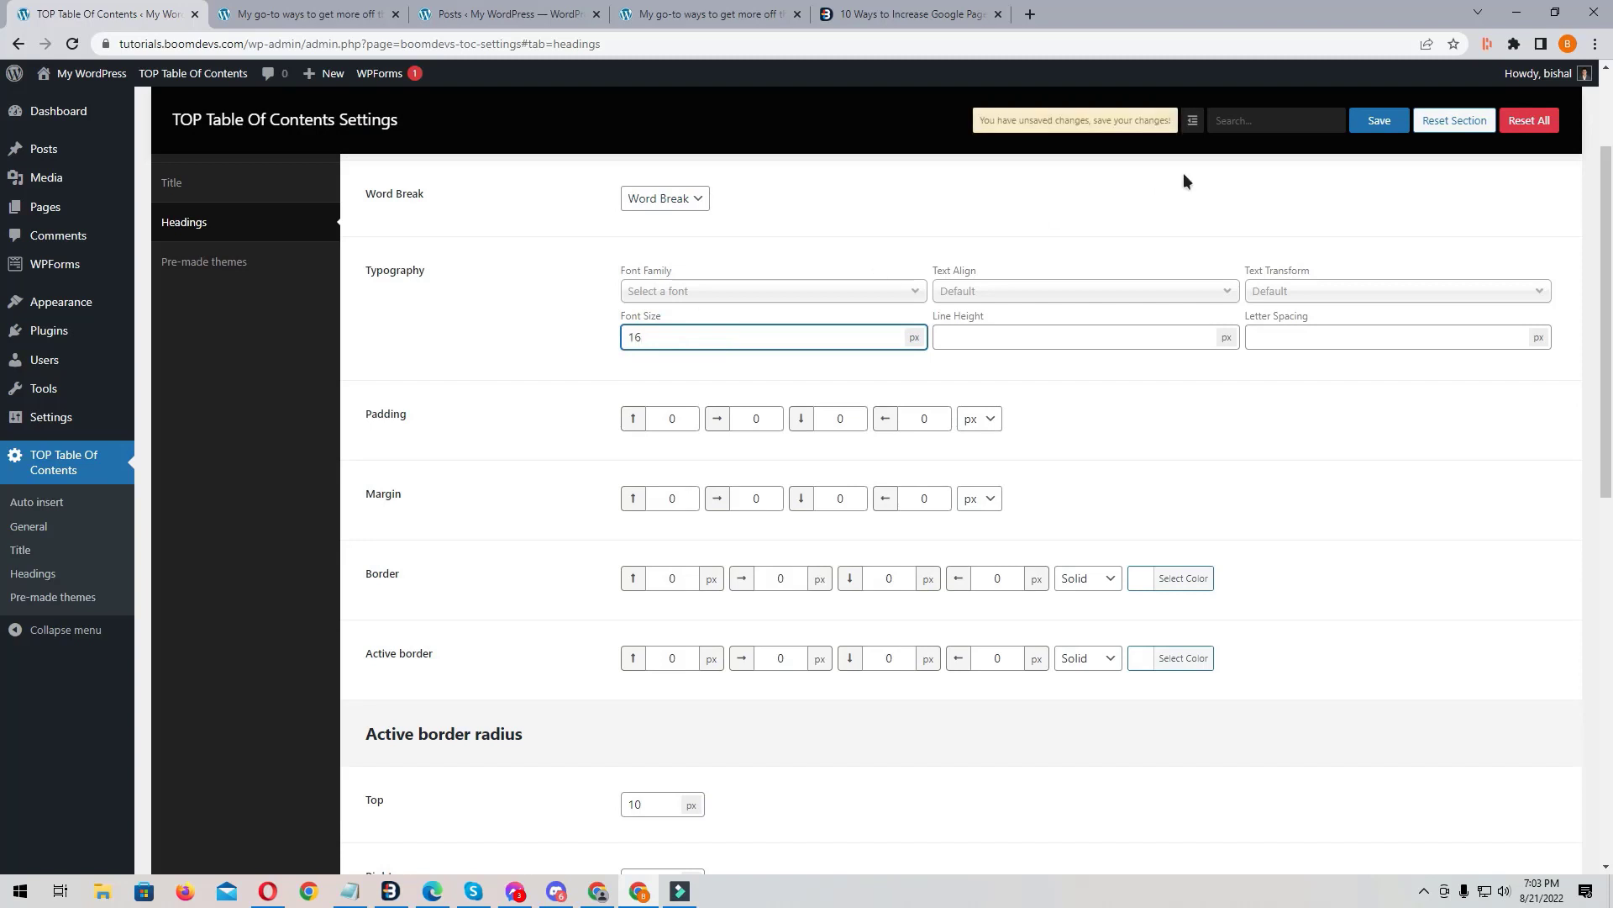
pyautogui.click(1370, 122)
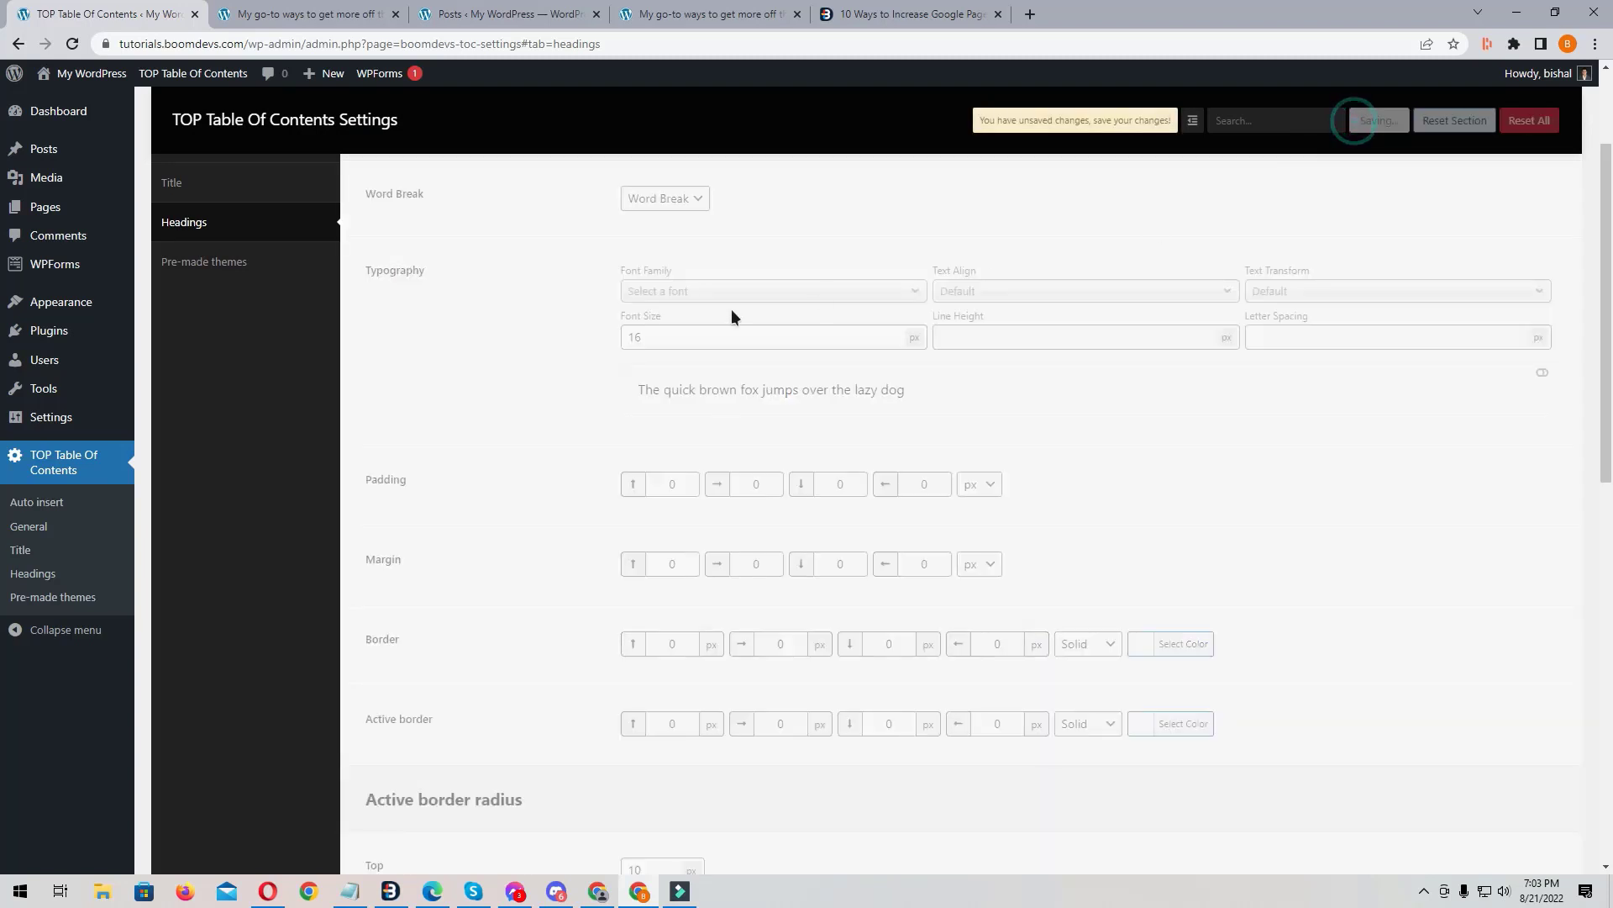
# Step: Leave font family unchanged, check the post, and scroll down to the Color section
pyautogui.click(785, 290)
pyautogui.click(786, 290)
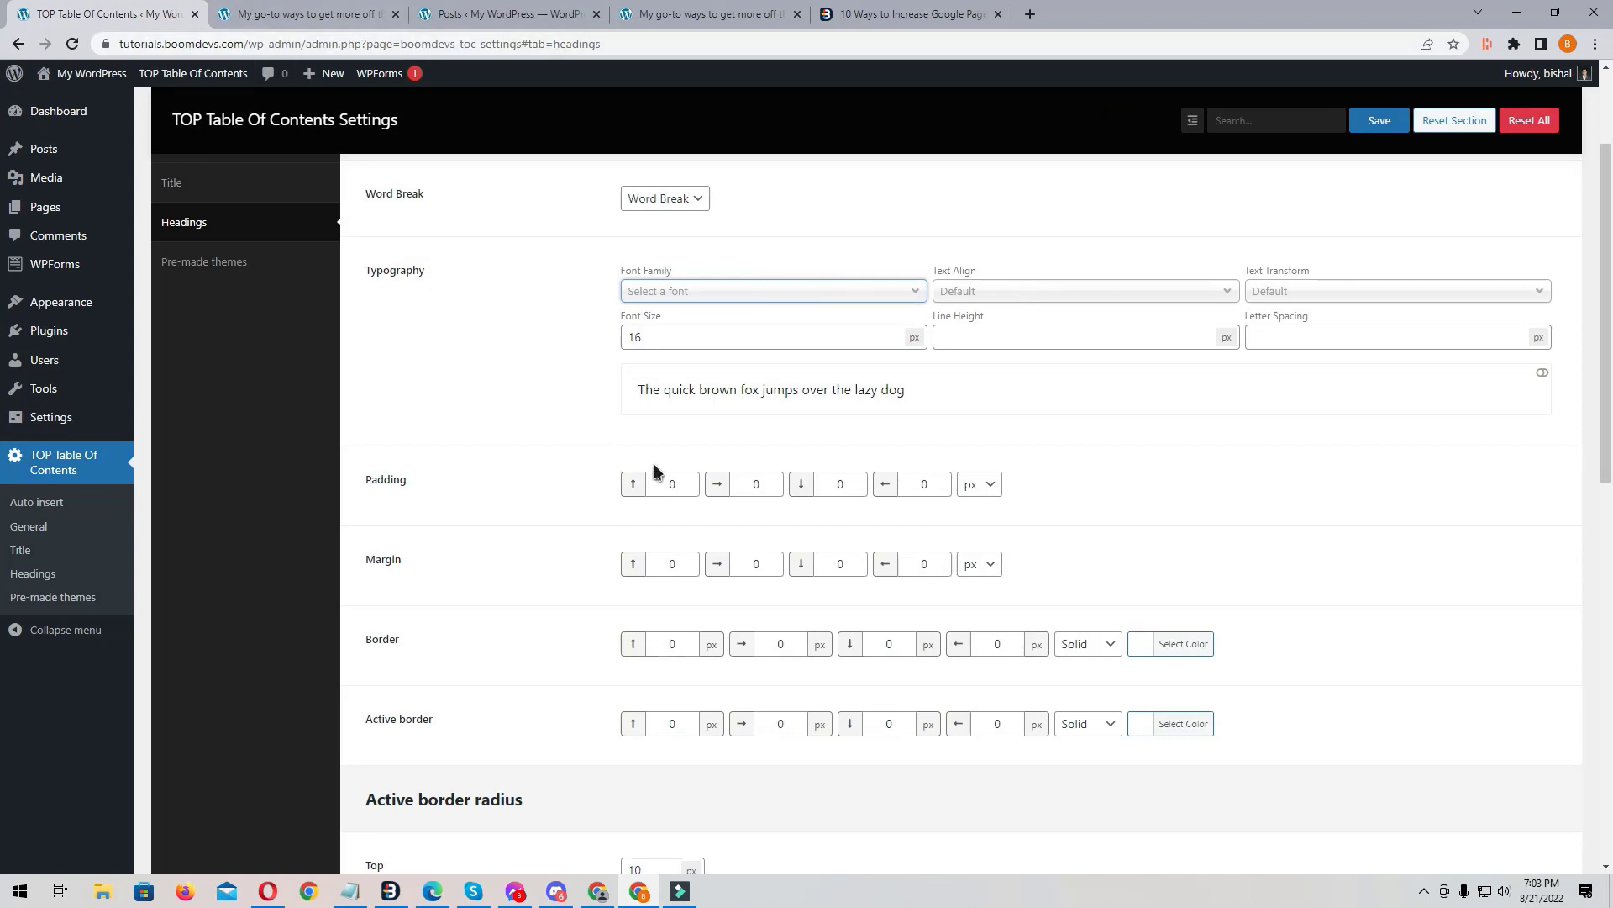
pyautogui.scroll(-1, 654, 462)
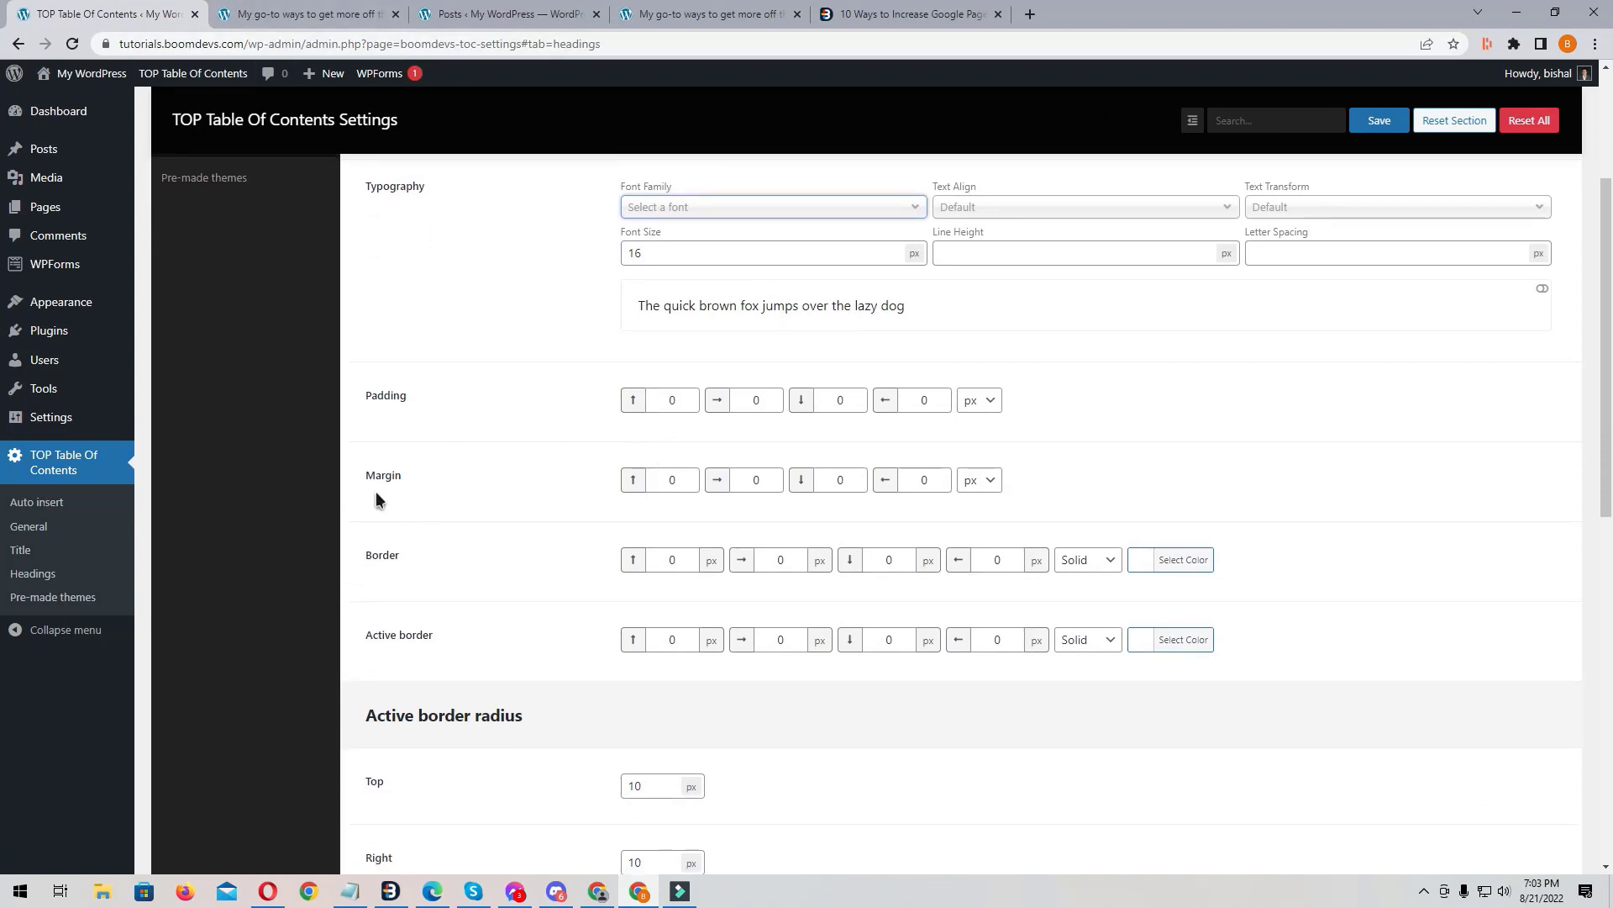
pyautogui.scroll(-1, 383, 499)
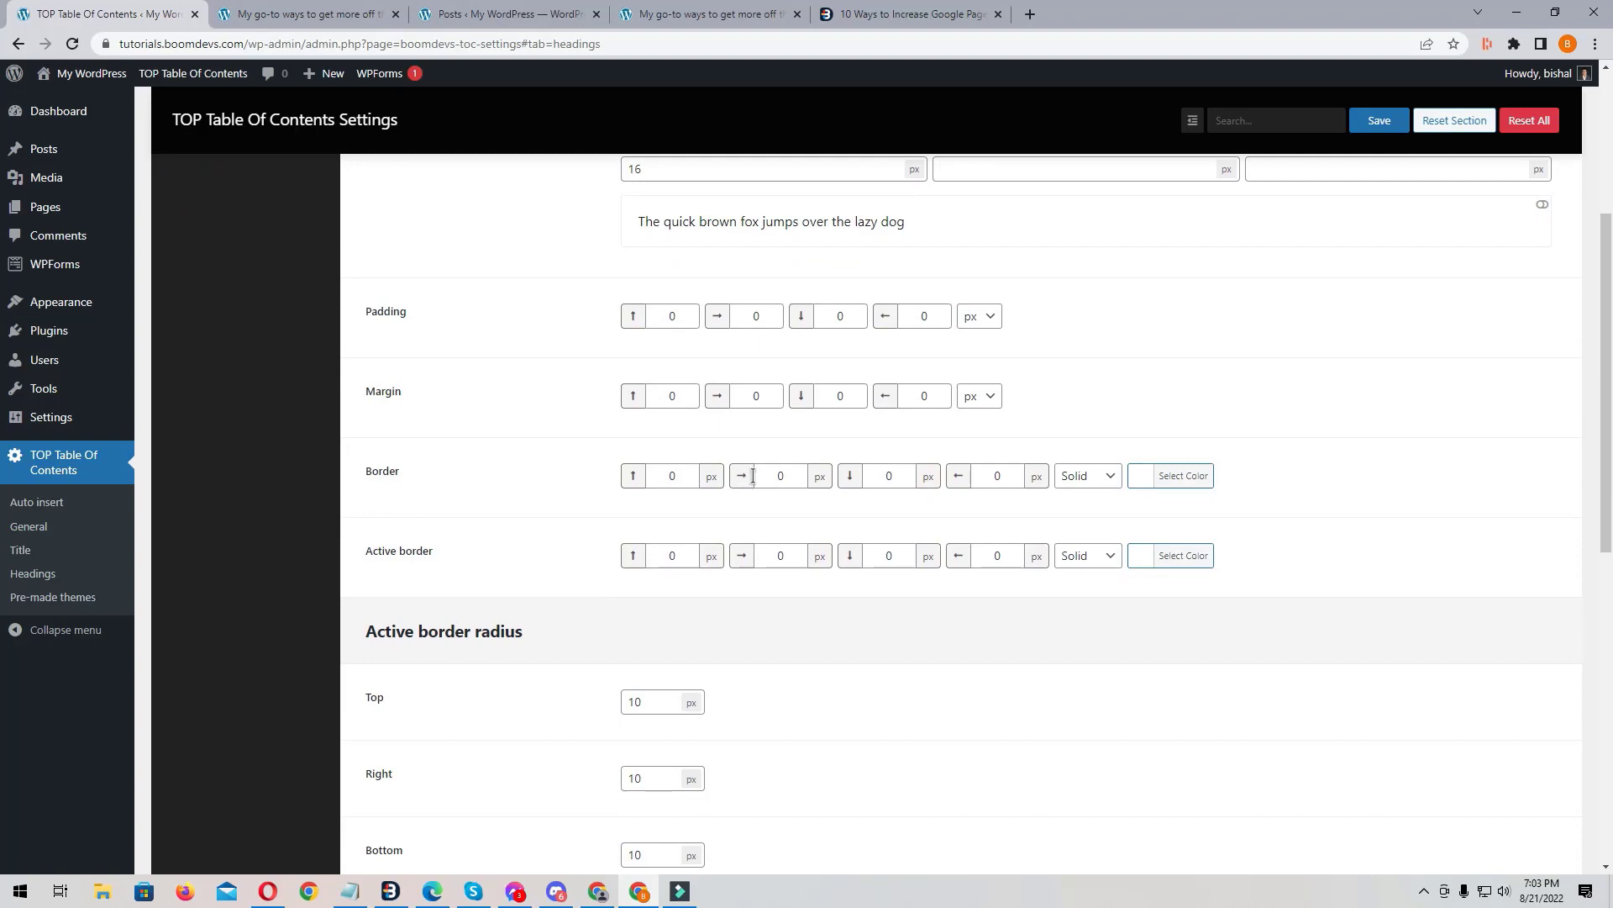
pyautogui.click(315, 12)
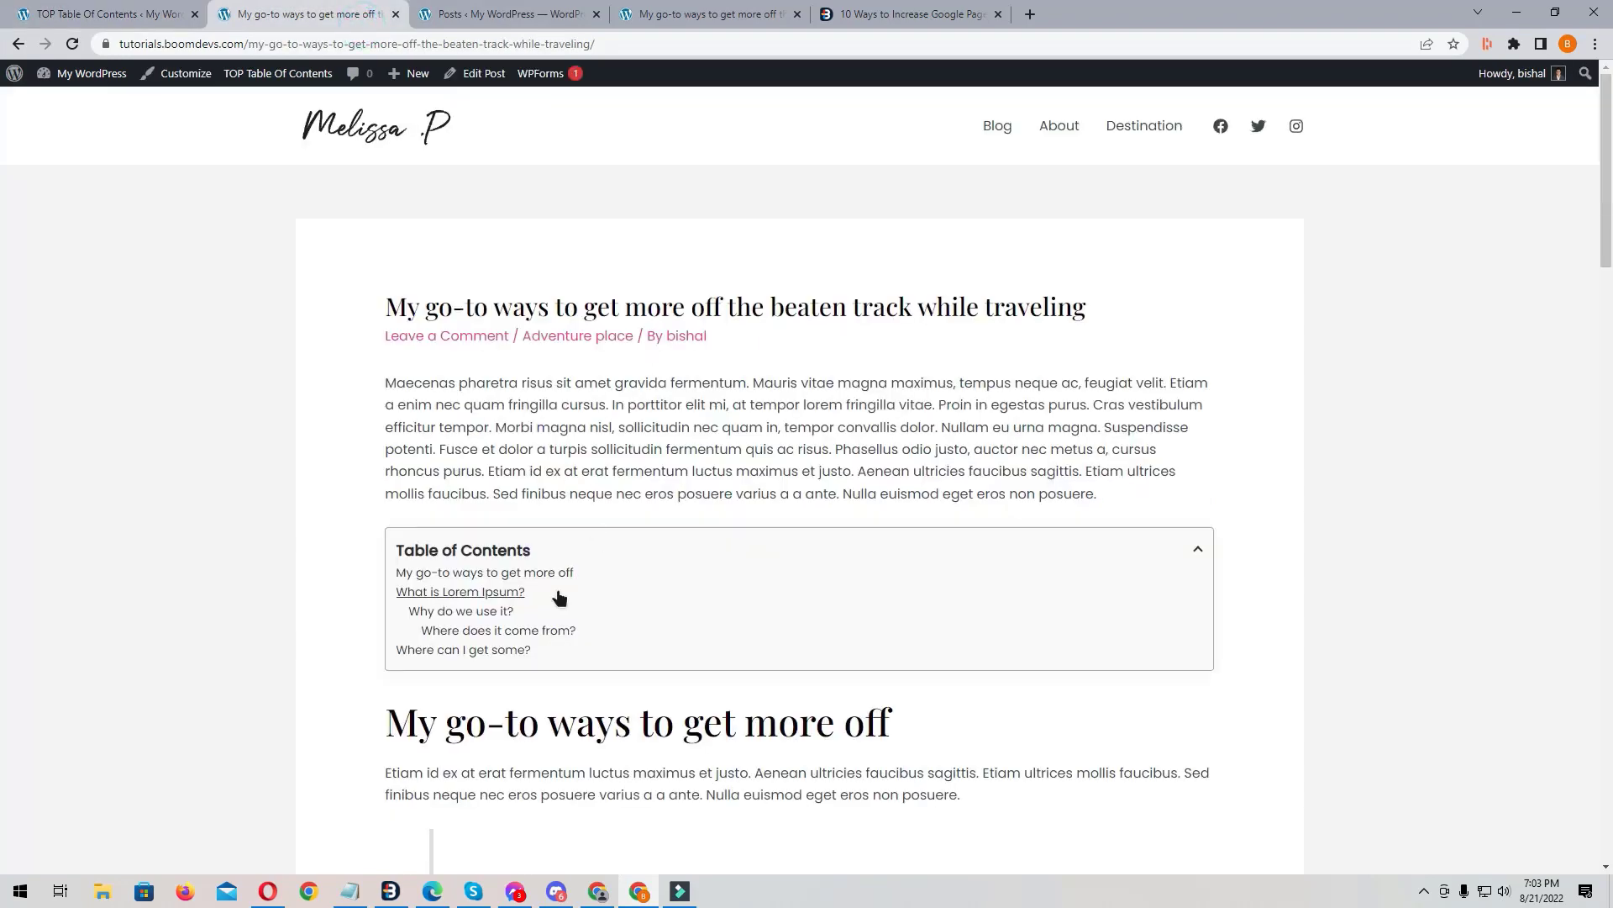
pyautogui.click(149, 15)
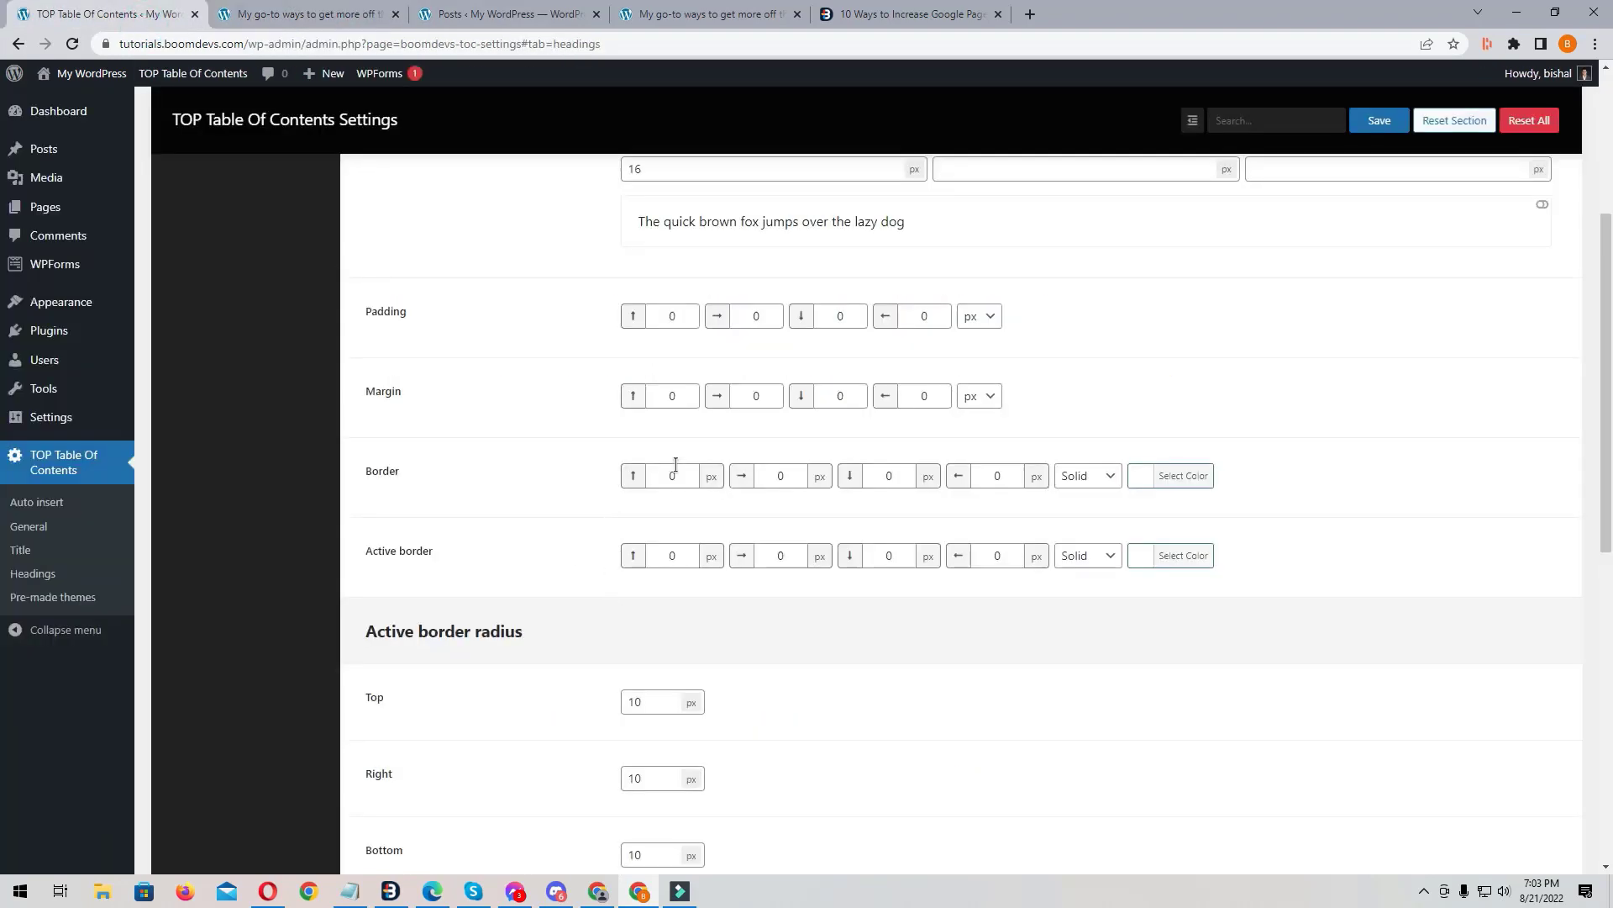
pyautogui.scroll(-3, 531, 526)
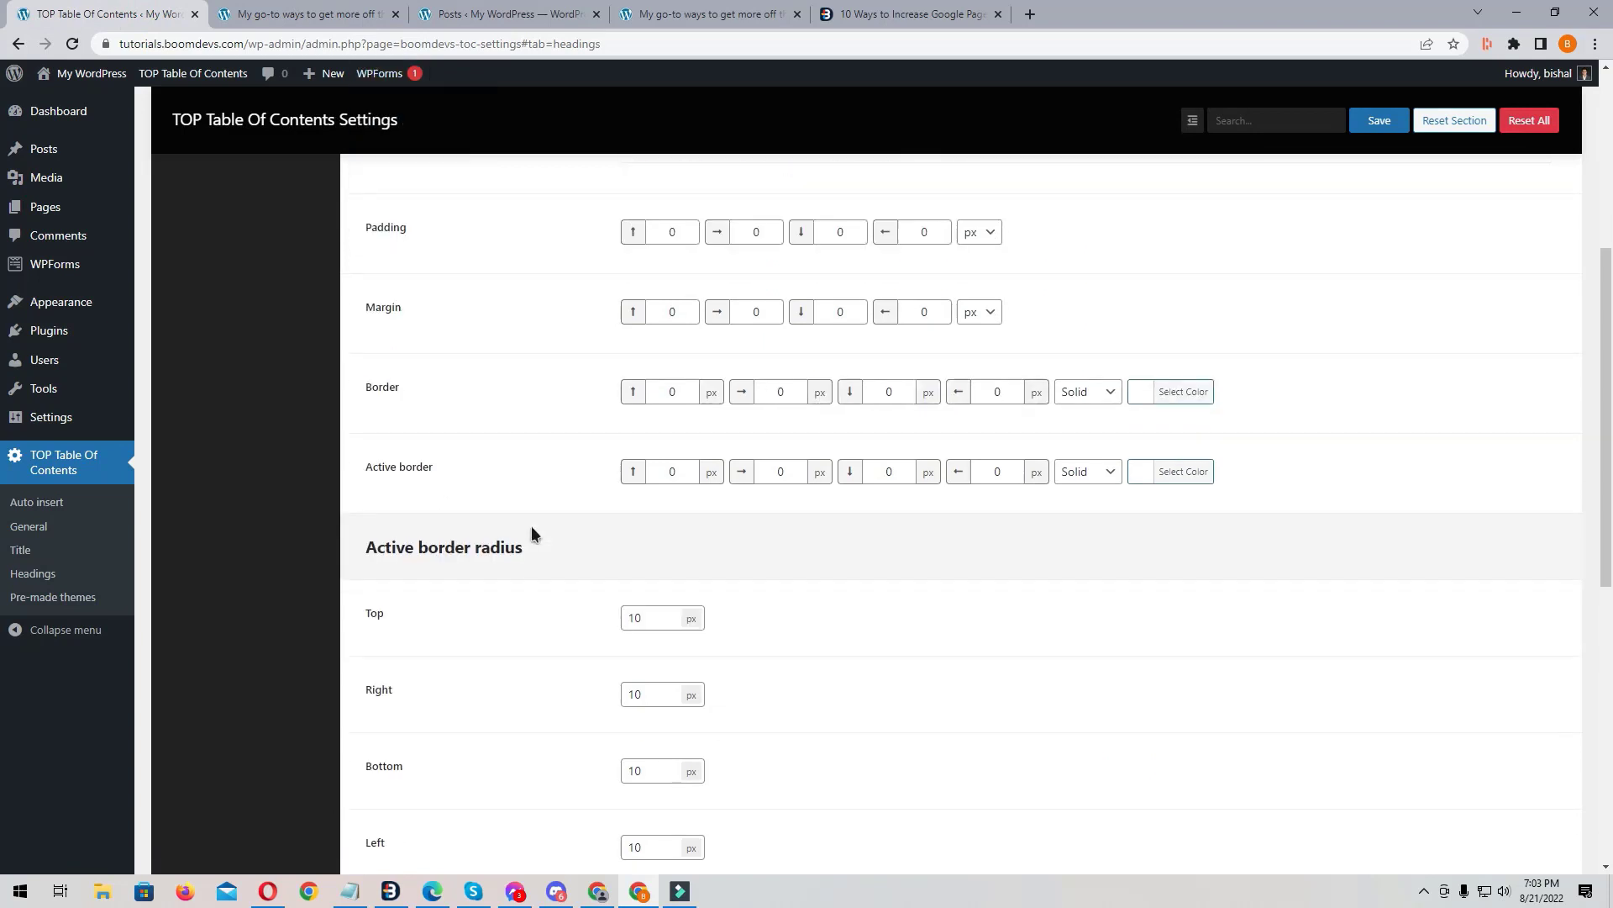
# Step: Set the heading hover colour to a strong light blue, save, and reload the post to preview it
pyautogui.scroll(-4, 493, 455)
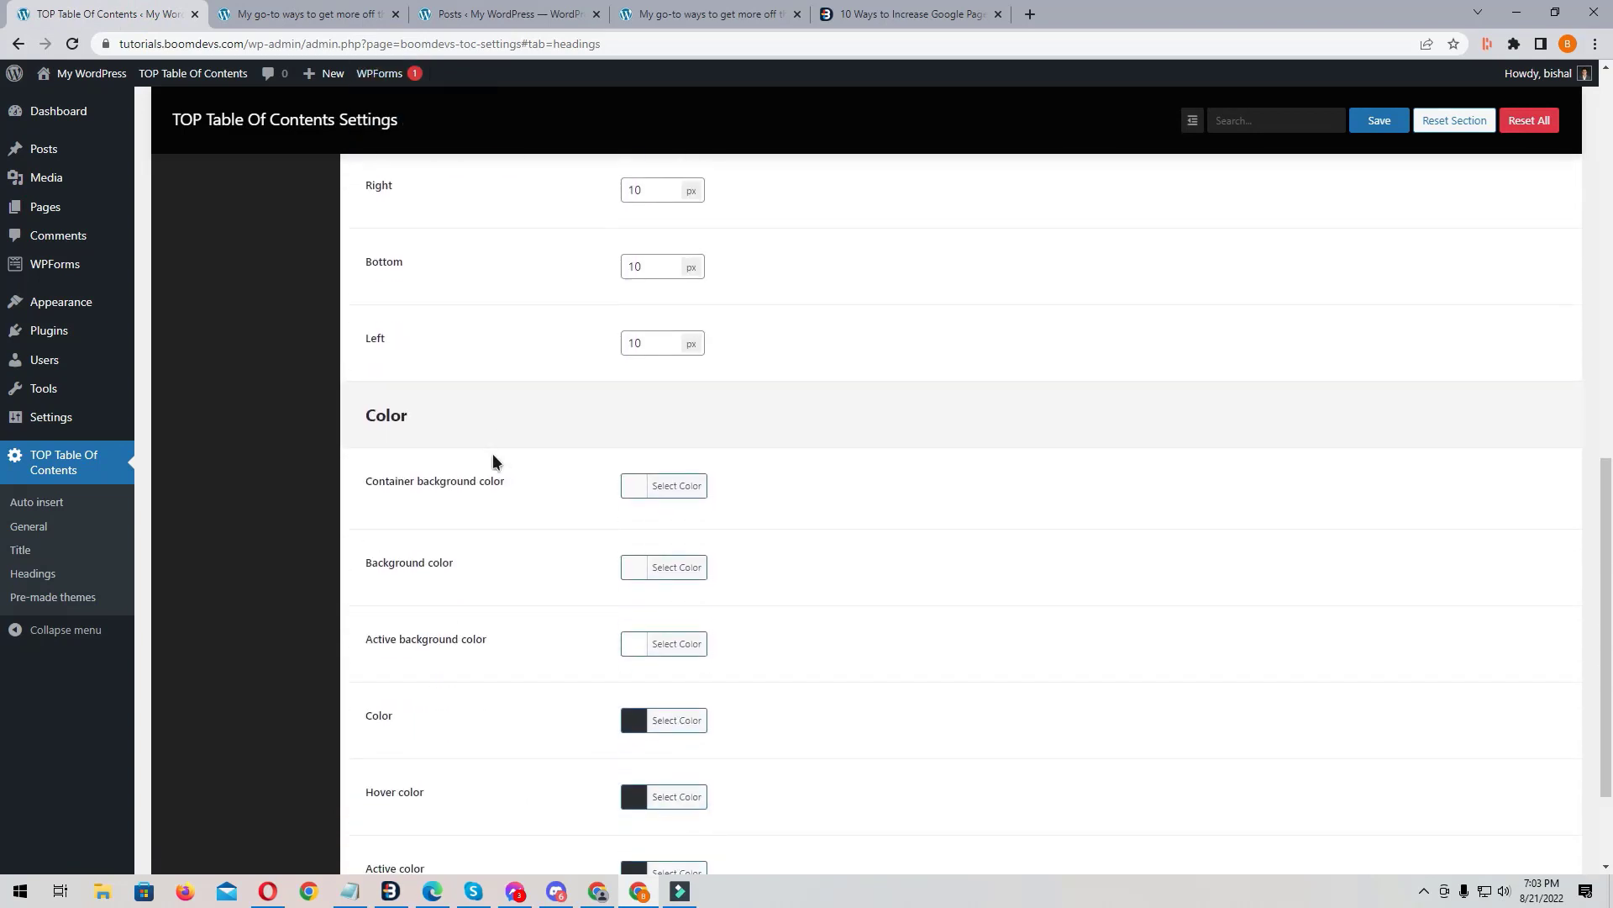
pyautogui.scroll(-2, 493, 460)
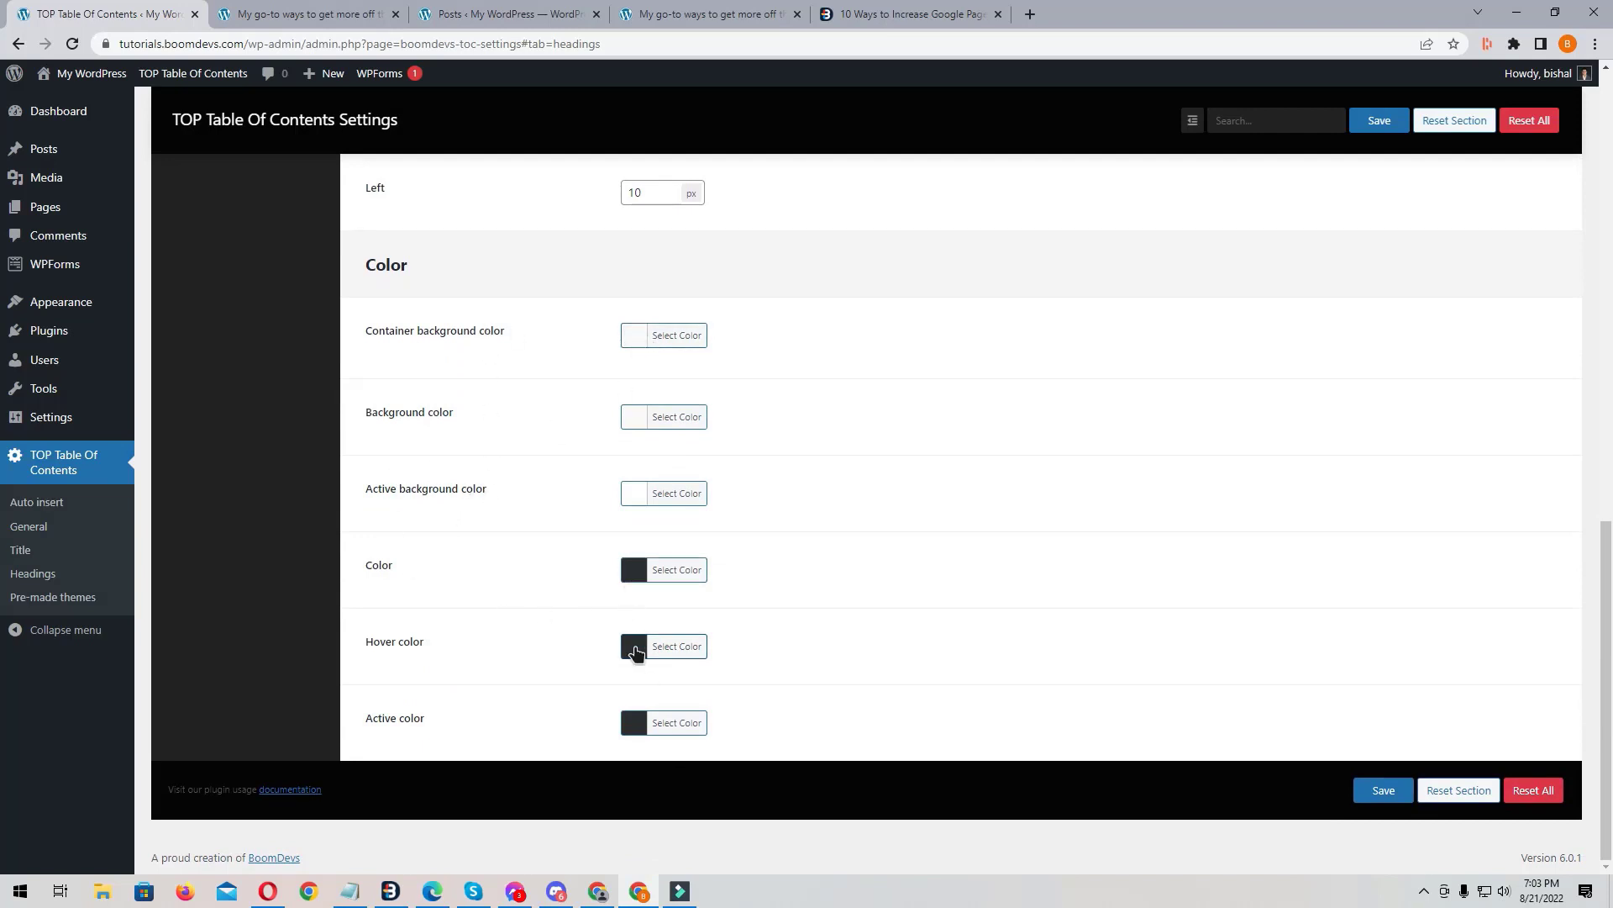
pyautogui.hotkey('ctrl', 'Tab')
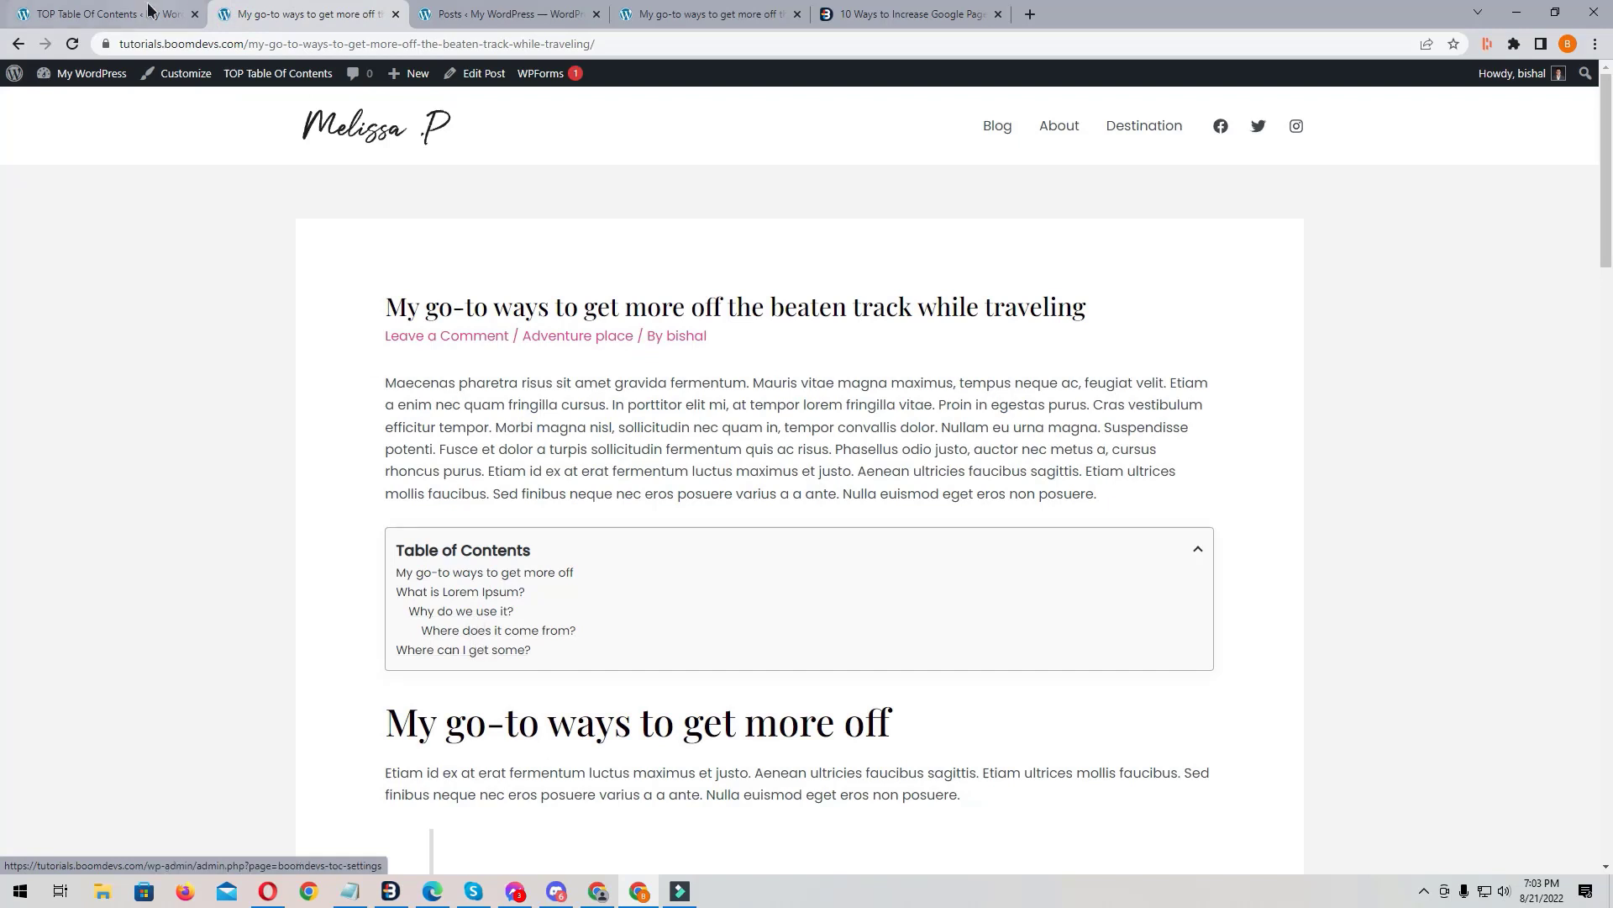
pyautogui.hotkey('ctrl', 'shift', 'Tab')
pyautogui.click(632, 647)
pyautogui.click(718, 682)
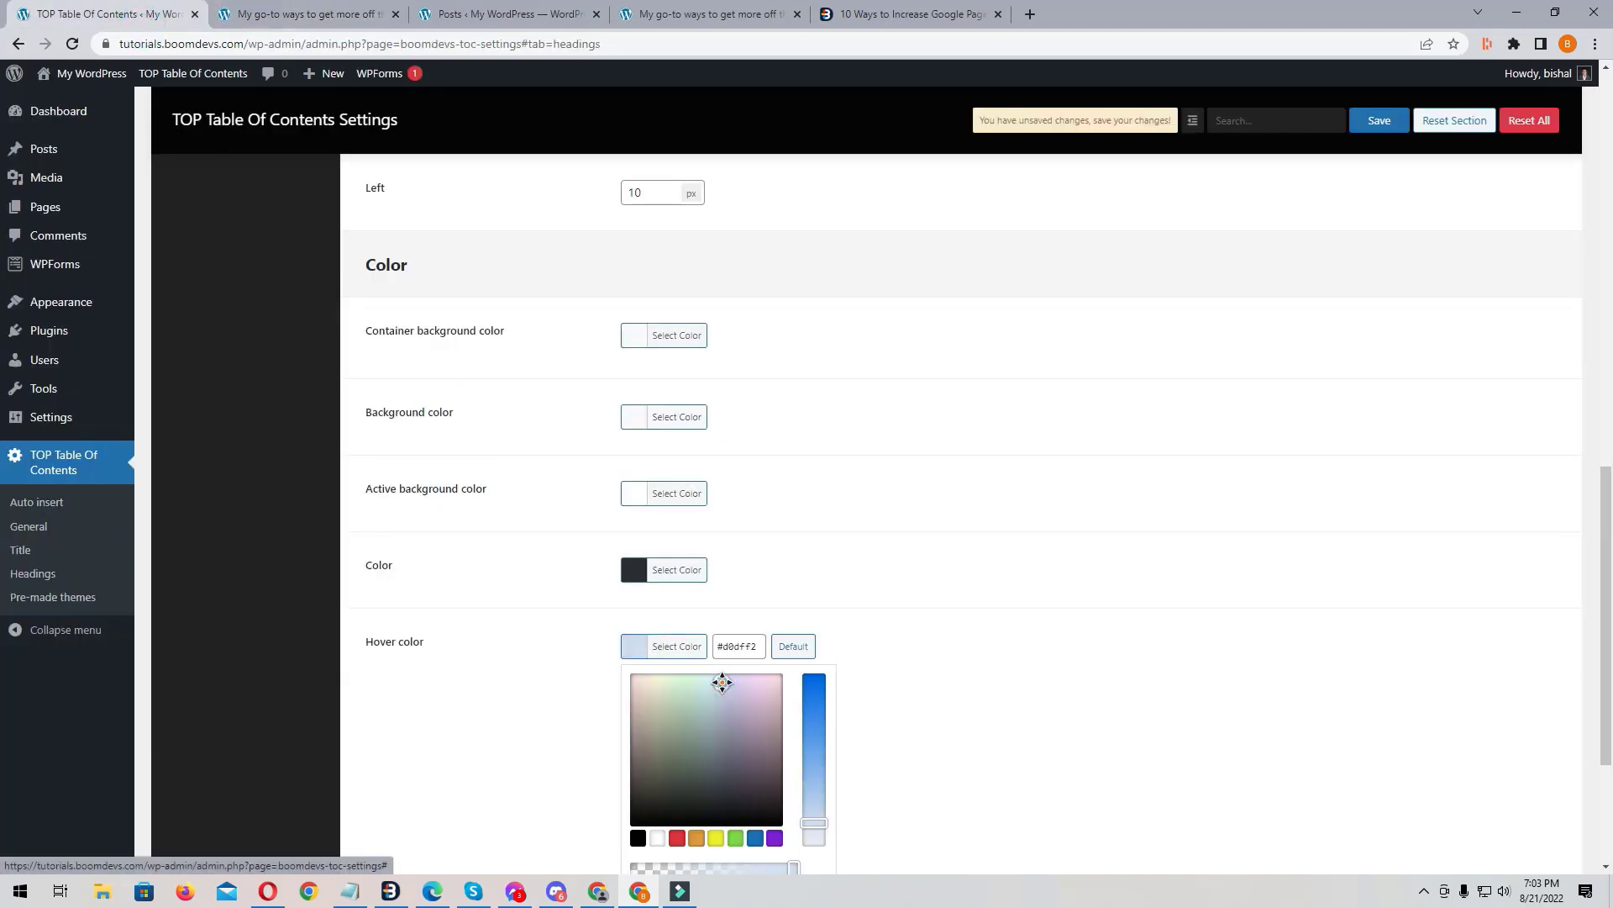
pyautogui.moveTo(698, 679)
pyautogui.mouseDown()
pyautogui.moveTo(734, 673)
pyautogui.moveTo(713, 673)
pyautogui.mouseUp()
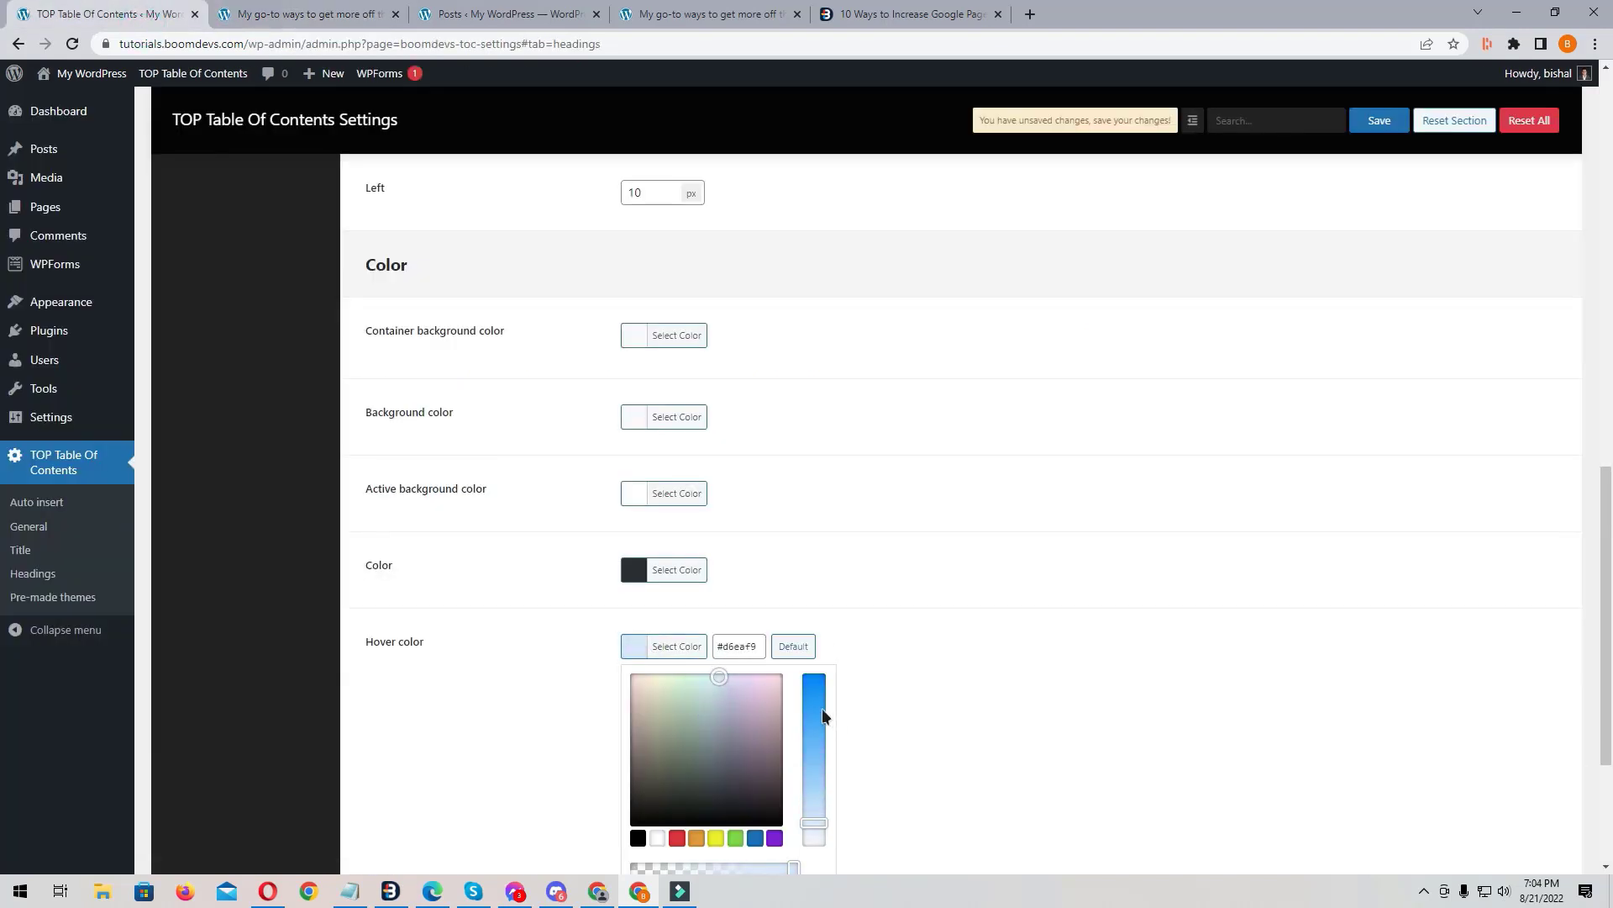
pyautogui.moveTo(821, 713); pyautogui.dragTo(810, 699)
pyautogui.click(1379, 120)
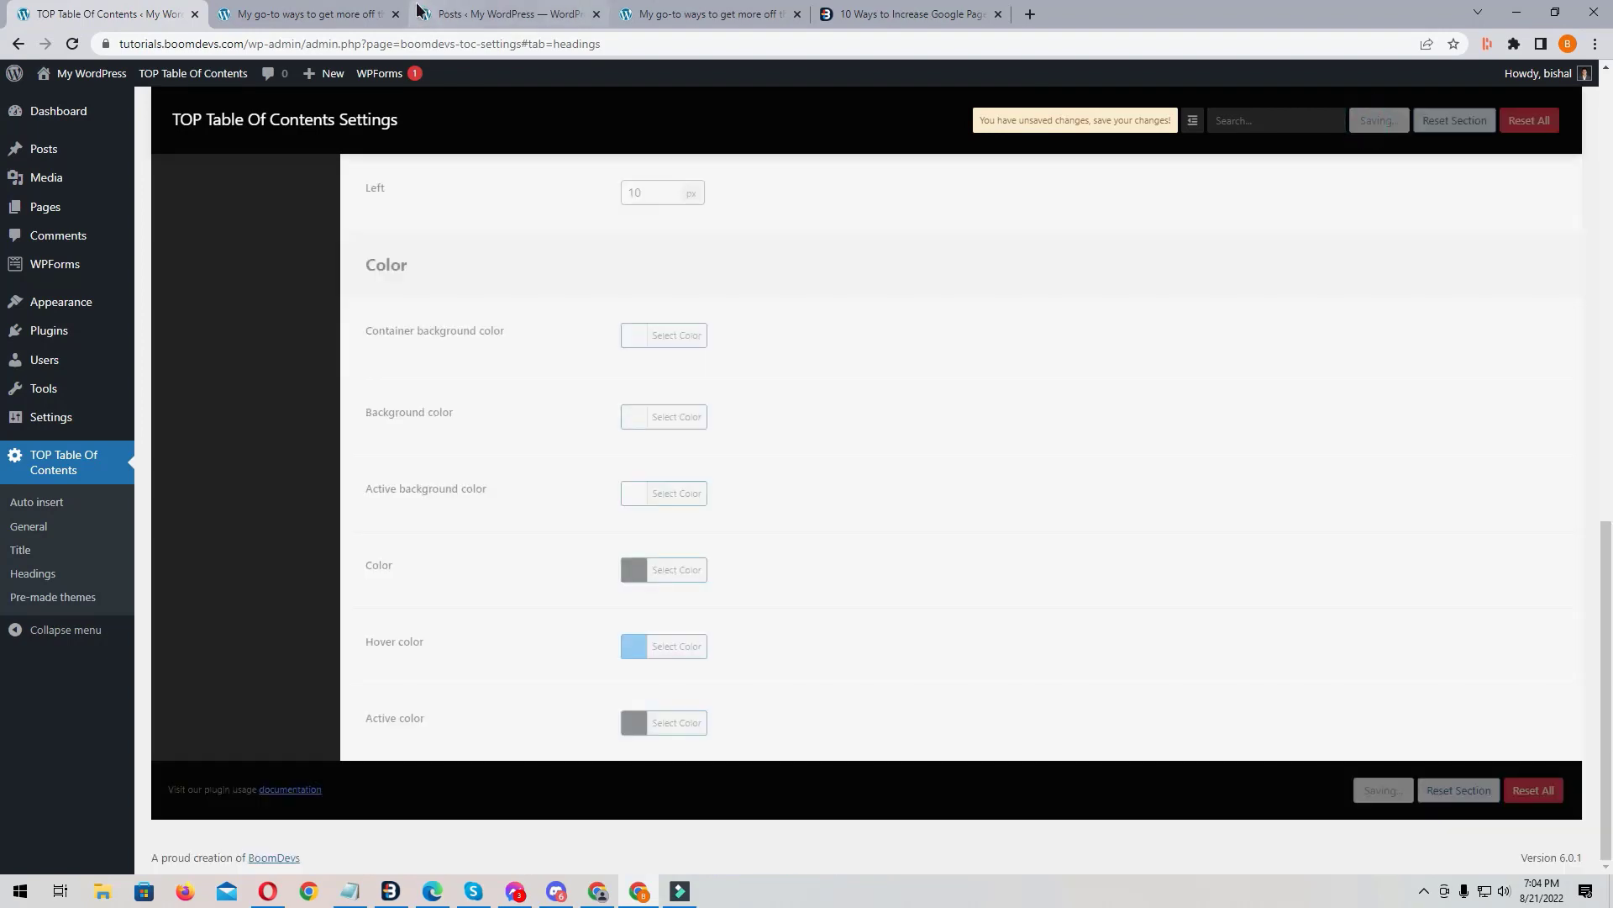
pyautogui.hotkey('ctrl', 'Tab')
pyautogui.press('F5')
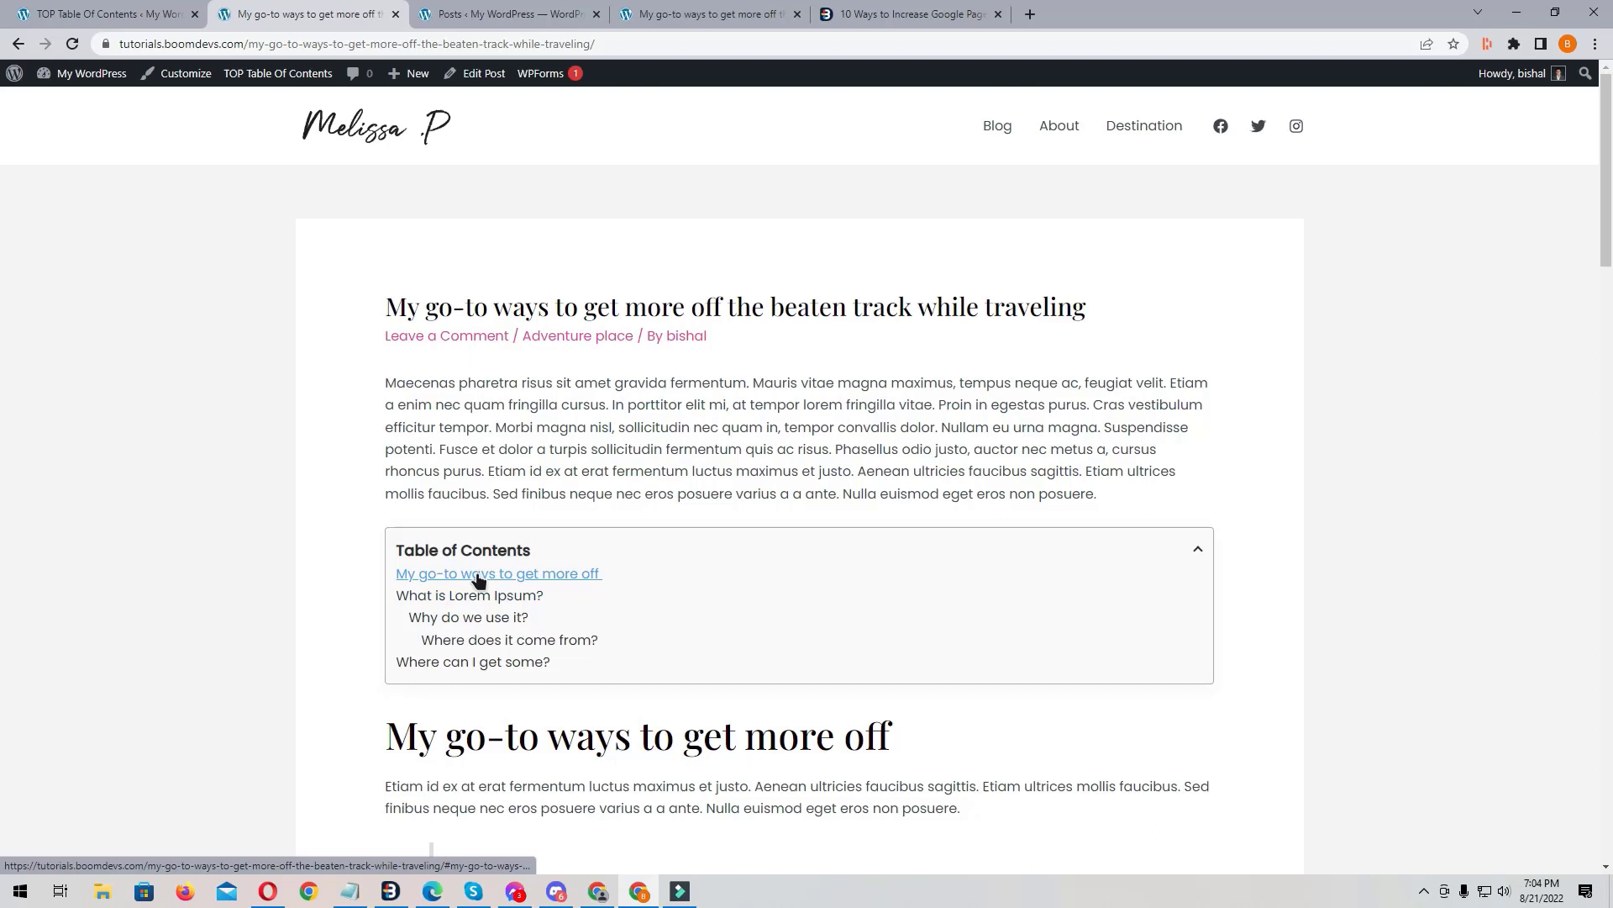
# Step: Reset the heading hover colour to its default dark and save the settings
pyautogui.click(138, 14)
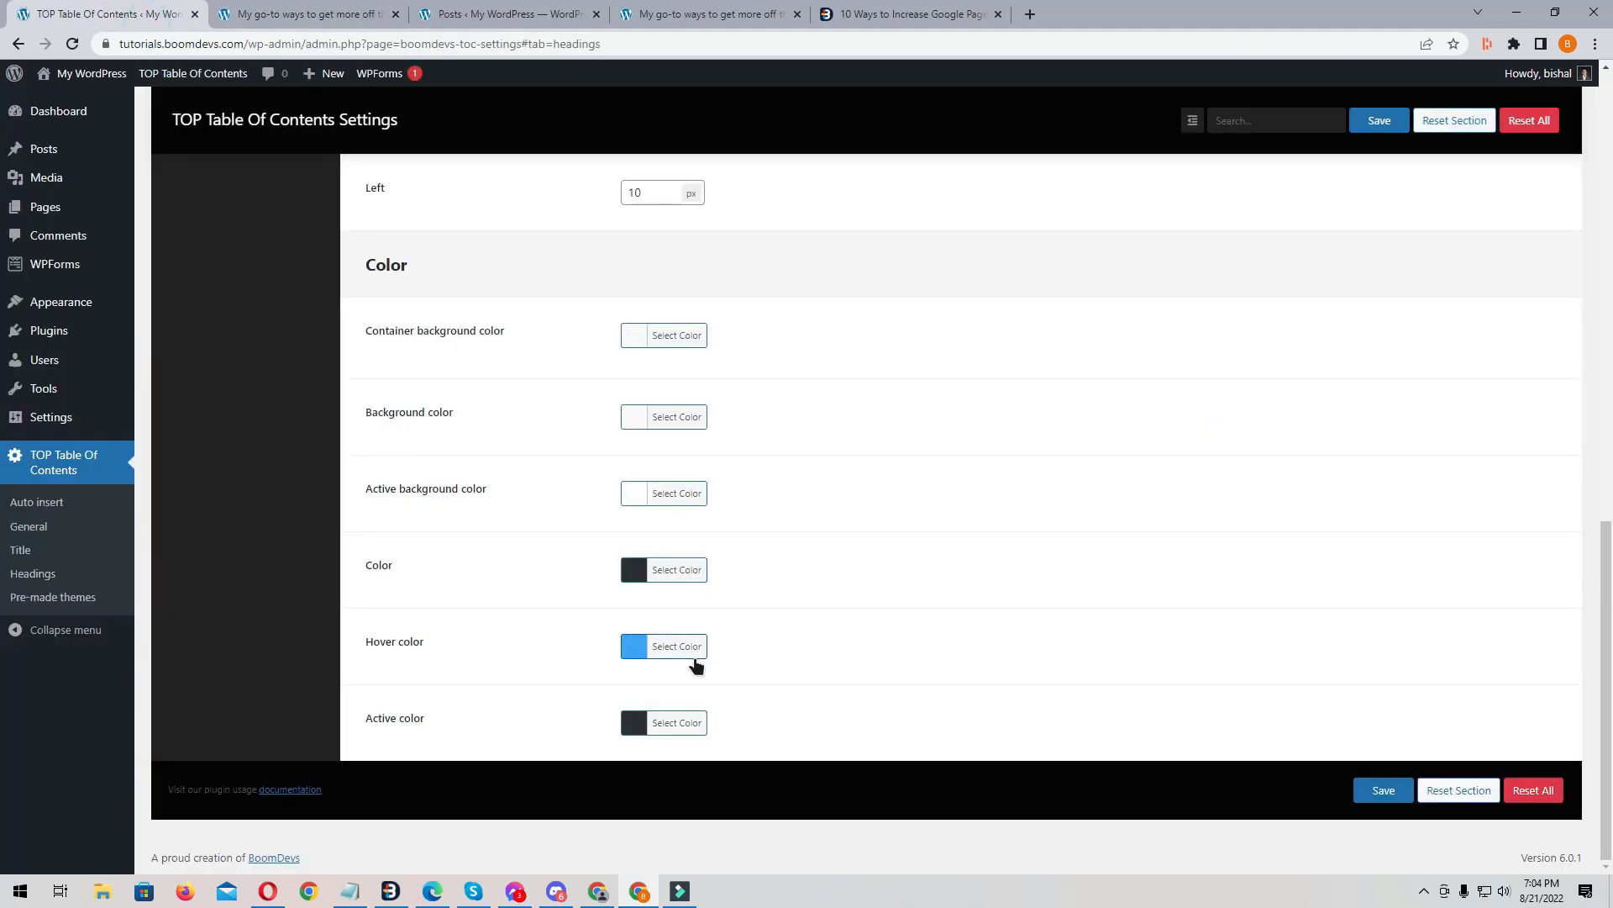
pyautogui.click(677, 646)
pyautogui.click(791, 646)
pyautogui.click(849, 619)
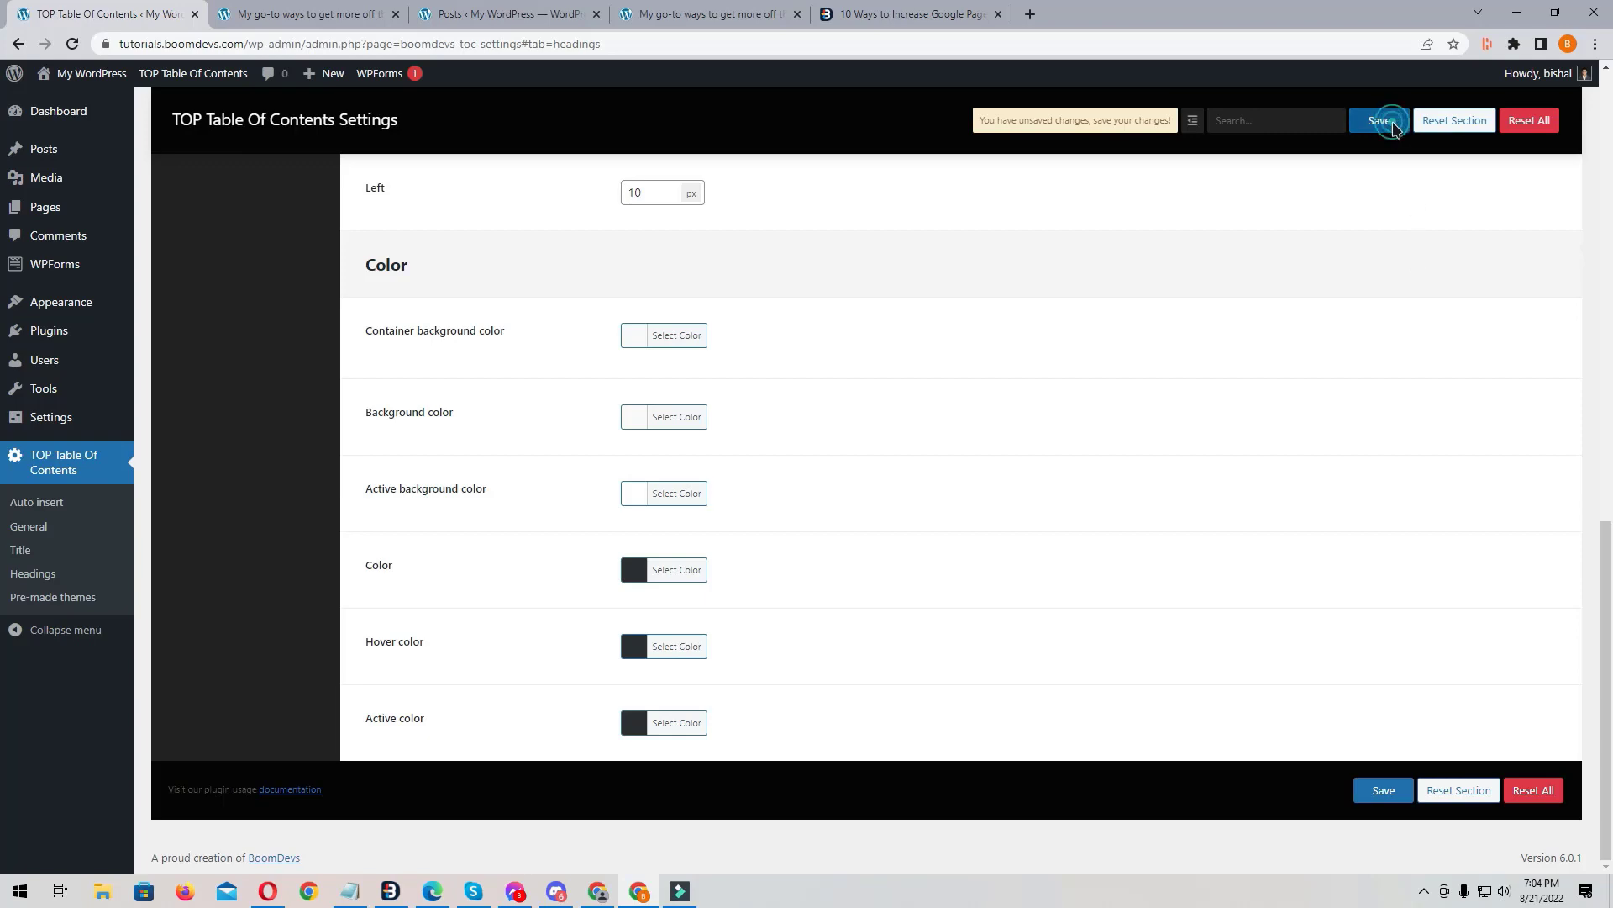
pyautogui.click(1385, 122)
pyautogui.scroll(10, 374, 424)
pyautogui.scroll(2, 386, 454)
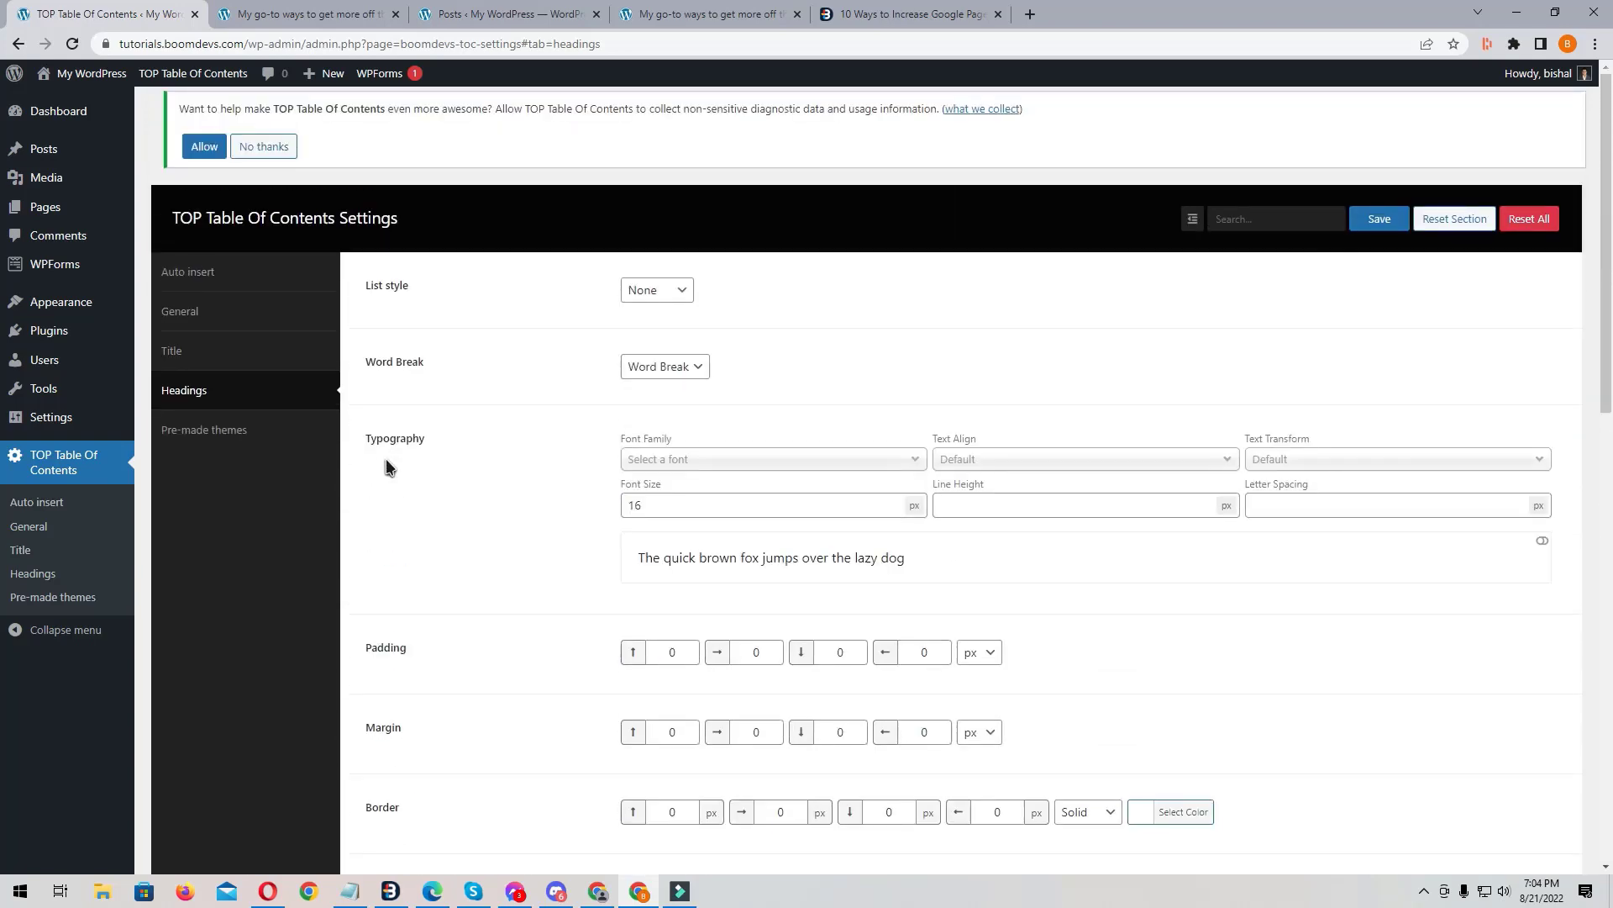
# Step: Open Pre-made themes, then collapse and expand the post's current table of contents
pyautogui.click(260, 430)
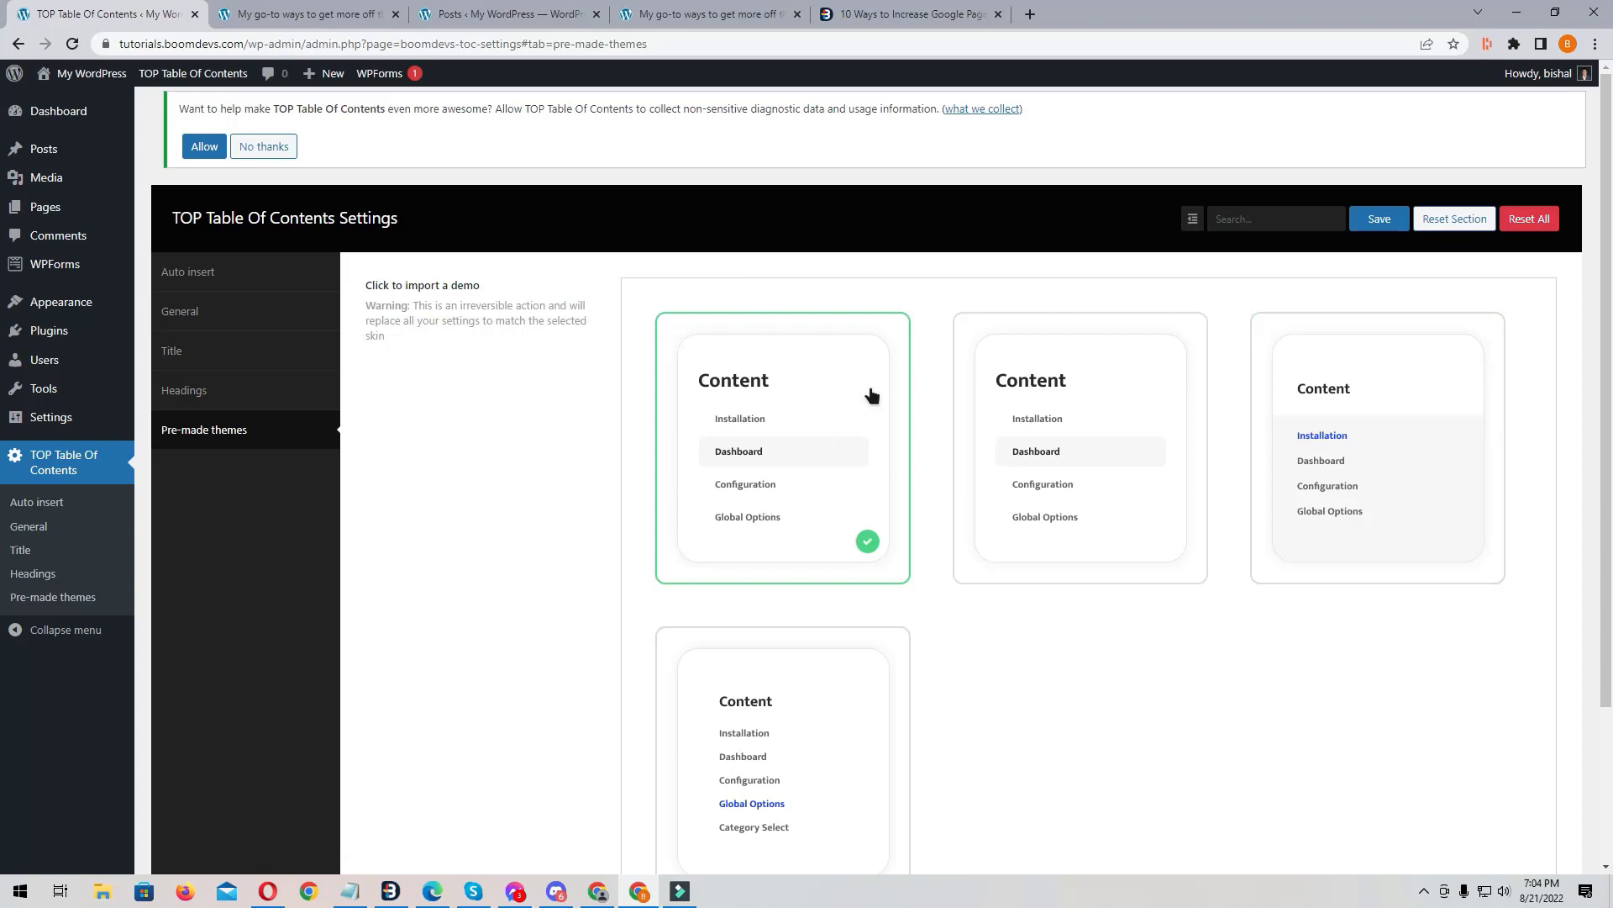
pyautogui.hotkey('ctrl', 'Tab')
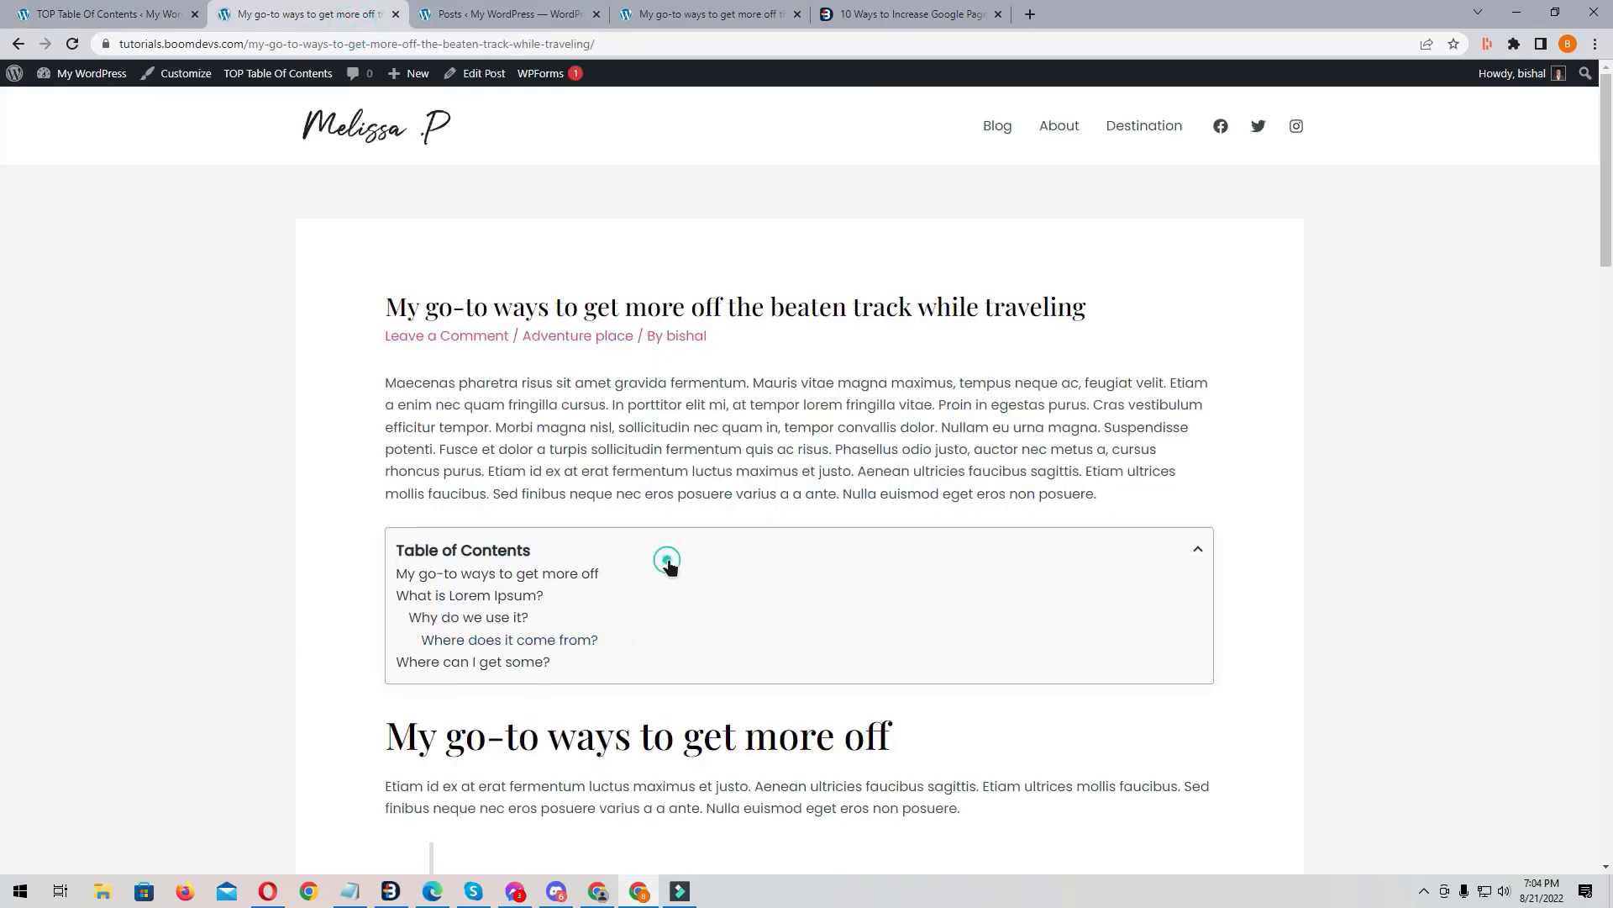
pyautogui.click(668, 561)
pyautogui.click(530, 557)
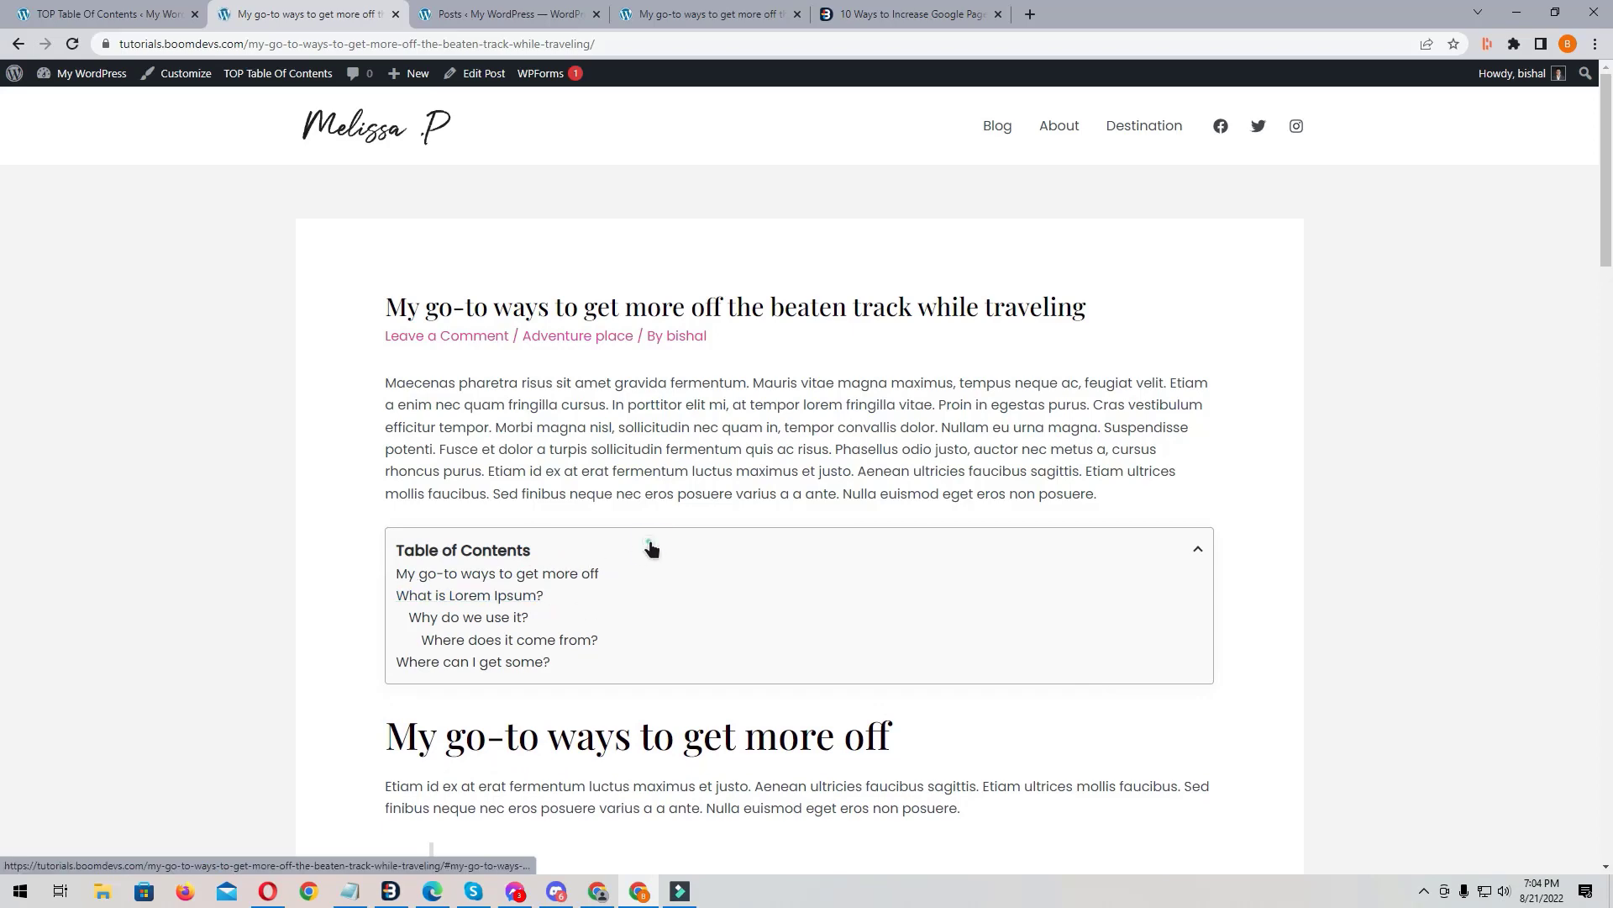
pyautogui.click(639, 547)
pyautogui.click(513, 546)
# Step: Import the second pre-made theme, confirming the import and reloading the settings page
pyautogui.click(105, 14)
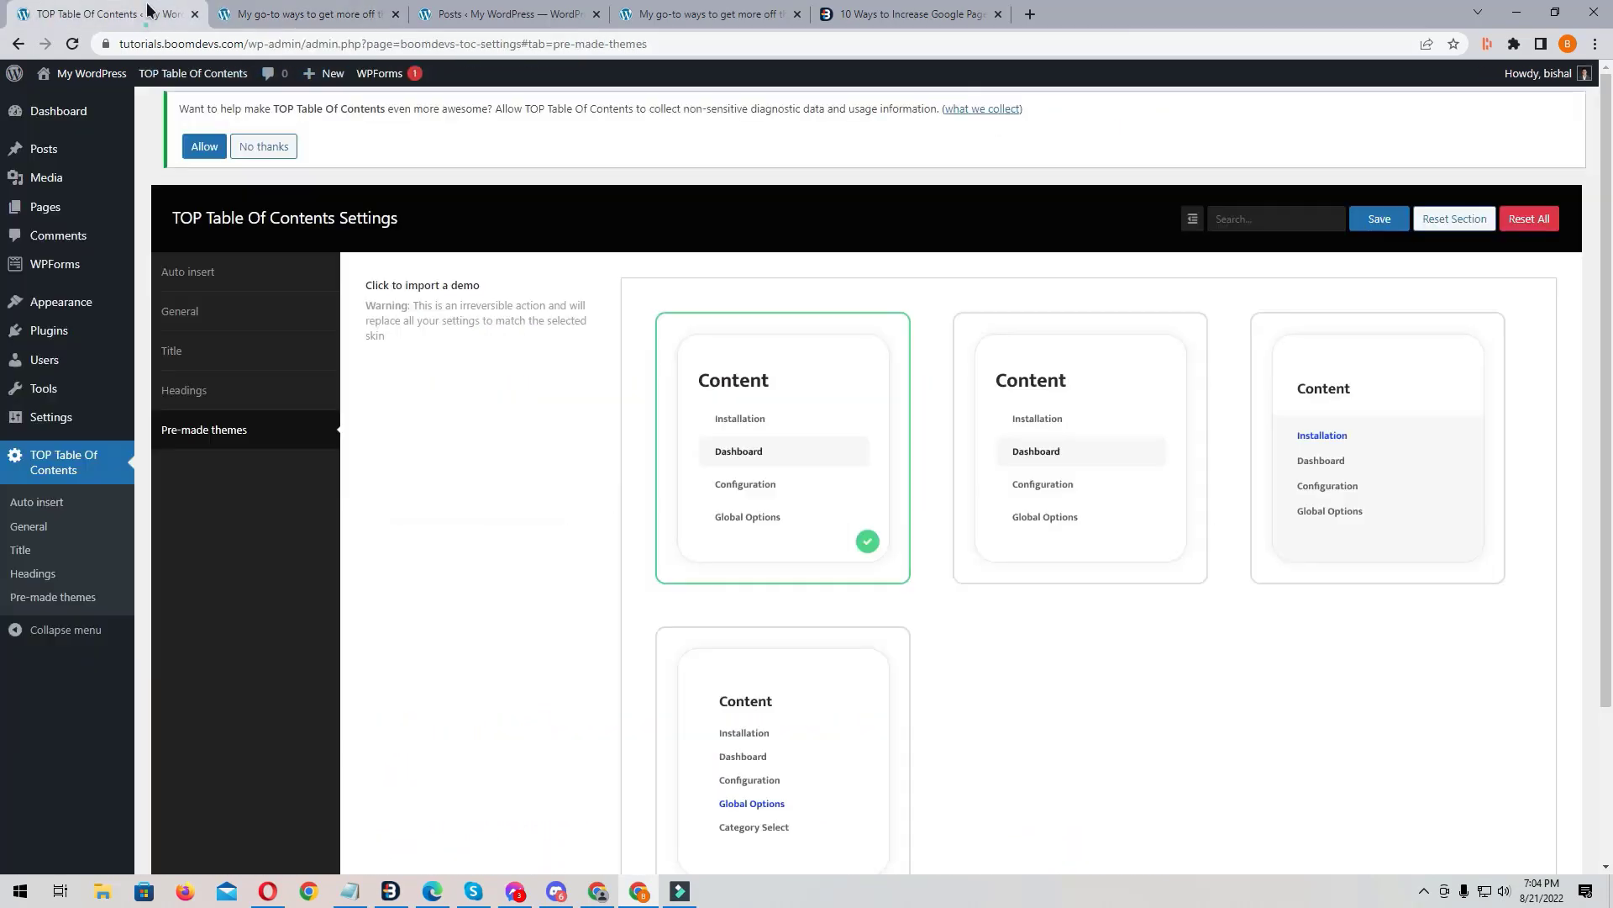
pyautogui.click(1078, 443)
pyautogui.click(887, 157)
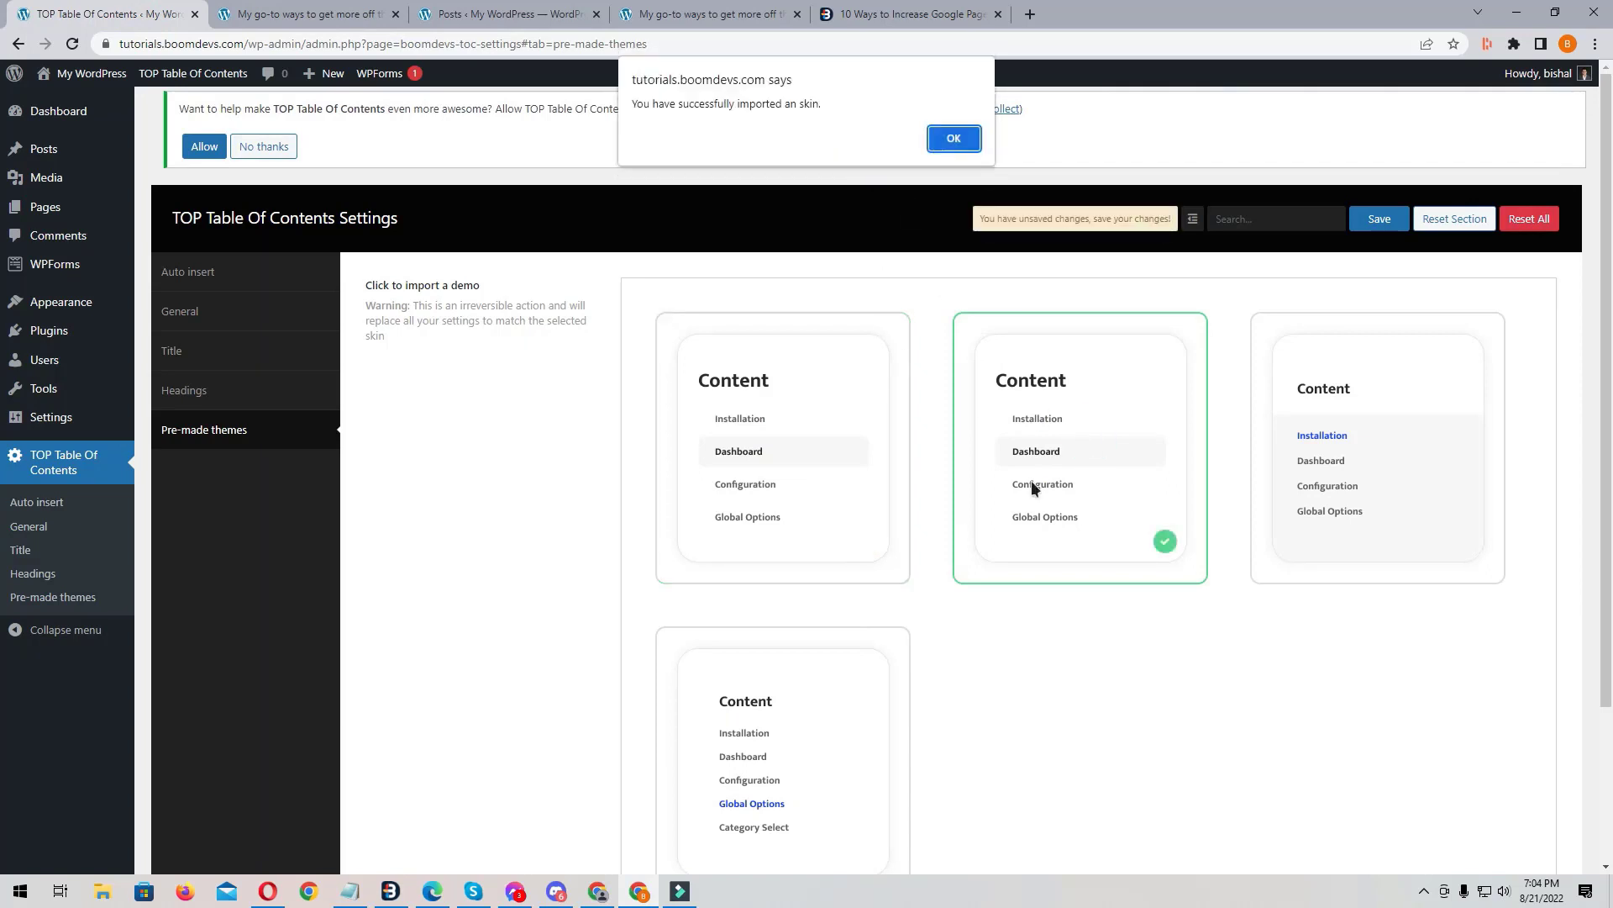
pyautogui.click(945, 136)
pyautogui.click(889, 138)
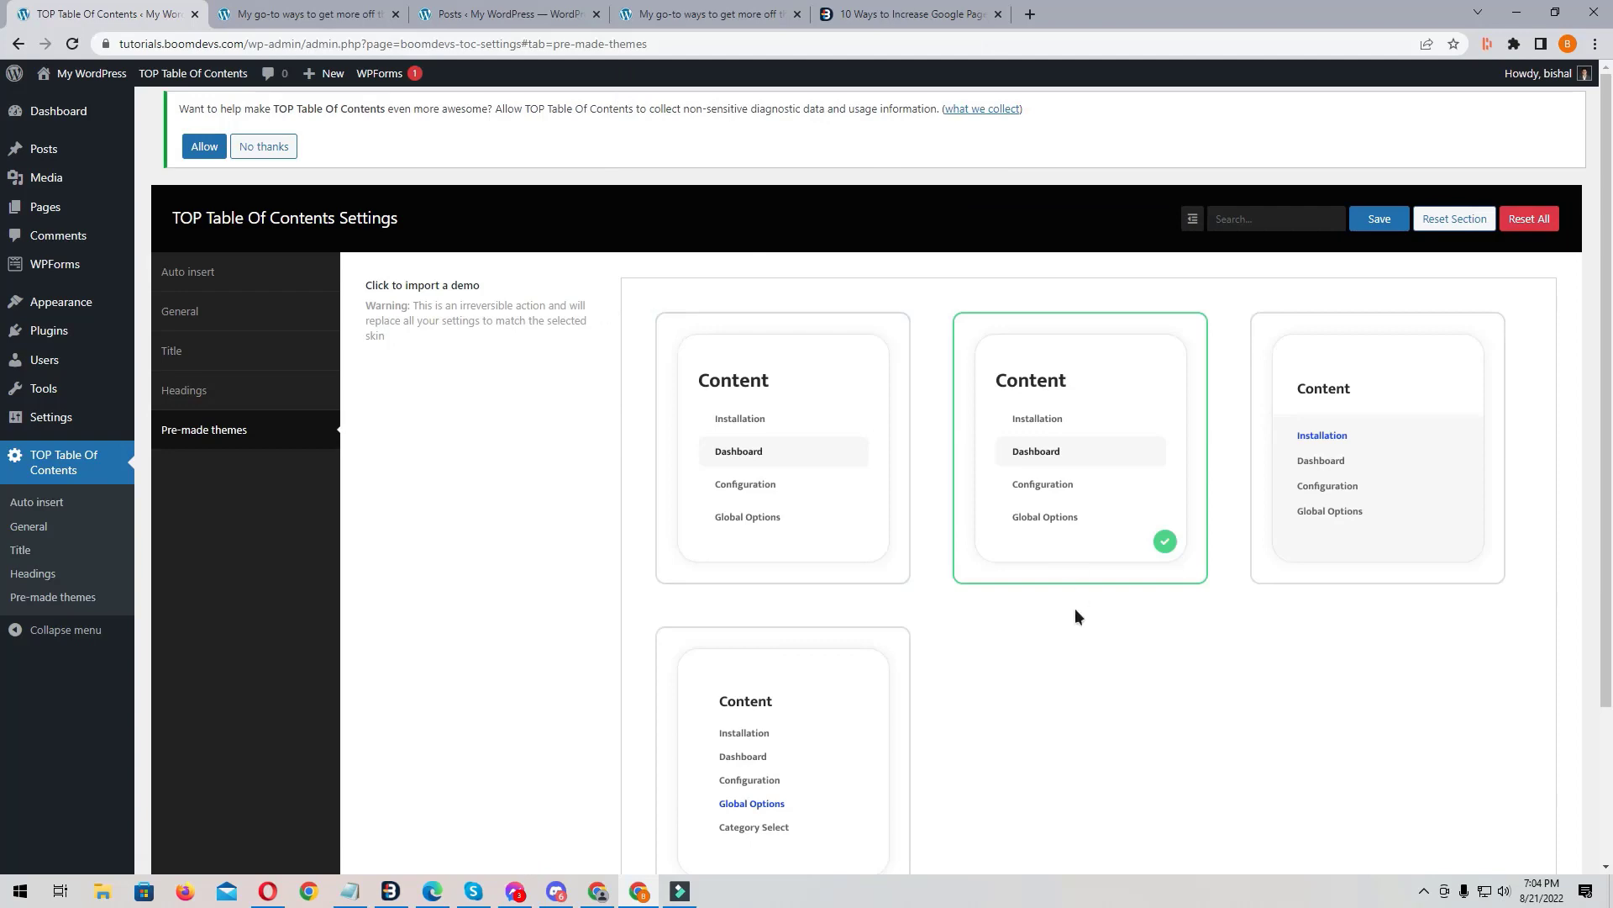
# Step: Collapse and expand the restyled table of contents on the post, leaving it collapsed
pyautogui.click(334, 17)
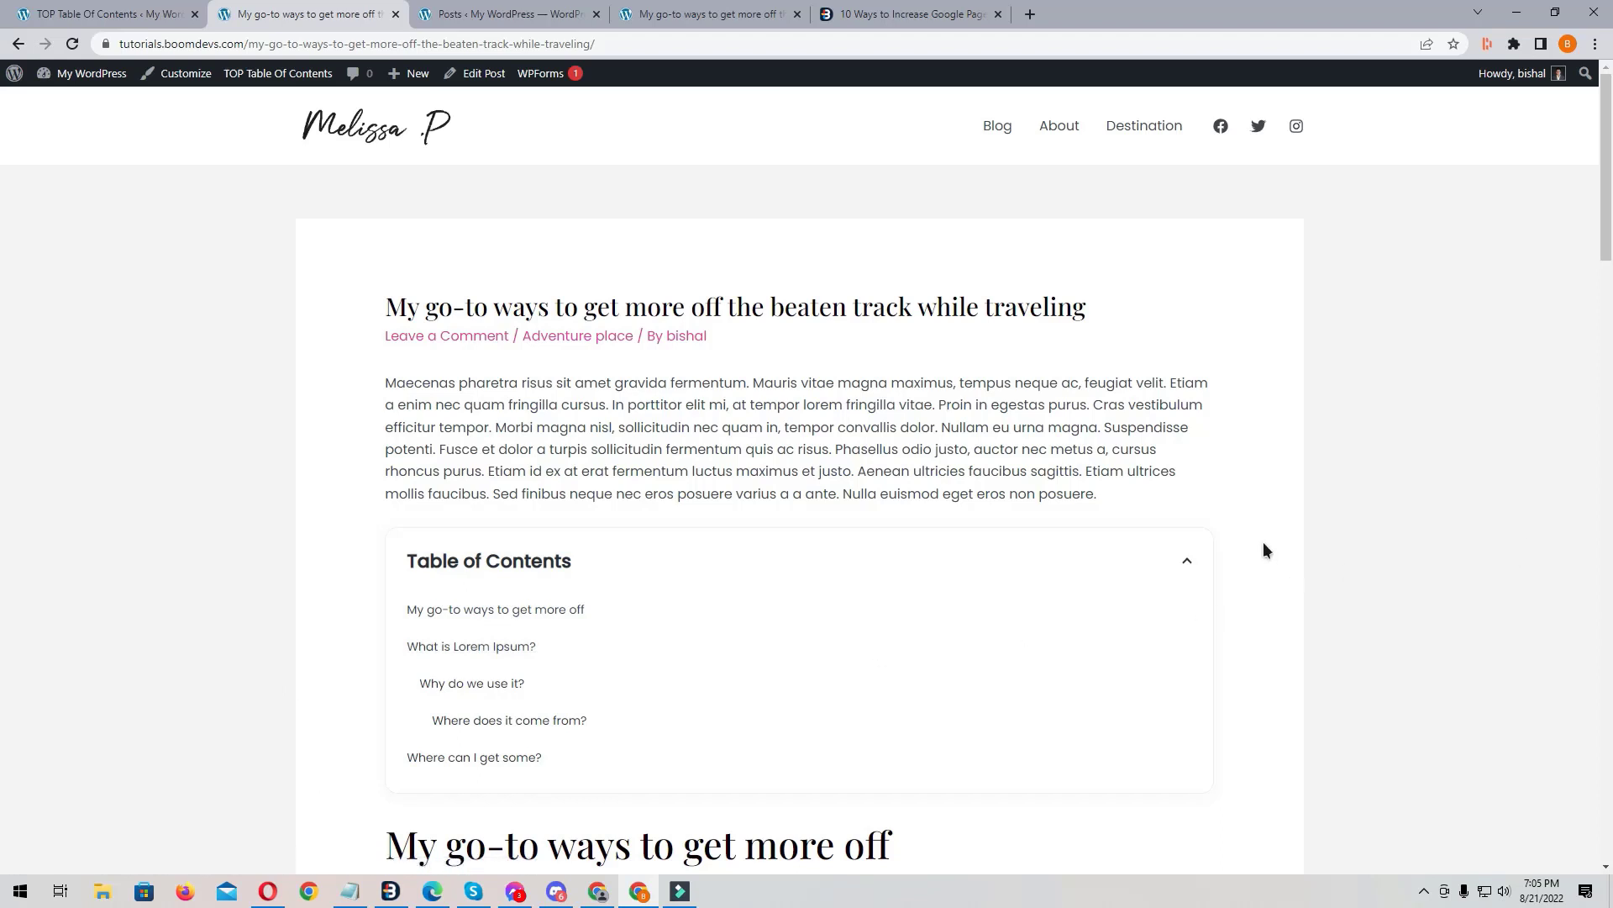
pyautogui.click(1151, 559)
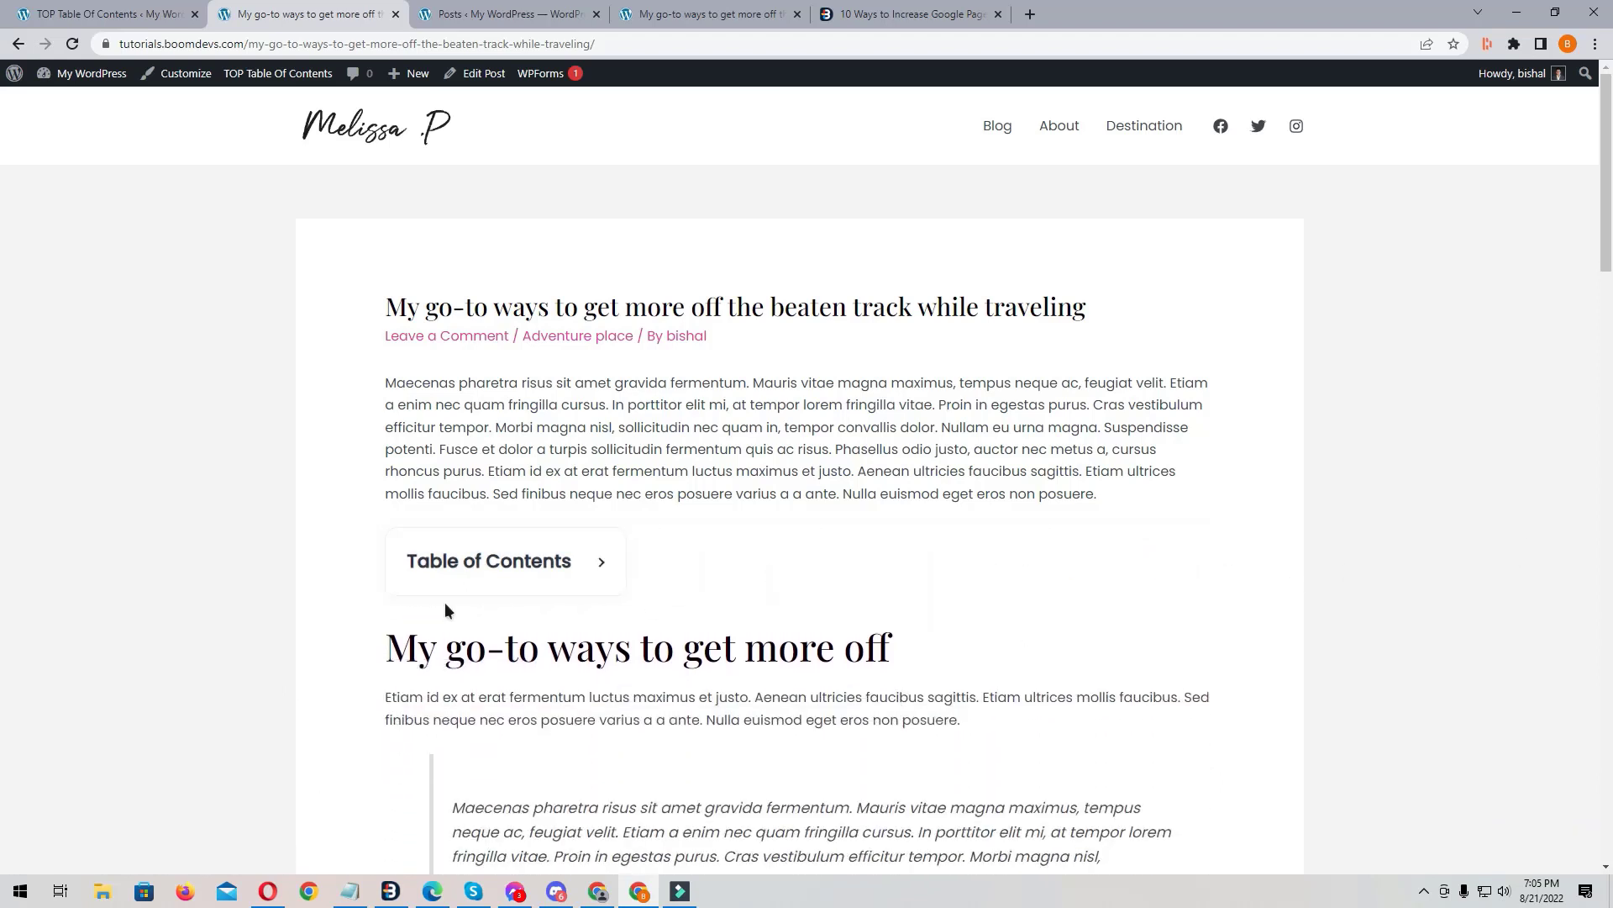
pyautogui.click(556, 563)
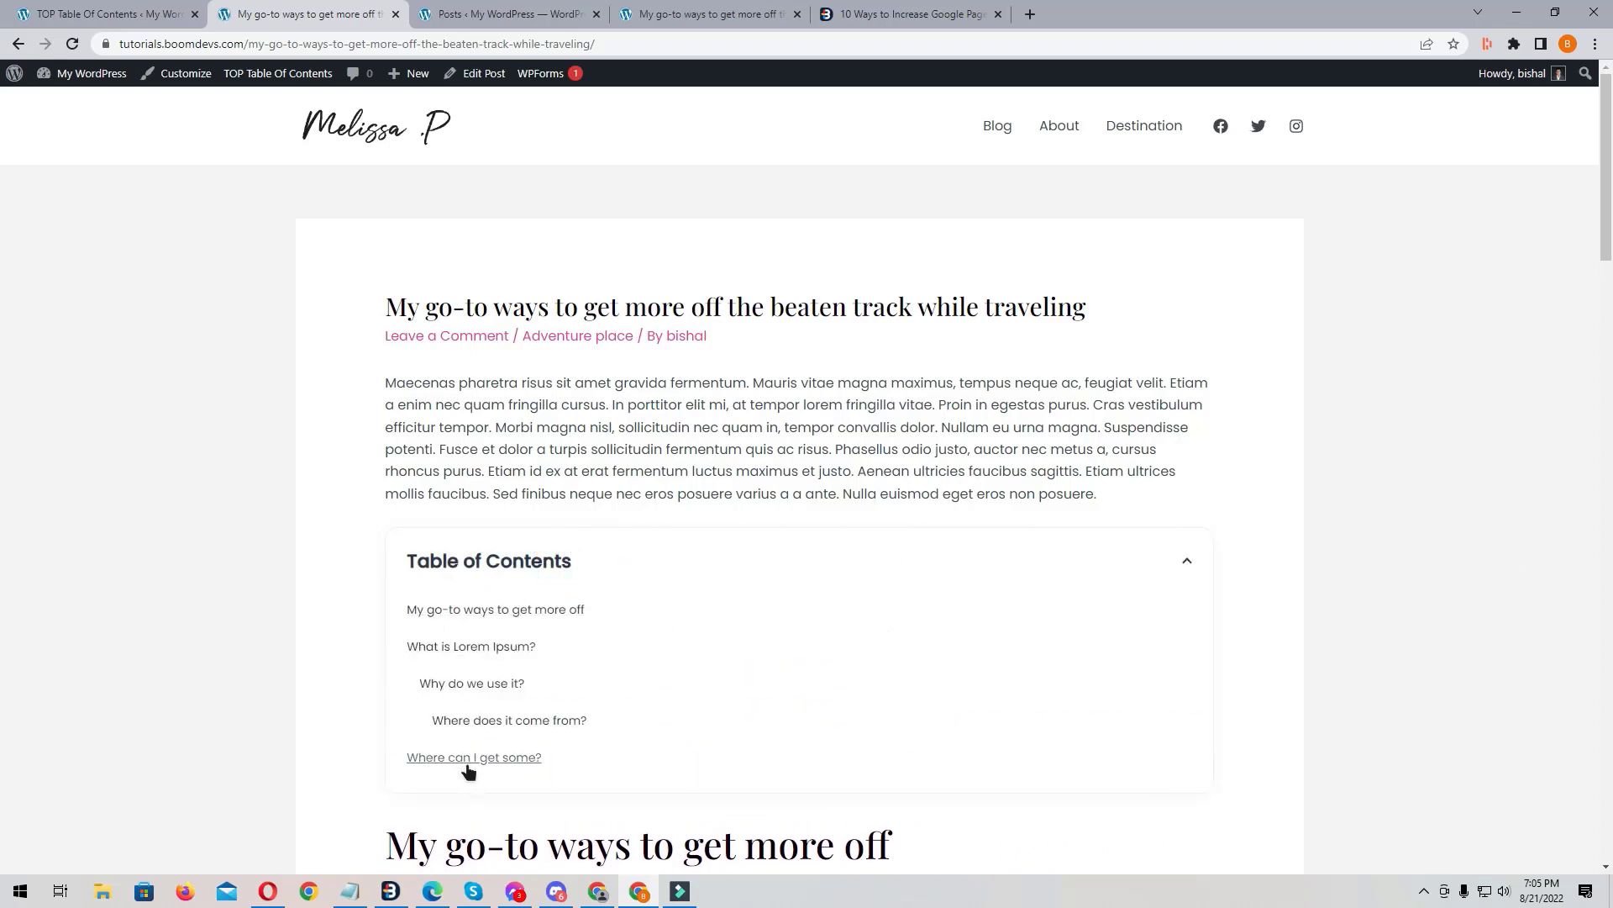
pyautogui.click(632, 560)
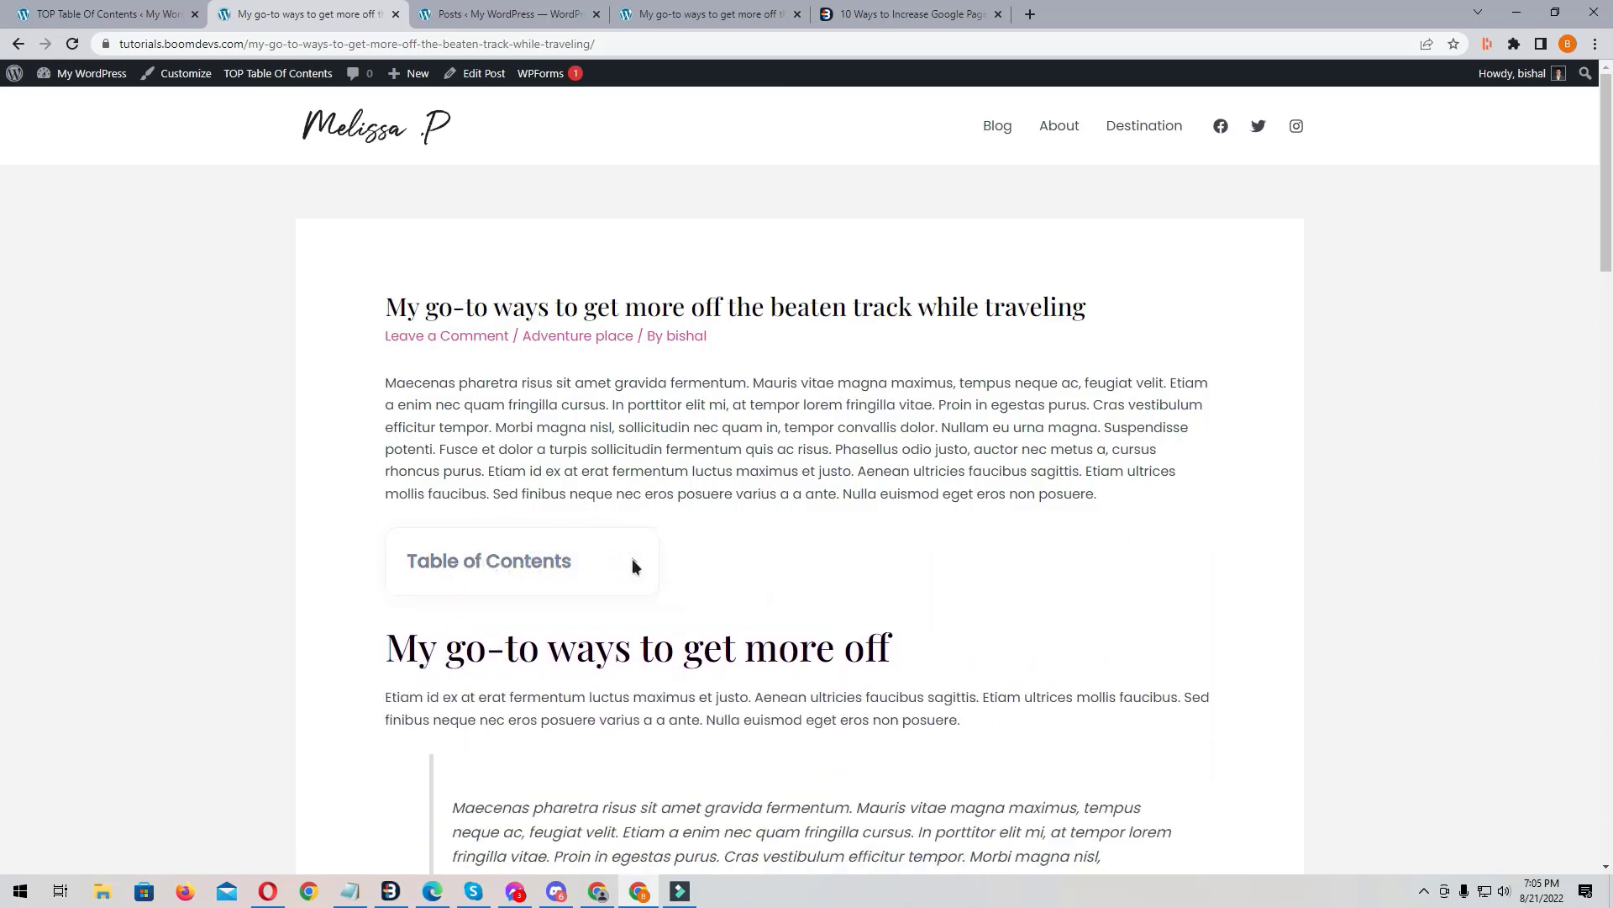
# Step: Import the third pre-made theme and confirm the import
pyautogui.click(139, 10)
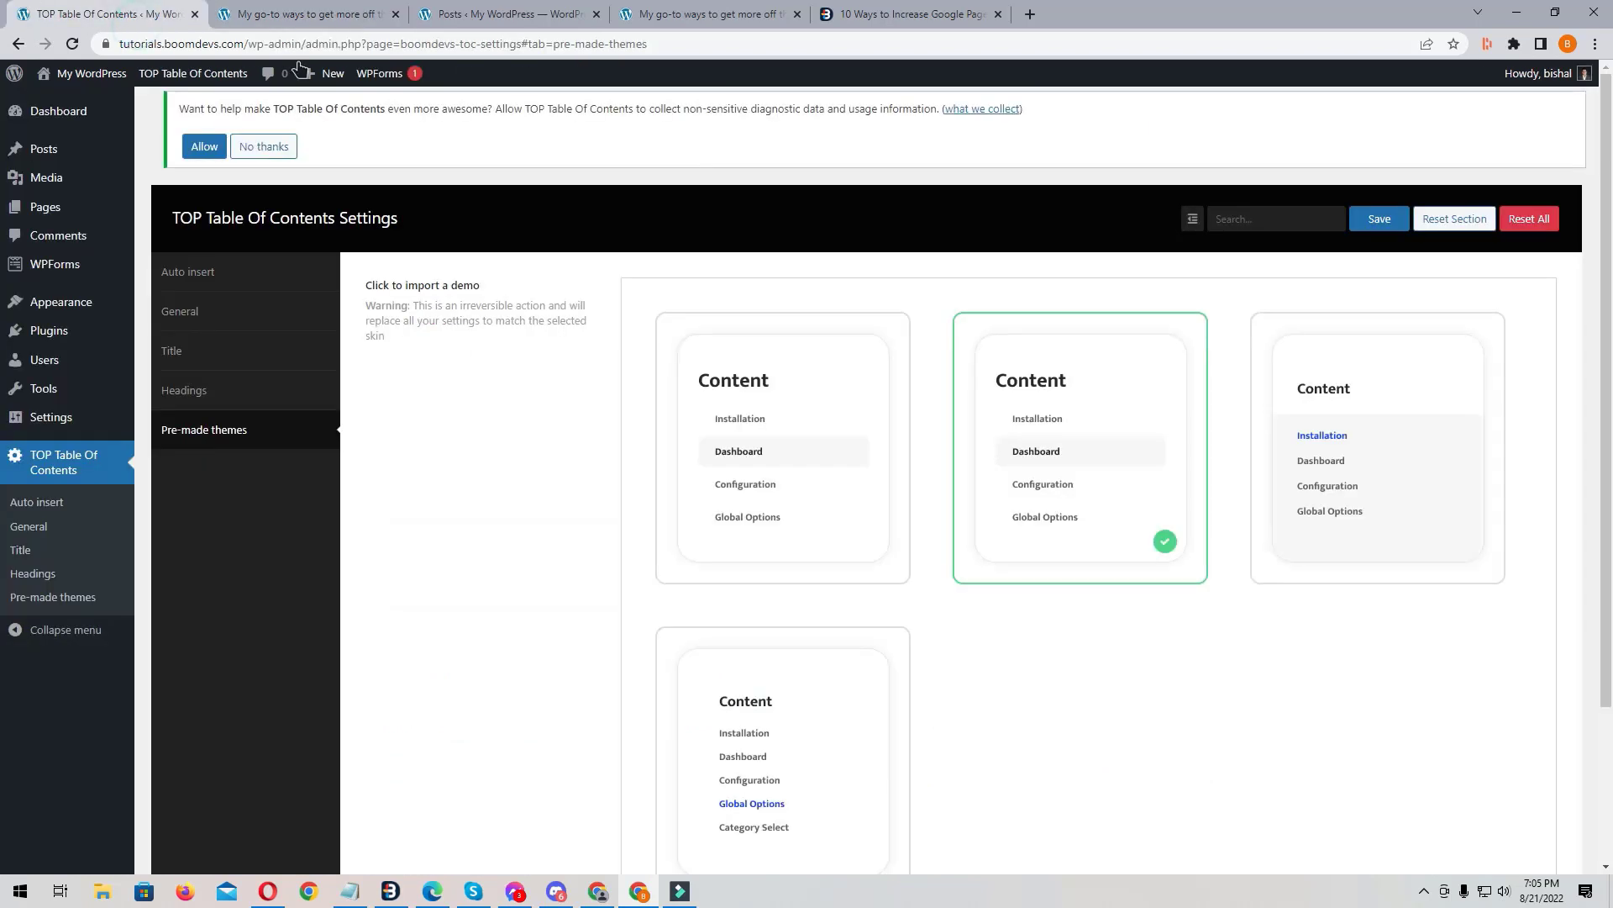
pyautogui.click(1383, 378)
pyautogui.click(911, 154)
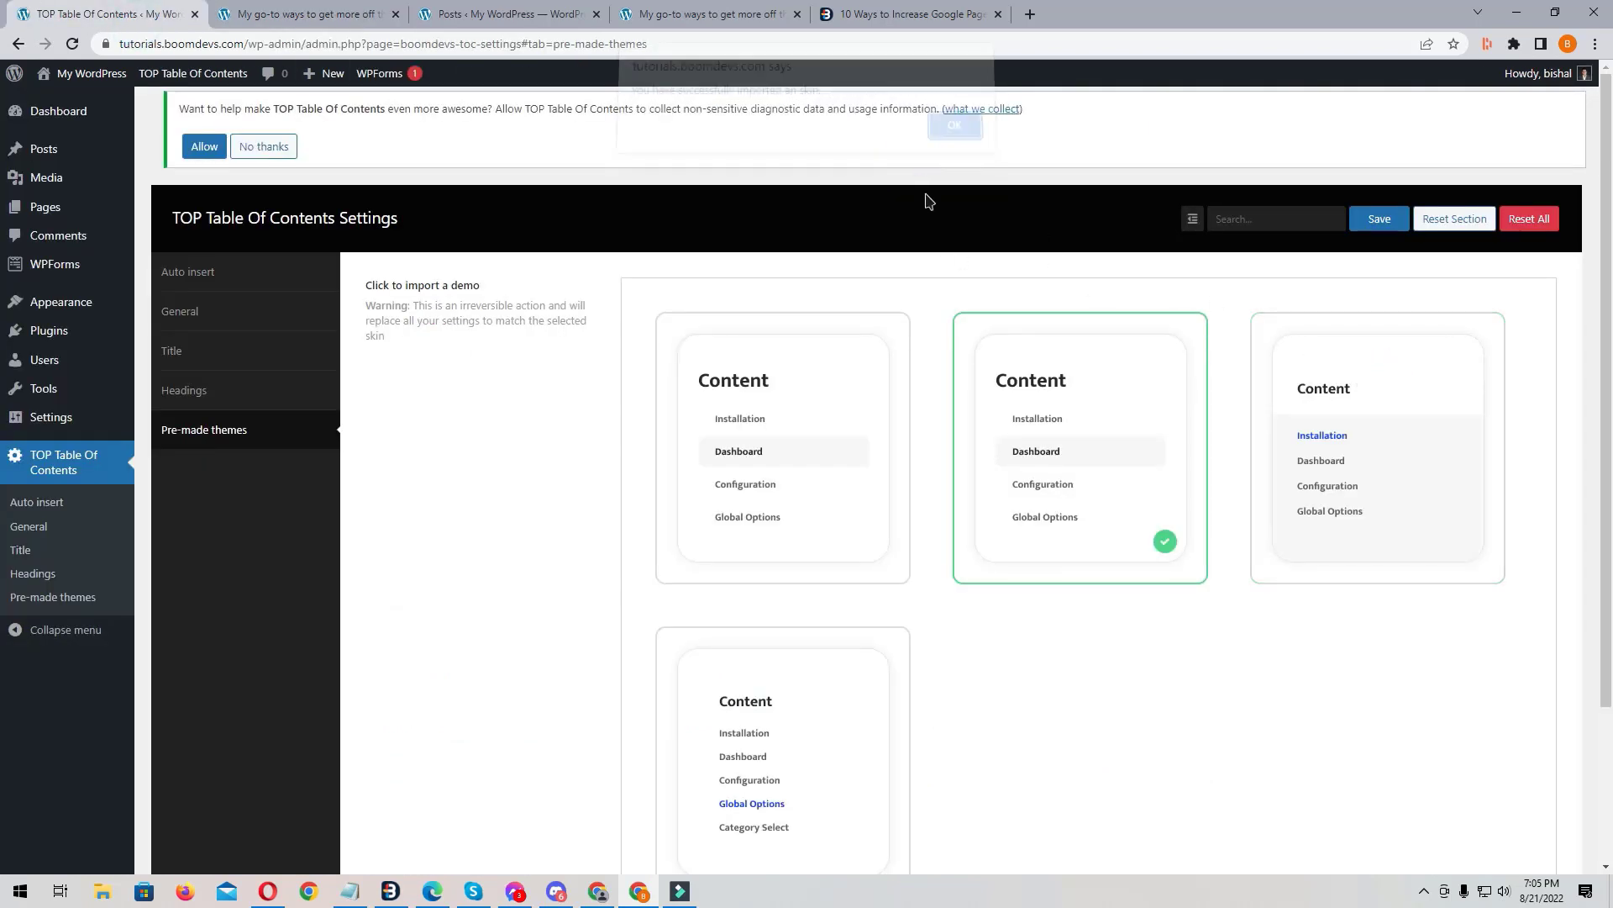
pyautogui.click(953, 140)
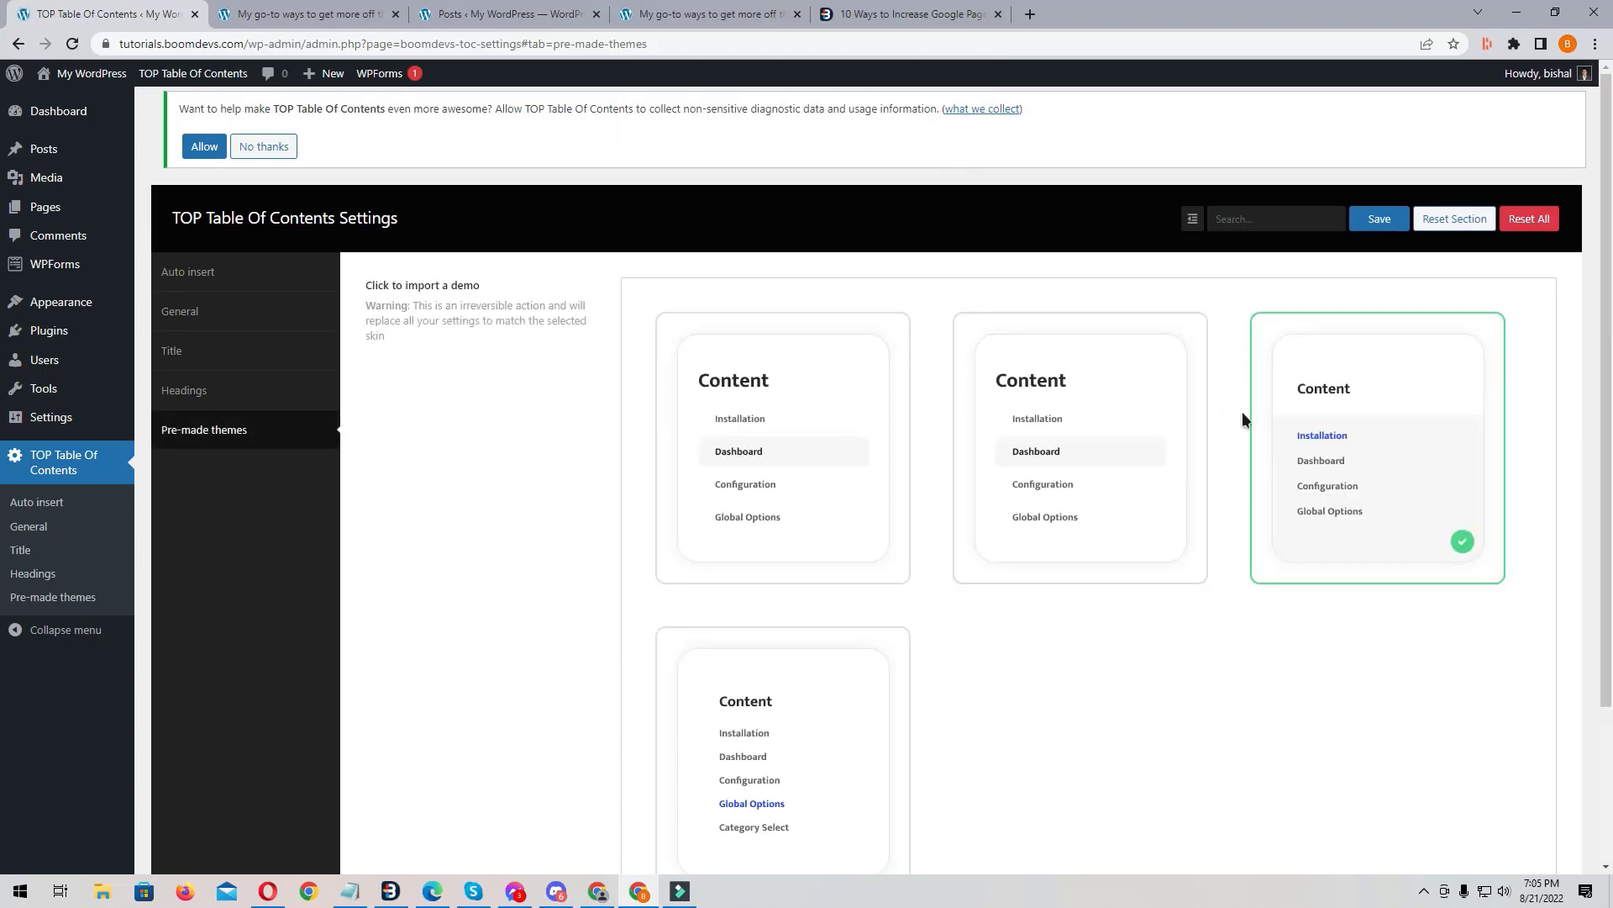
# Step: Preview the third theme by expanding and collapsing the post's table of contents
pyautogui.click(304, 12)
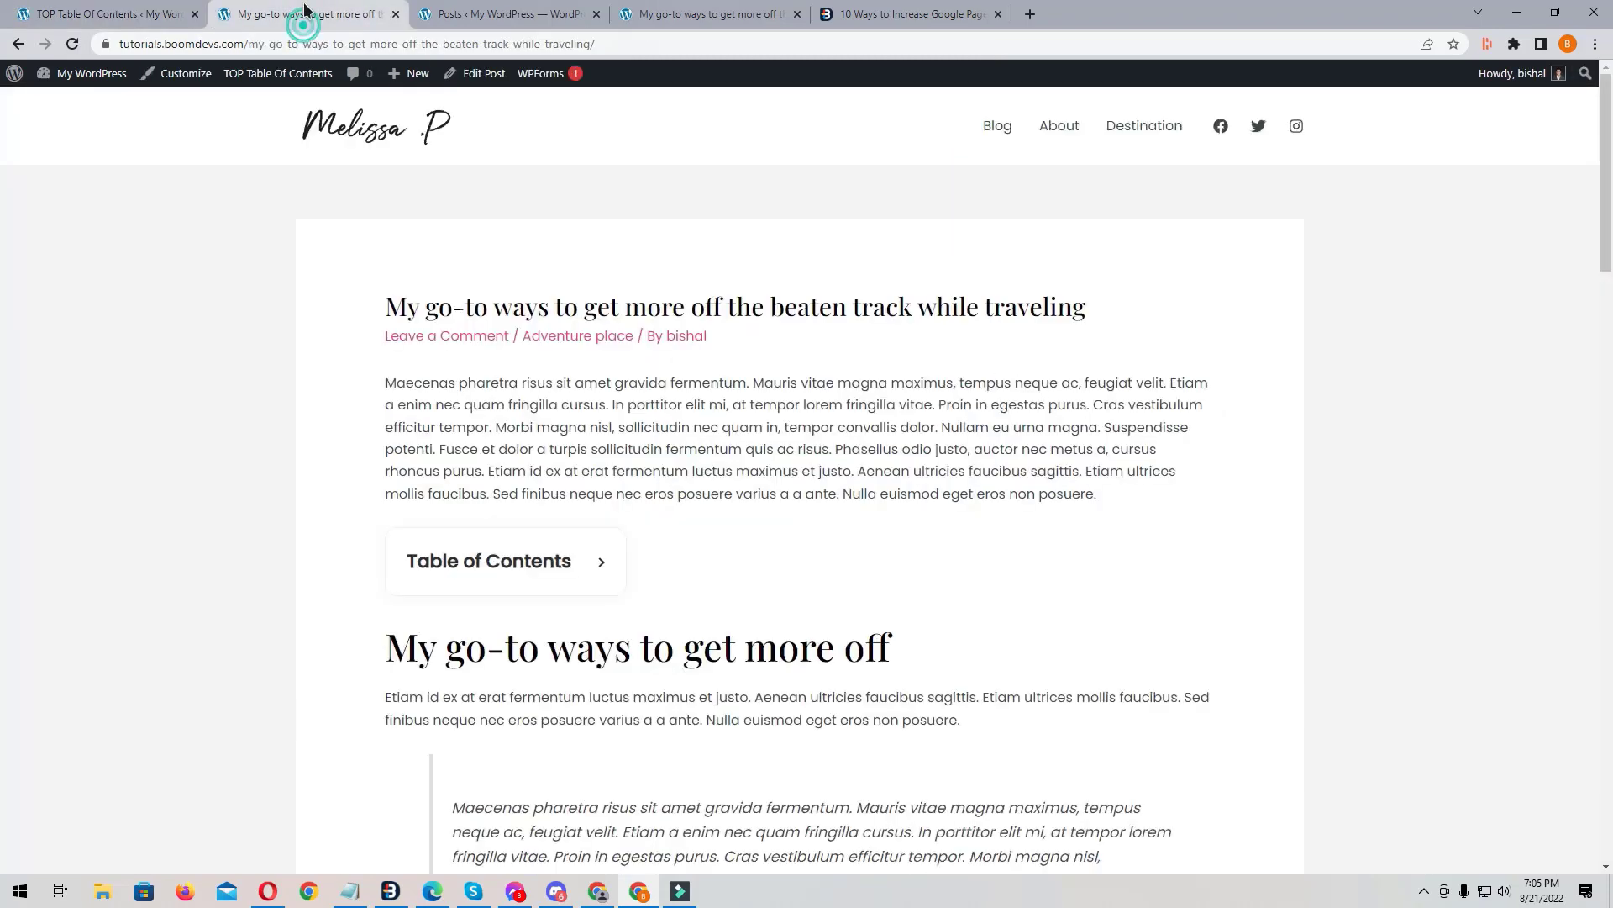
pyautogui.click(481, 592)
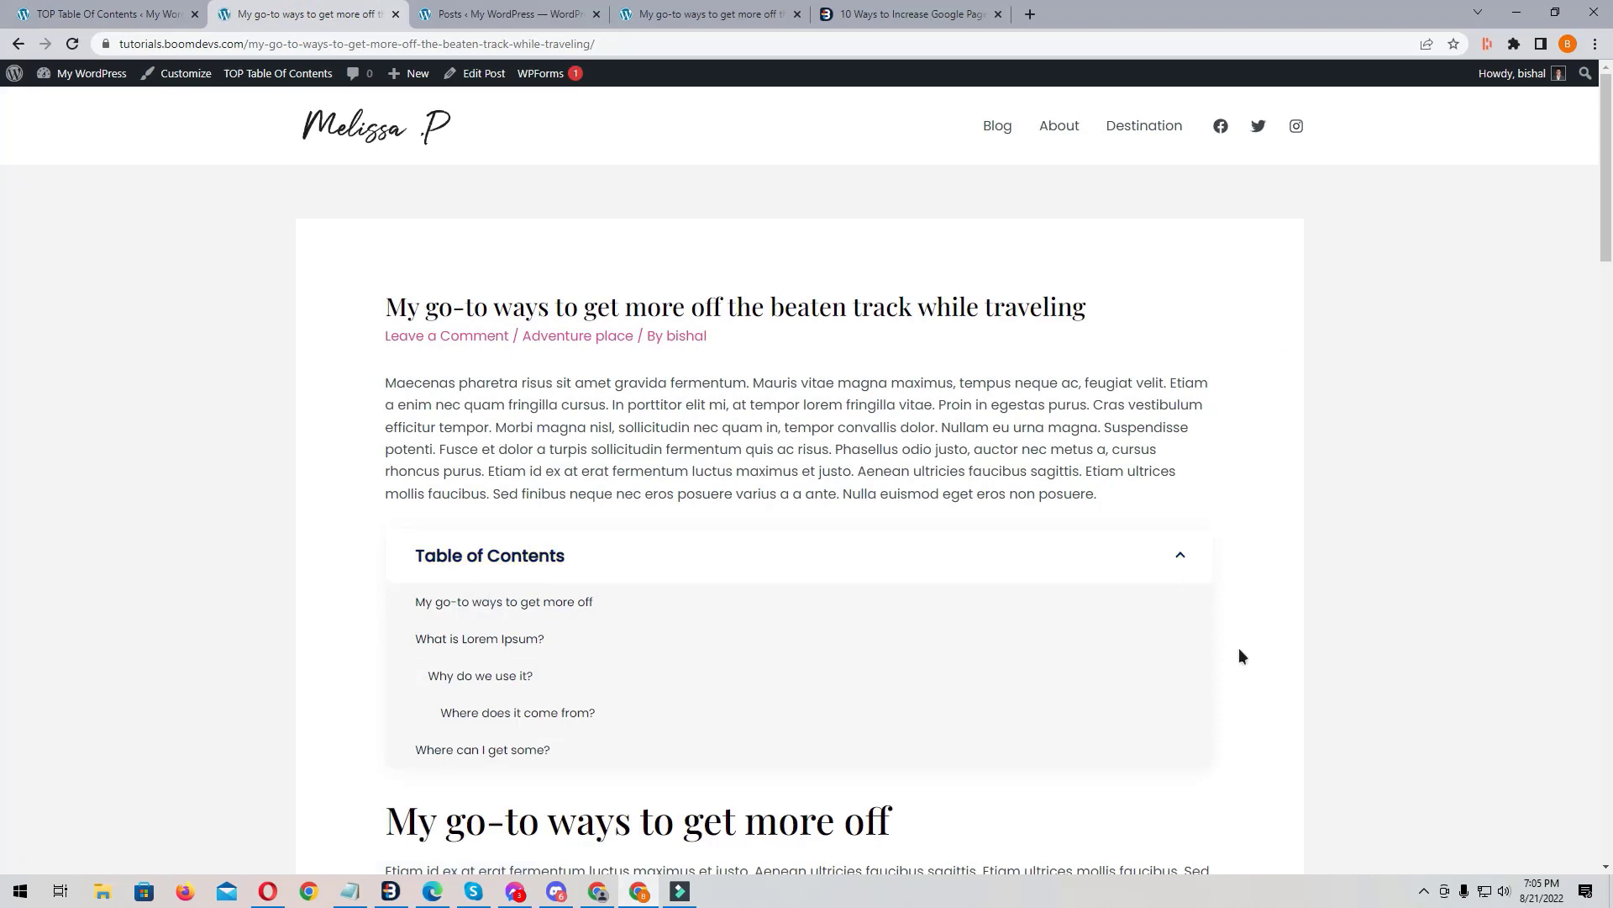
pyautogui.scroll(-1, 1232, 770)
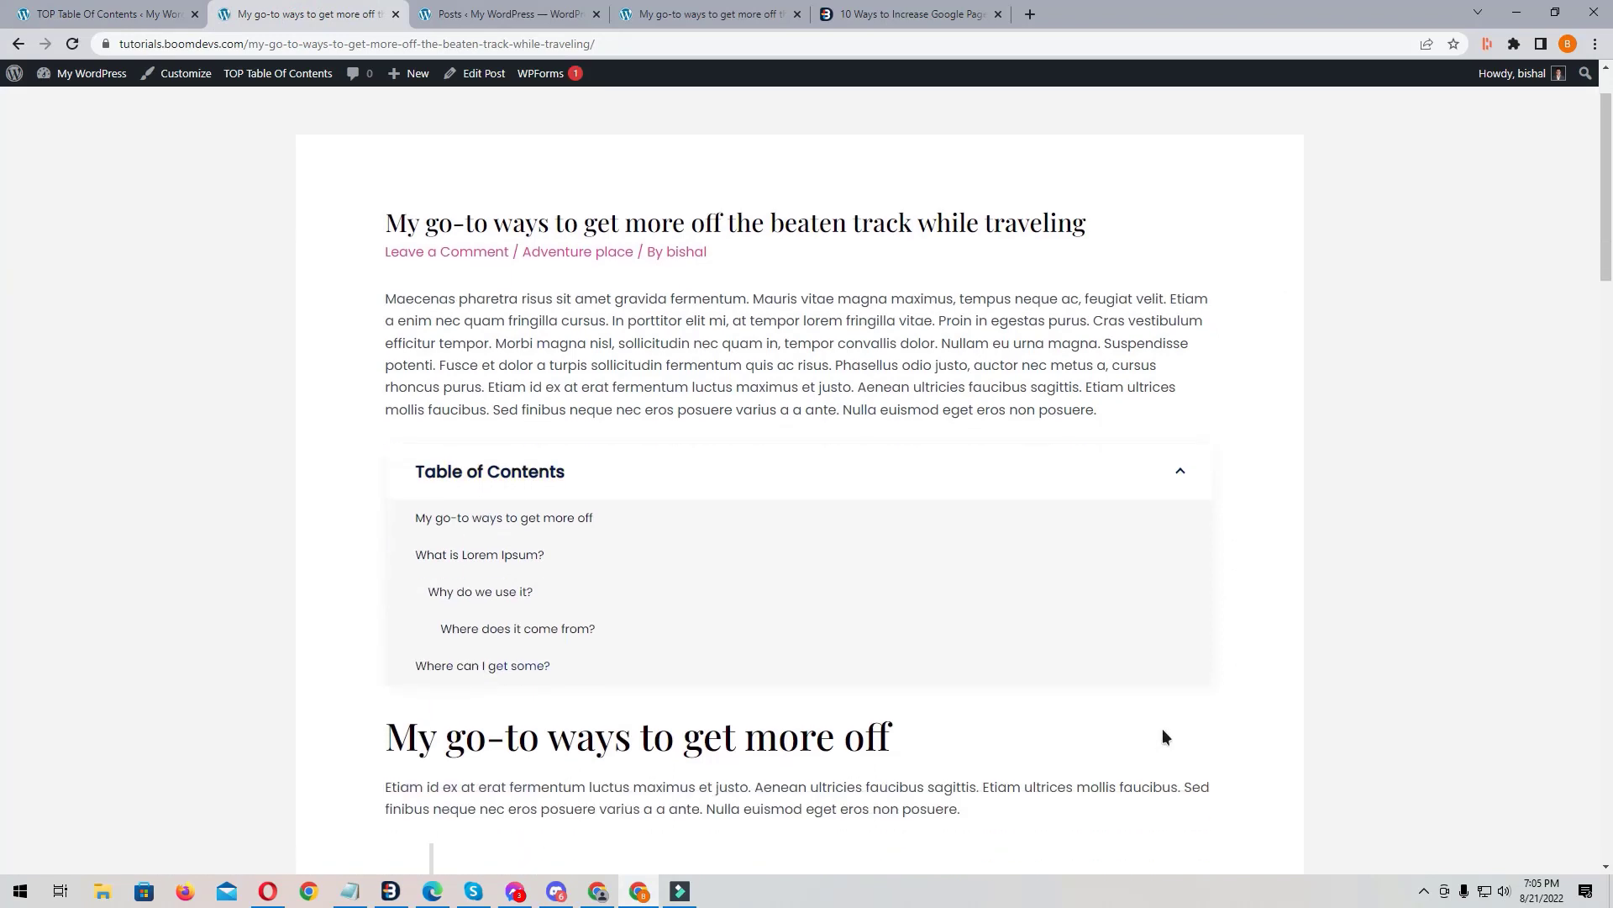
pyautogui.click(963, 486)
pyautogui.click(472, 469)
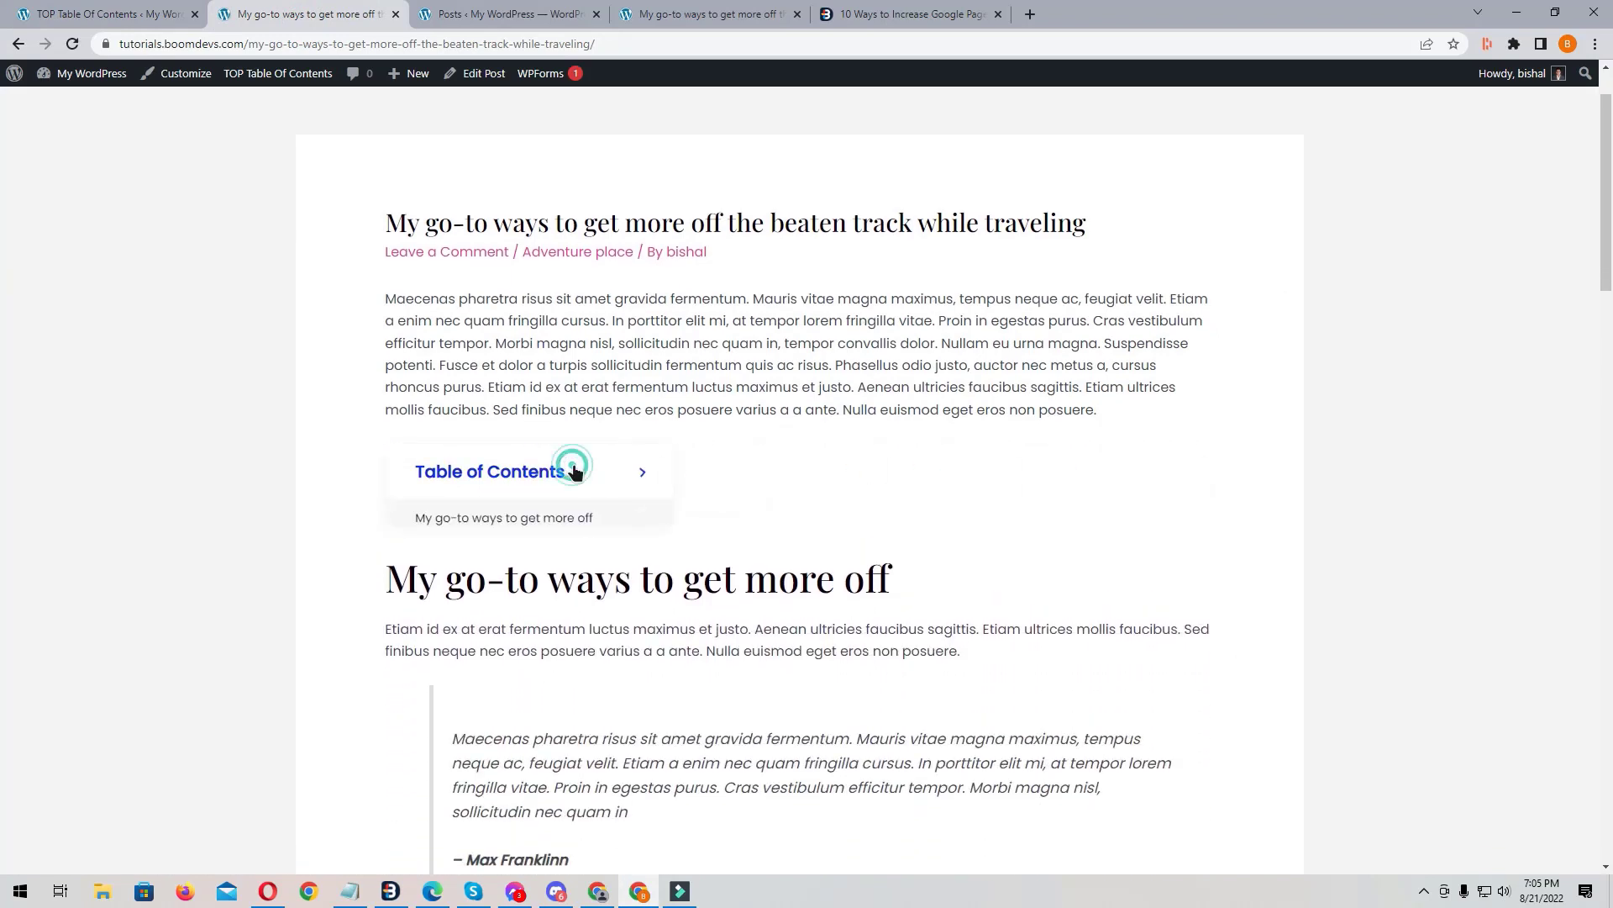
pyautogui.click(718, 482)
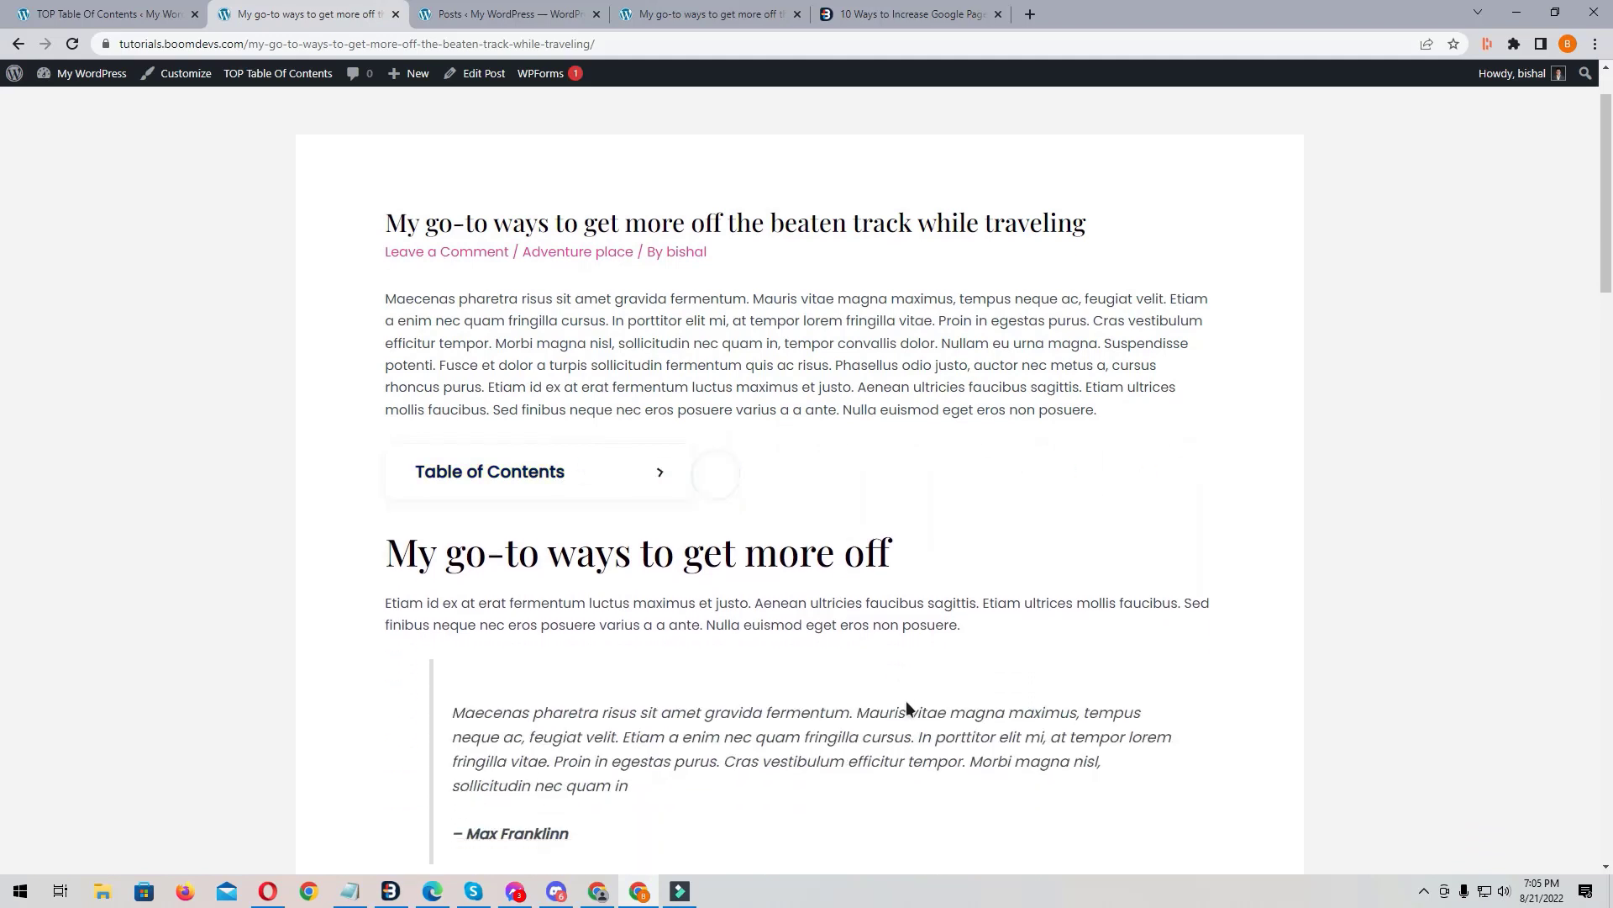
pyautogui.click(580, 470)
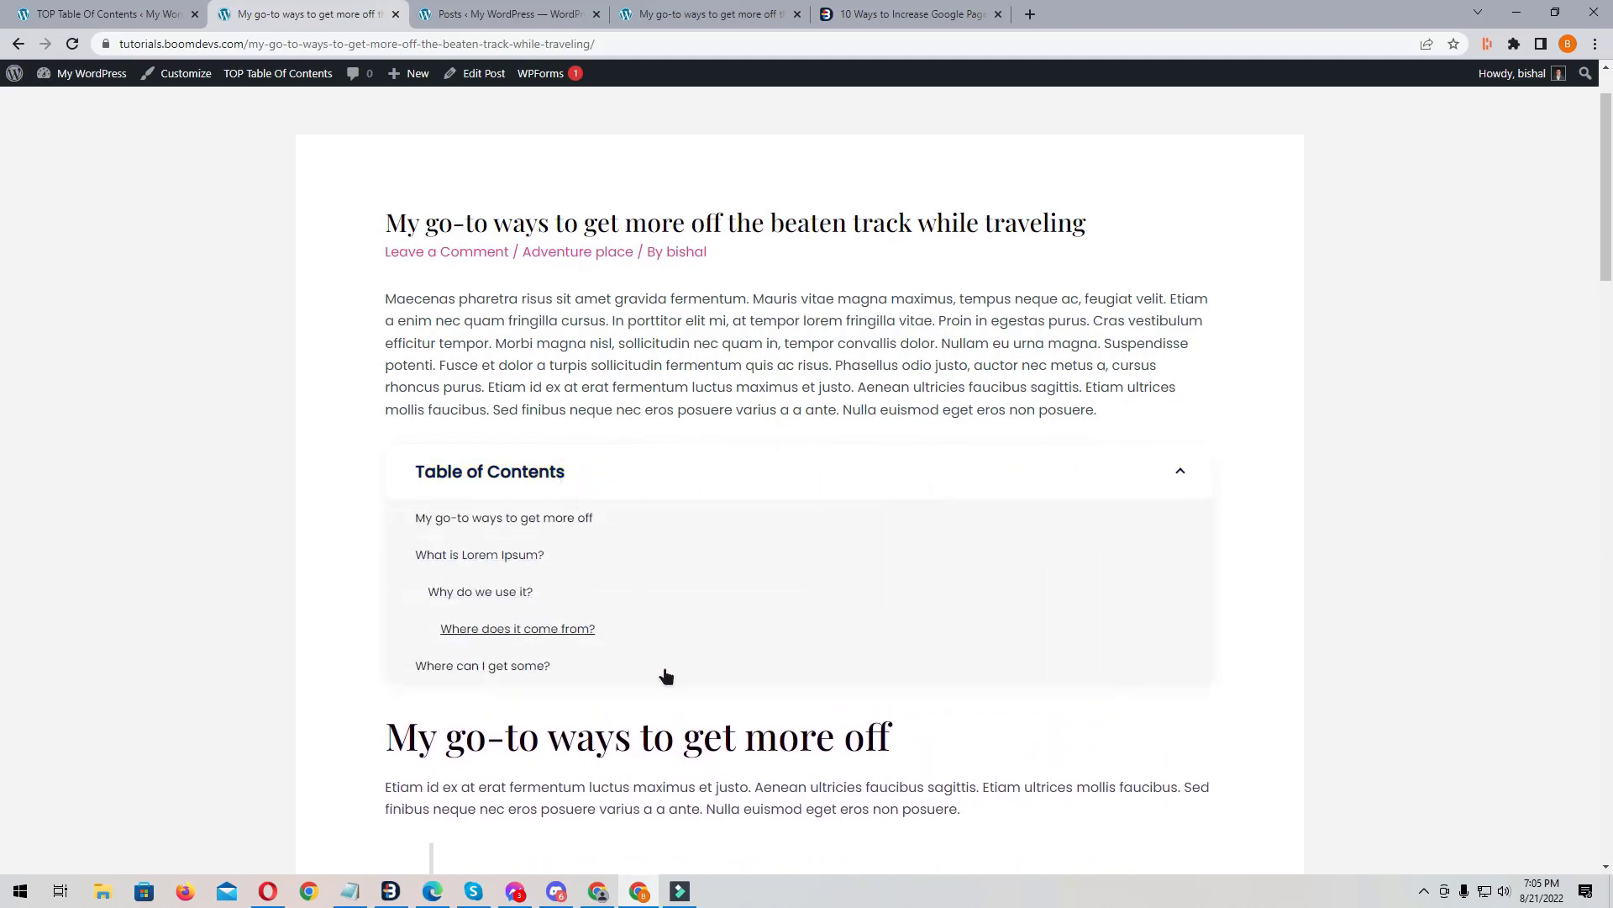
pyautogui.click(970, 471)
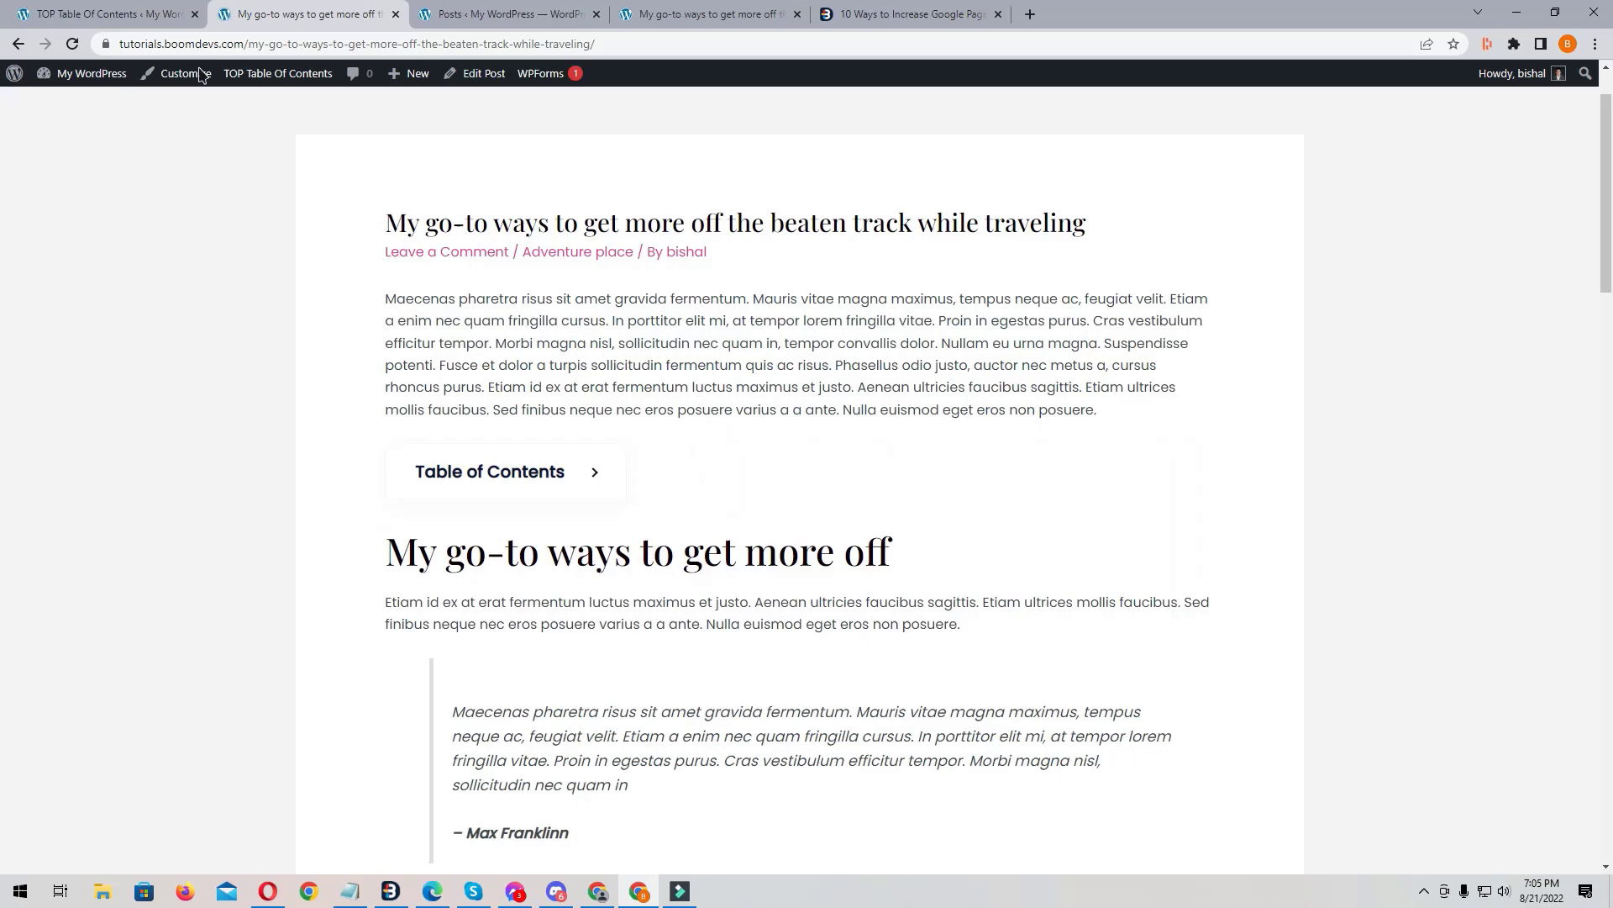
pyautogui.click(151, 17)
# Step: Change the table of contents title font size from 20 to 18 and save
pyautogui.click(243, 312)
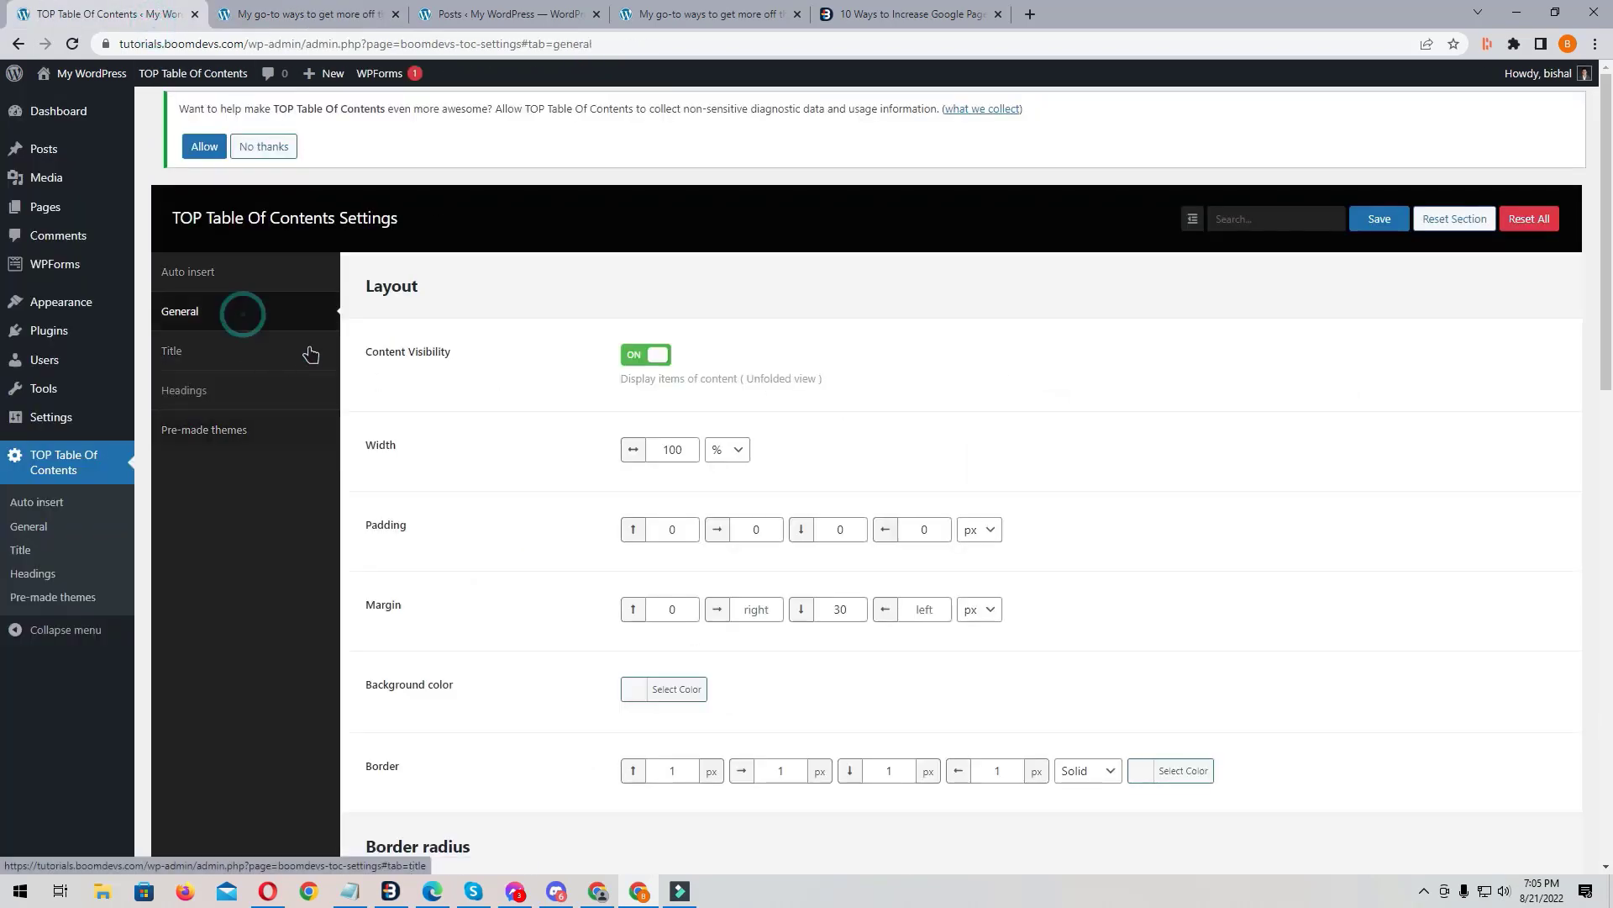
pyautogui.click(259, 353)
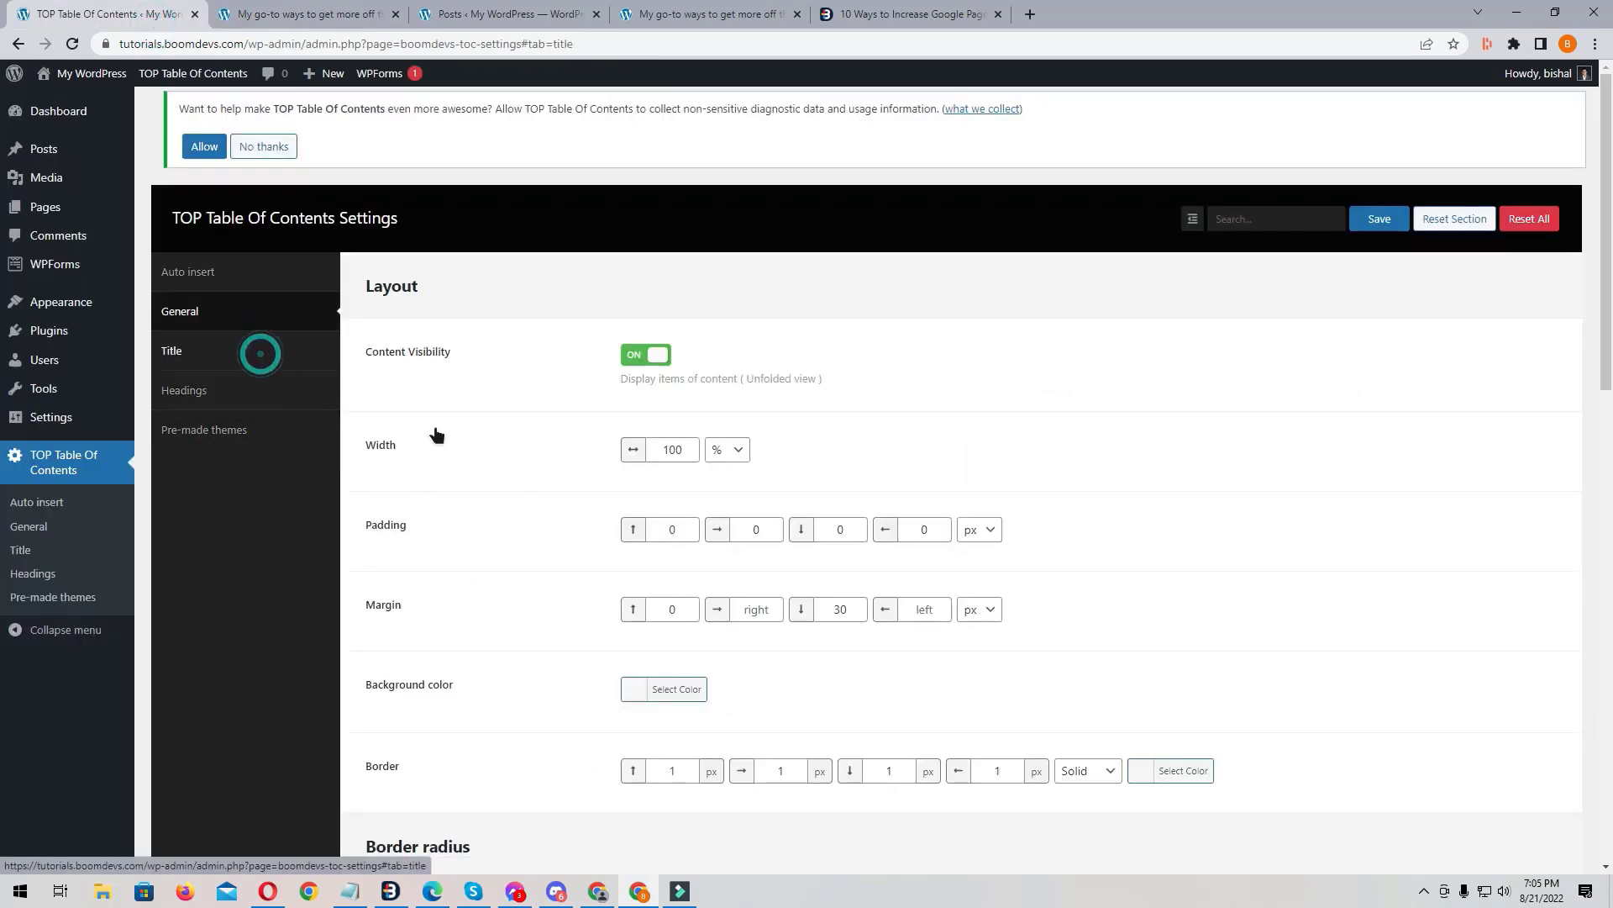
pyautogui.doubleClick(663, 500)
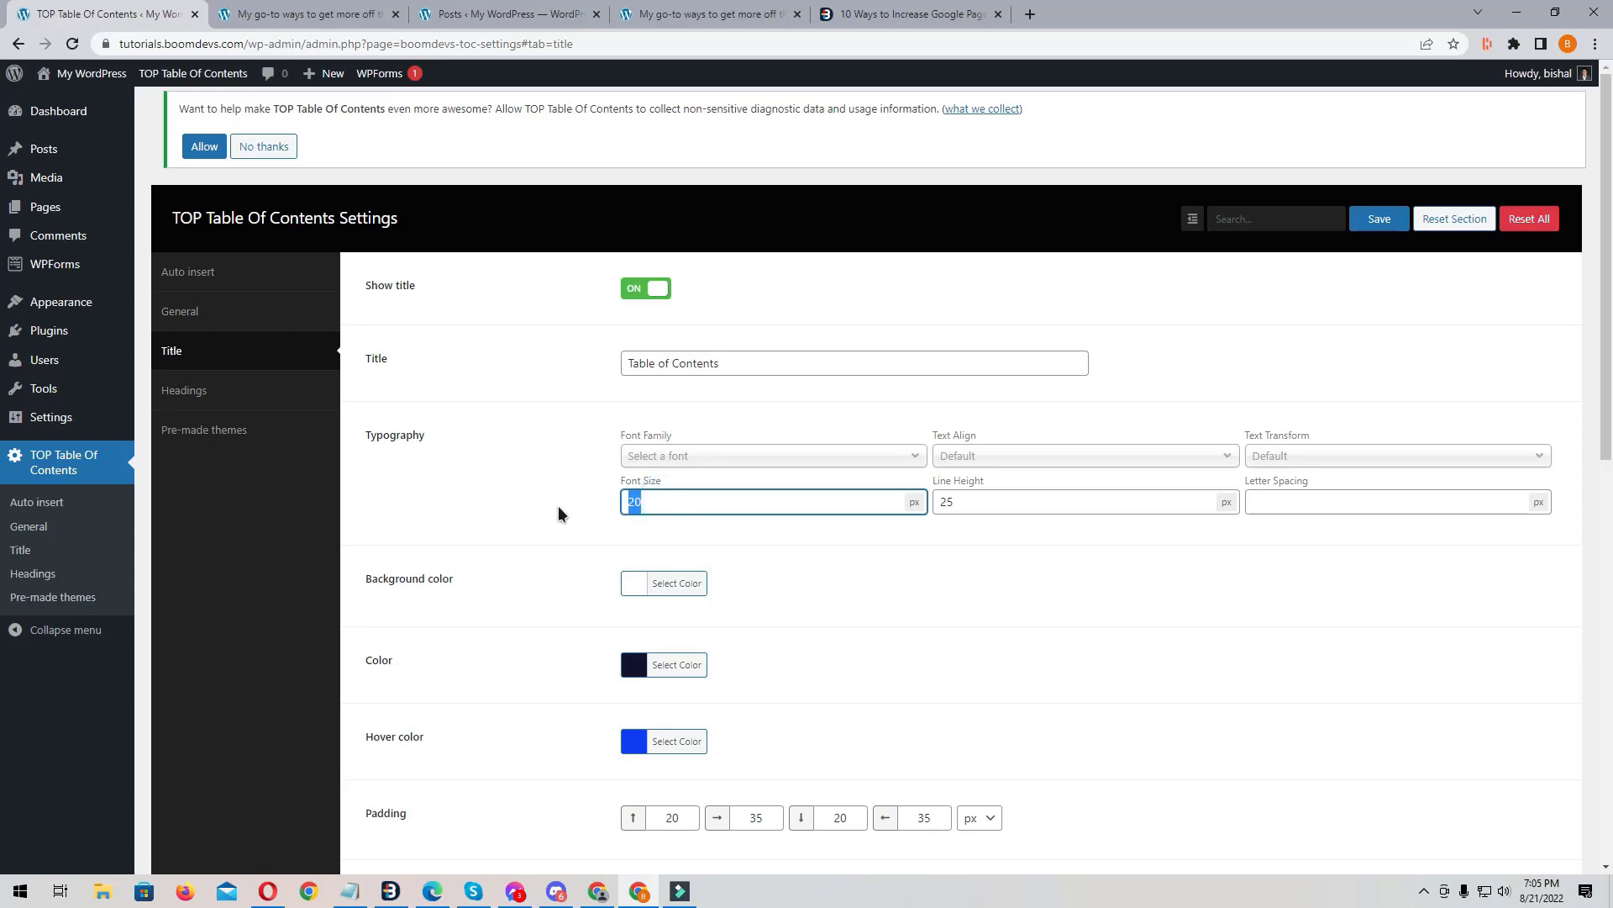
pyautogui.write('18')
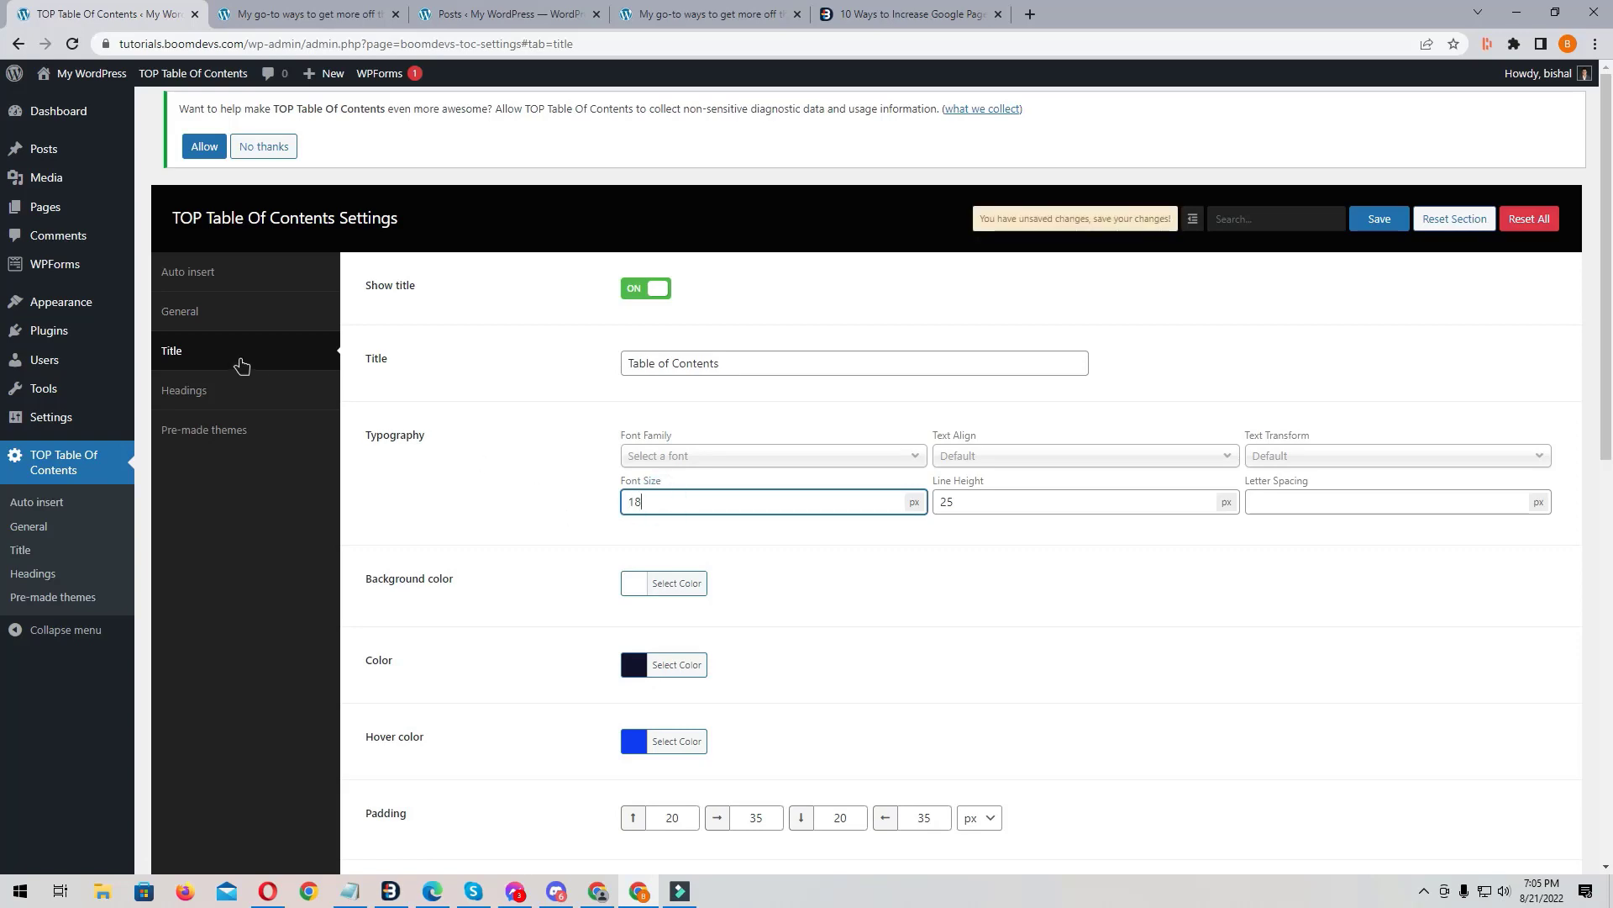
pyautogui.click(1372, 218)
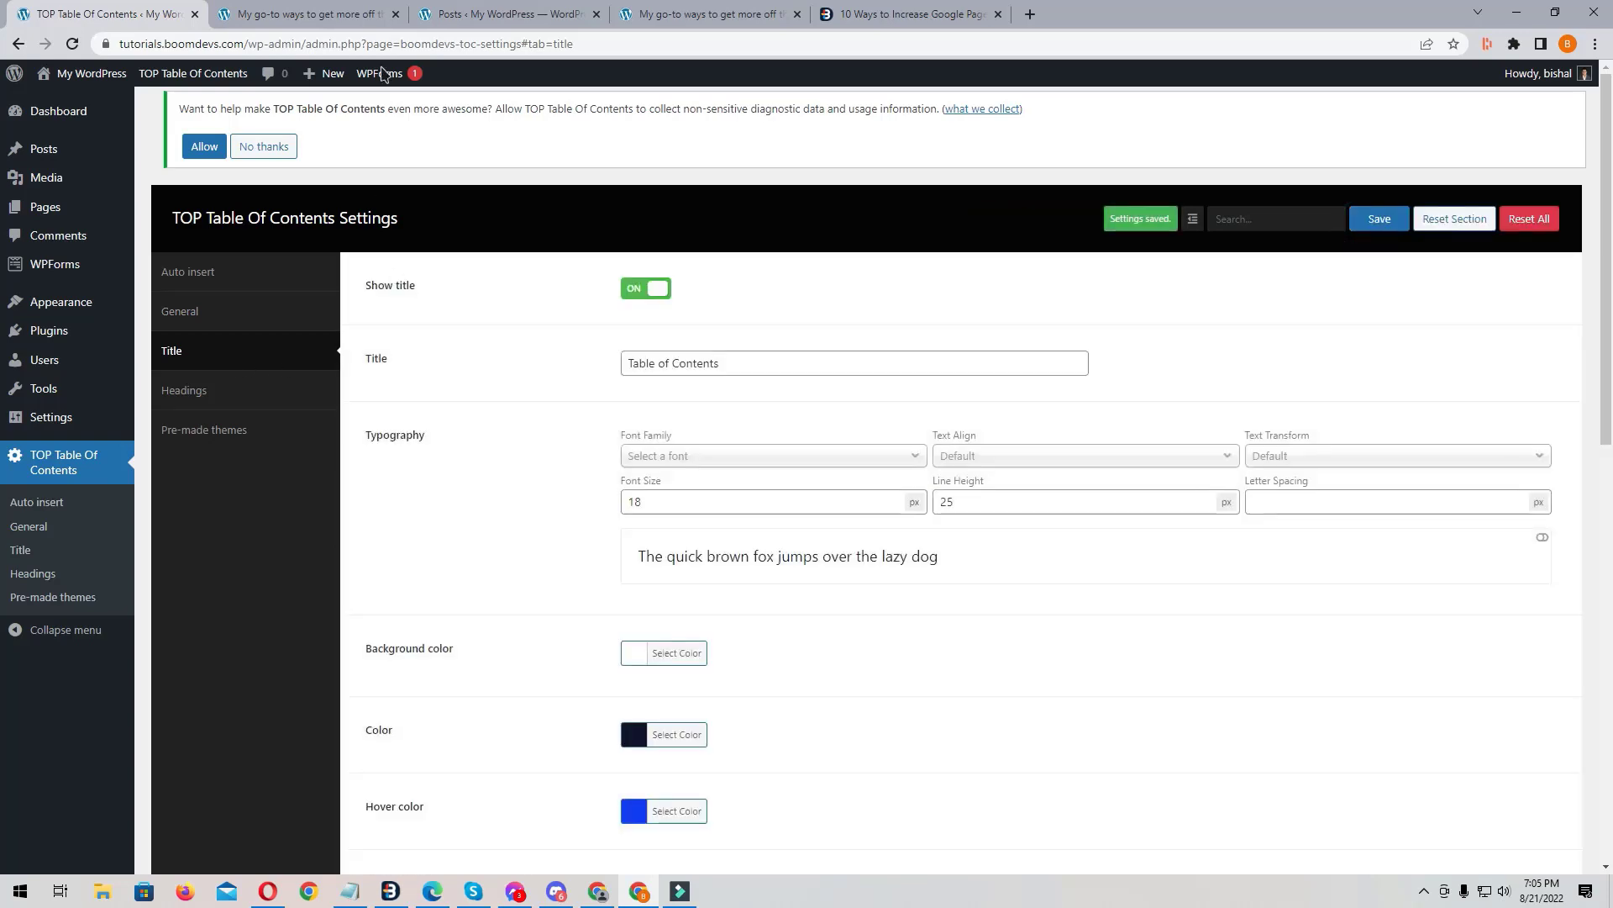
# Step: Reload the post and toggle the table of contents to check the smaller title
pyautogui.click(339, 20)
pyautogui.press('F5')
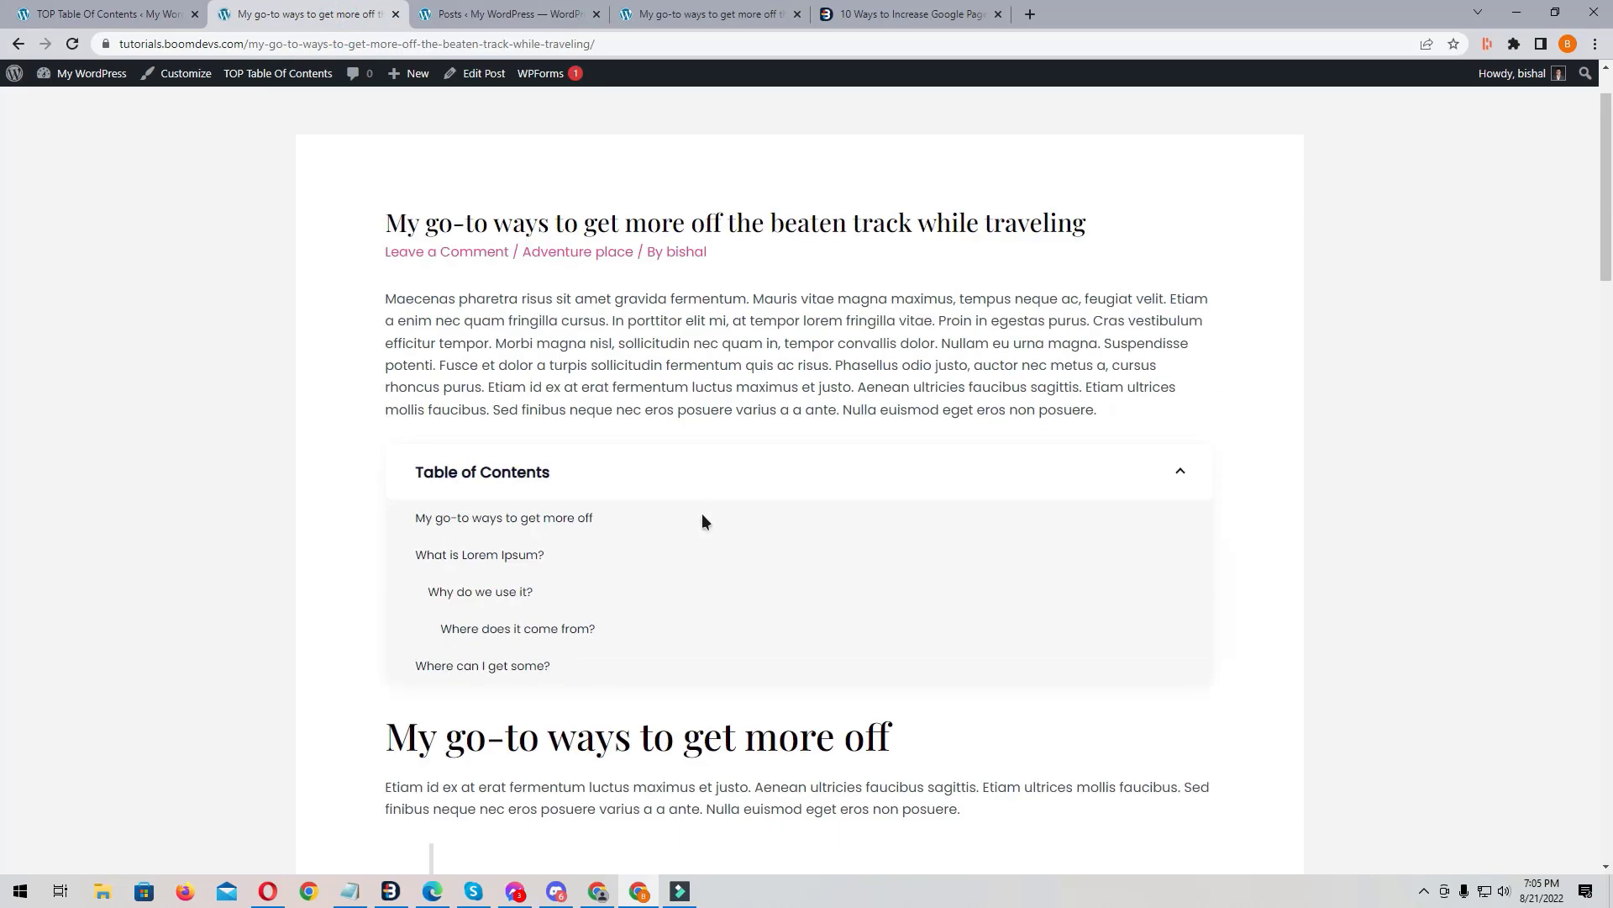
pyautogui.click(709, 473)
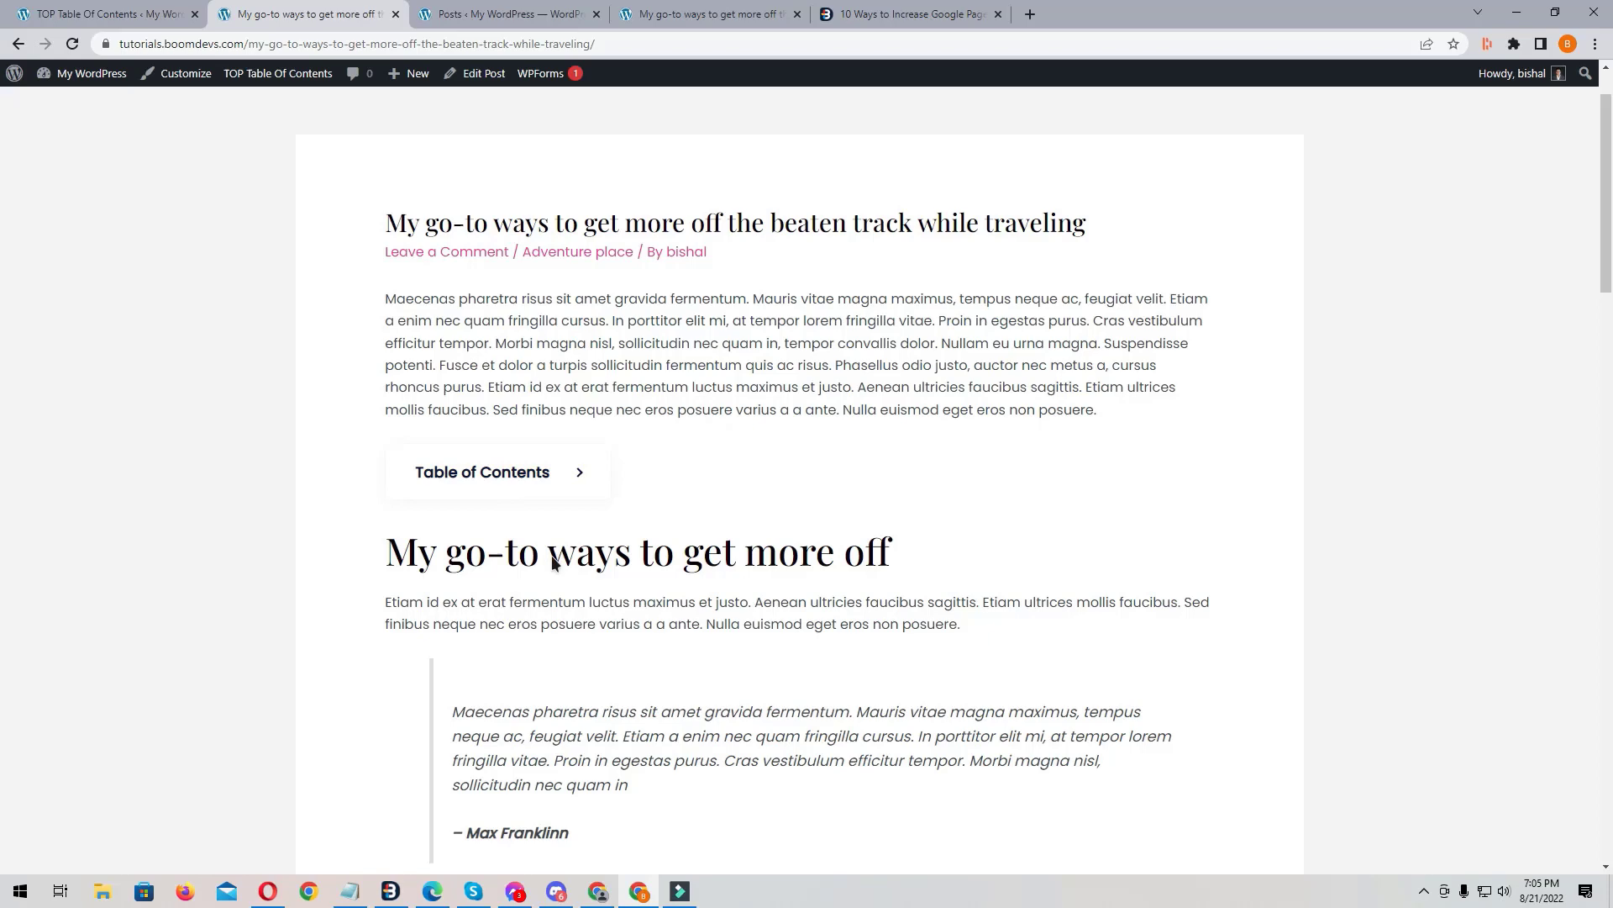
pyautogui.click(553, 476)
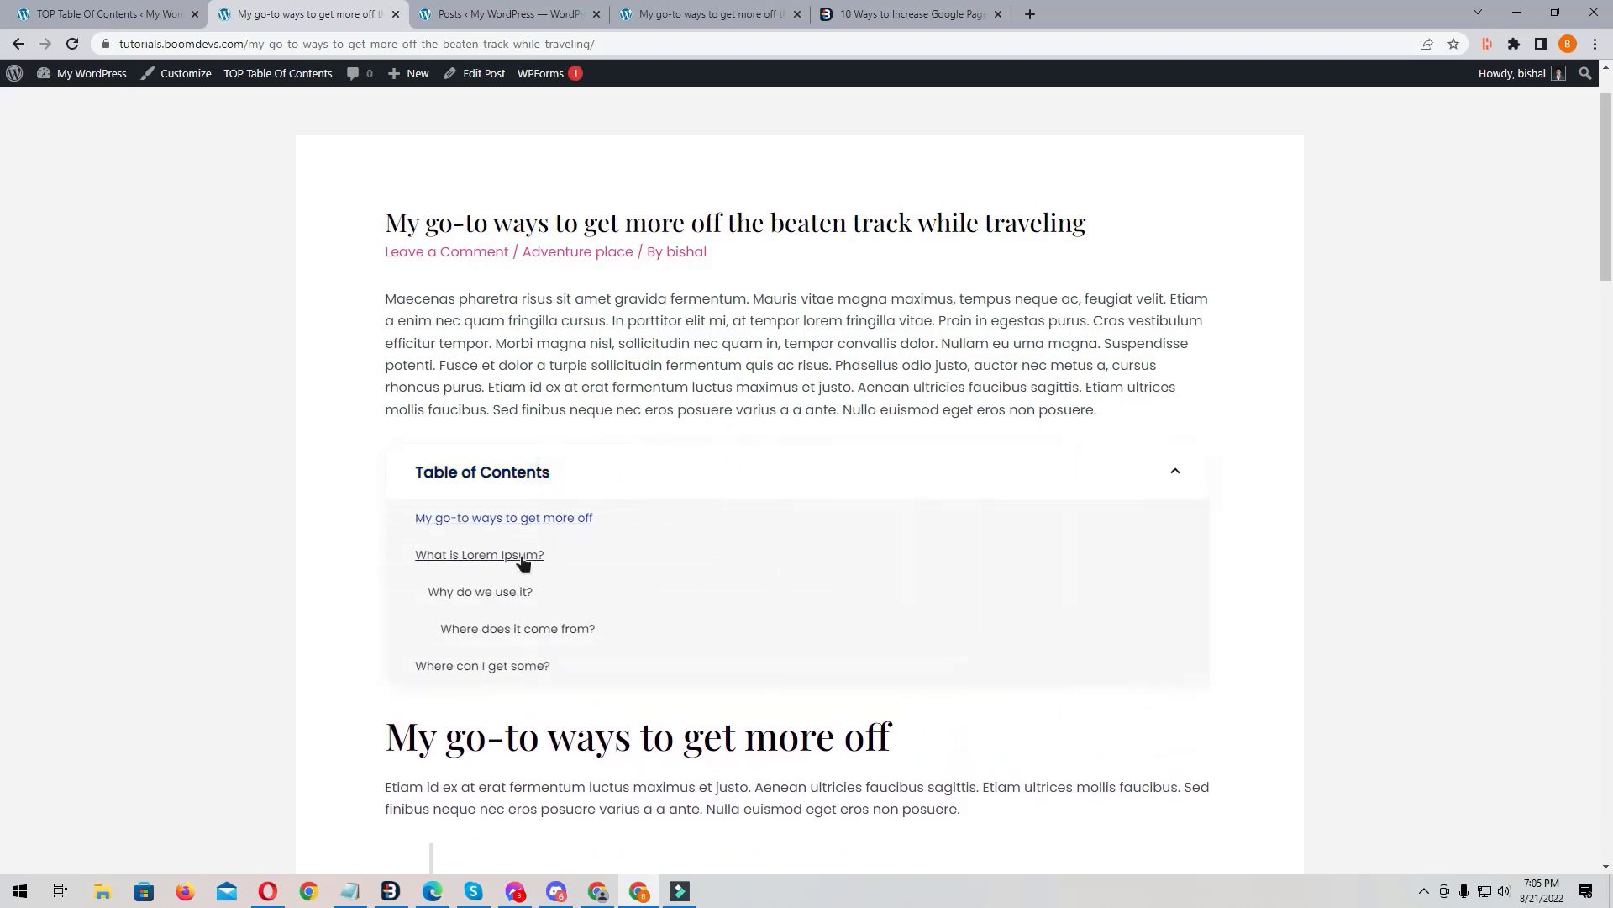
pyautogui.click(506, 476)
pyautogui.click(101, 15)
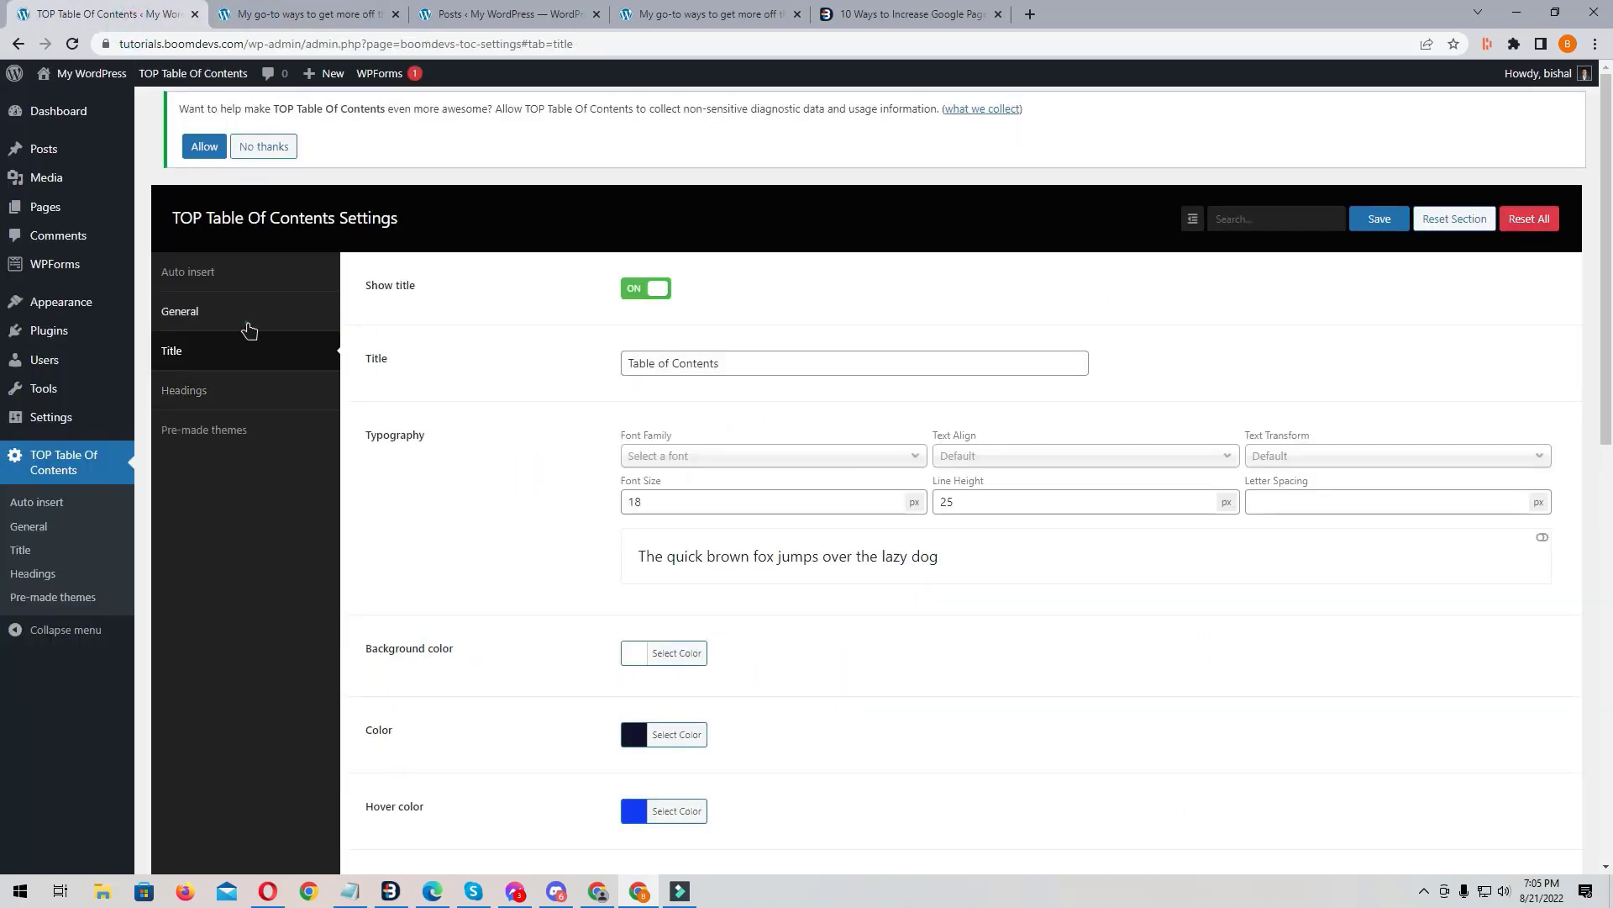
# Step: Turn Content Visibility off in the General settings and save
pyautogui.click(232, 320)
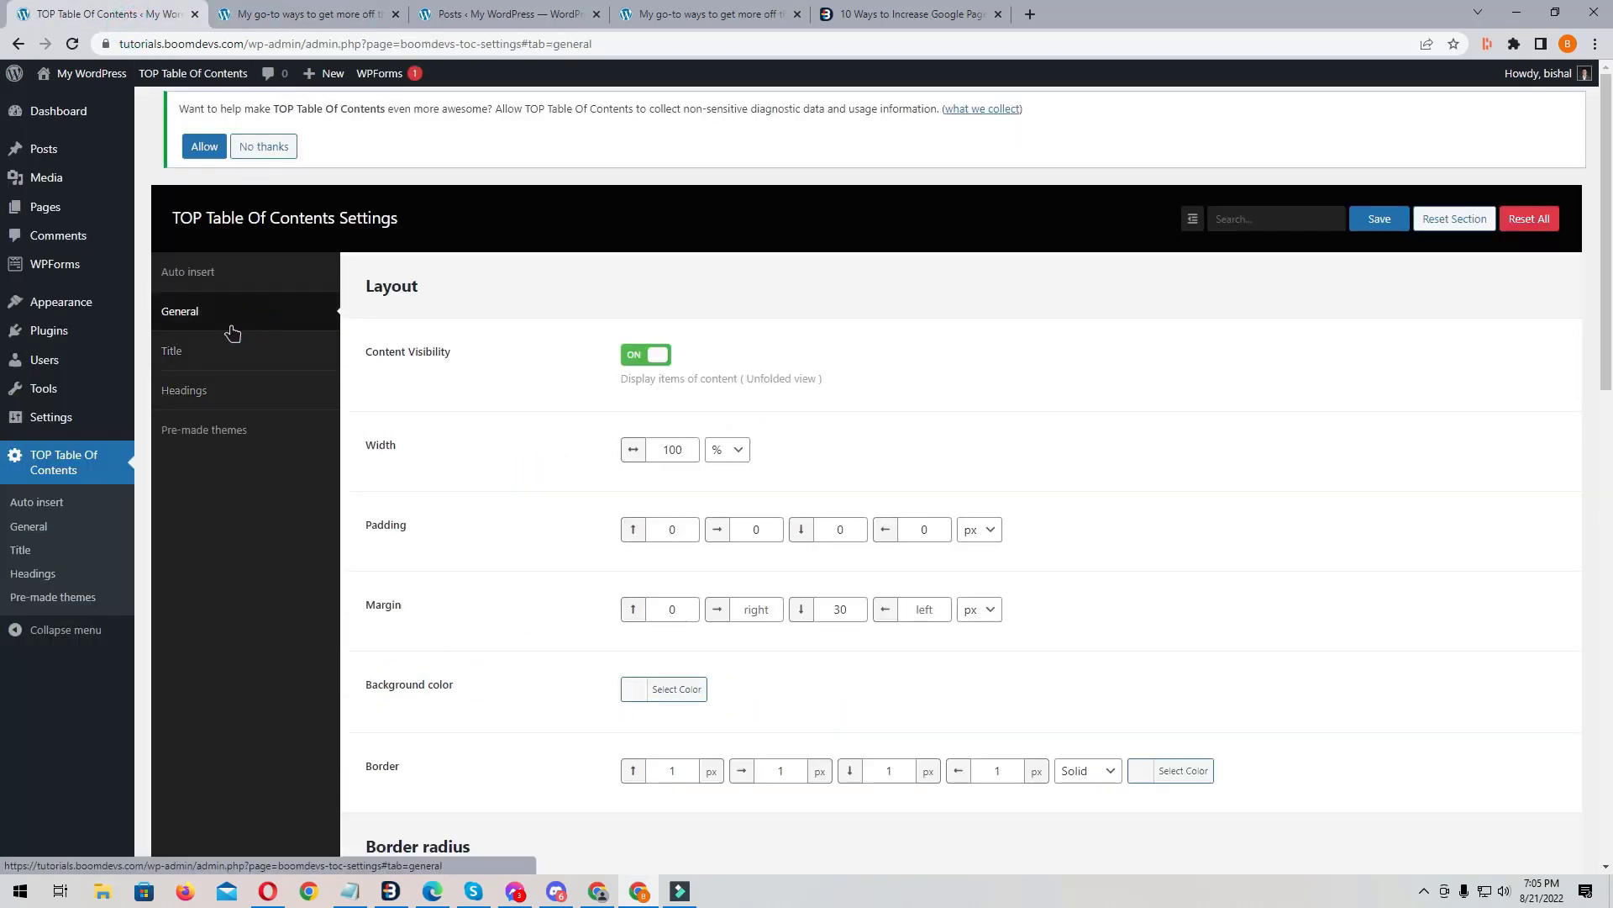
pyautogui.click(647, 353)
pyautogui.click(1372, 220)
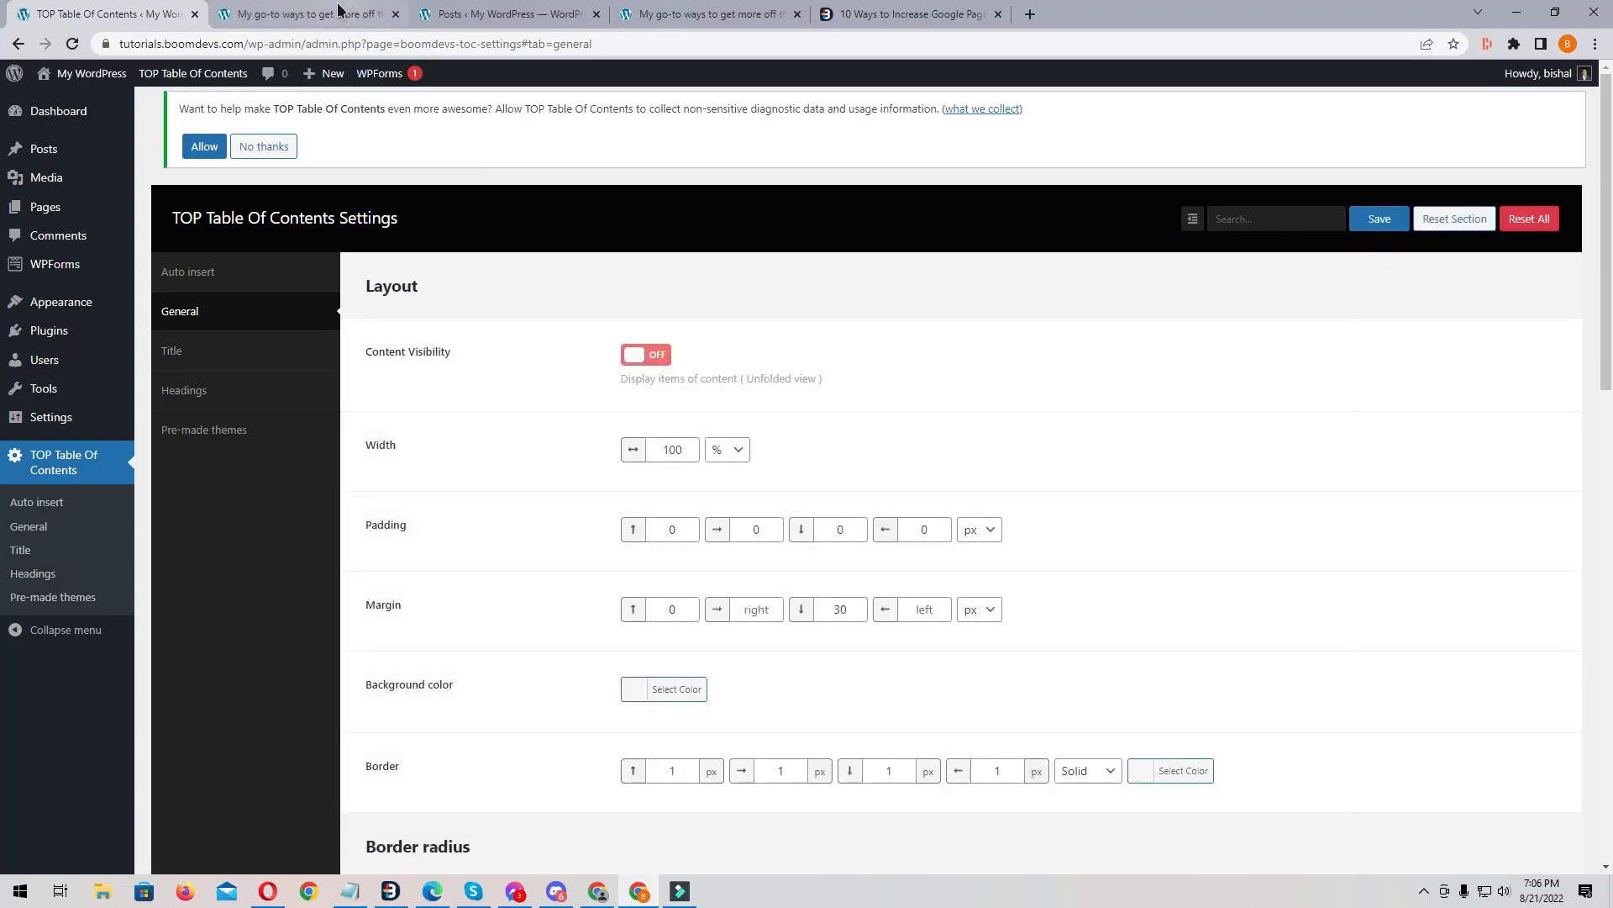
# Step: Reload the post, expand the contents, jump to 'What is Lorem Ipsum?', then collapse the box
pyautogui.click(306, 14)
pyautogui.press('F5')
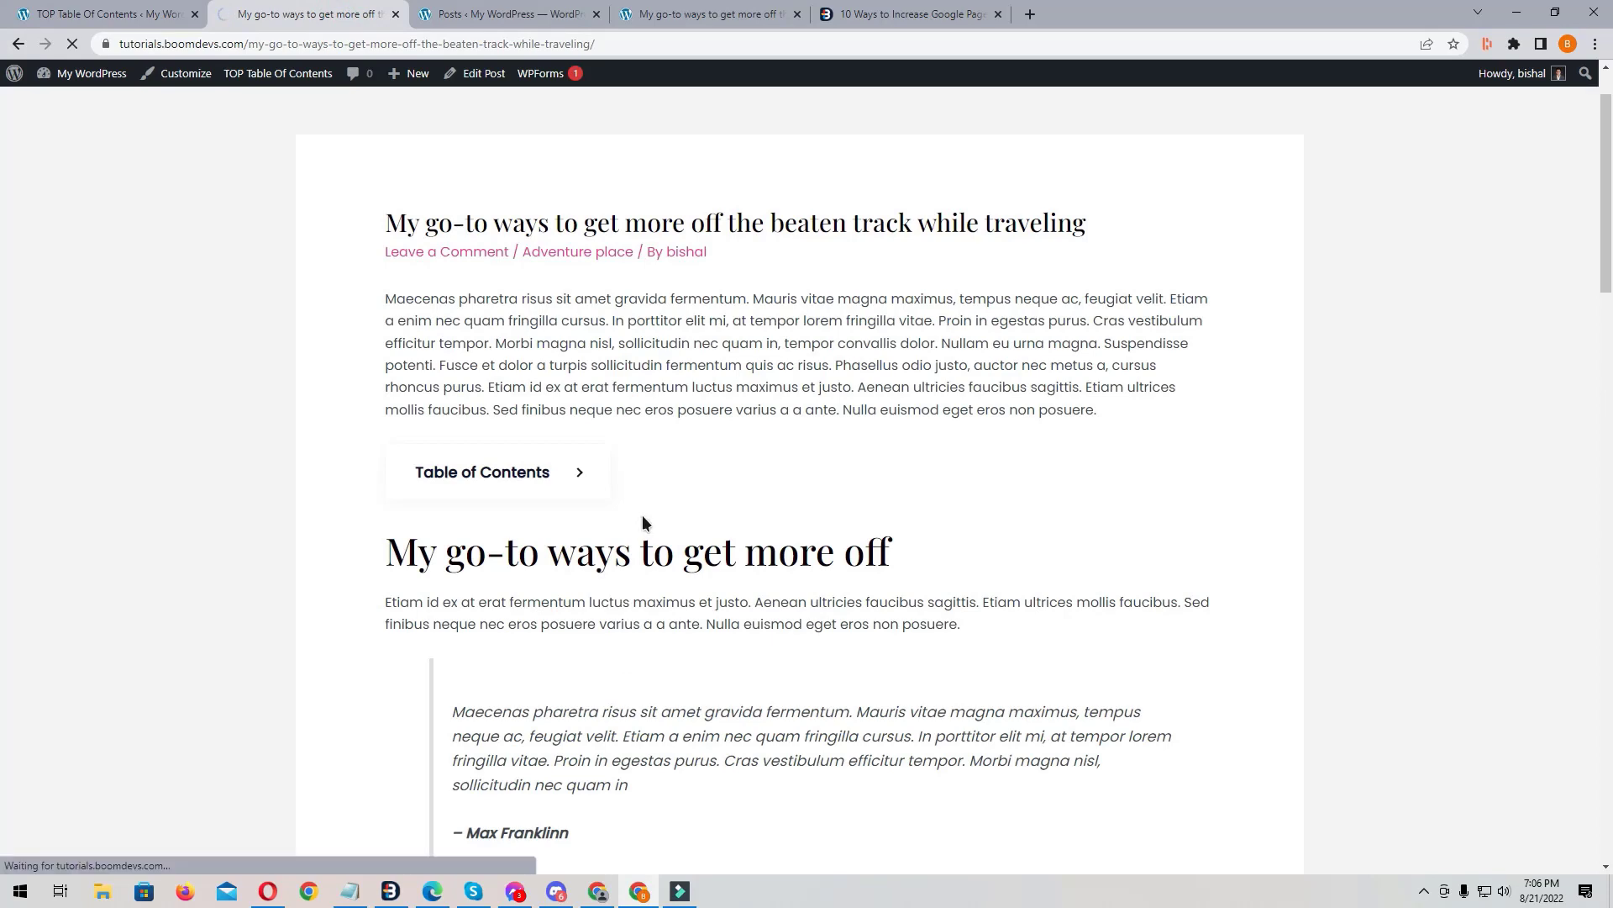
pyautogui.click(565, 479)
pyautogui.click(567, 482)
pyautogui.click(567, 483)
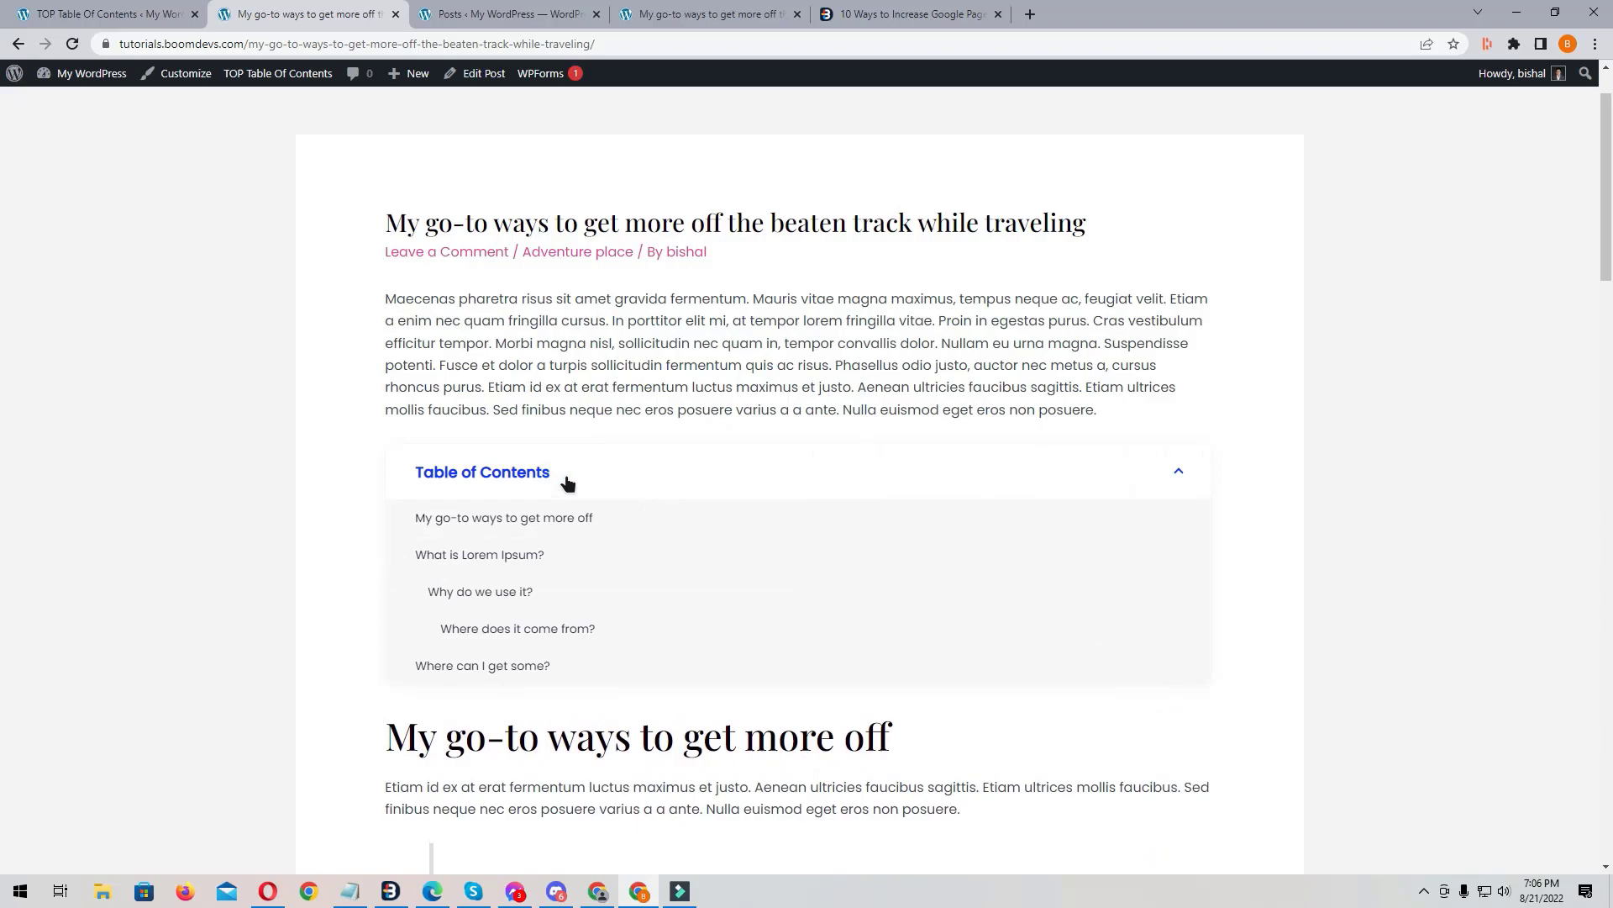
pyautogui.click(498, 555)
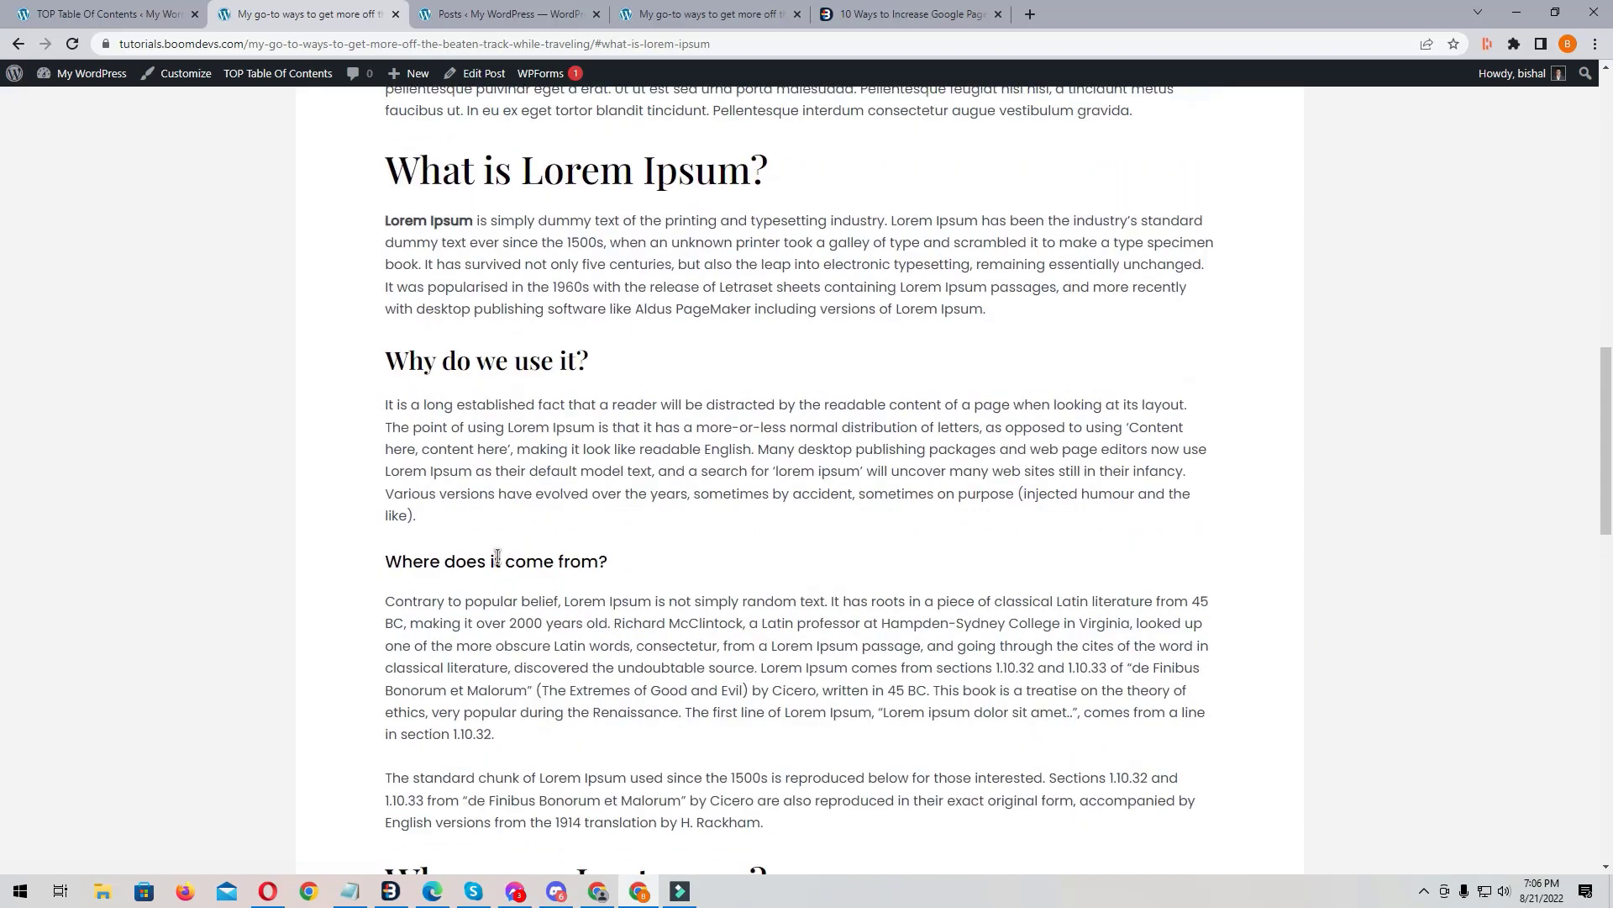
pyautogui.scroll(8, 926, 467)
pyautogui.click(933, 306)
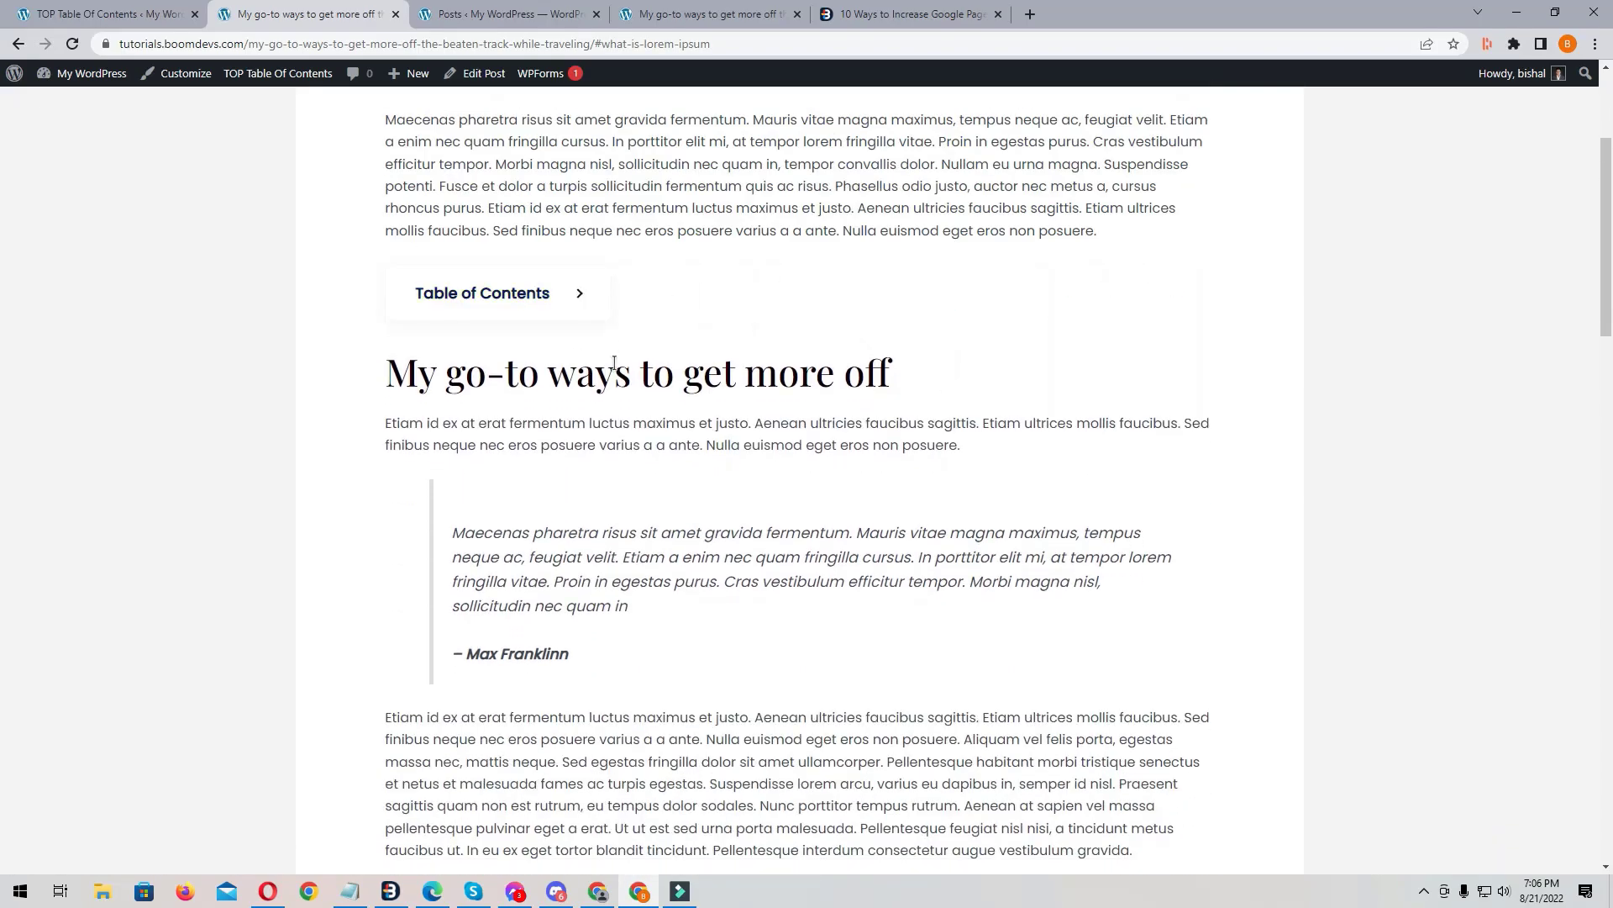
pyautogui.click(37, 11)
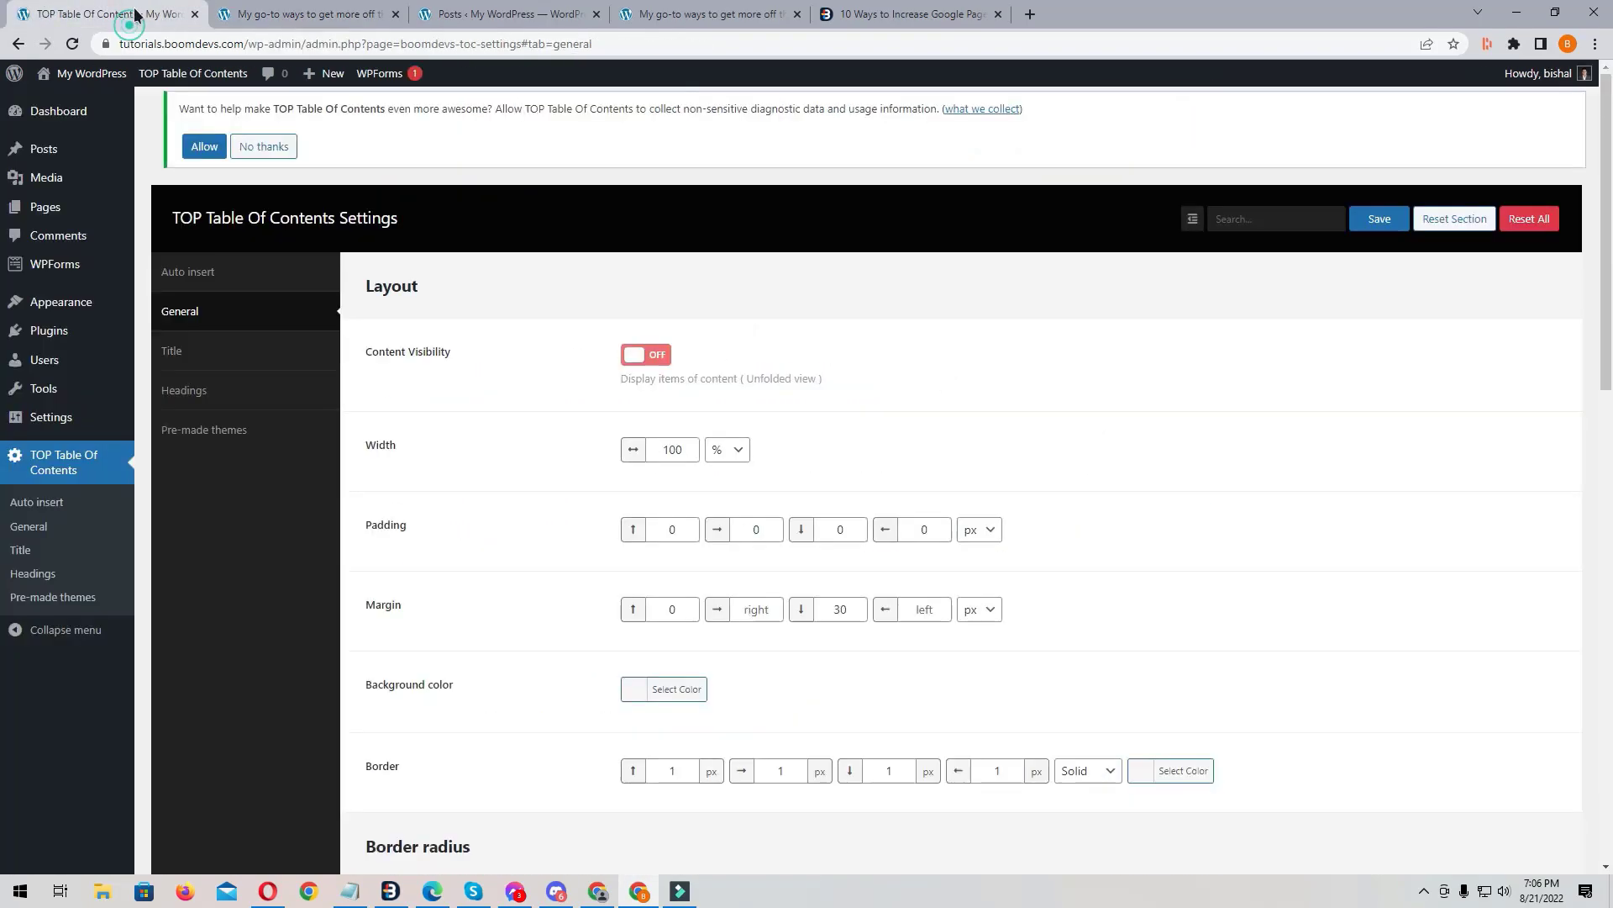
# Step: Import the fourth pre-made theme and confirm the import
pyautogui.click(239, 433)
pyautogui.scroll(-2, 929, 698)
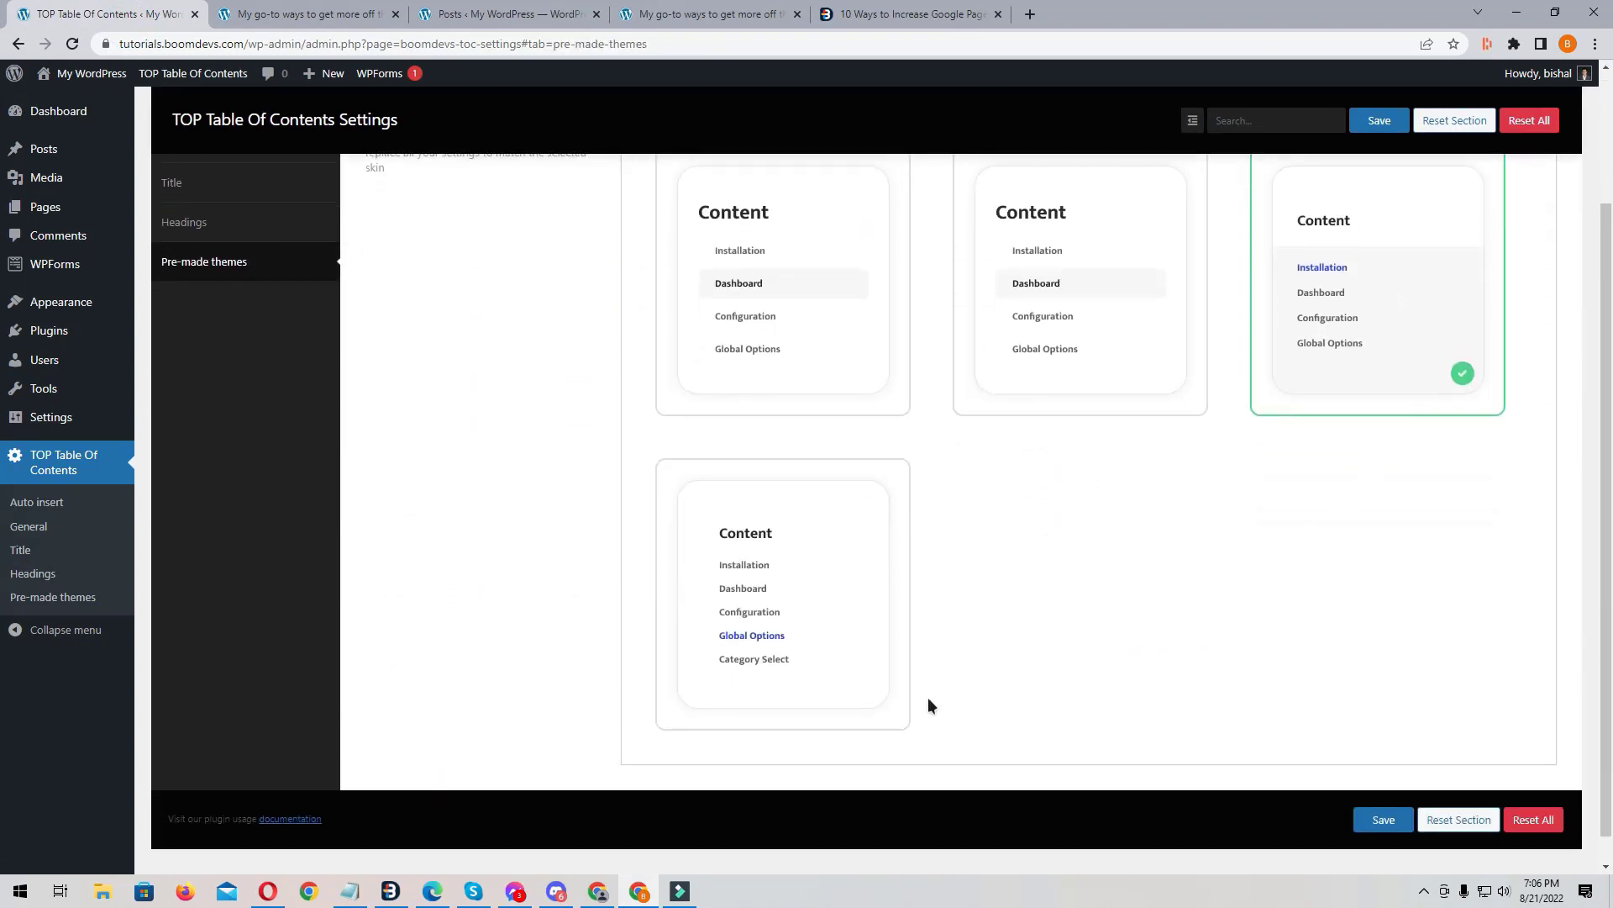
pyautogui.click(830, 591)
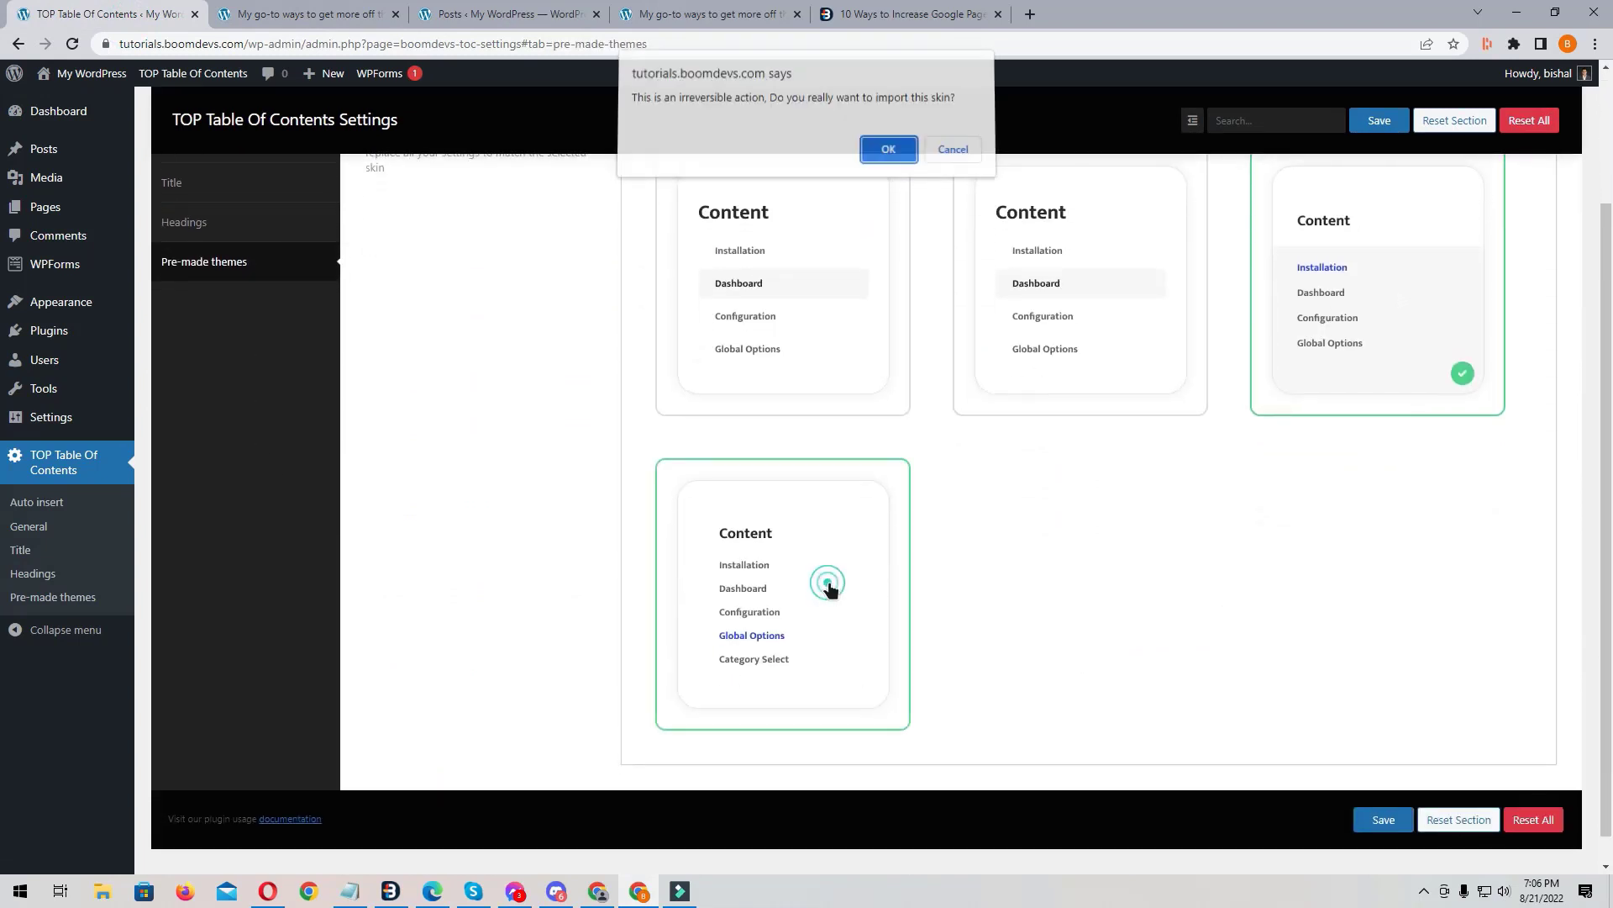
pyautogui.click(884, 155)
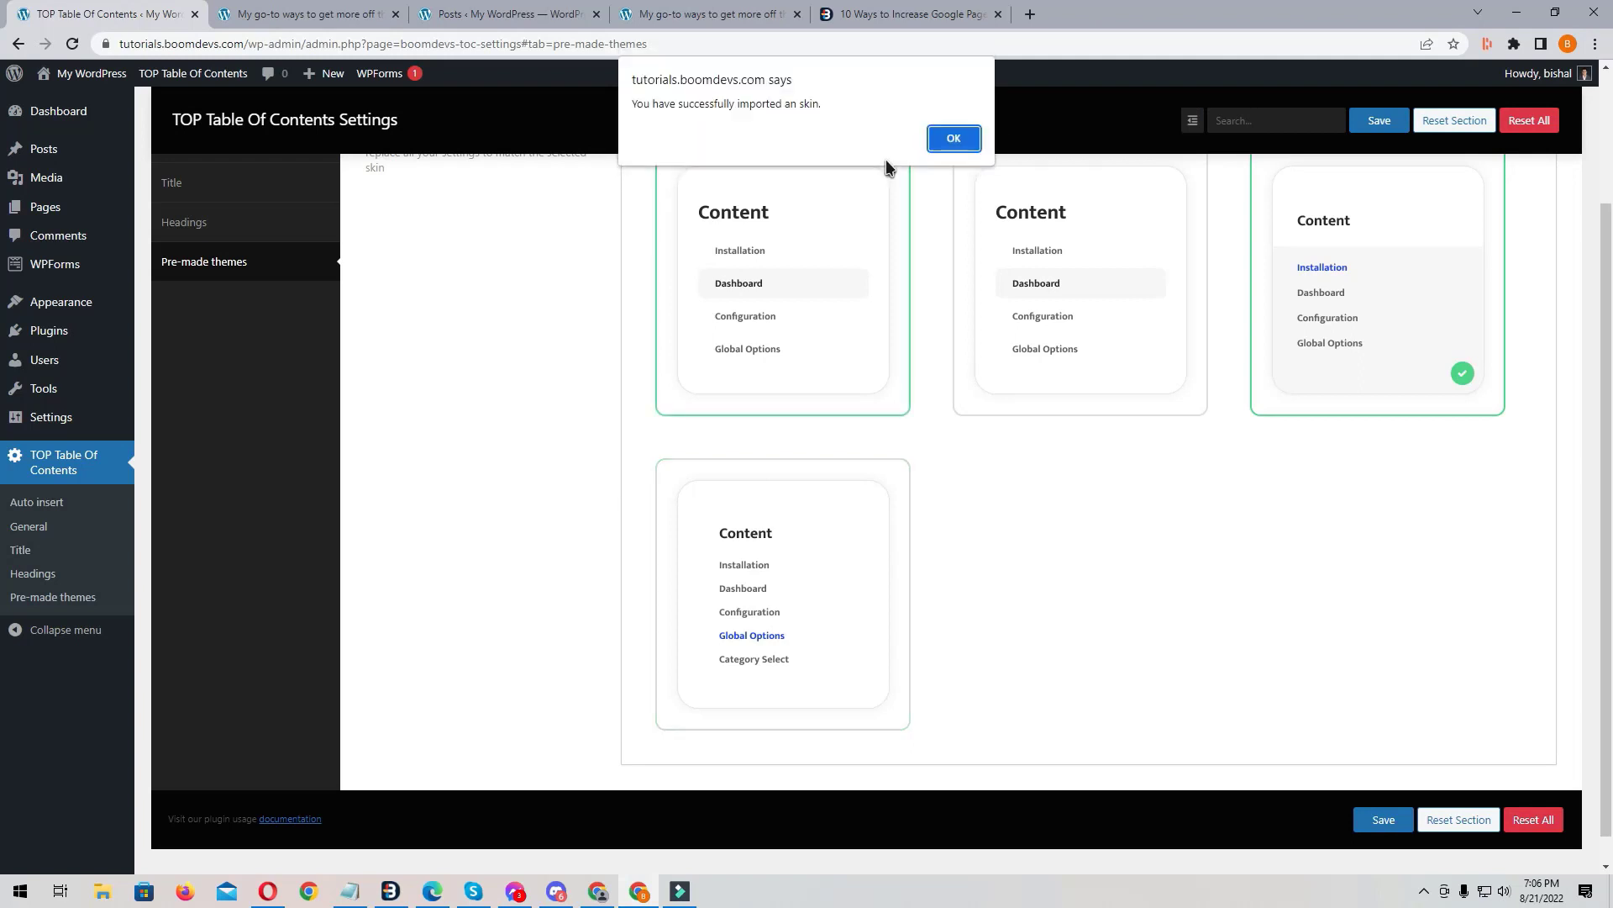
pyautogui.click(946, 141)
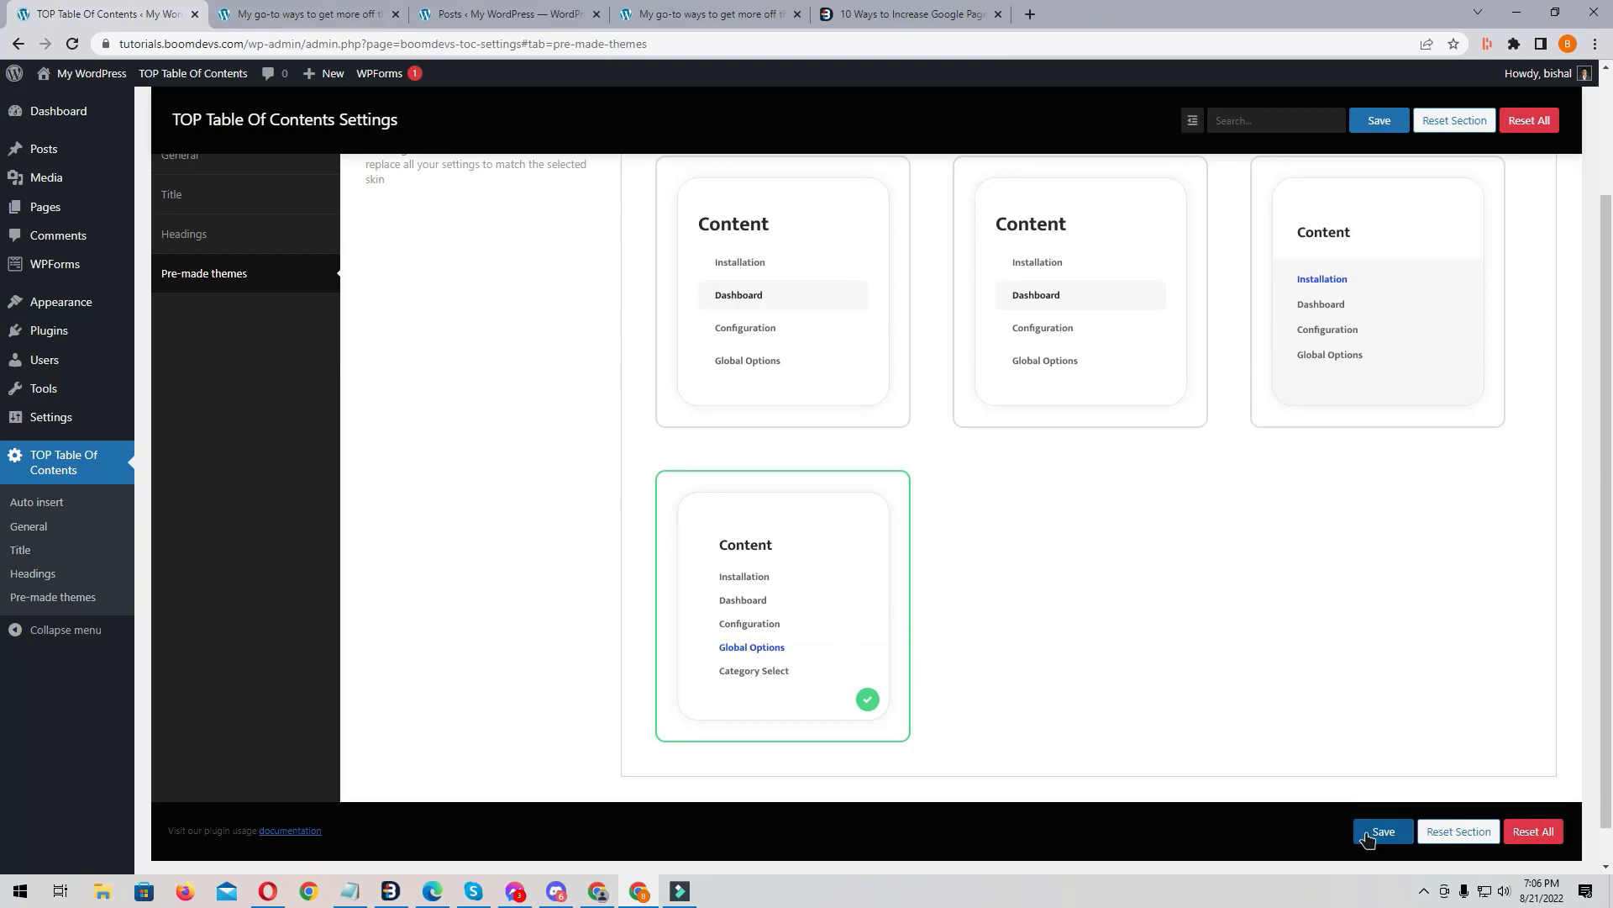
# Step: Reload the post and expand and collapse the restyled table of contents
pyautogui.click(311, 14)
pyautogui.press('F5')
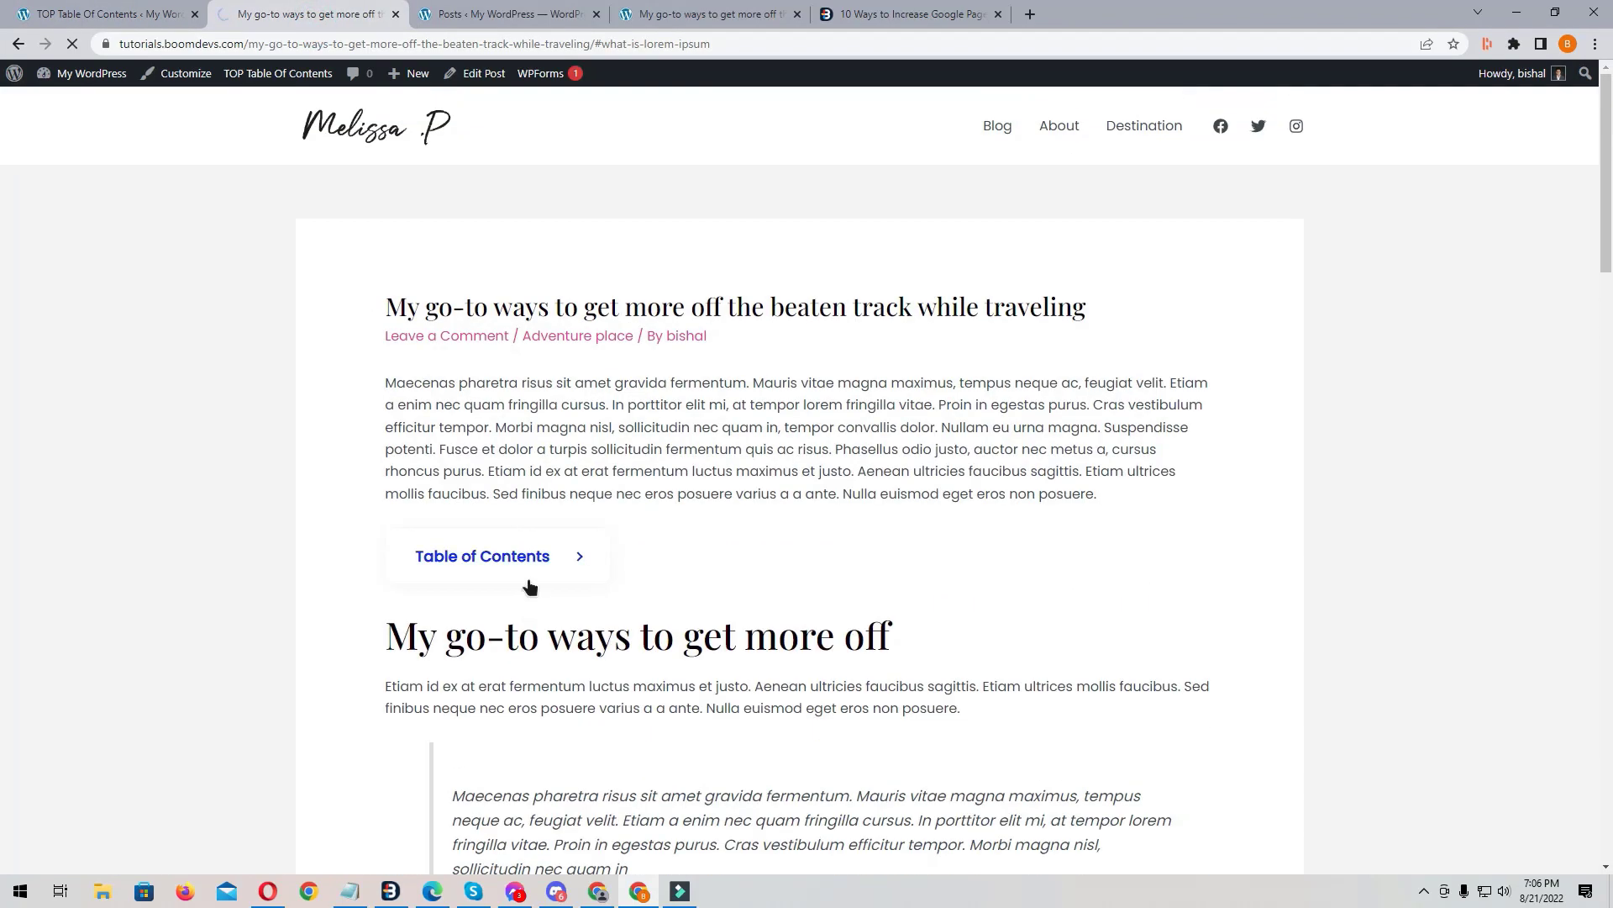
pyautogui.click(529, 584)
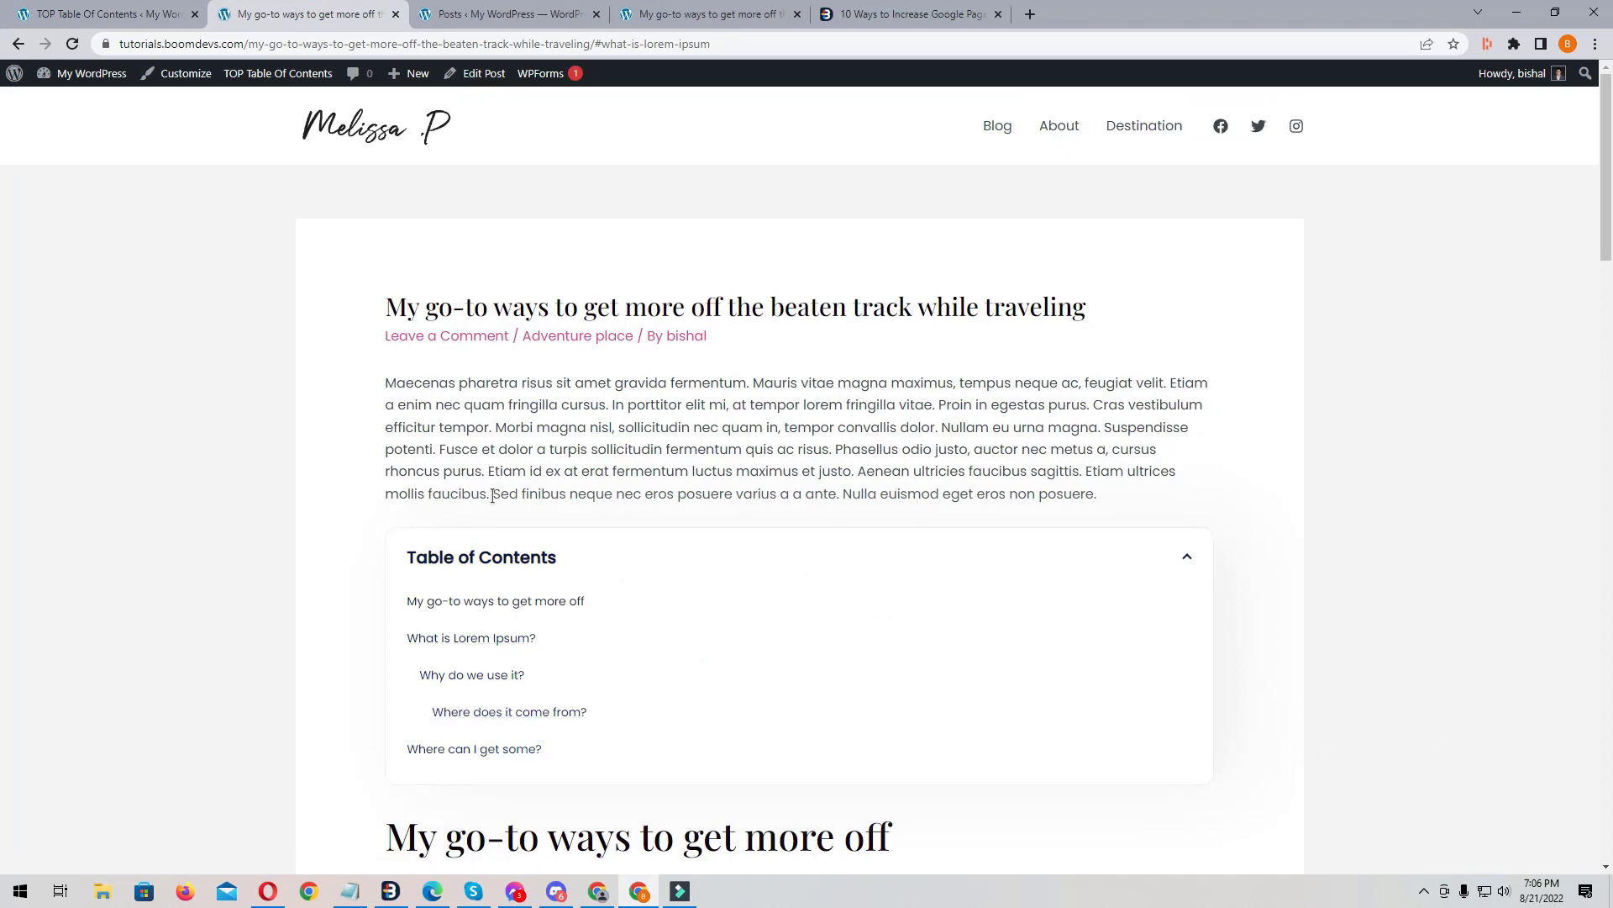
pyautogui.click(1000, 559)
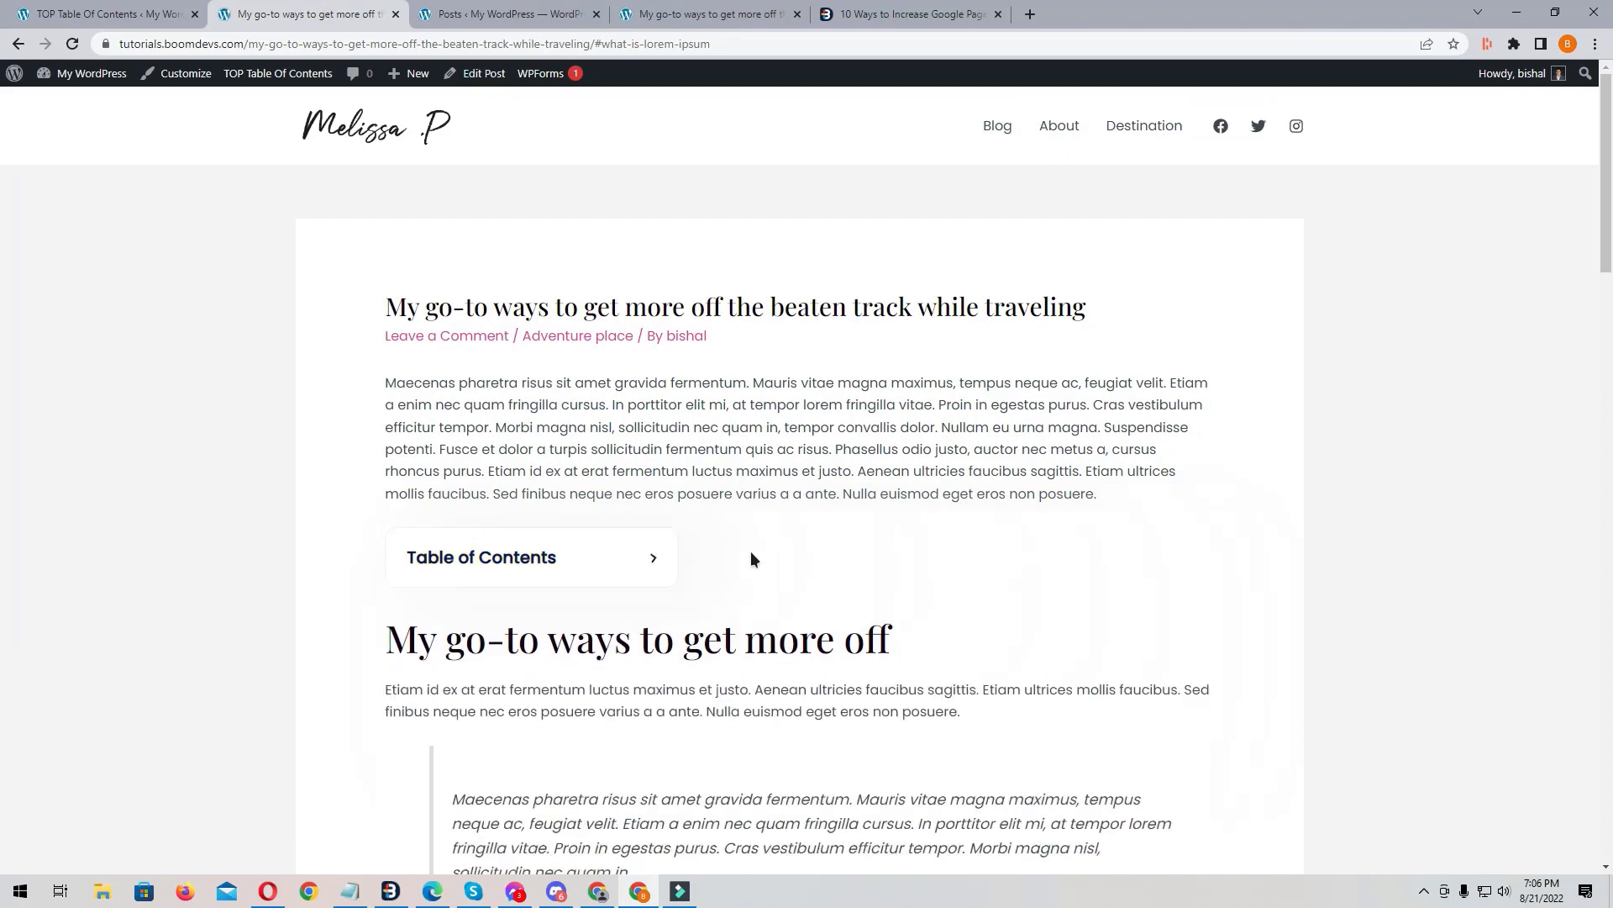
pyautogui.click(586, 562)
pyautogui.click(1040, 547)
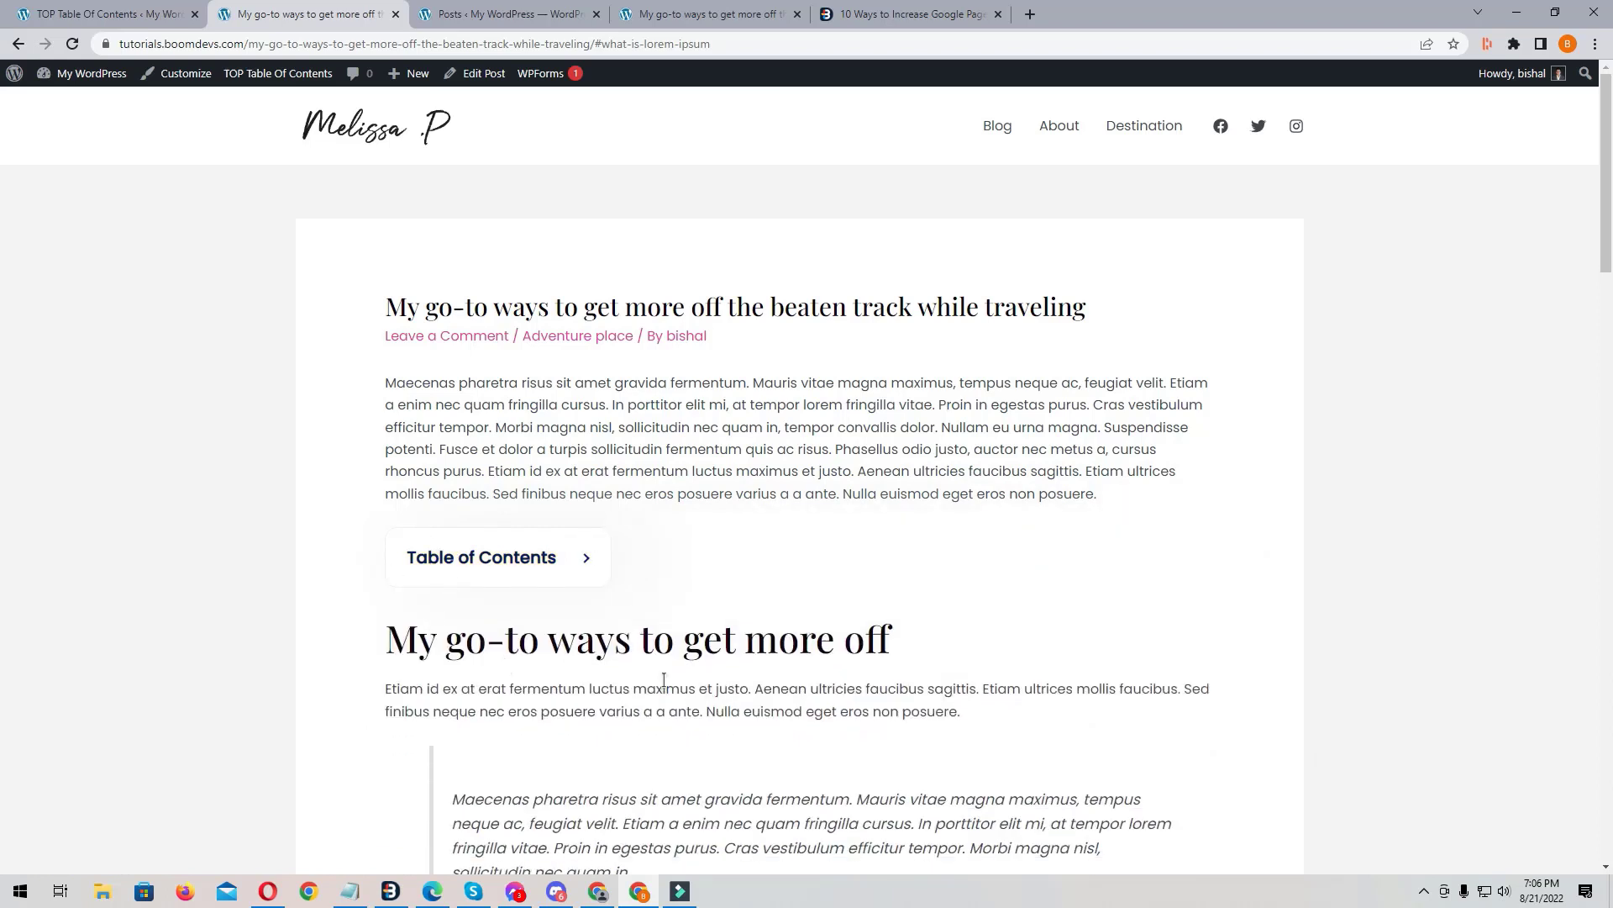
pyautogui.click(578, 560)
pyautogui.click(617, 548)
# Step: Import another pre-made theme and confirm the import
pyautogui.click(582, 555)
pyautogui.click(580, 555)
pyautogui.click(583, 555)
pyautogui.click(108, 14)
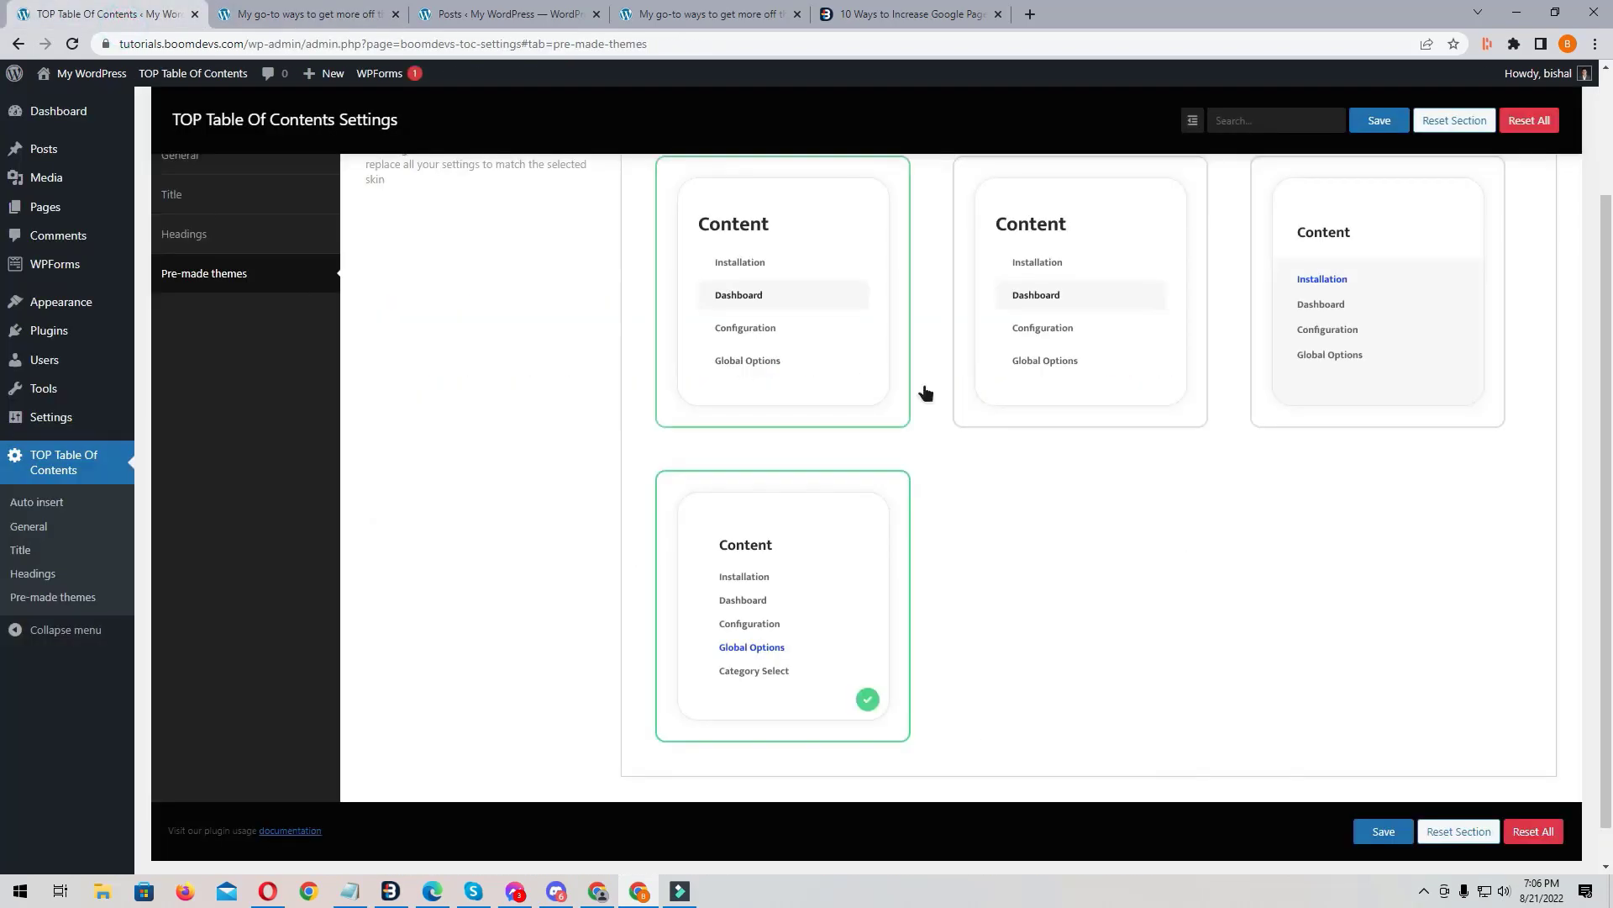
pyautogui.click(1279, 330)
pyautogui.click(888, 155)
pyautogui.click(975, 137)
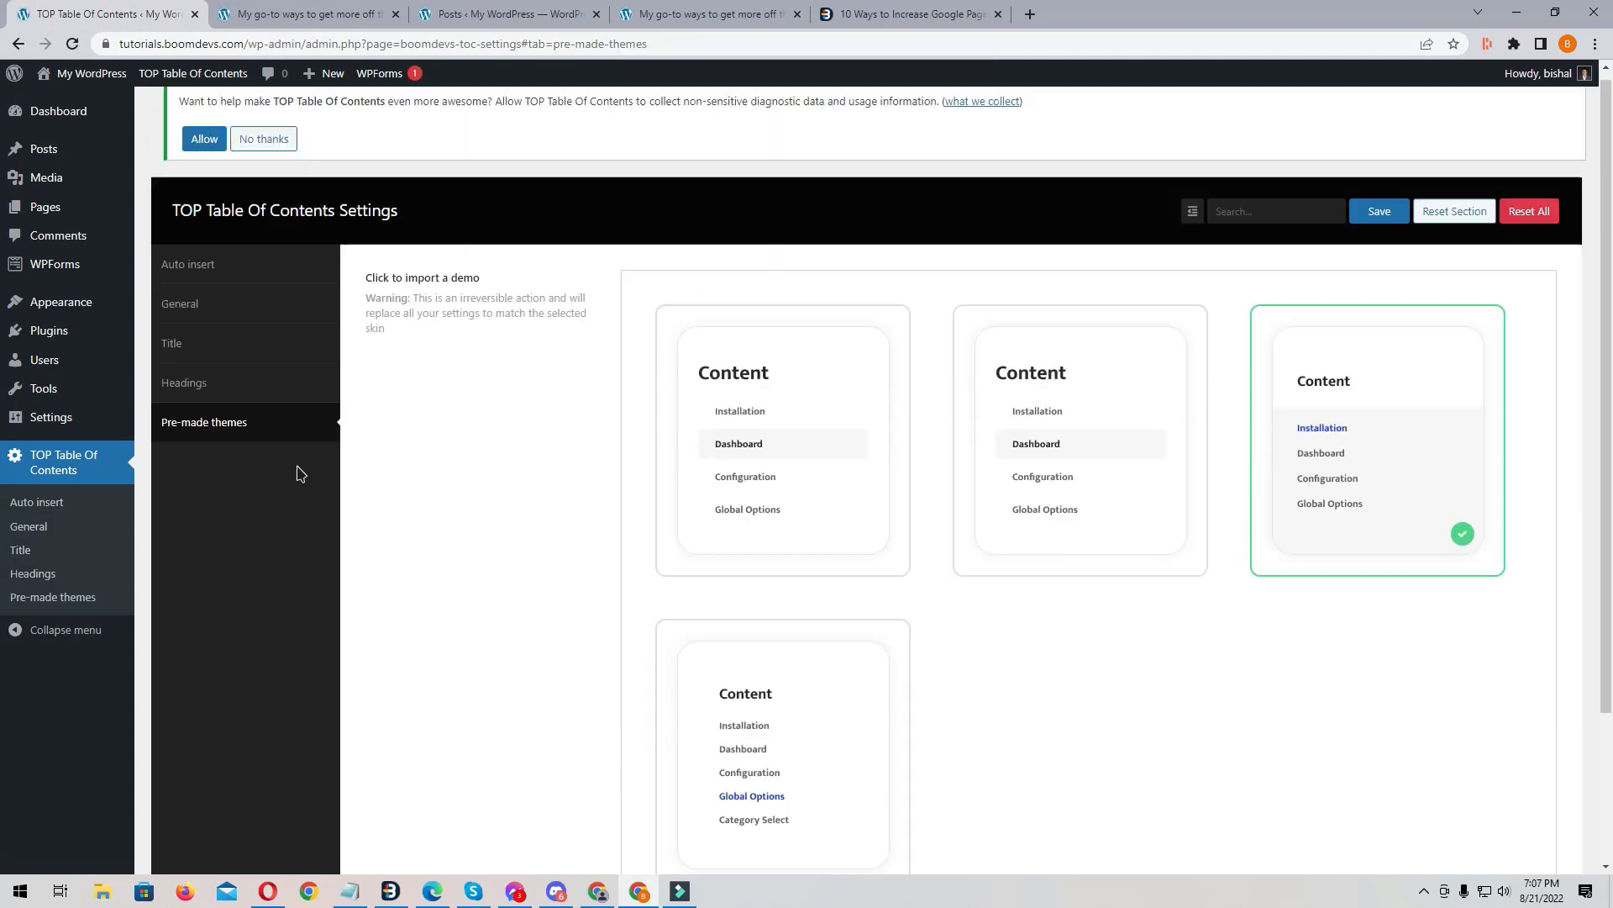
# Step: Turn Content Visibility off again, save, check the reloaded post, and open the posts list
pyautogui.click(218, 312)
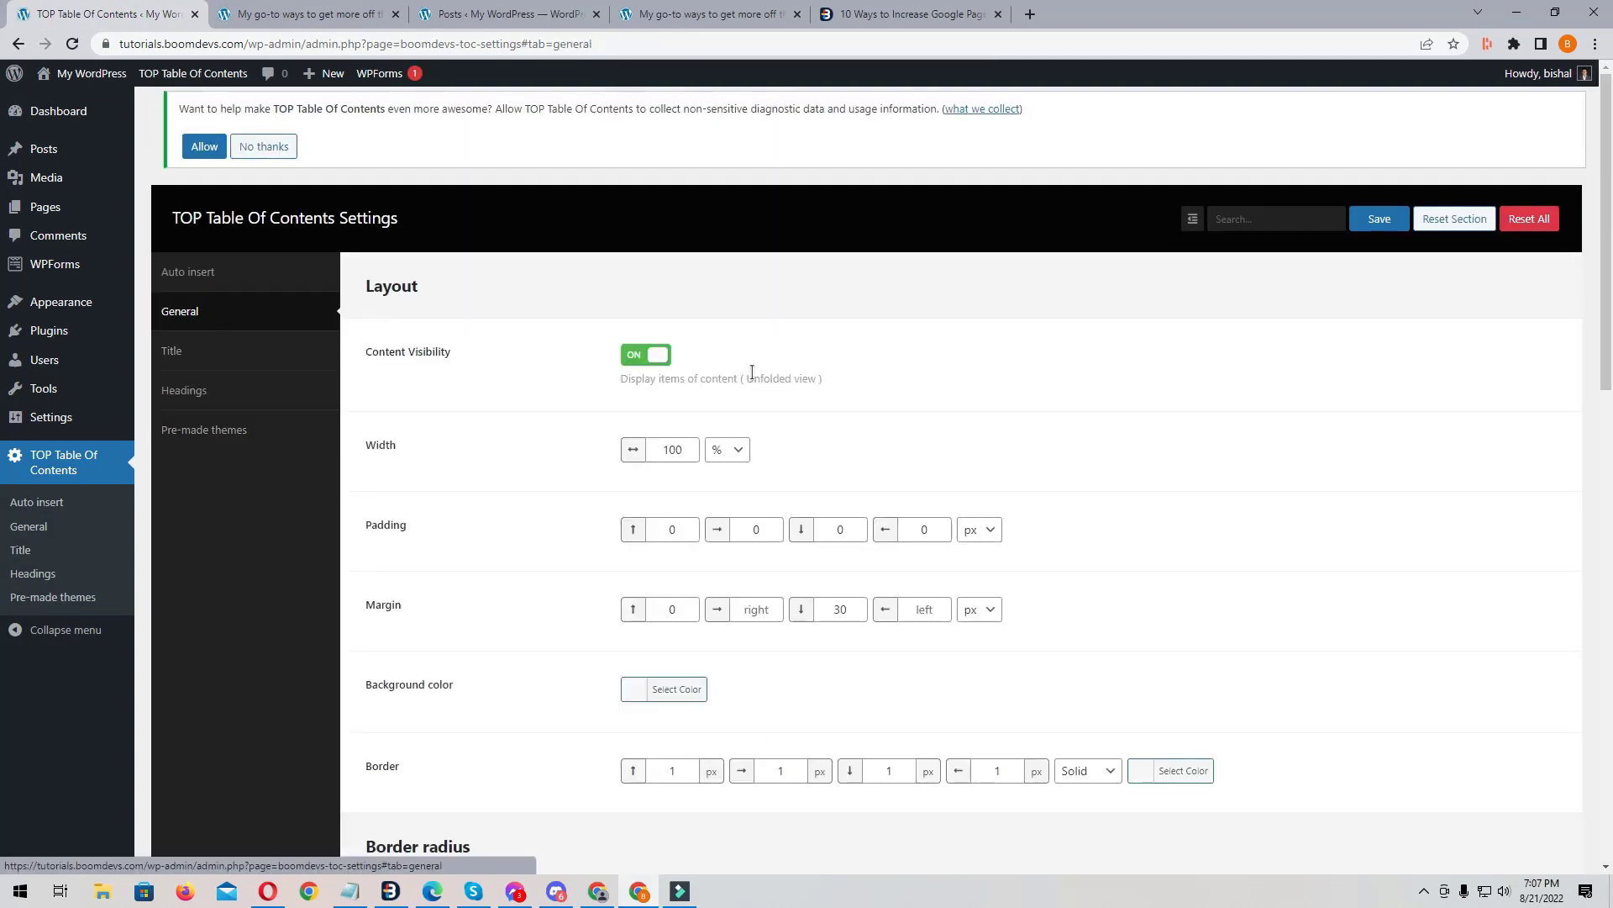
pyautogui.click(640, 353)
pyautogui.click(1378, 218)
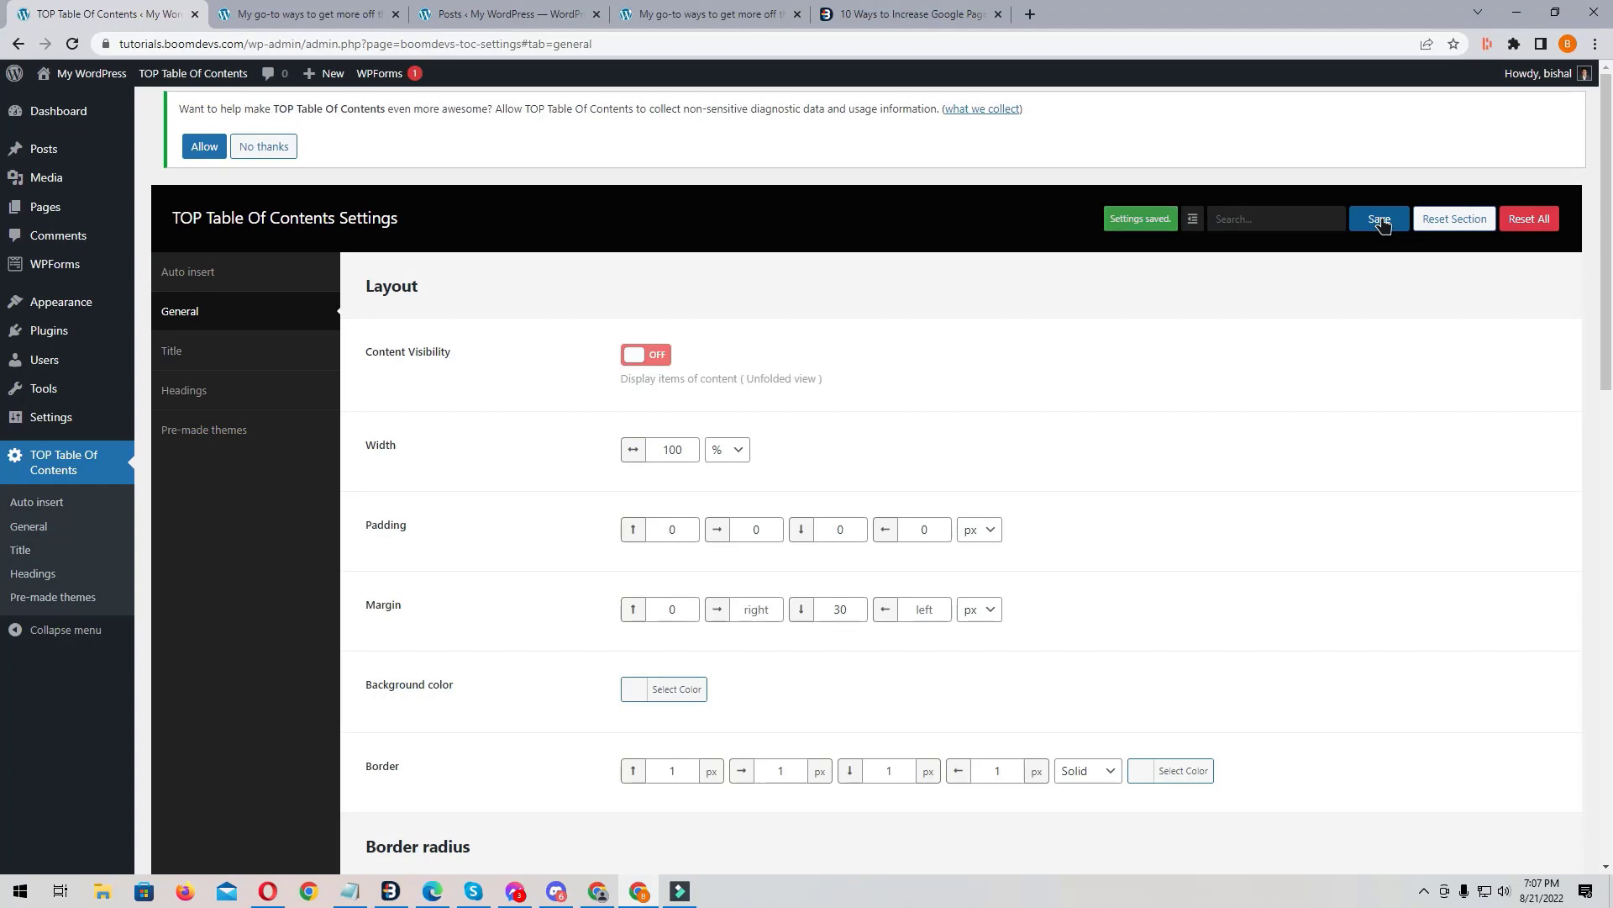
pyautogui.hotkey('ctrl', 'Tab')
pyautogui.press('F5')
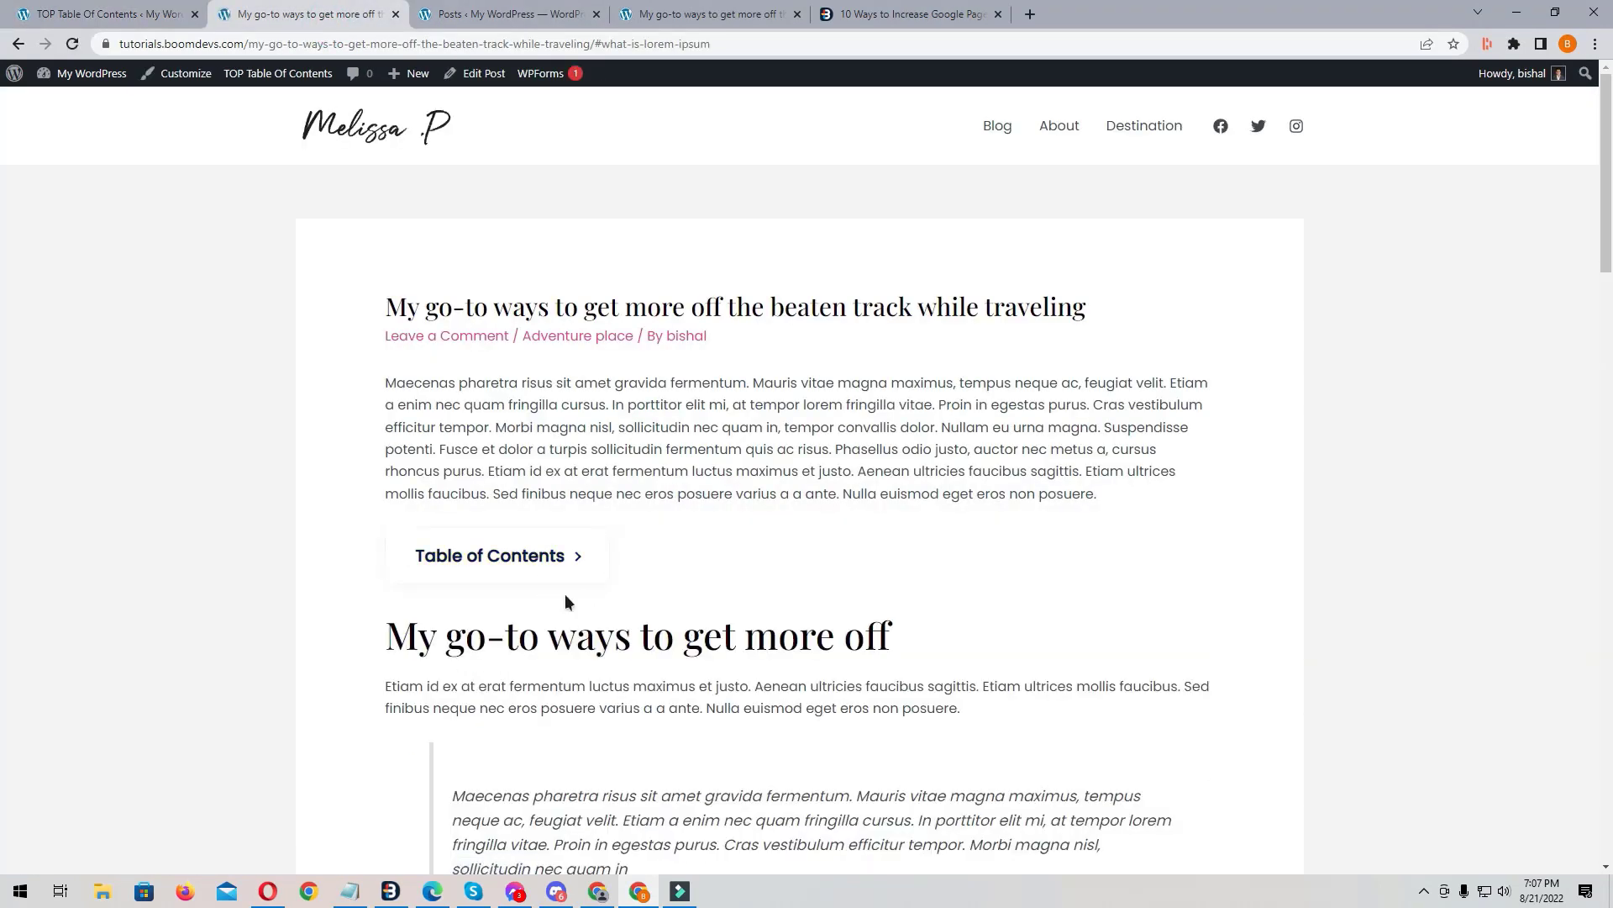
pyautogui.click(569, 558)
pyautogui.click(568, 558)
pyautogui.click(114, 14)
pyautogui.click(487, 12)
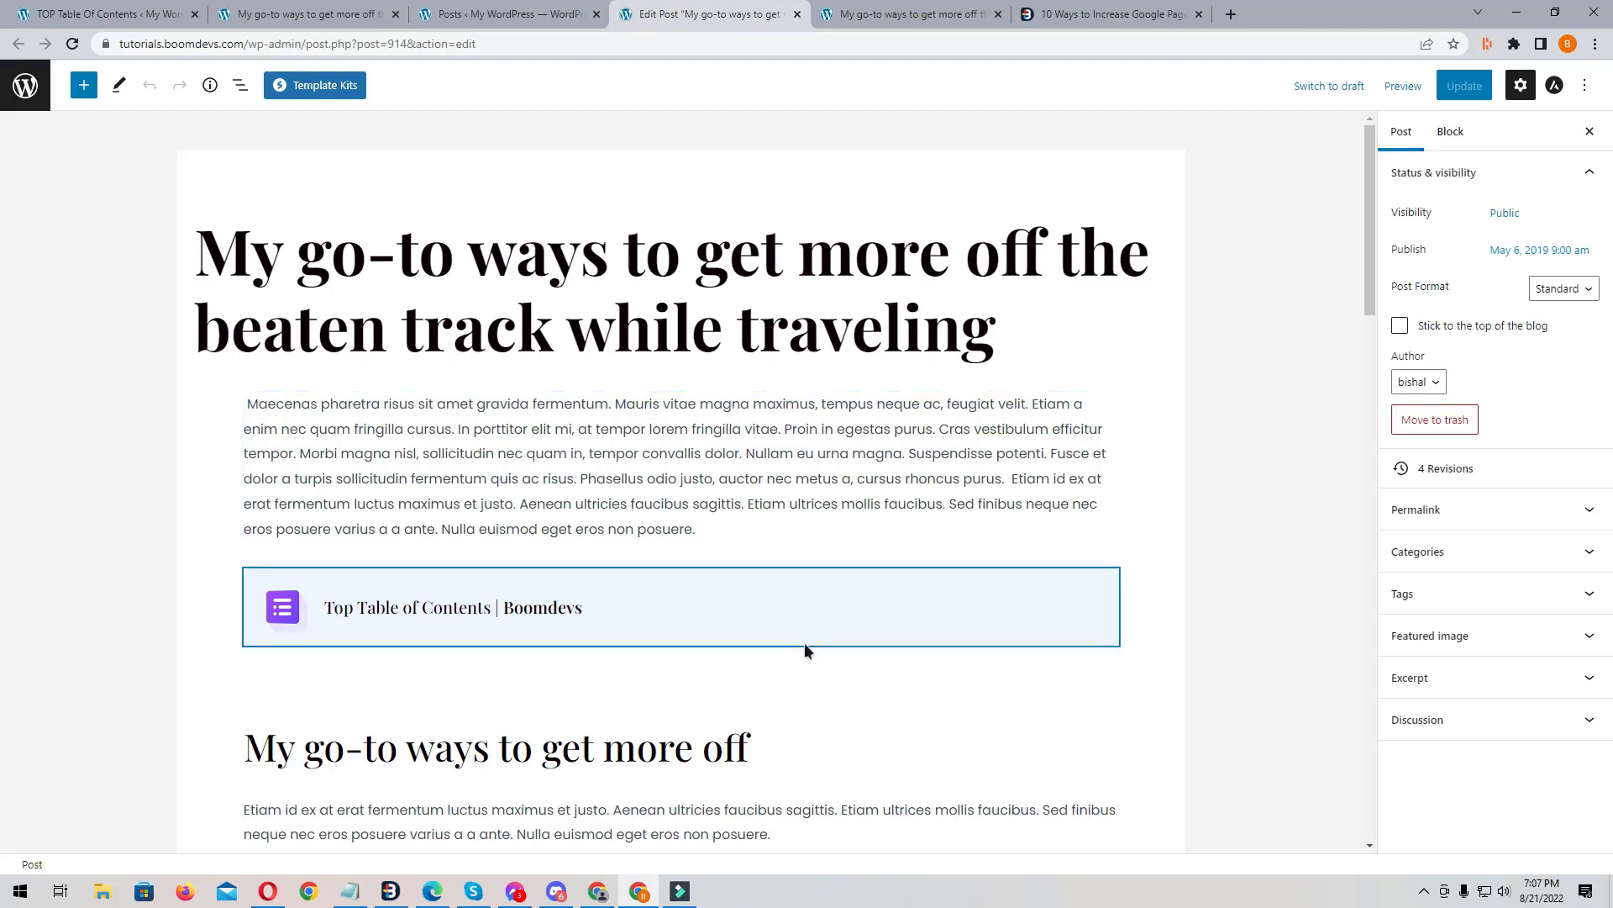
# Step: Insert a Top Table of Contents block below the first section heading by searching 'table'
pyautogui.click(829, 666)
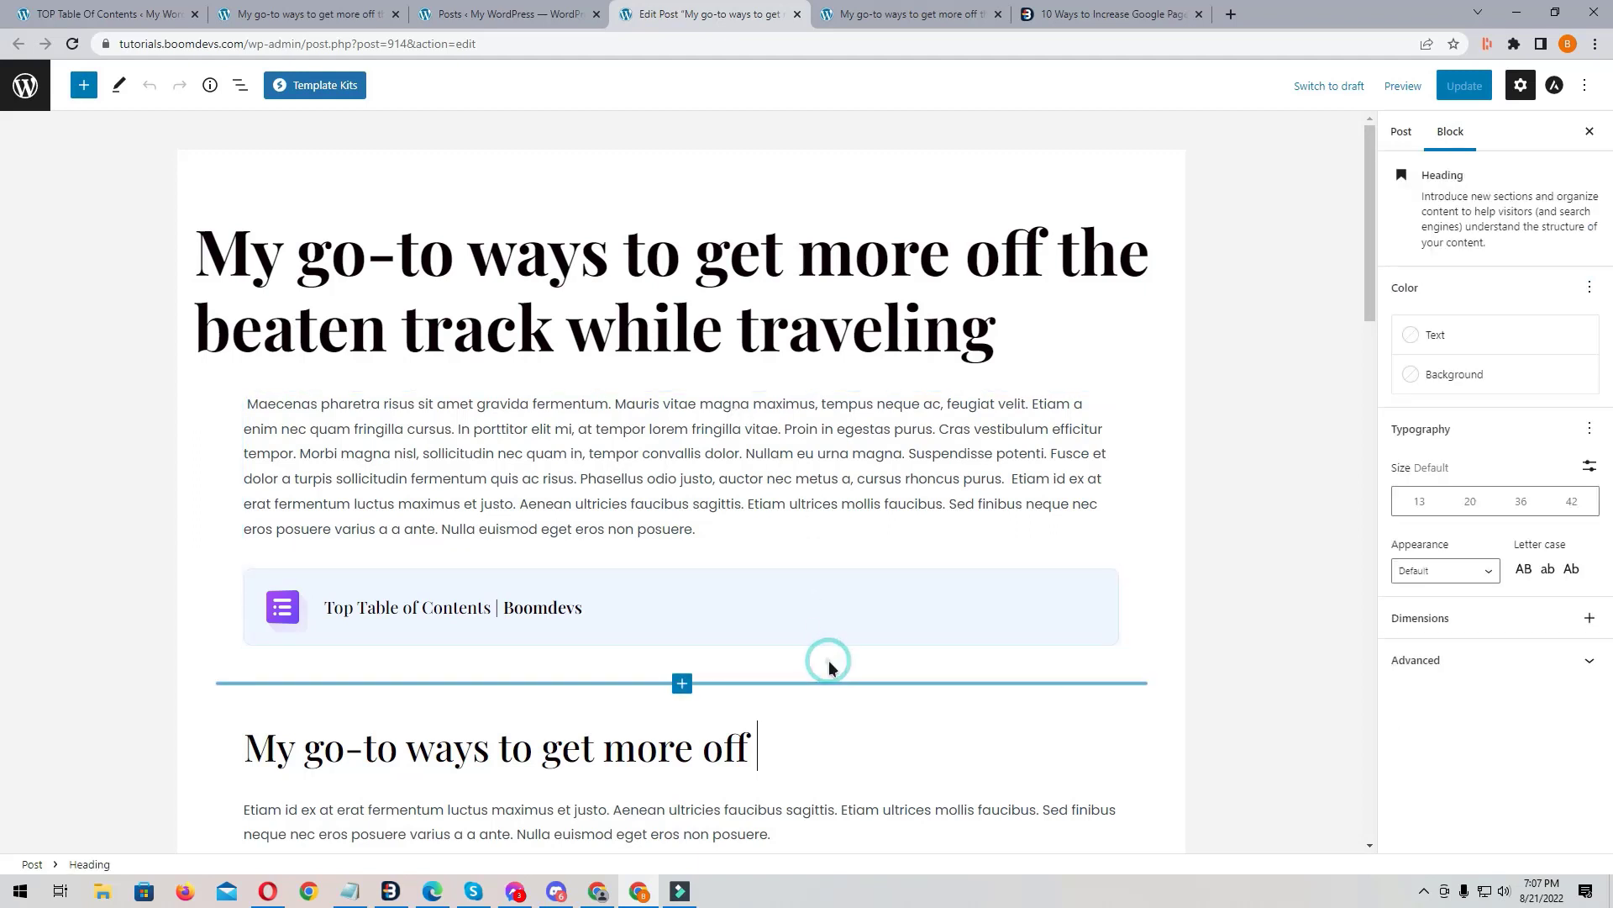
pyautogui.click(683, 682)
pyautogui.click(619, 411)
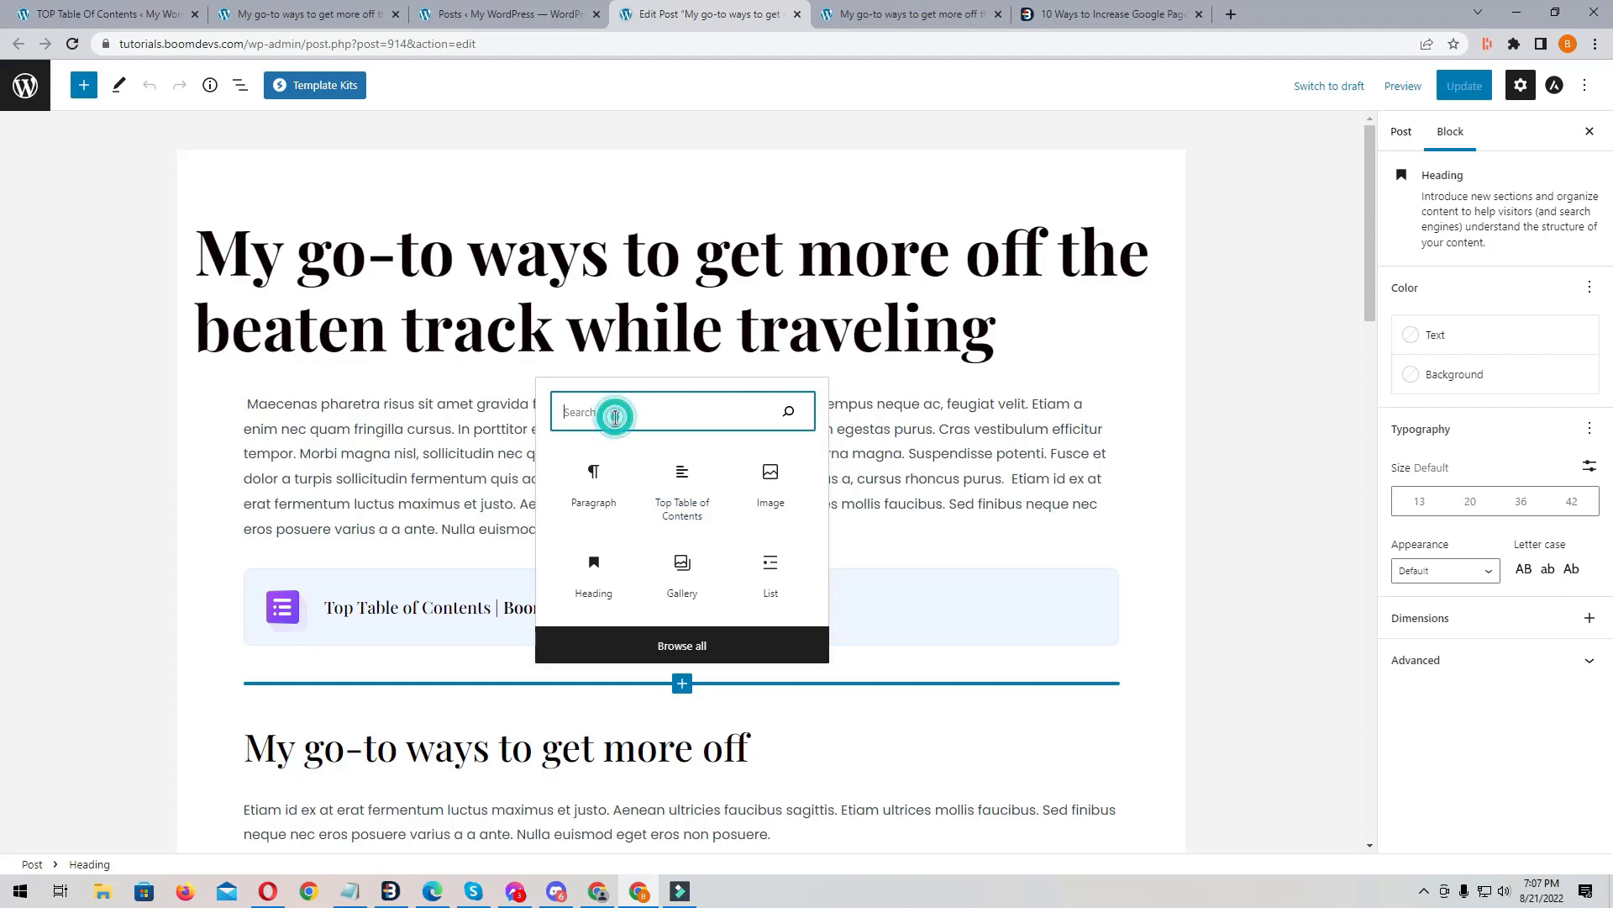
pyautogui.write('to')
pyautogui.press('BackSpace')
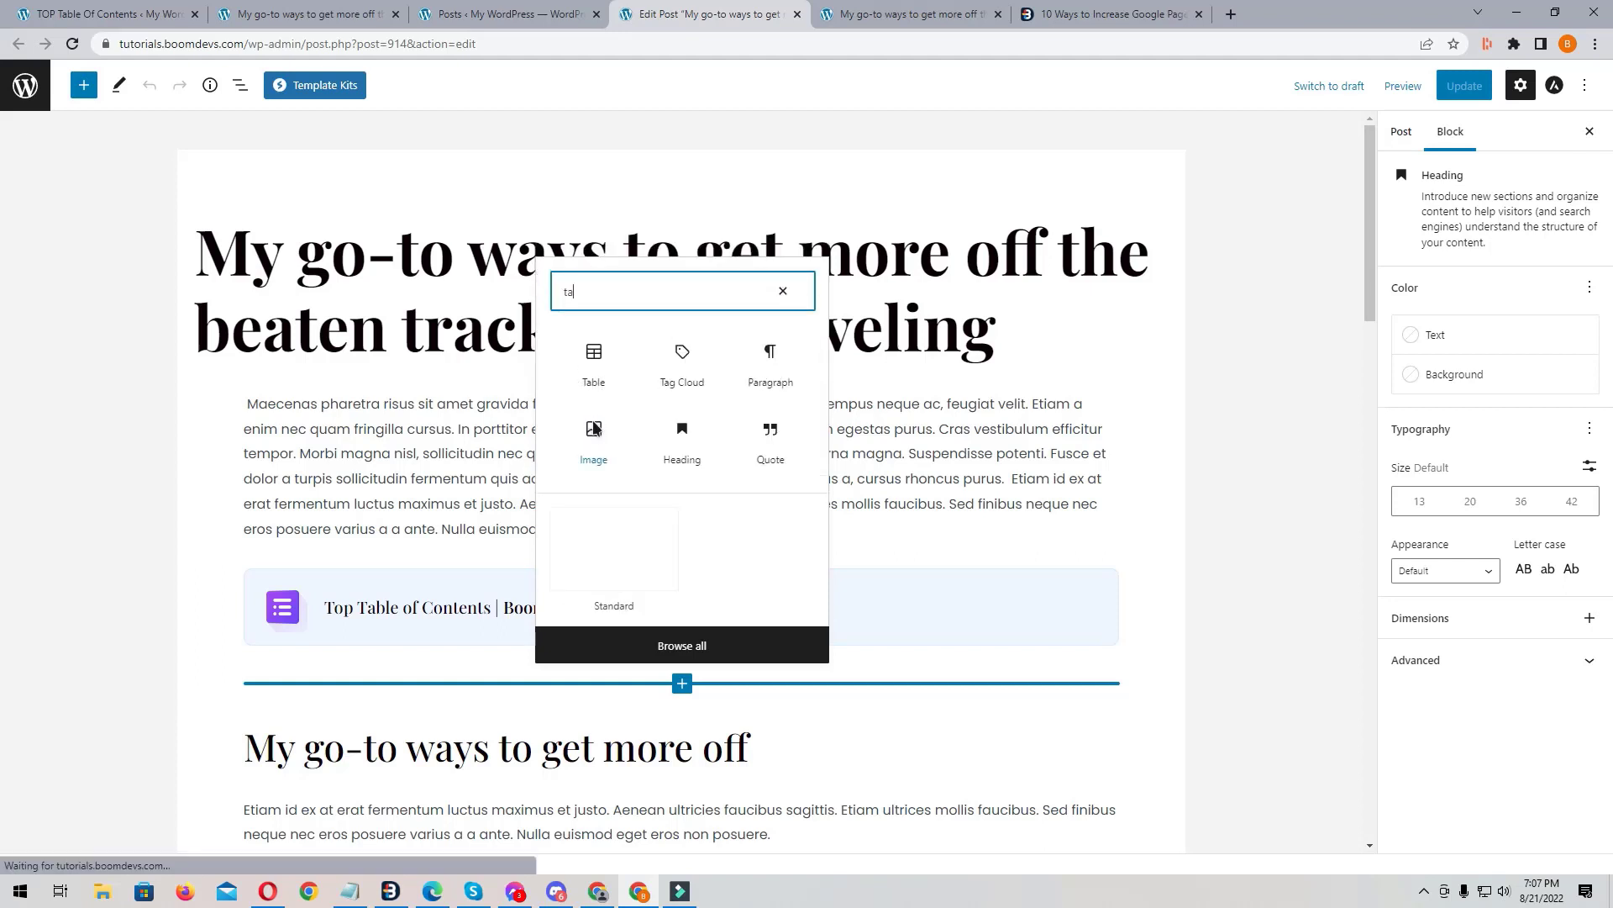
pyautogui.write('able')
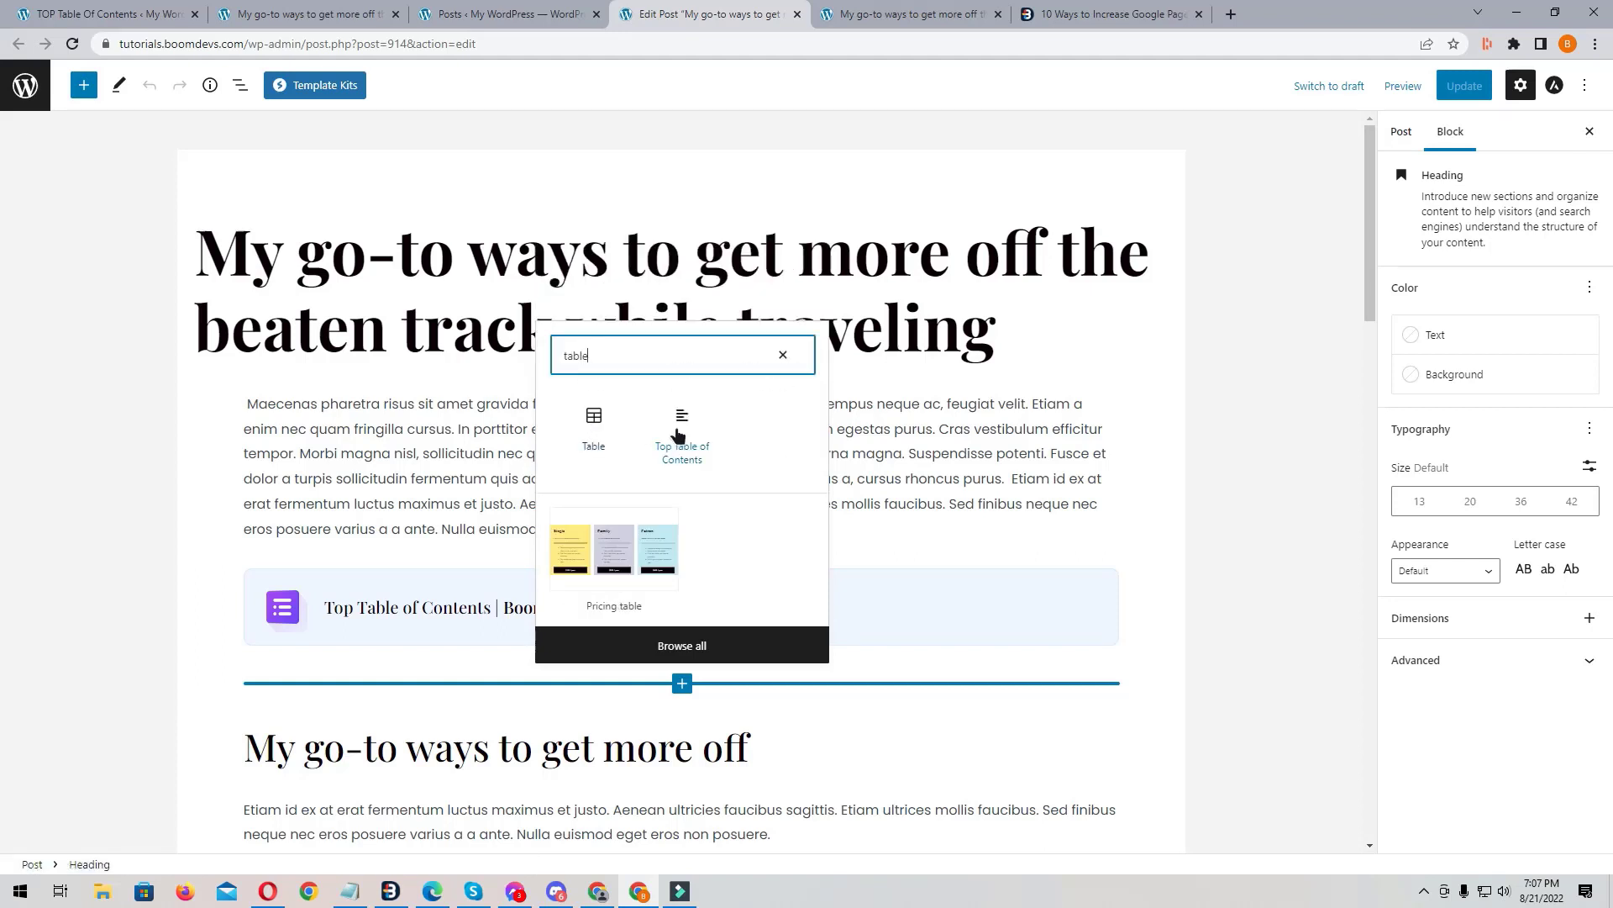
pyautogui.click(678, 436)
# Step: Remove the duplicate Top Table of Contents block
pyautogui.click(471, 710)
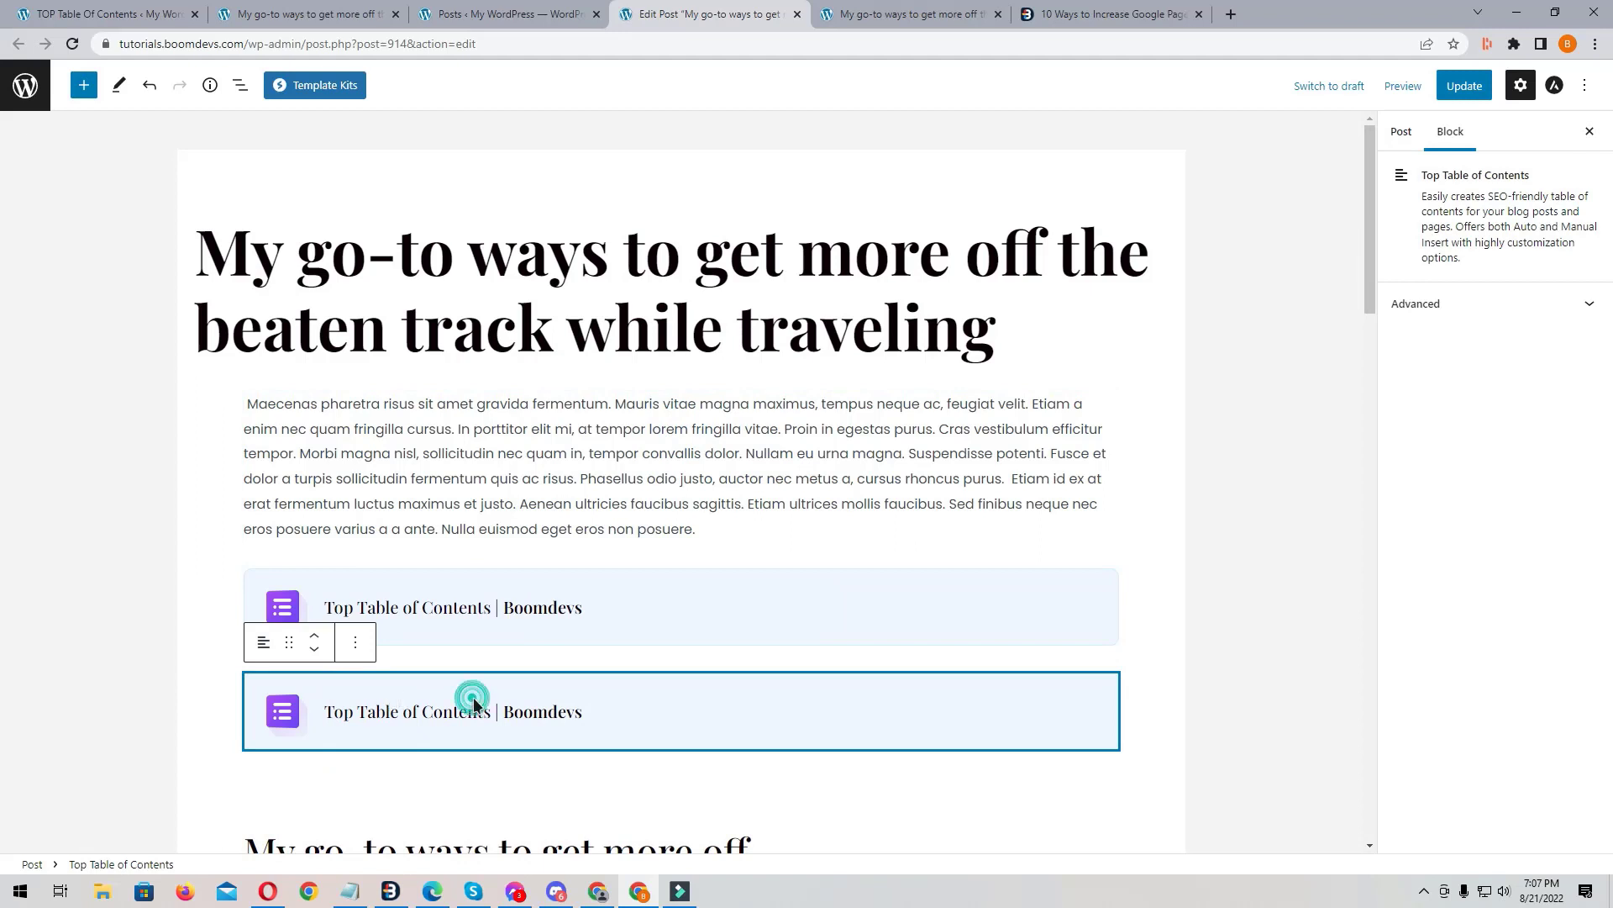
pyautogui.click(356, 642)
pyautogui.click(387, 589)
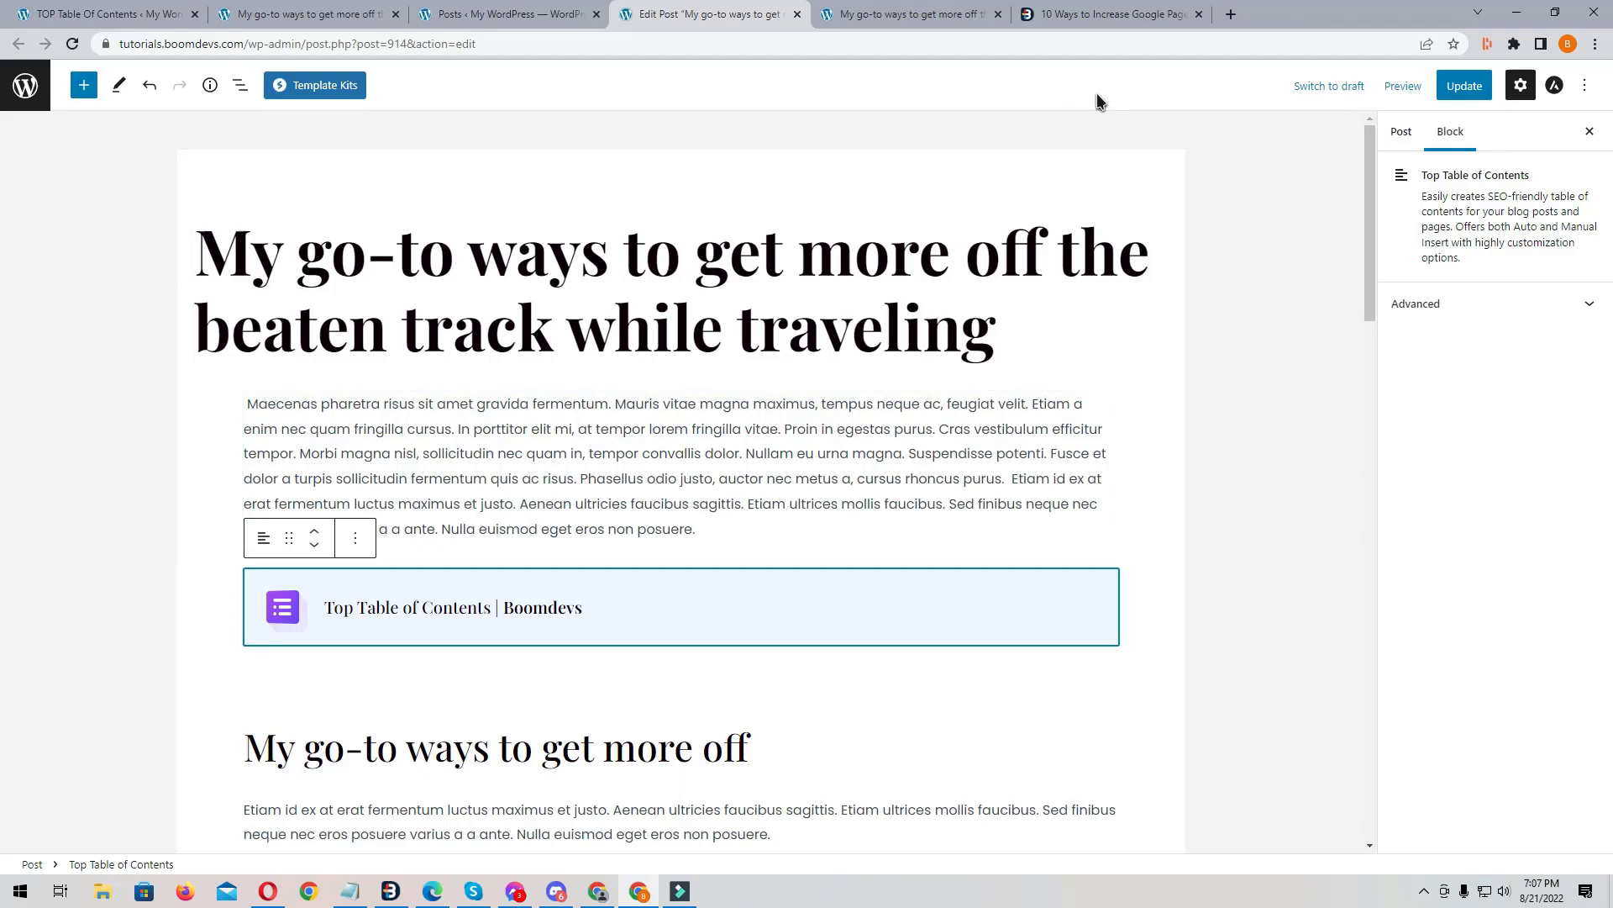
# Step: Search Google in a new tab for 'top table of contents for wordpress'
pyautogui.click(1231, 14)
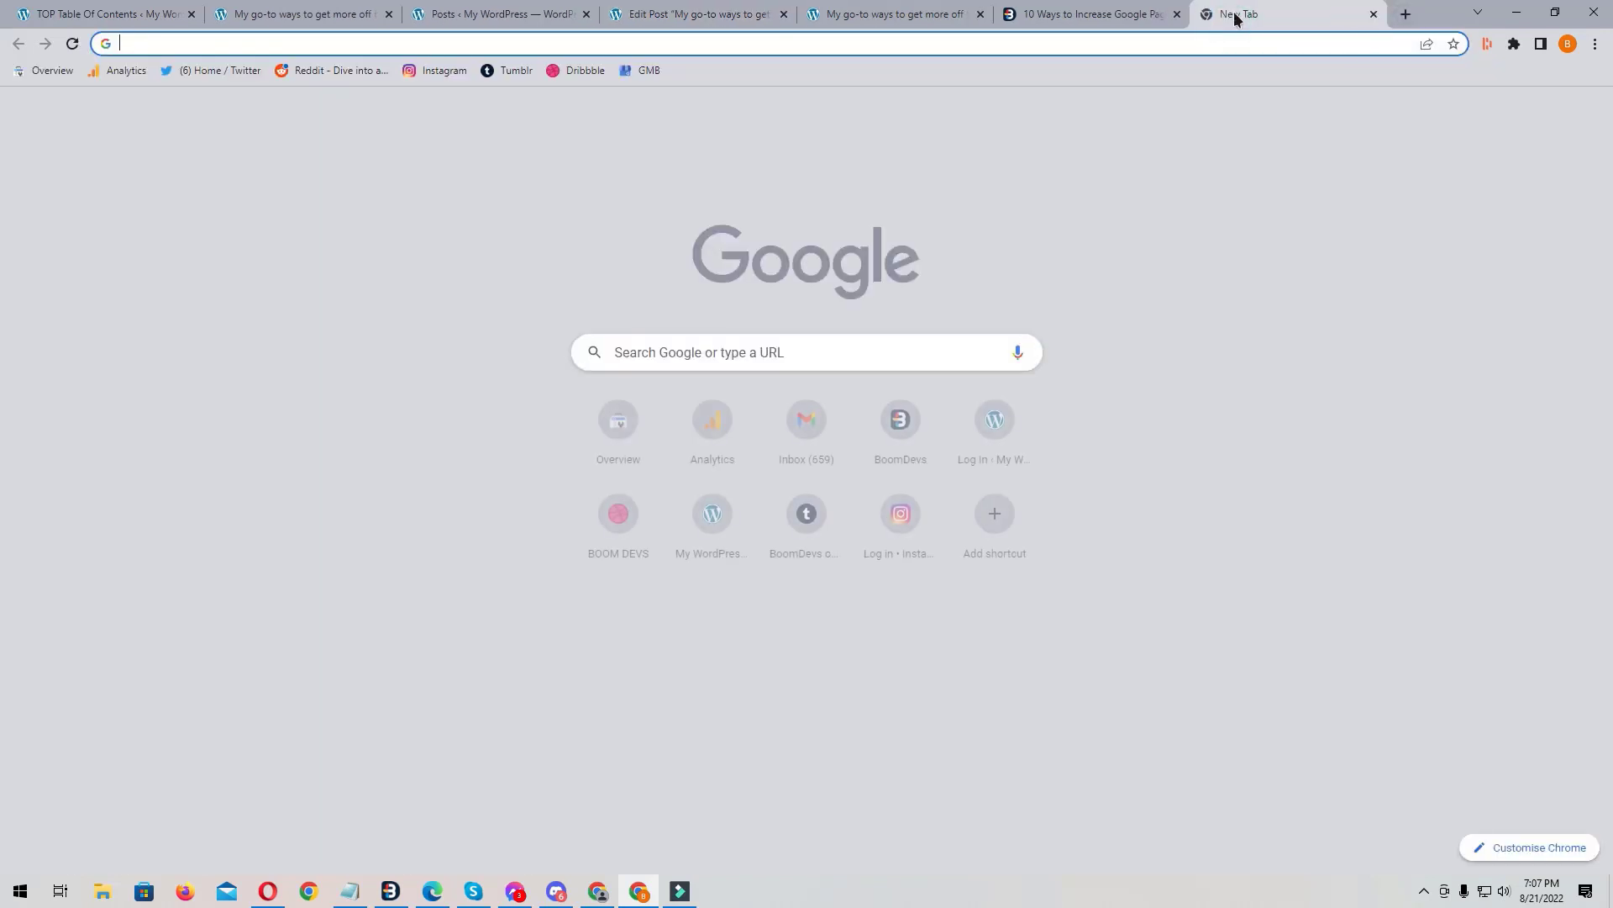
pyautogui.click(1119, 42)
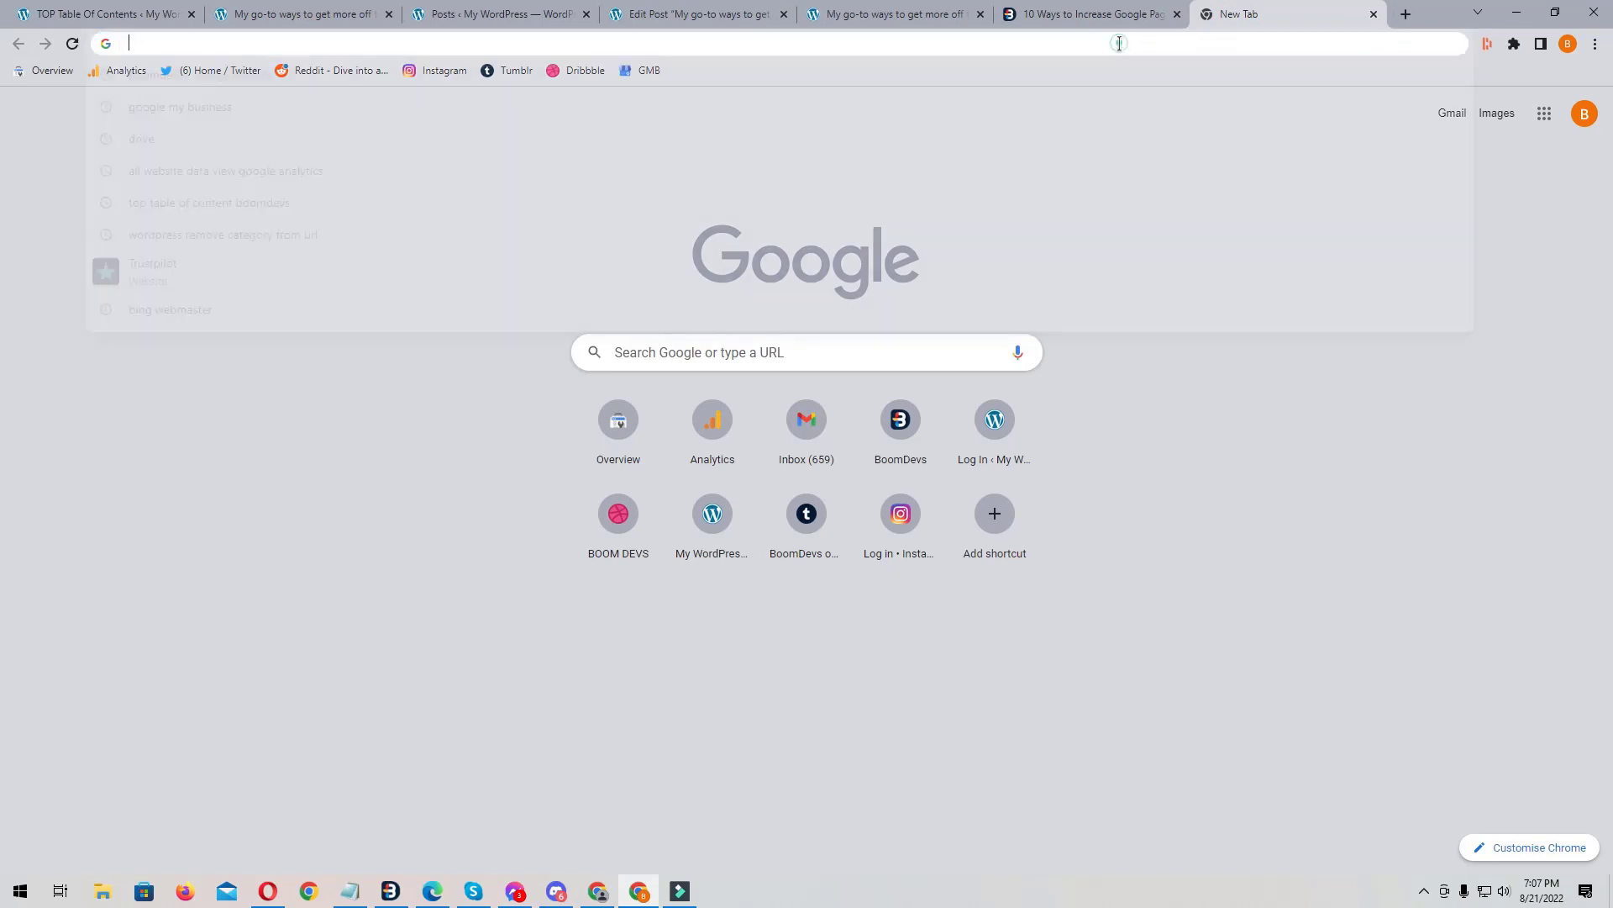
pyautogui.write('top ')
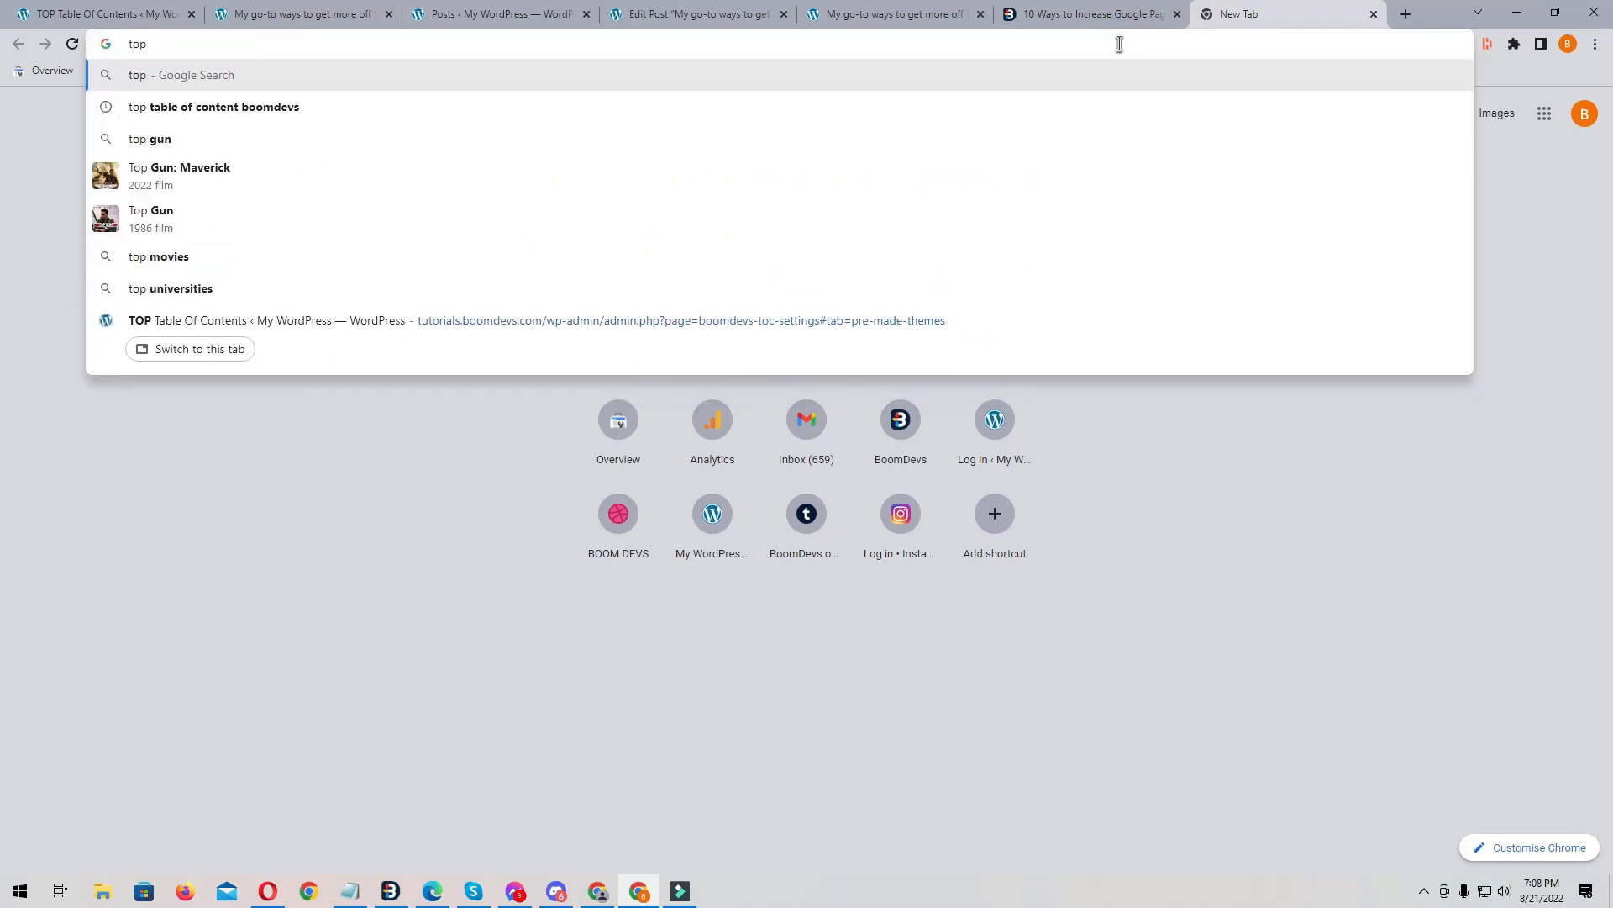
pyautogui.write('table of cont')
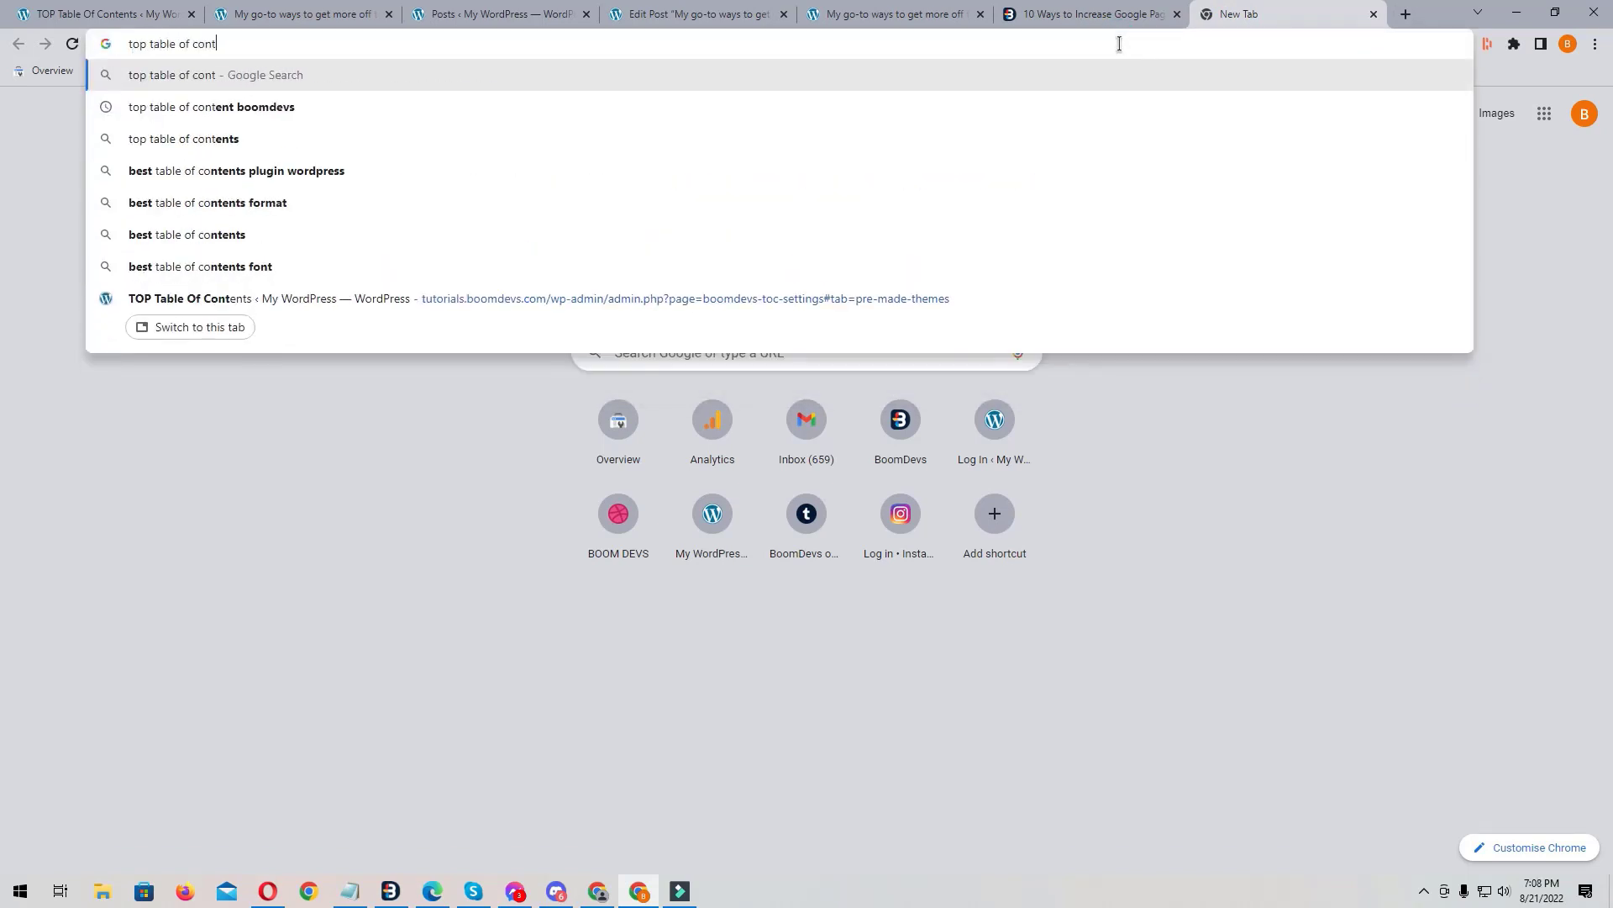
pyautogui.write('ents f')
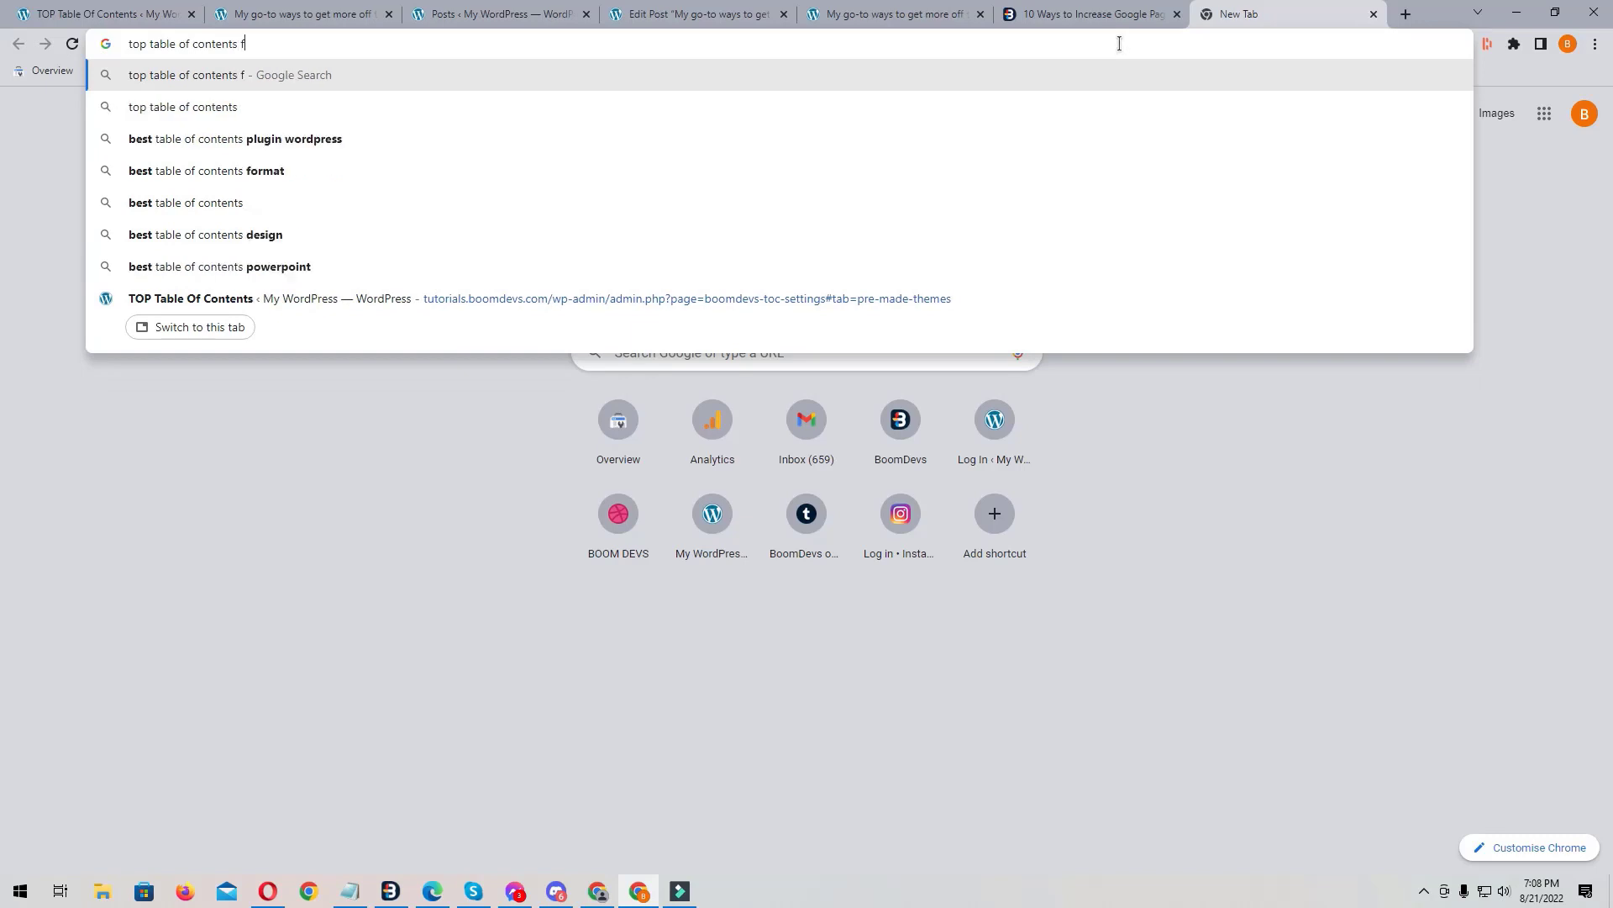
pyautogui.write('or wordpress')
pyautogui.press('Return')
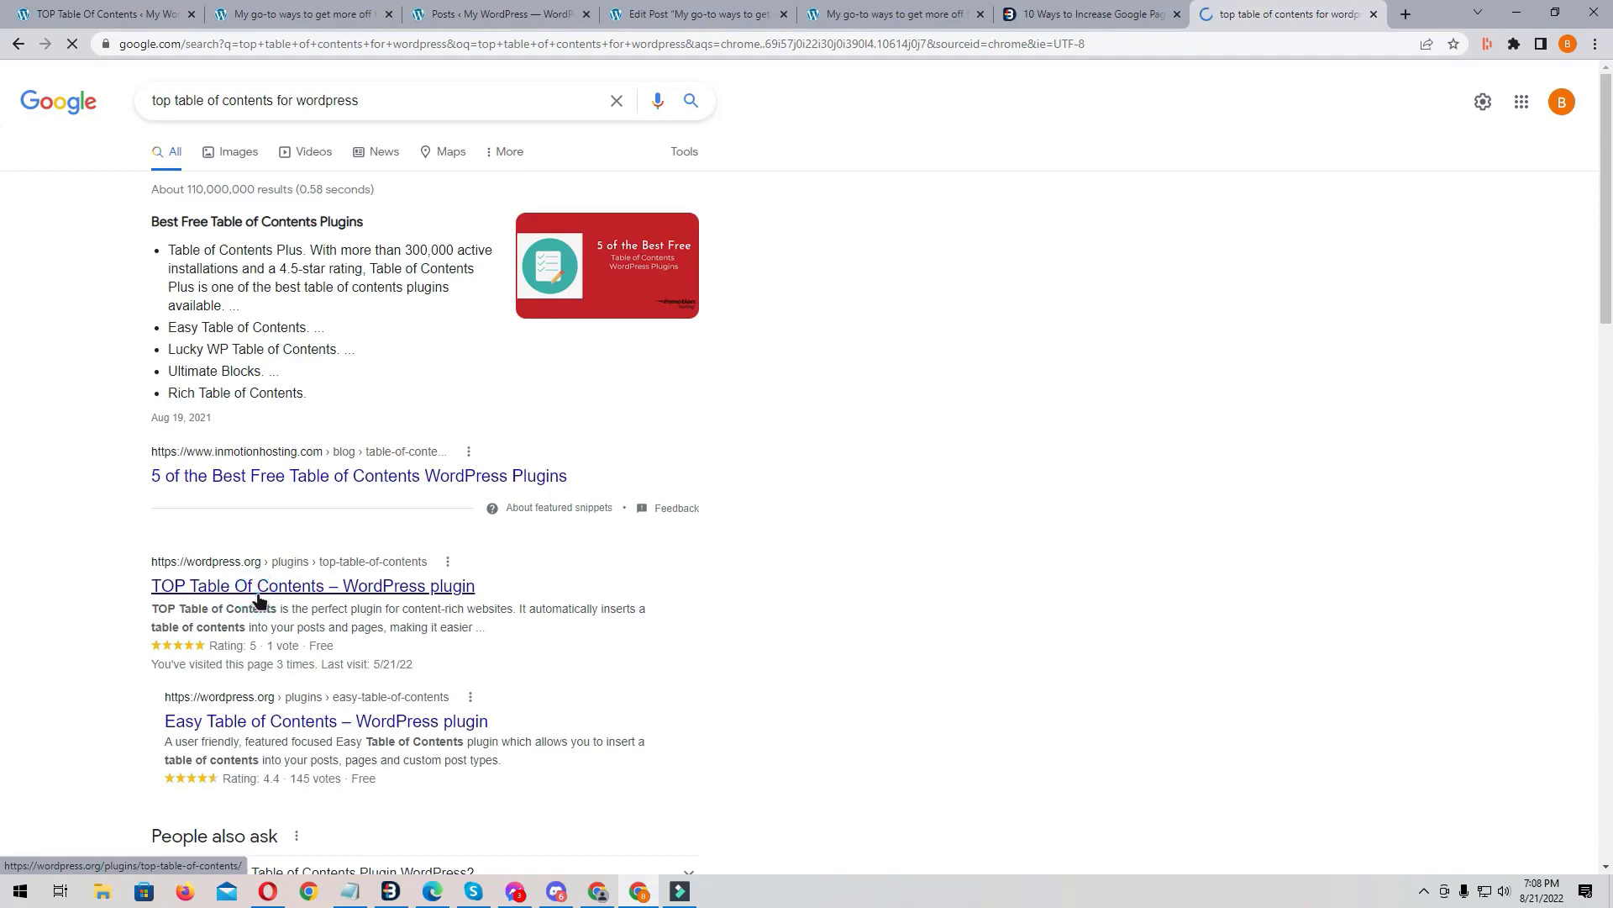
# Step: Copy the [boomdevs_toc] shortcode from the plugin's WordPress.org FAQ and return to the post
pyautogui.click(258, 592)
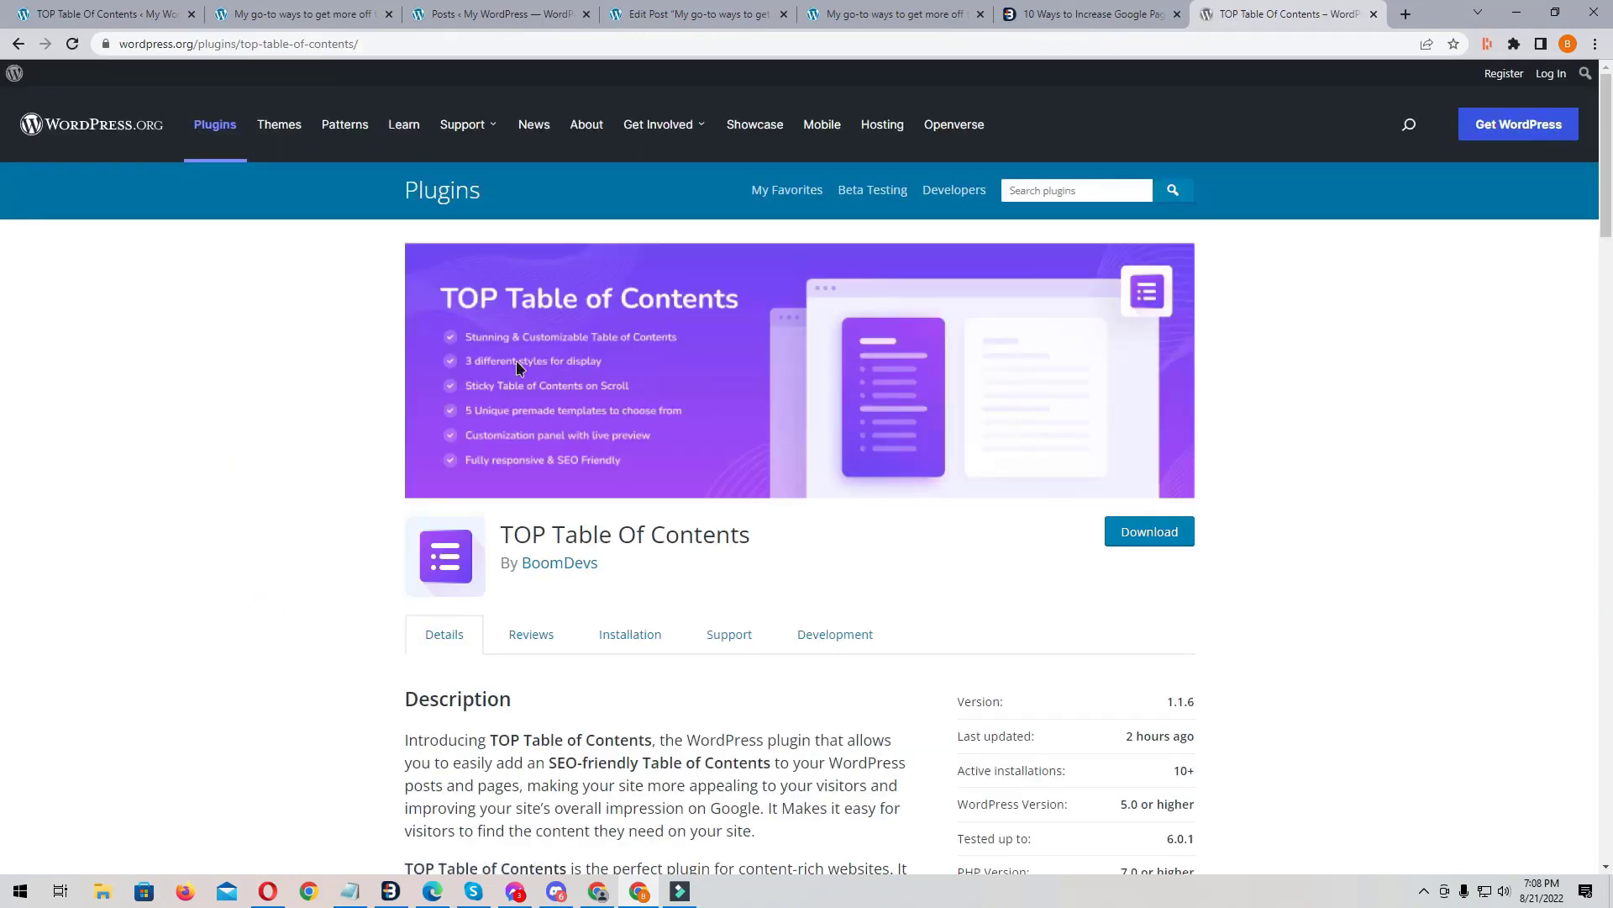
pyautogui.scroll(-20, 689, 458)
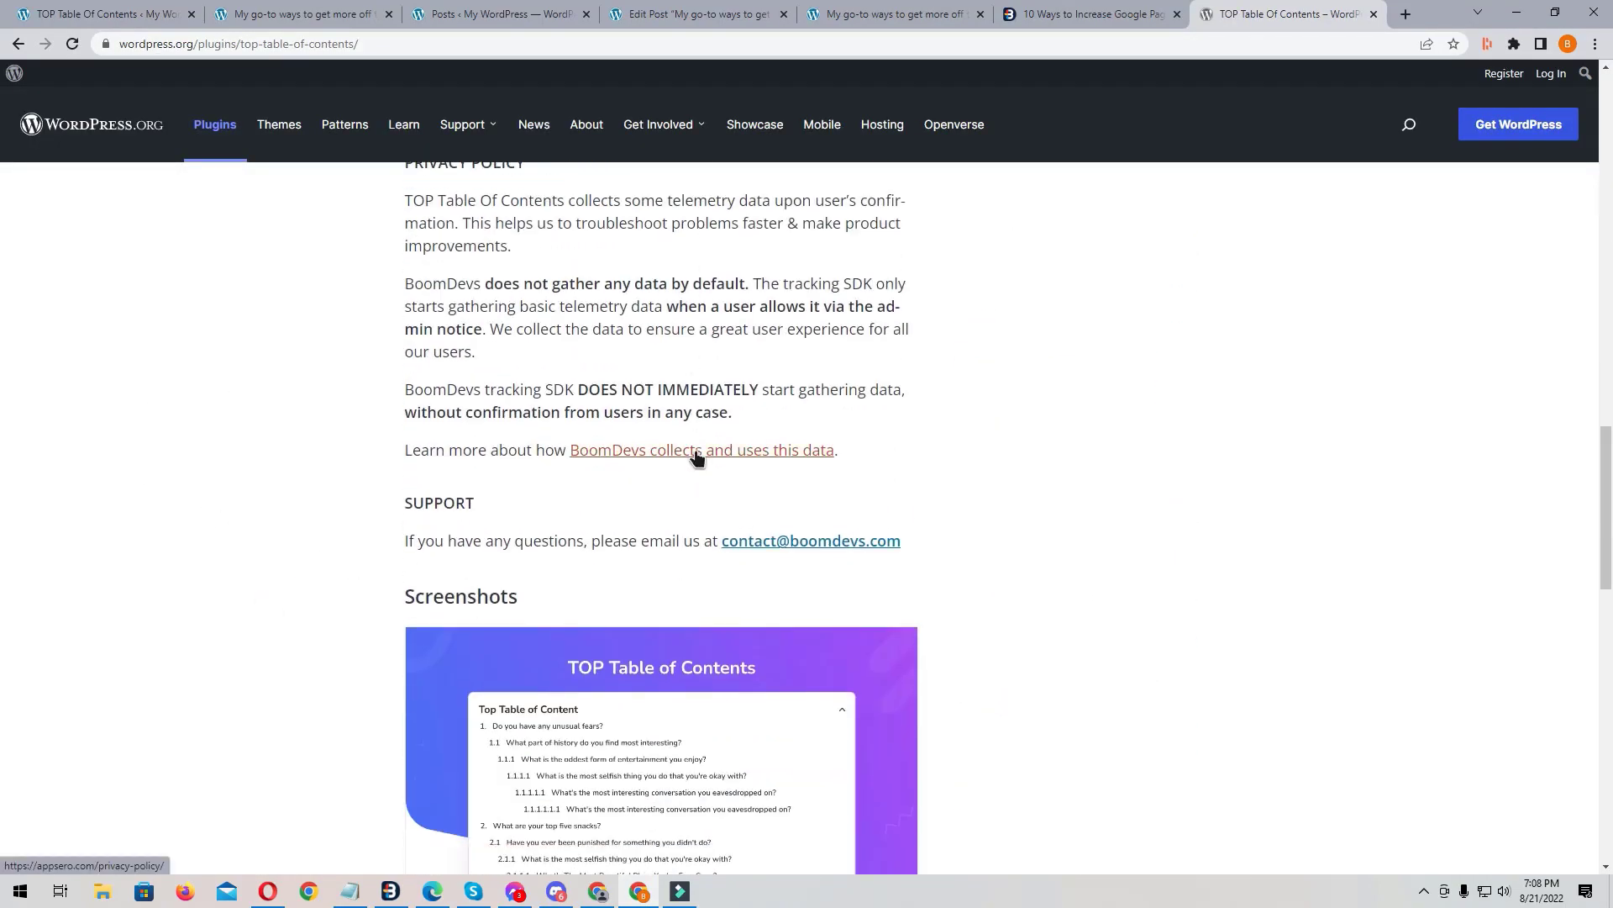
pyautogui.scroll(-10, 695, 457)
pyautogui.scroll(2, 840, 475)
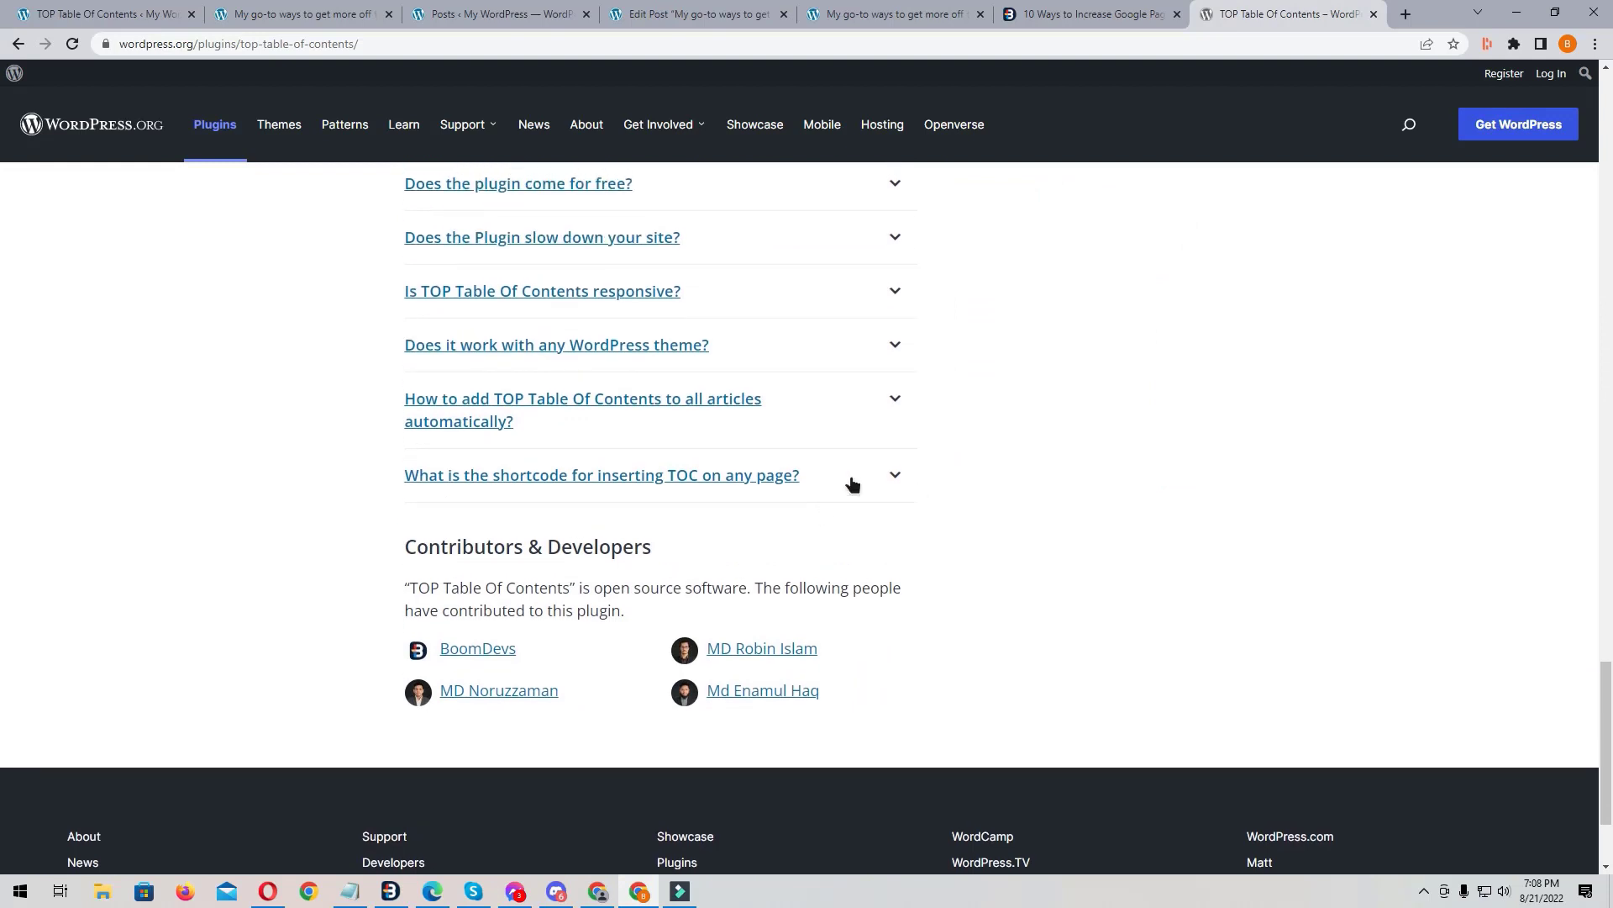
pyautogui.click(852, 479)
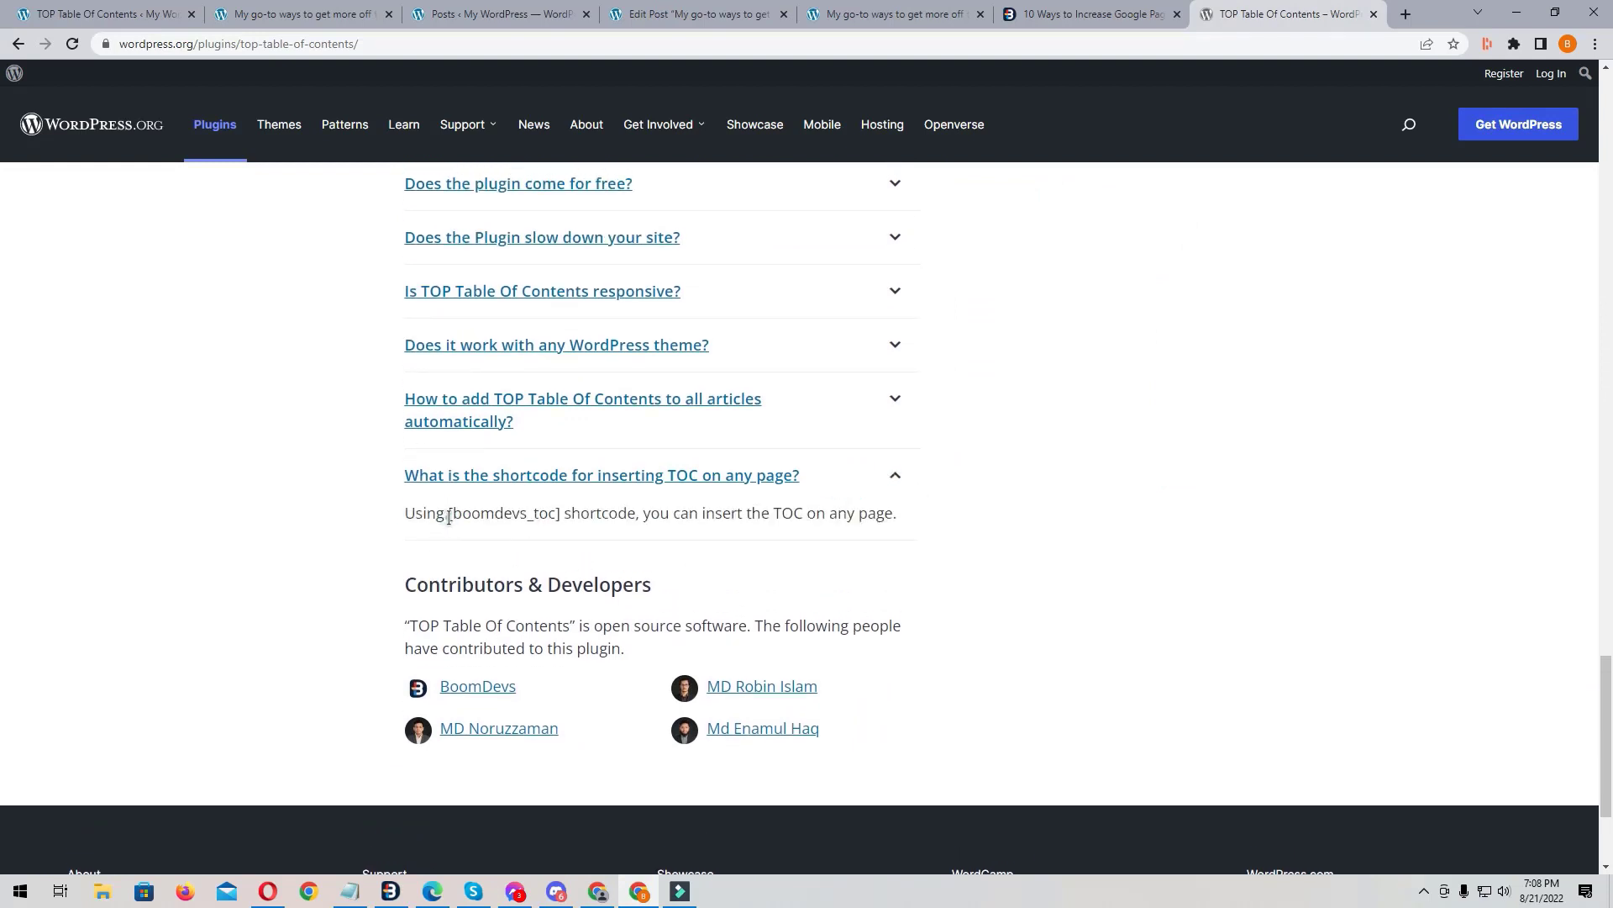
pyautogui.moveTo(448, 517); pyautogui.dragTo(508, 511)
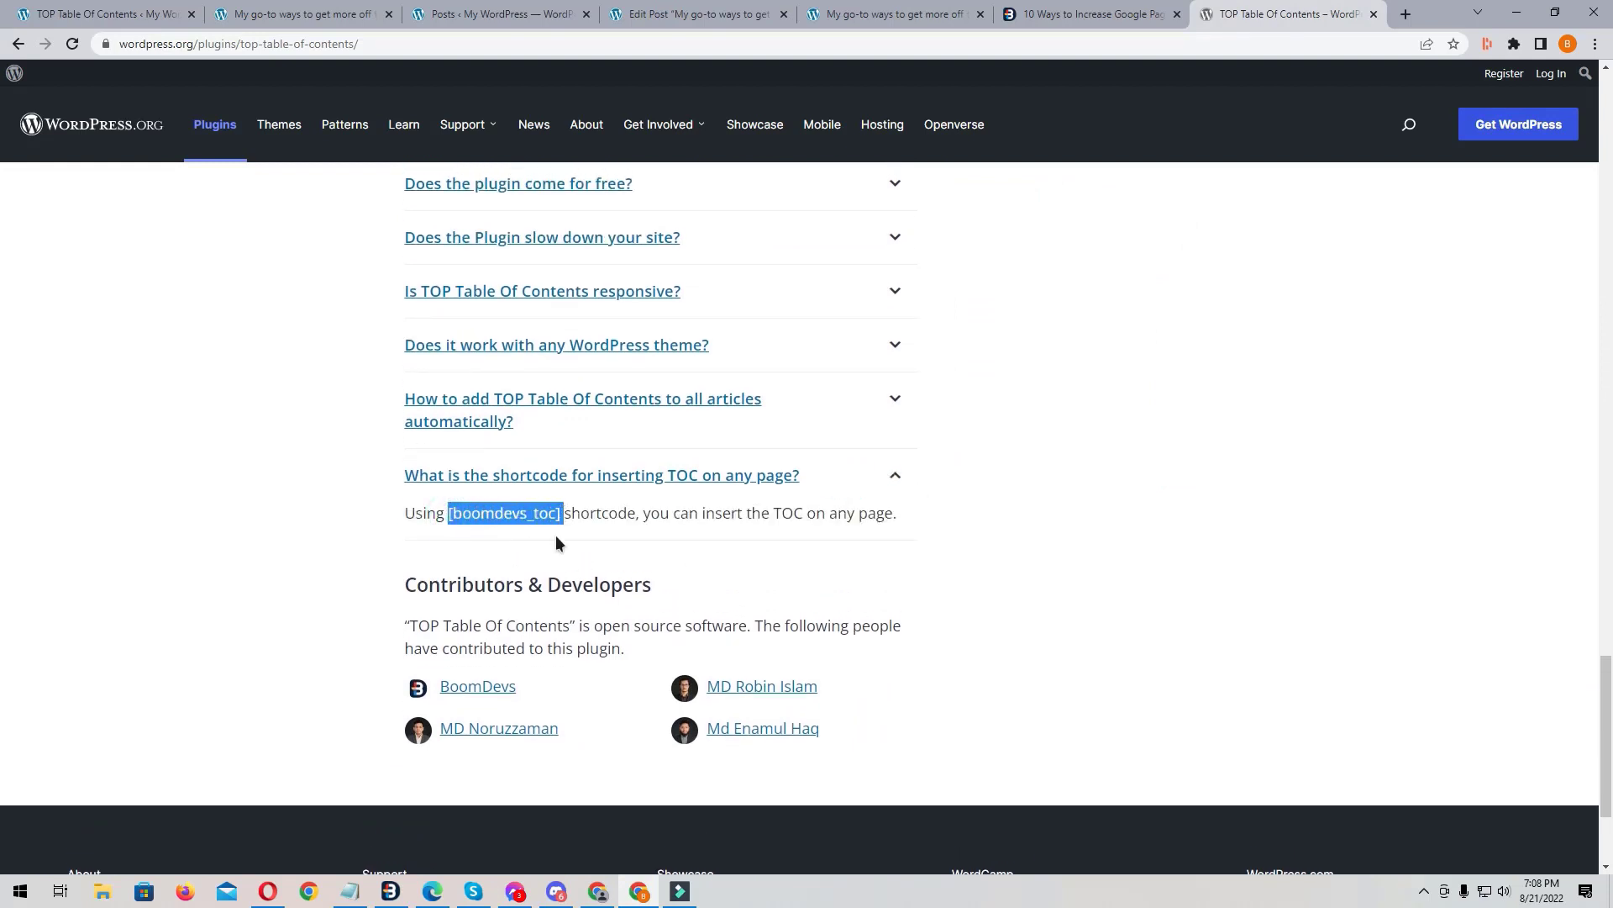
pyautogui.rightClick(546, 510)
pyautogui.click(590, 523)
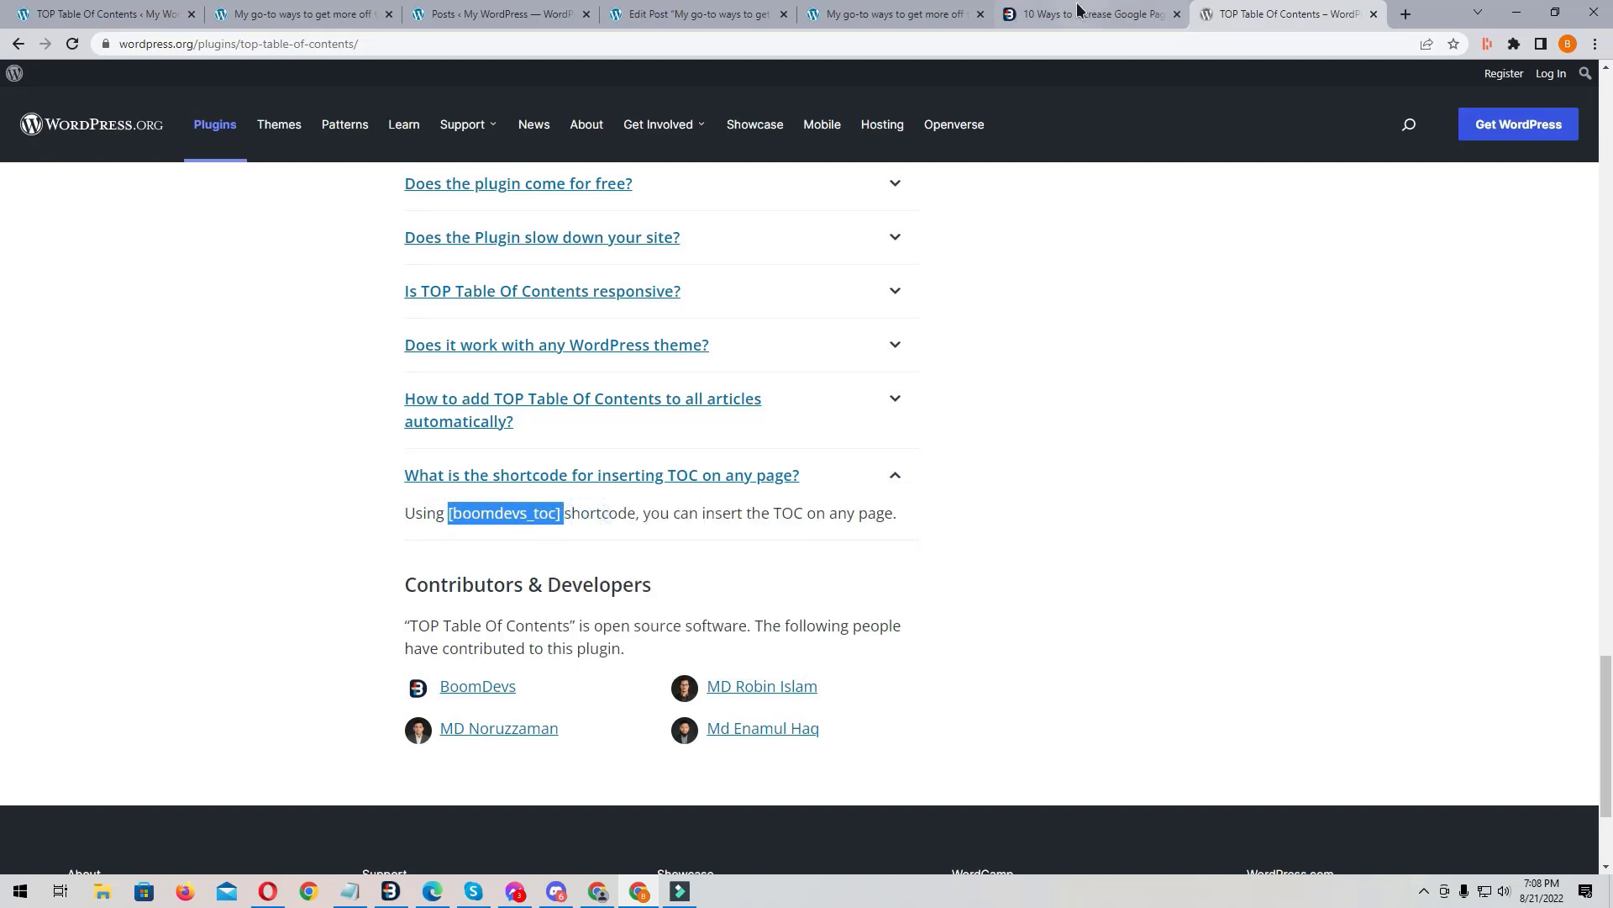
pyautogui.click(280, 11)
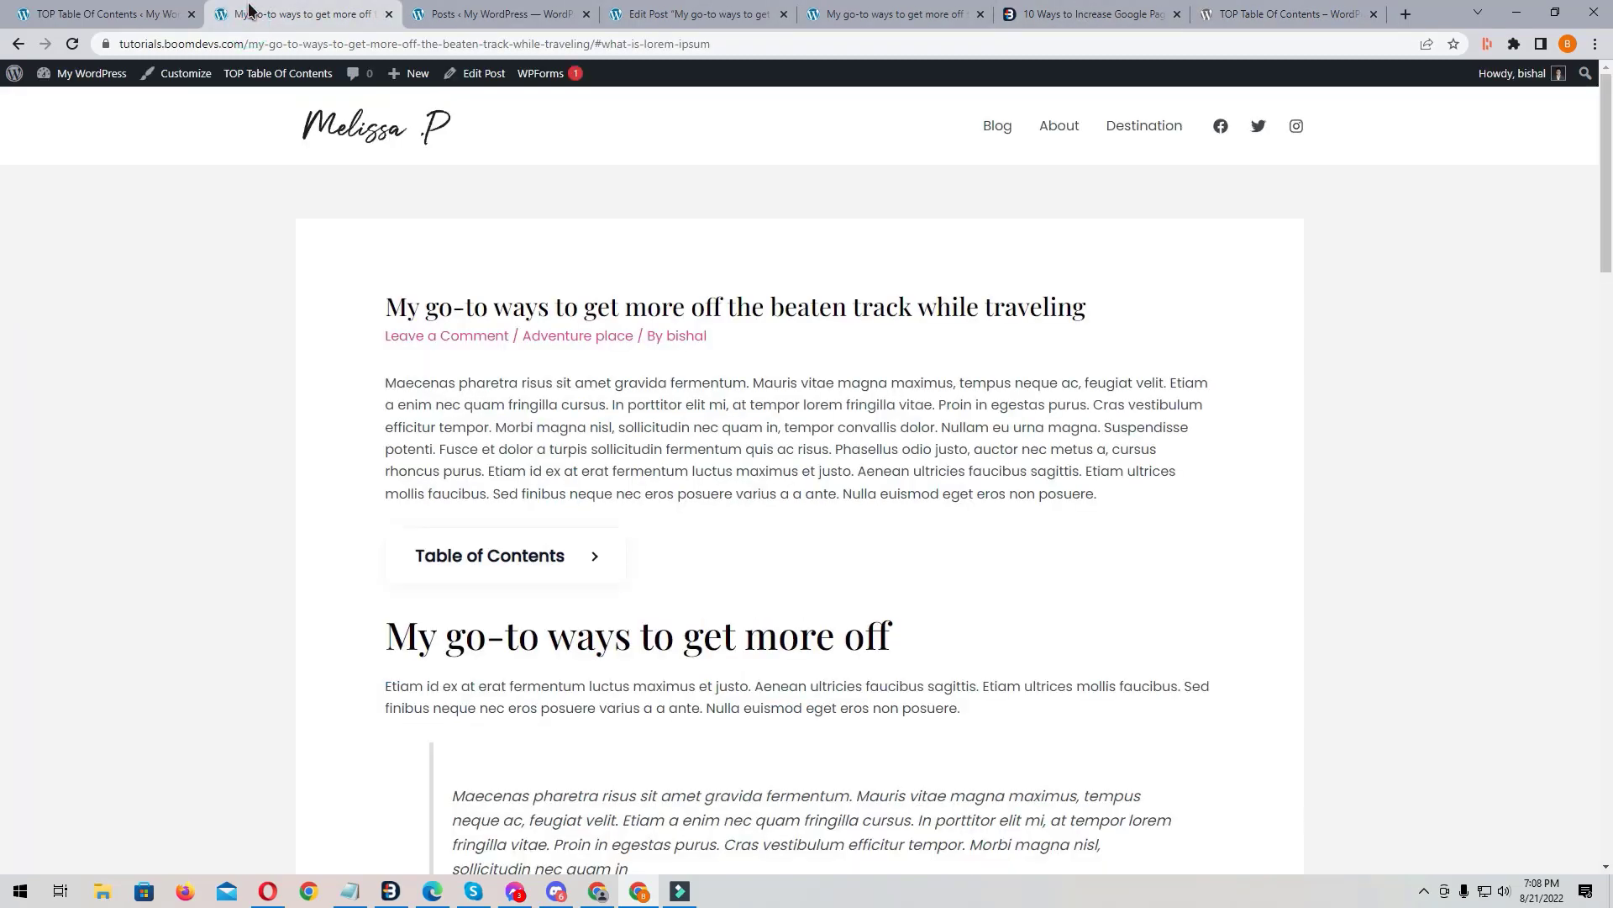
# Step: Open the TOP Table Of Contents documentation from the settings page footer, then return to All Posts
pyautogui.click(451, 18)
pyautogui.click(133, 19)
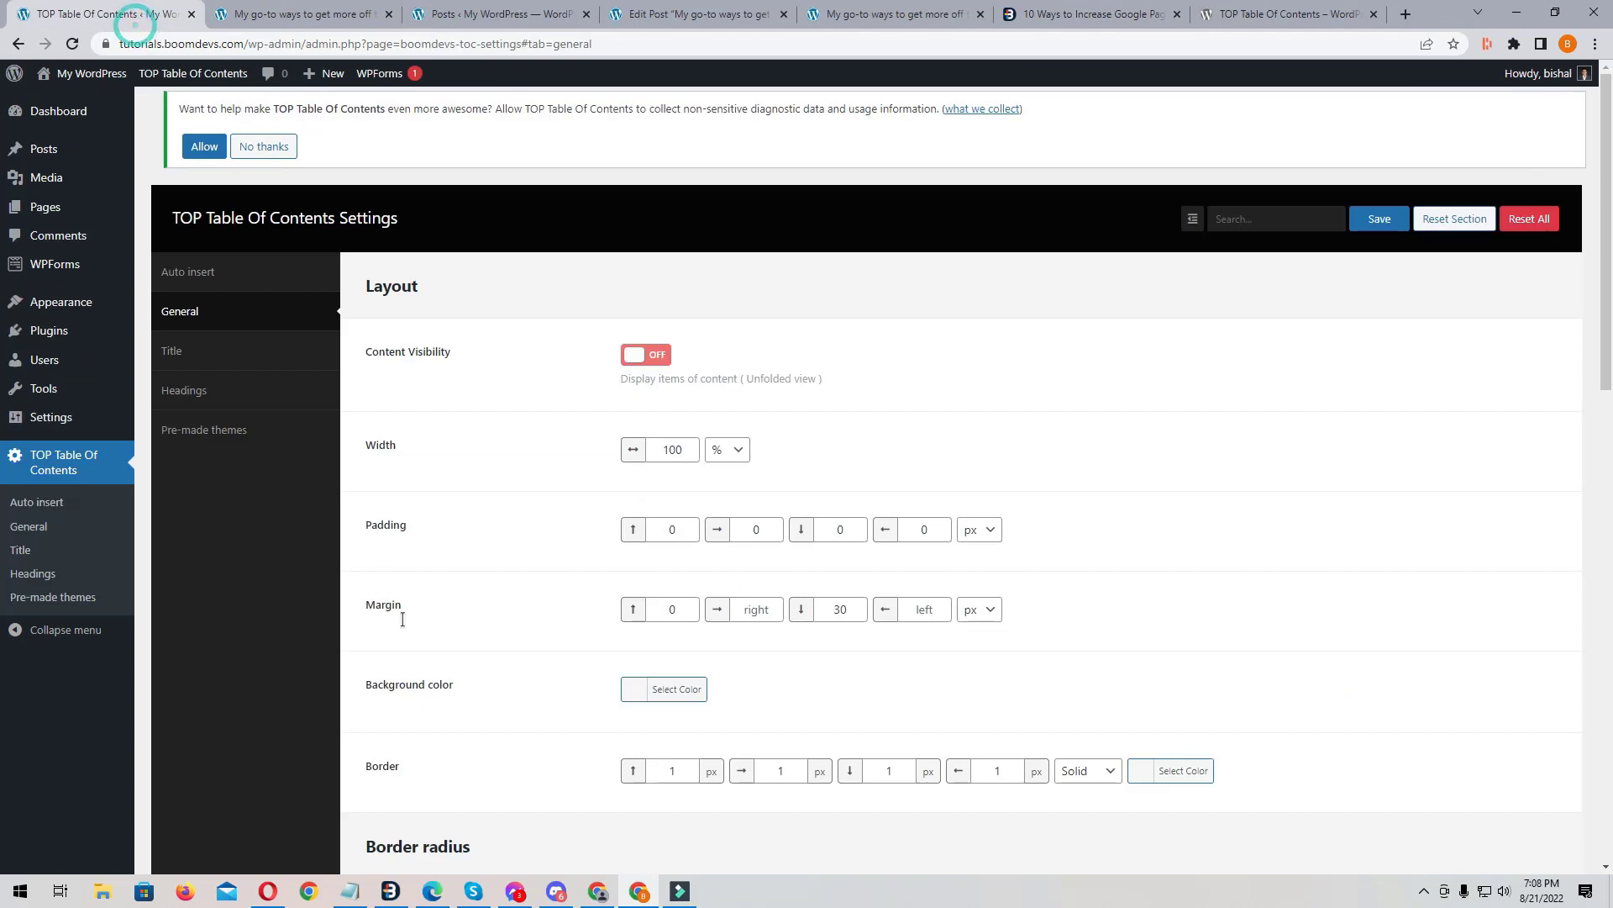
pyautogui.scroll(-15, 448, 607)
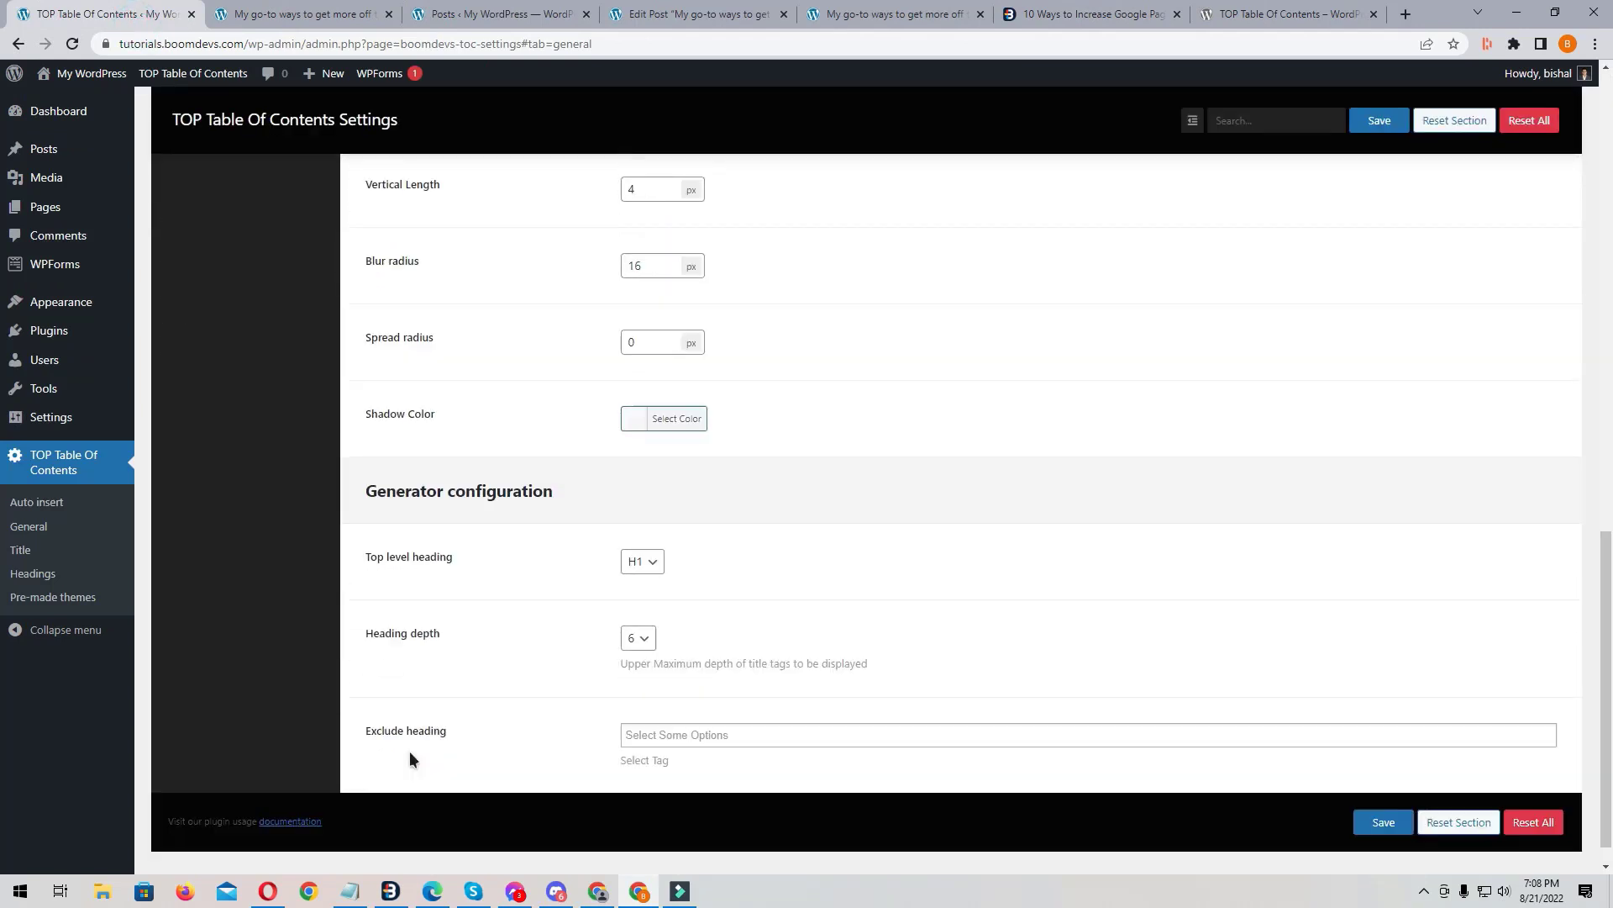
pyautogui.click(306, 794)
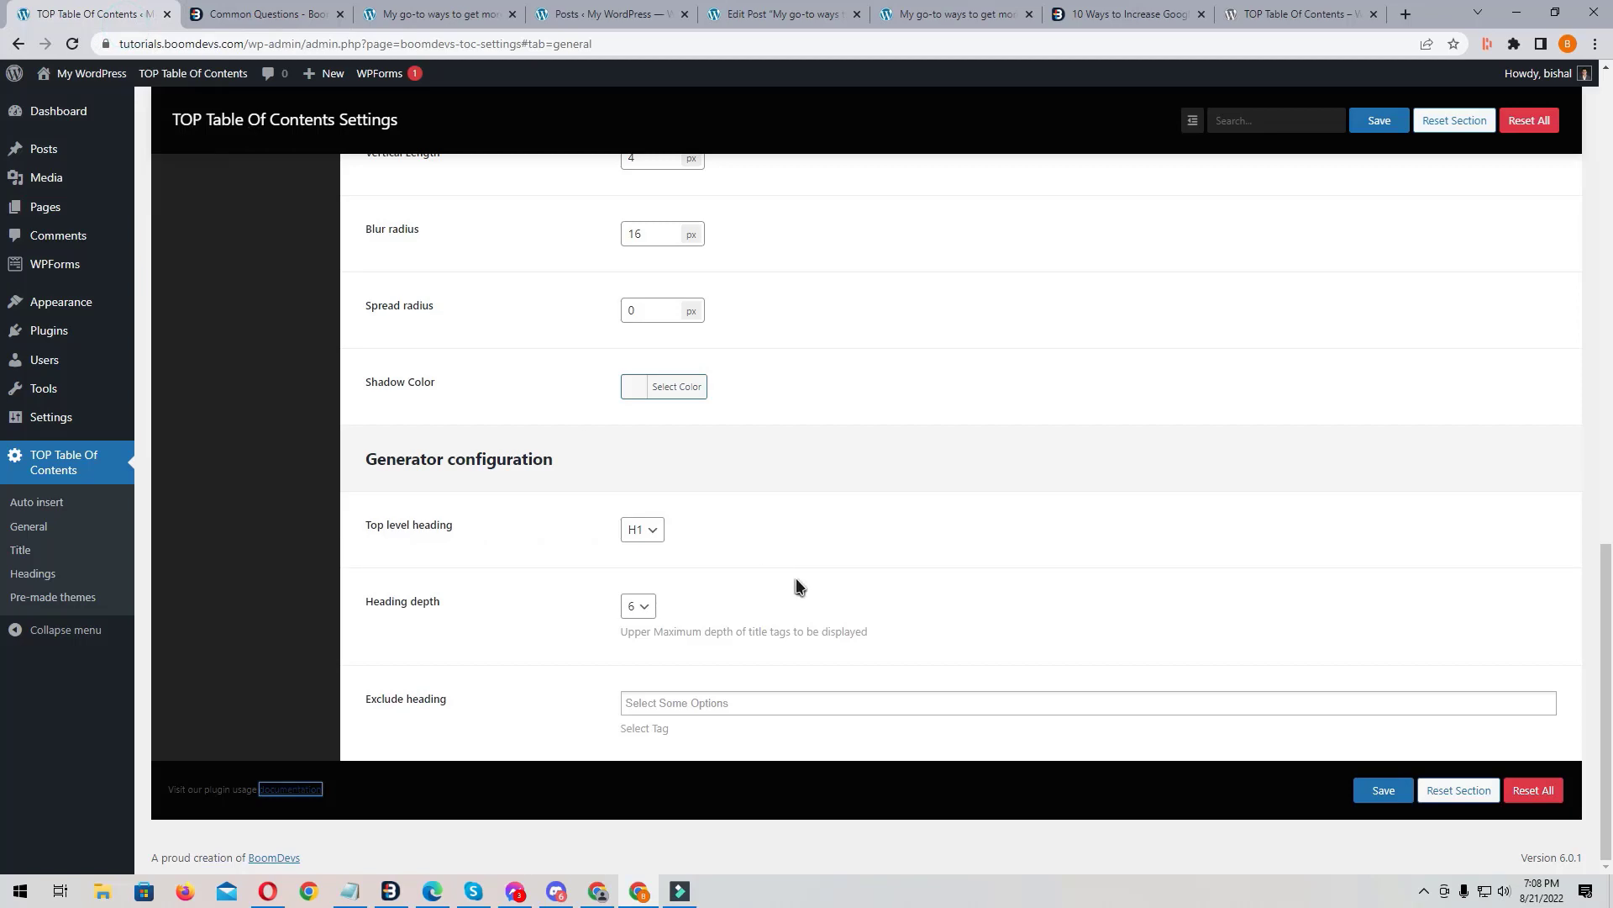
pyautogui.scroll(4, 795, 578)
pyautogui.click(445, 14)
# Step: Remove the Top Table of Contents block from the post in the editor
pyautogui.click(605, 14)
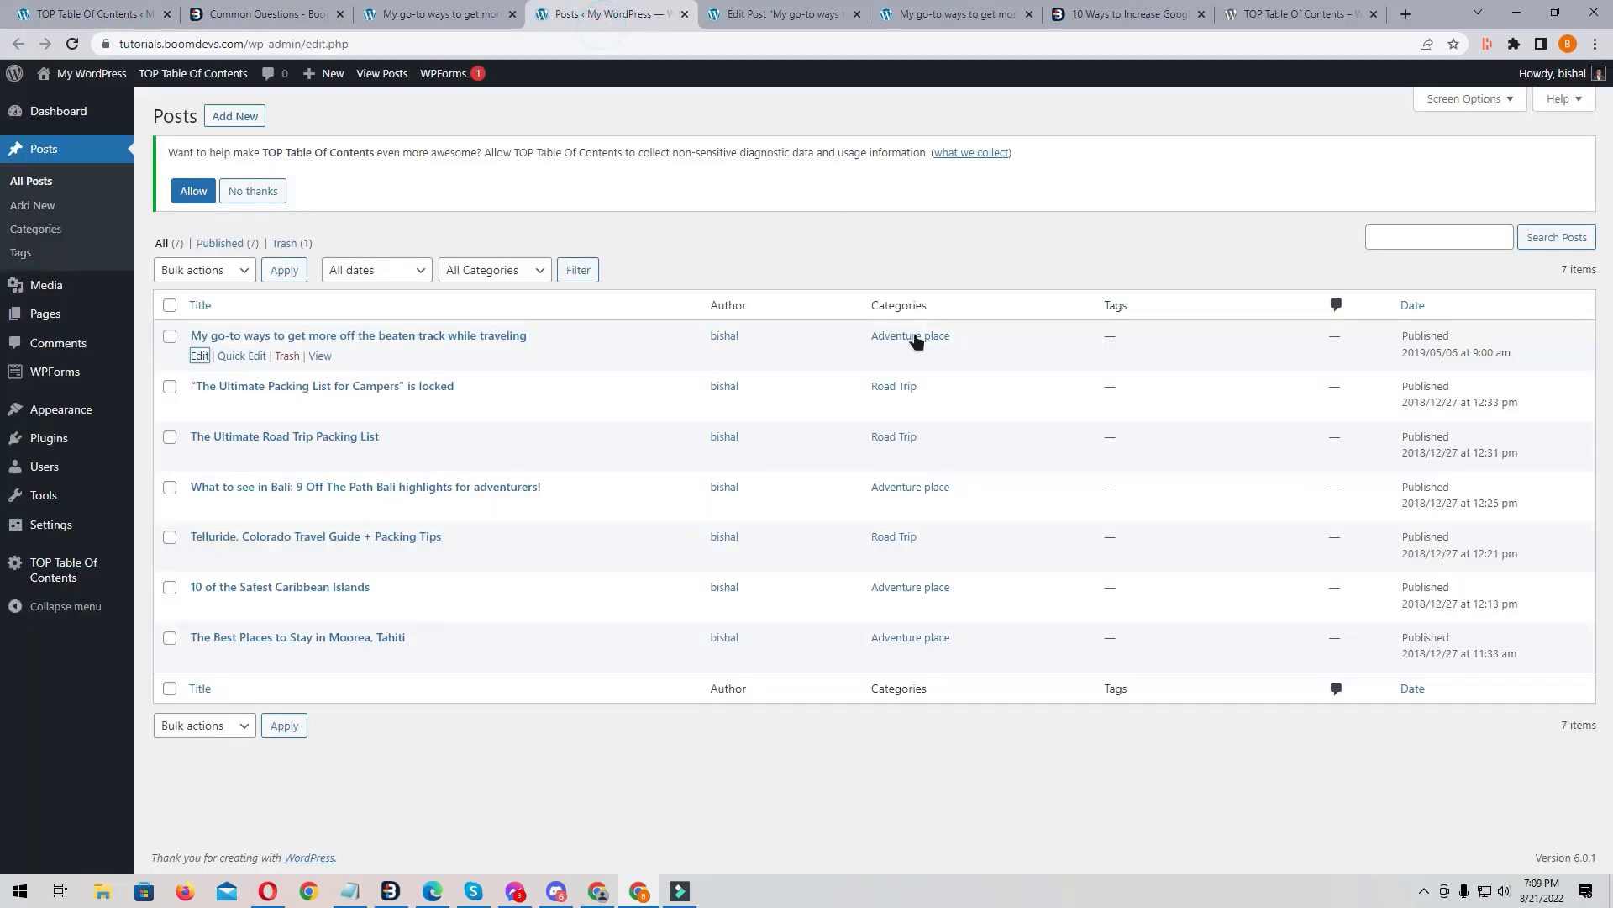
pyautogui.click(786, 16)
pyautogui.click(355, 538)
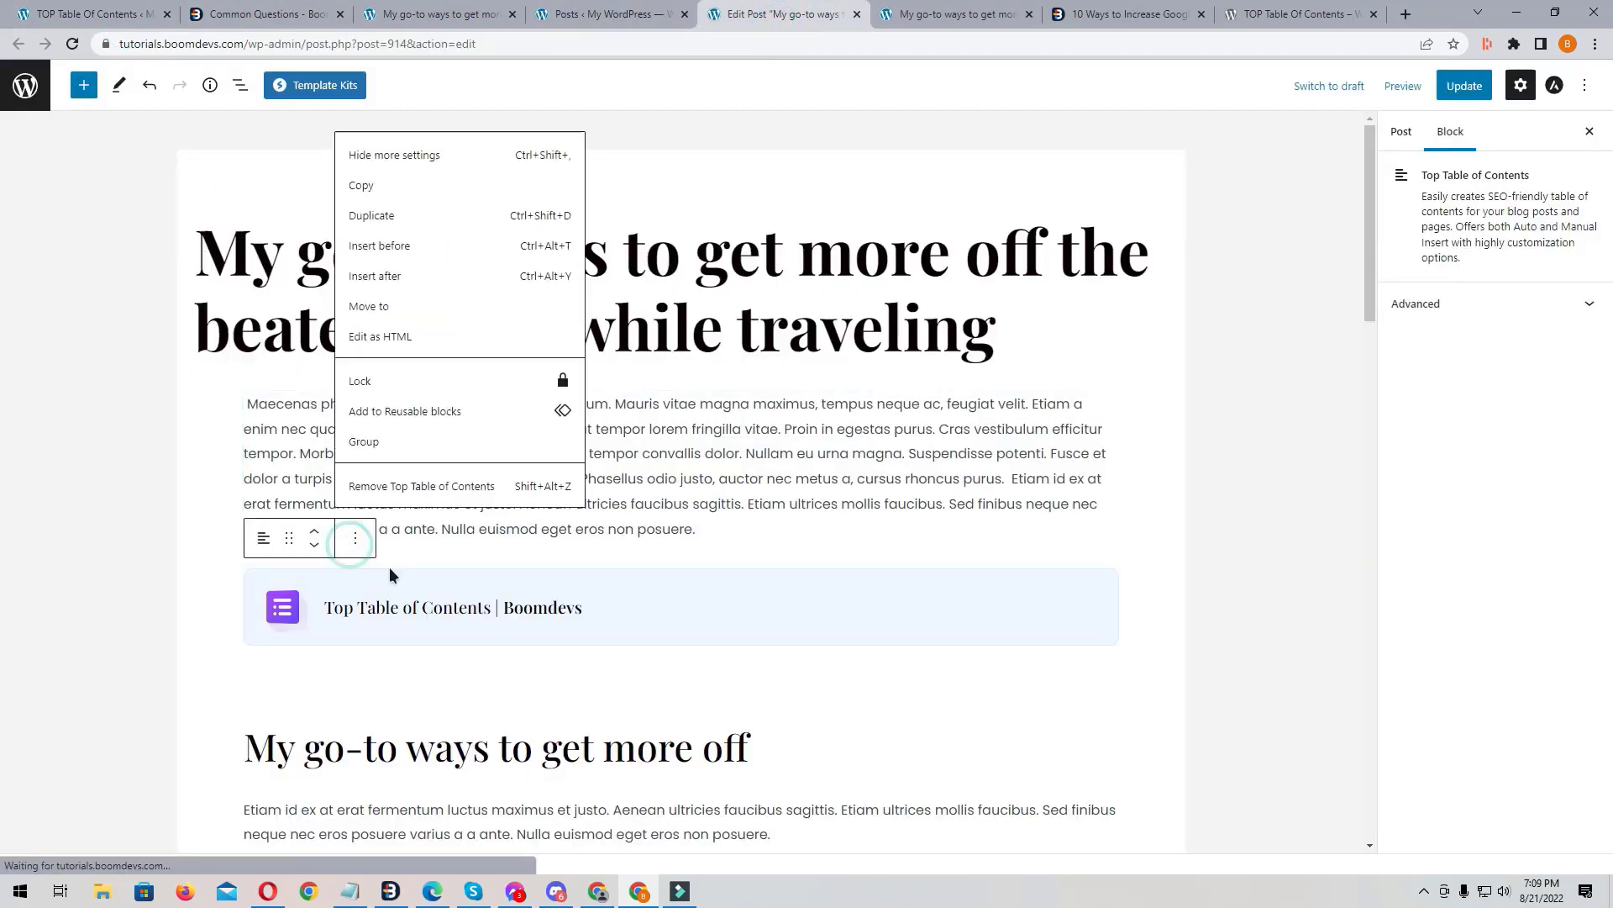
pyautogui.click(395, 475)
# Step: Add a Shortcode block below the paragraph containing [boomdevs_toc] and update the post
pyautogui.press('Return')
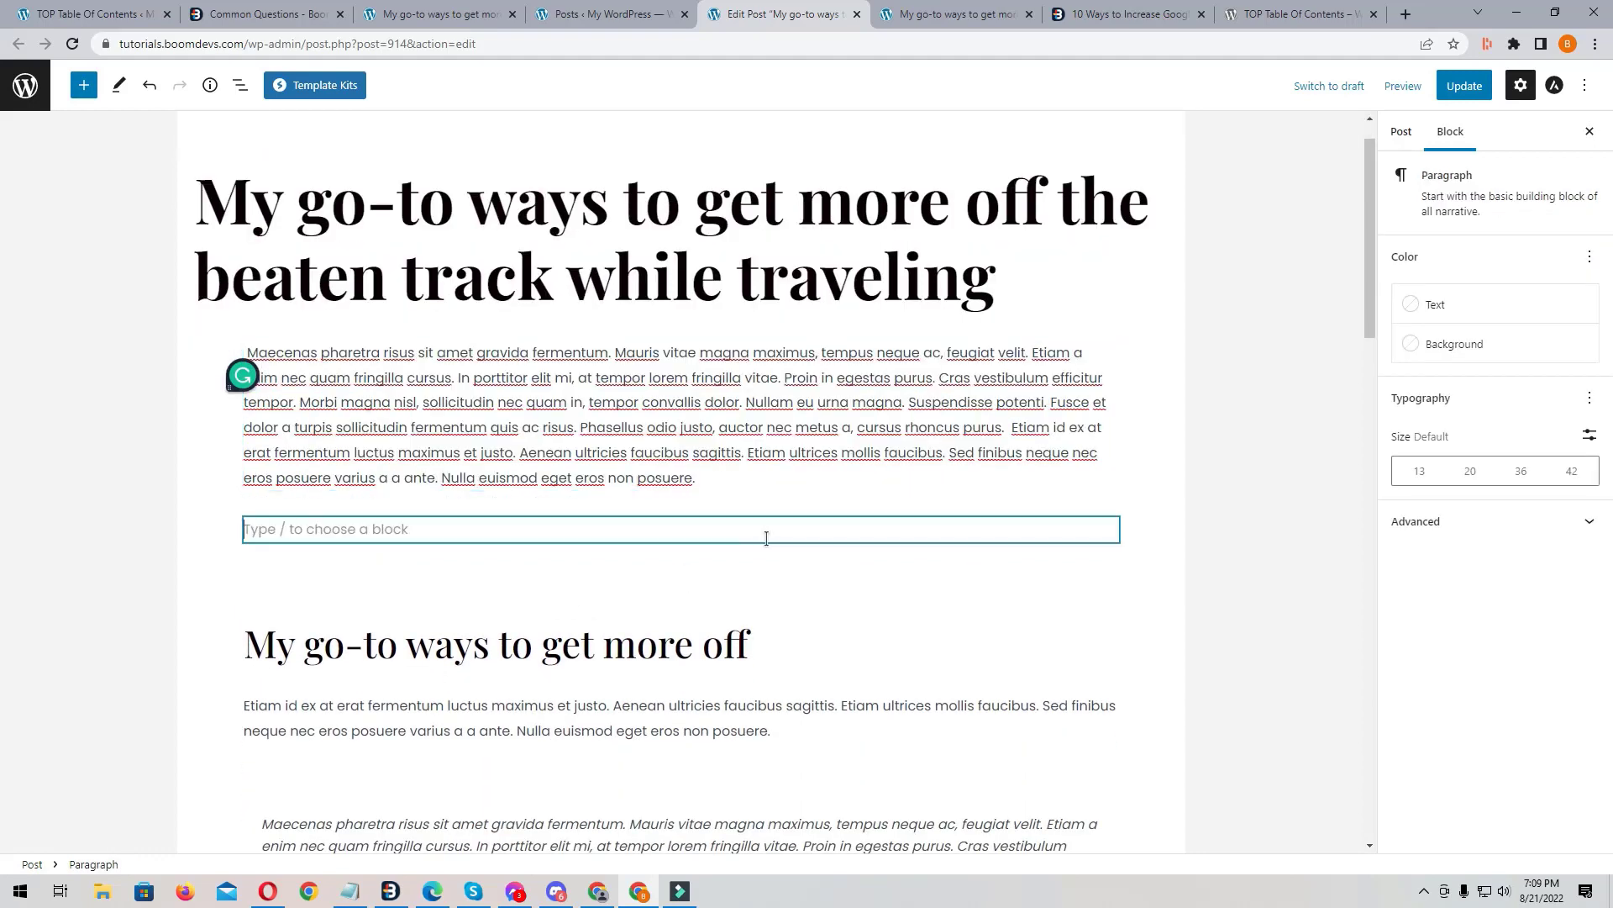
pyautogui.write('/s')
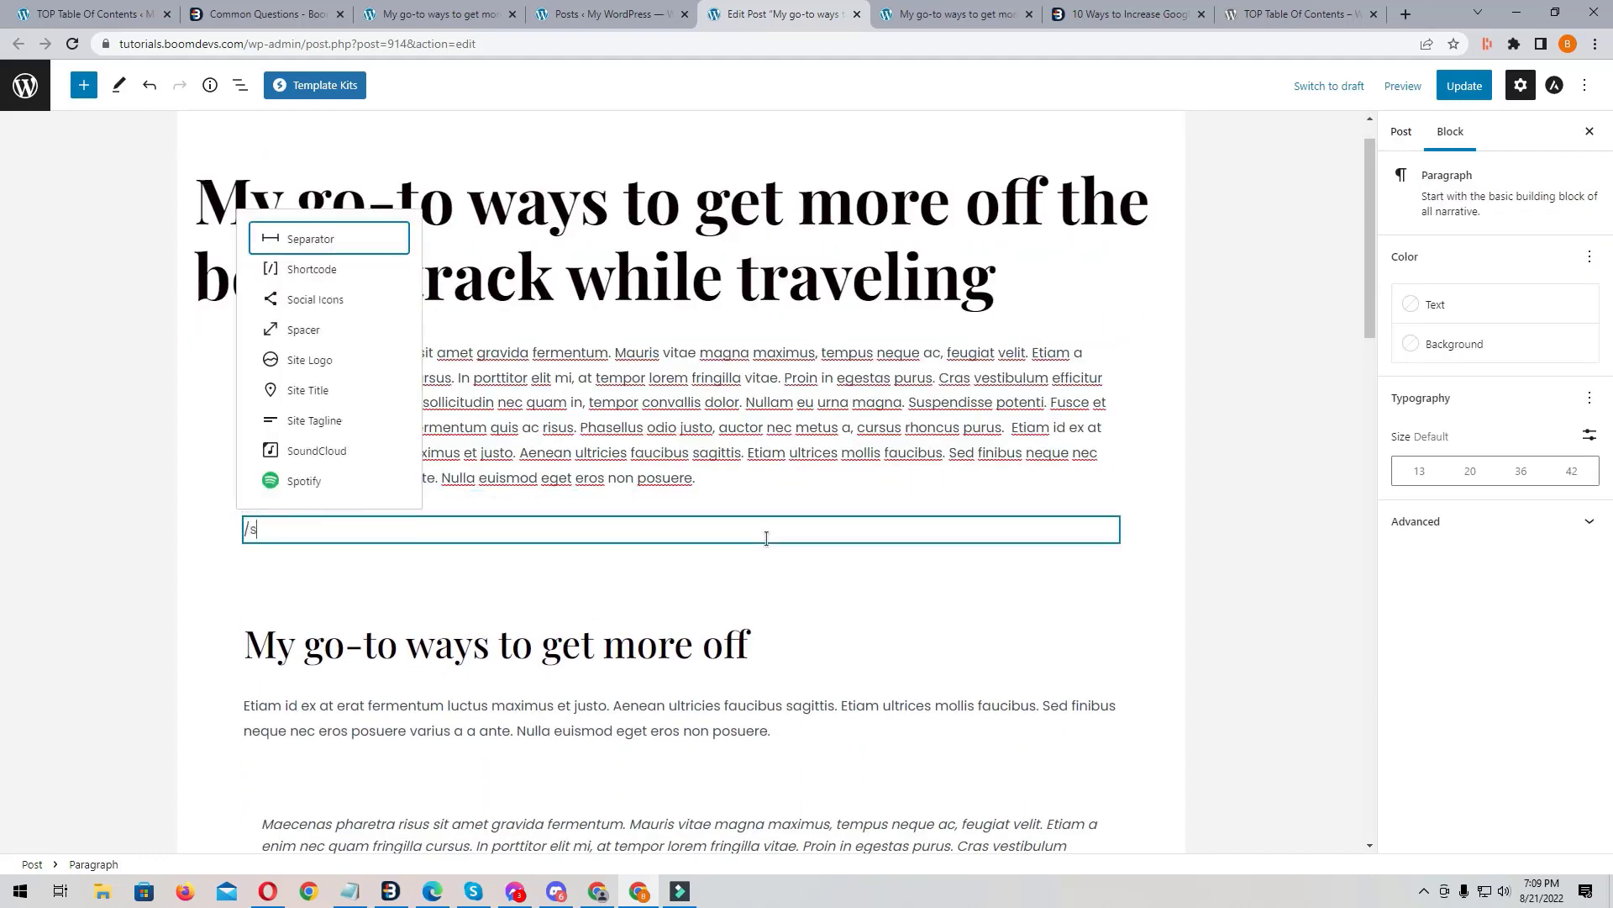
pyautogui.press('Down')
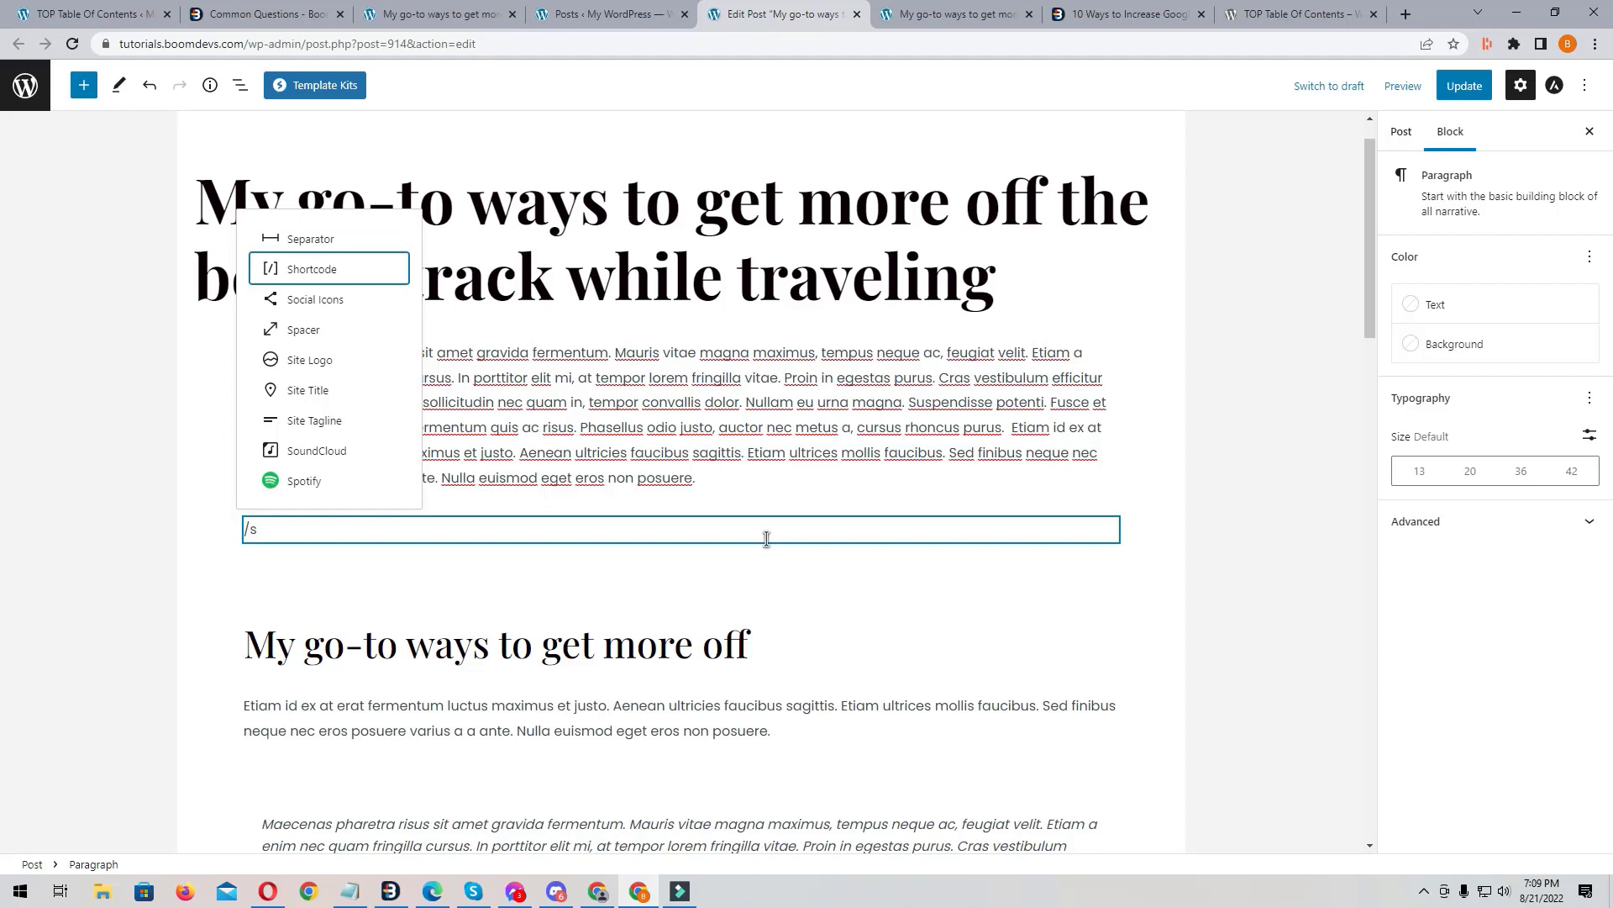
pyautogui.press('Return')
pyautogui.write('[boomdevs_toc]')
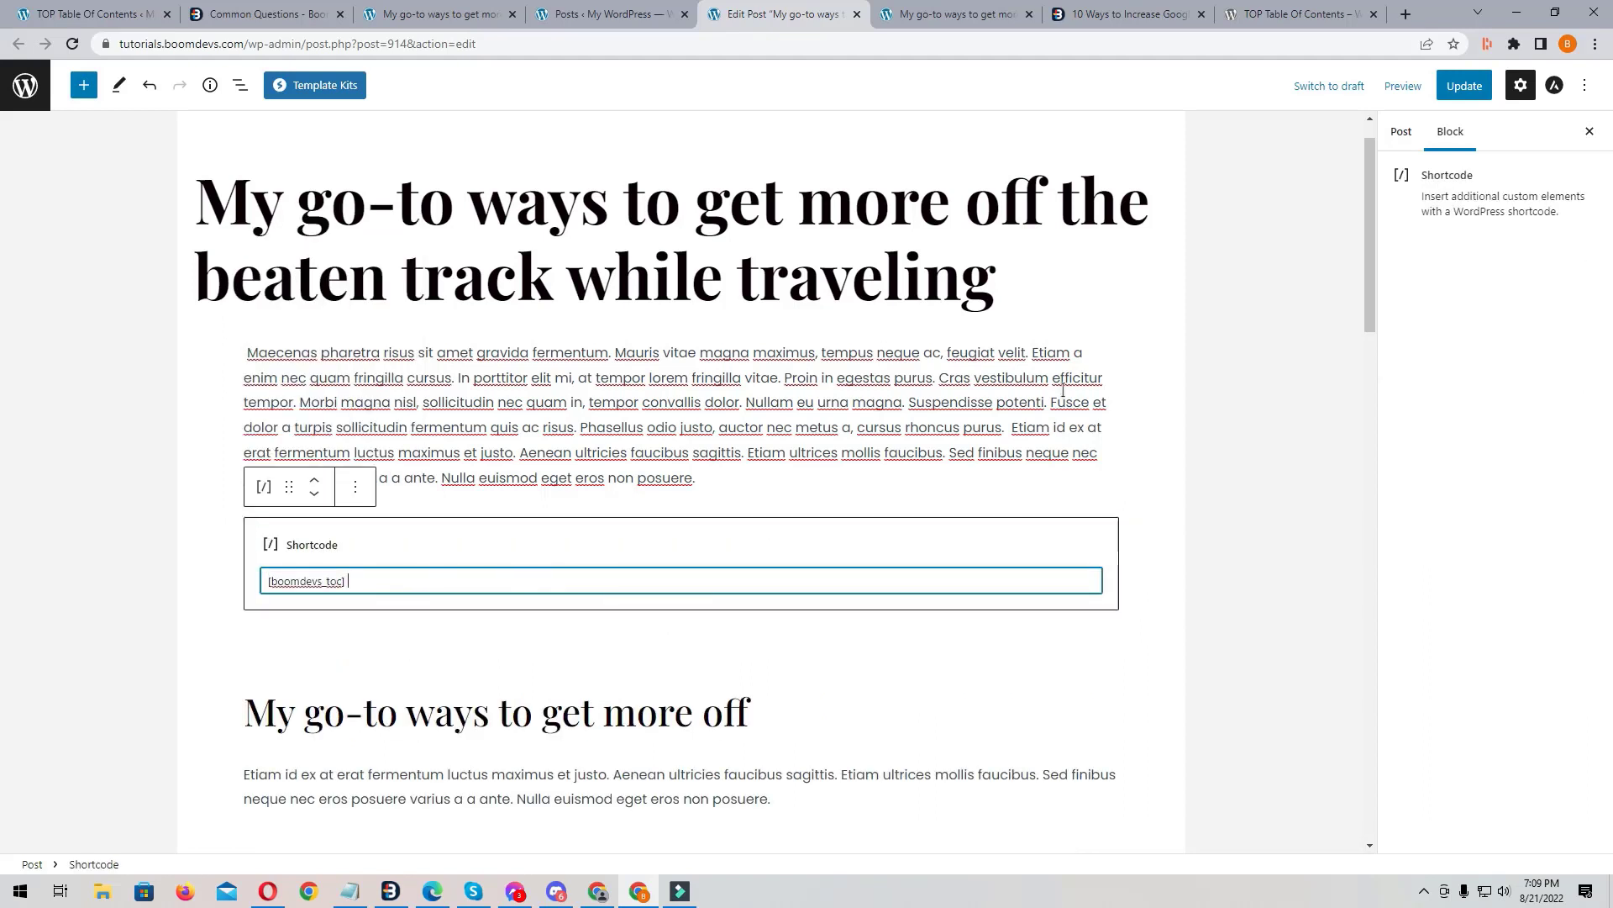
pyautogui.click(1464, 85)
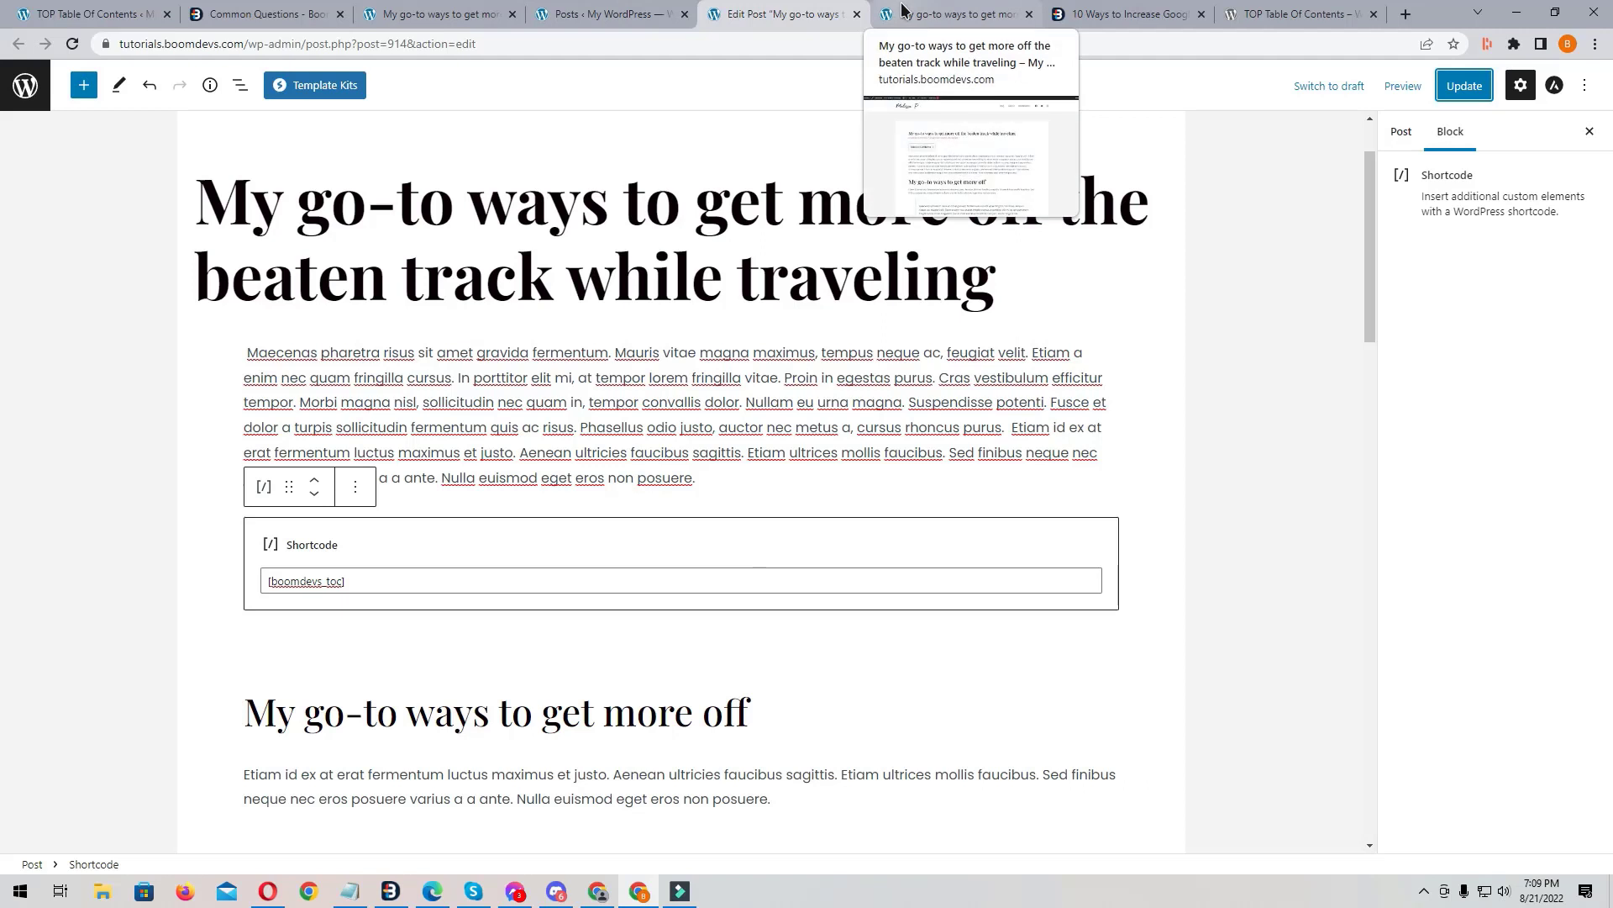
# Step: Preview the post in a new tab and expand then collapse the Table of Contents headings list
pyautogui.click(1403, 85)
pyautogui.click(1277, 241)
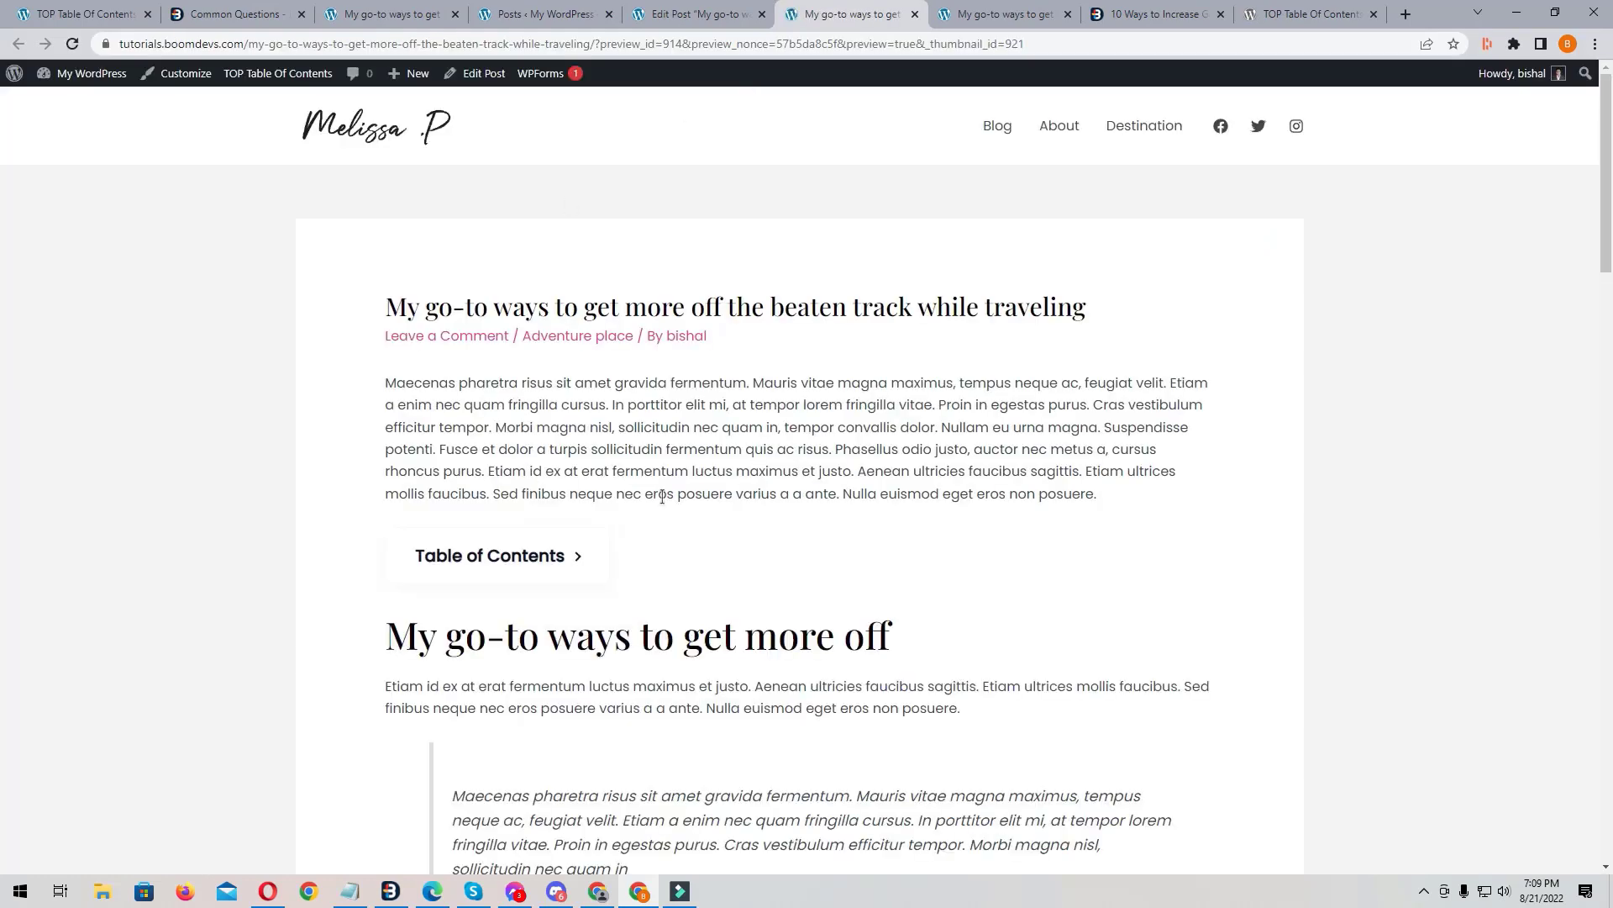
pyautogui.click(548, 569)
pyautogui.click(830, 561)
# Step: Show the TOP Table Of Contents Auto insert settings, where Posts and Pages are unchecked
pyautogui.click(89, 14)
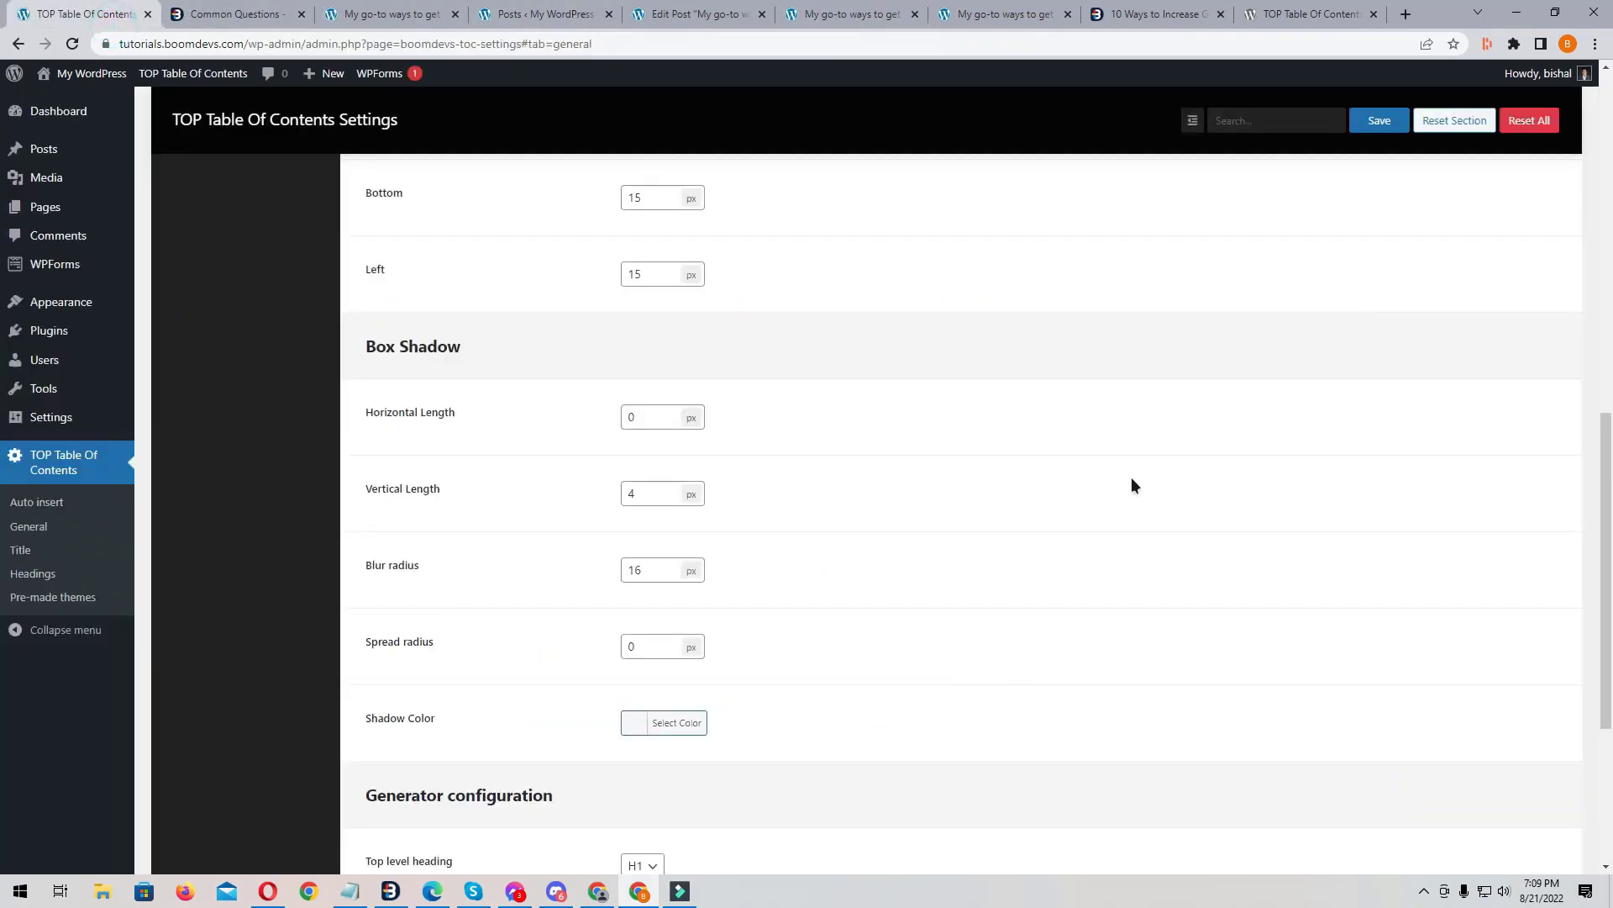
pyautogui.scroll(8, 1131, 476)
pyautogui.scroll(2, 1128, 482)
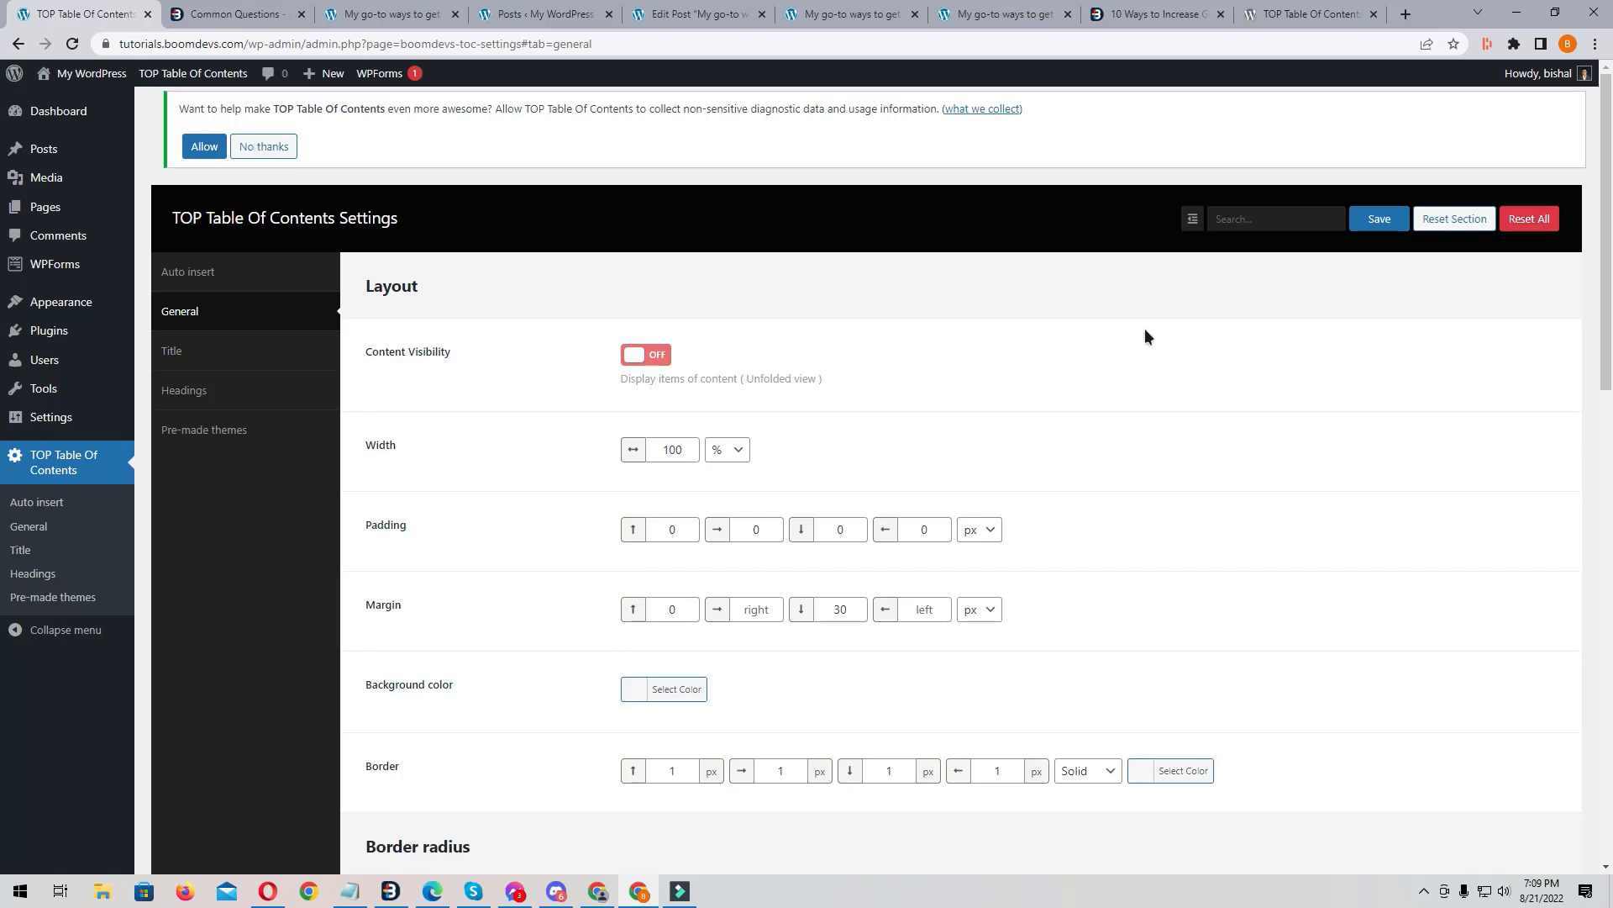
pyautogui.click(235, 272)
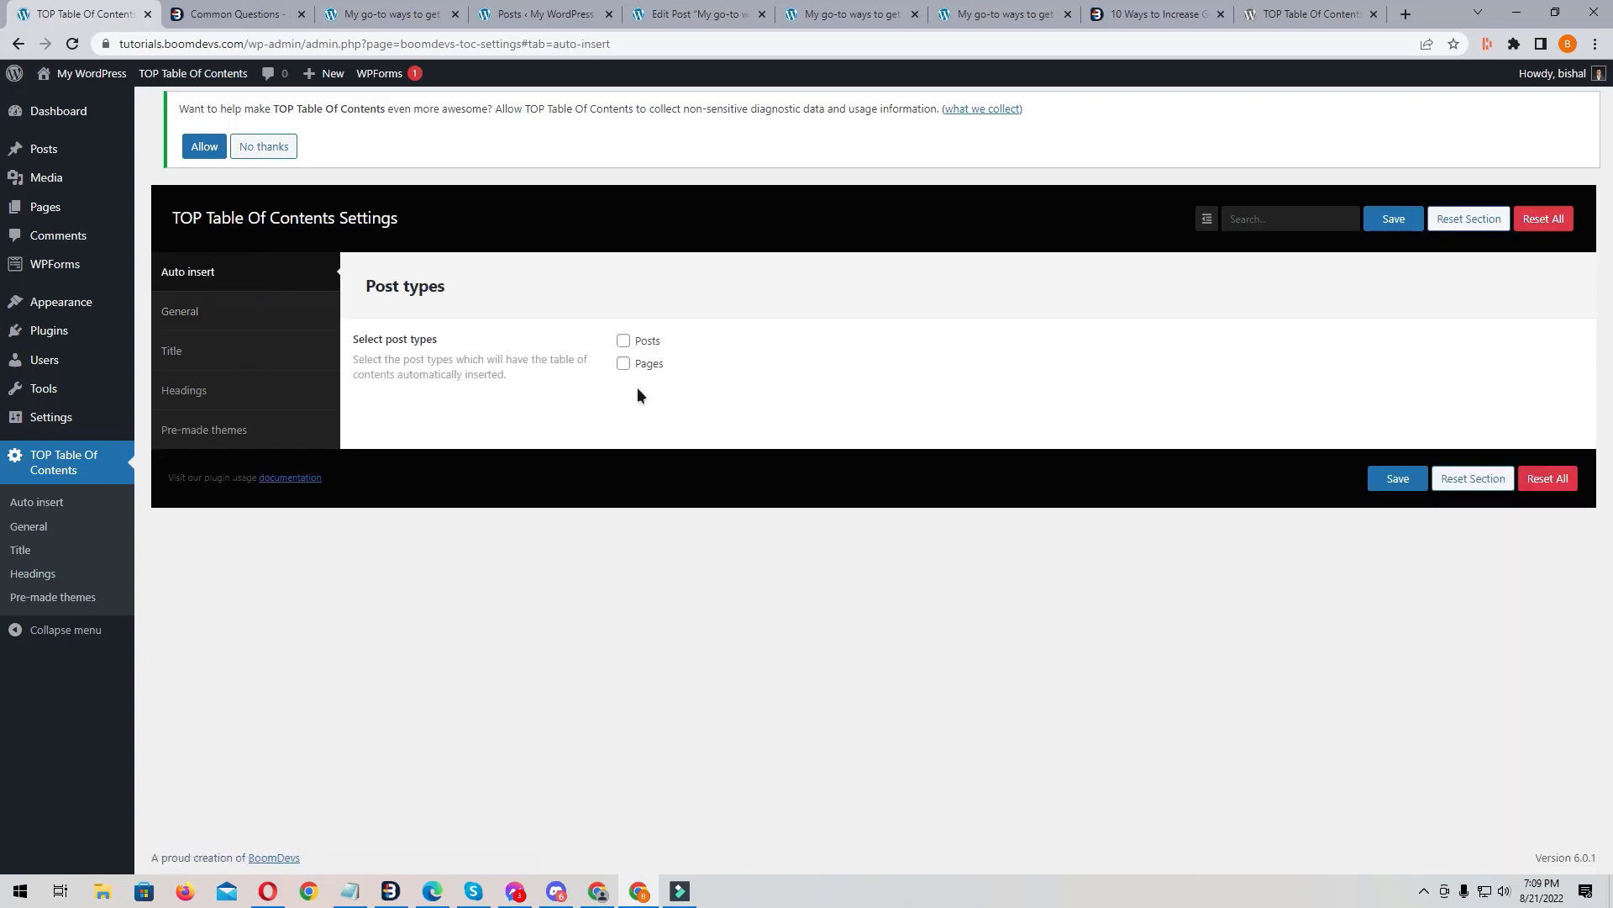